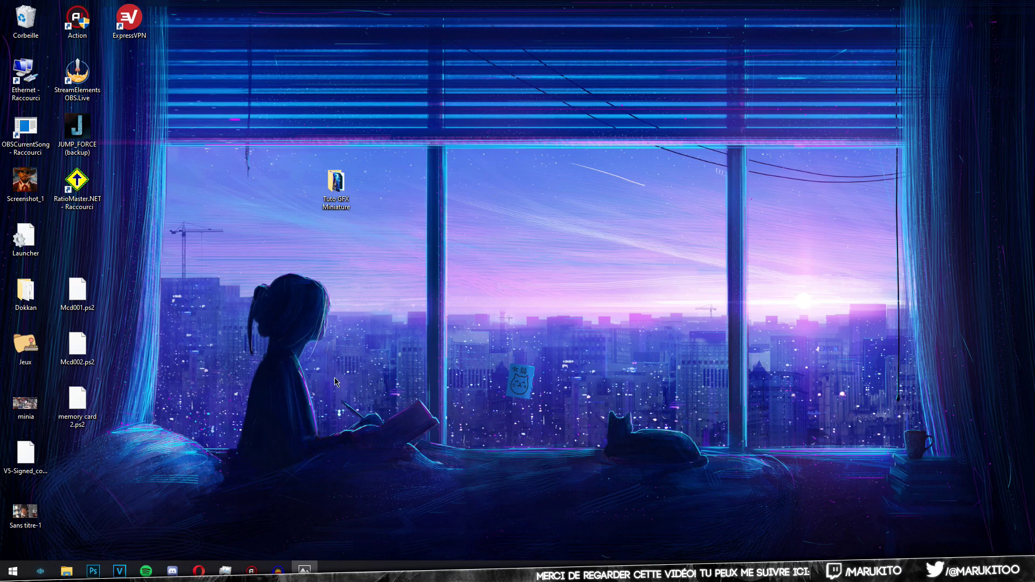
Browse into the Tuto GFX Miniature folder and select the CC.psd file
double_click(344, 184)
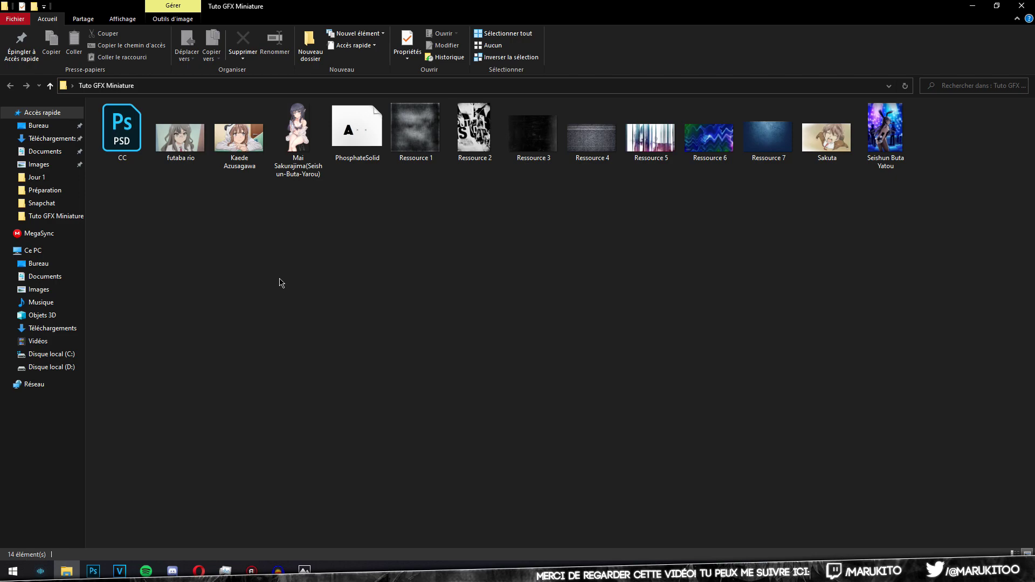
click(122, 130)
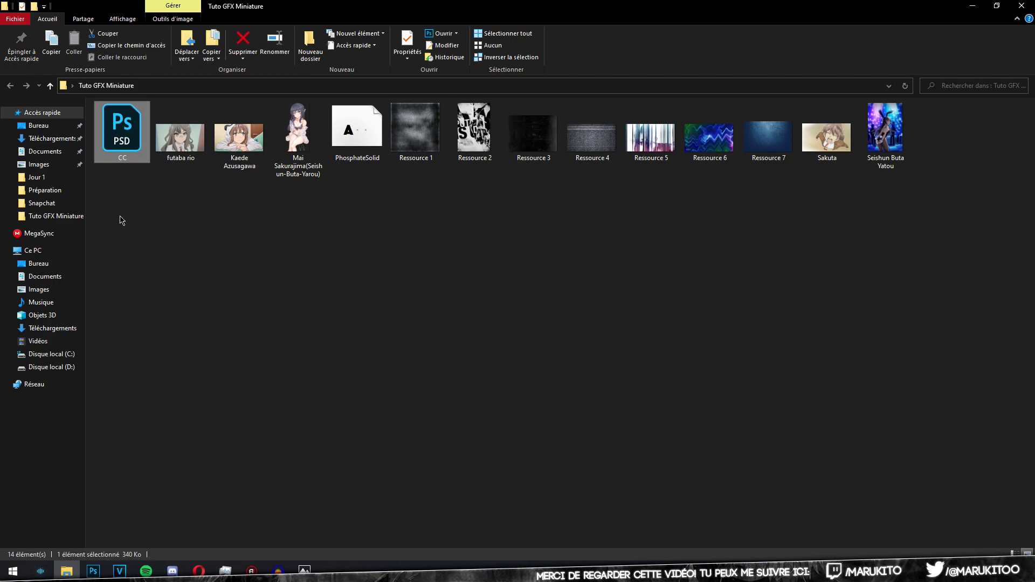
click(129, 272)
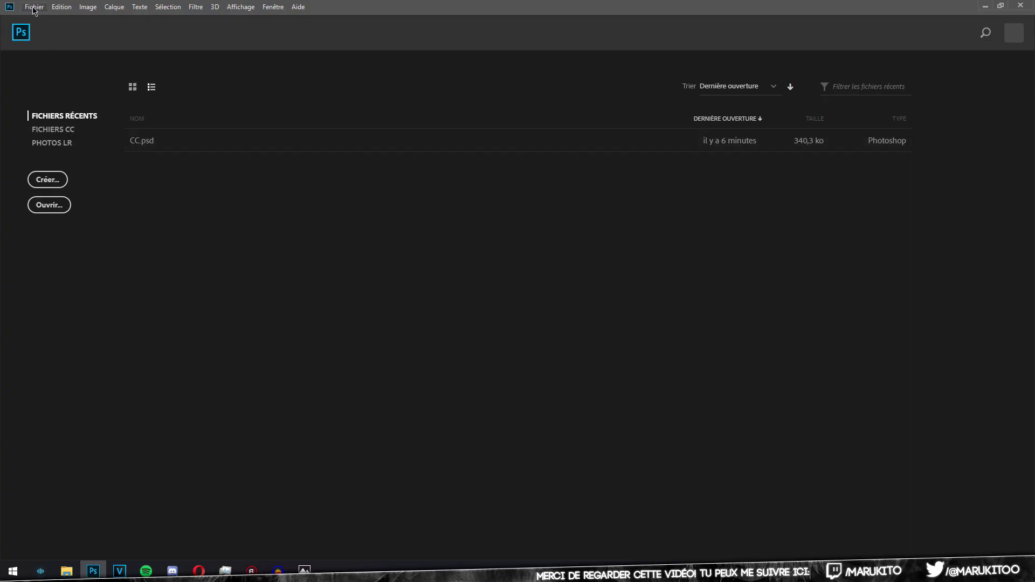
Create a new 1280 x 720 px document
click(35, 7)
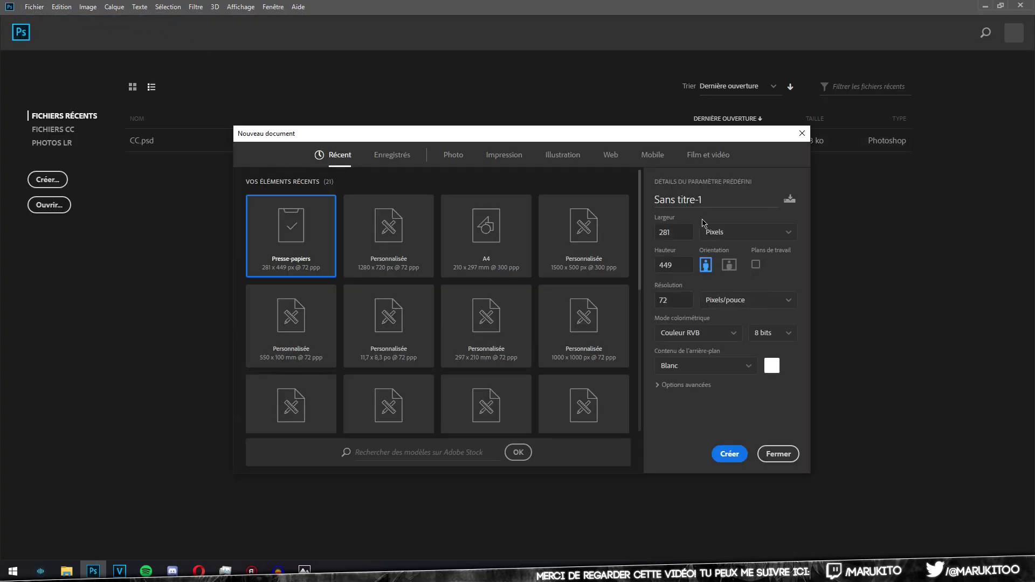
text(1280)
key(Tab)
text(720)
click(726, 456)
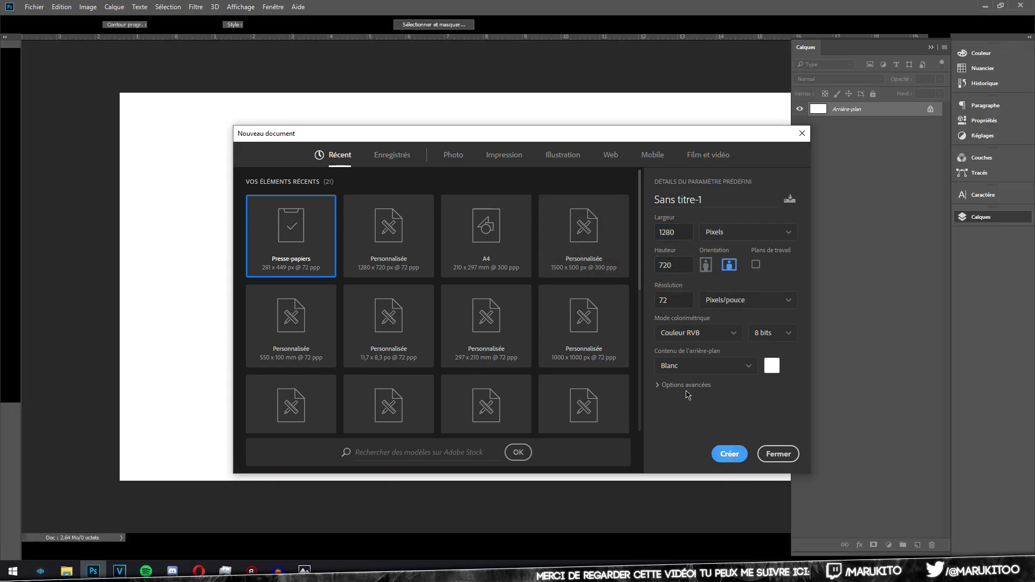
Open CC.psd and drag its CC#54 group into the untitled document
click(66, 574)
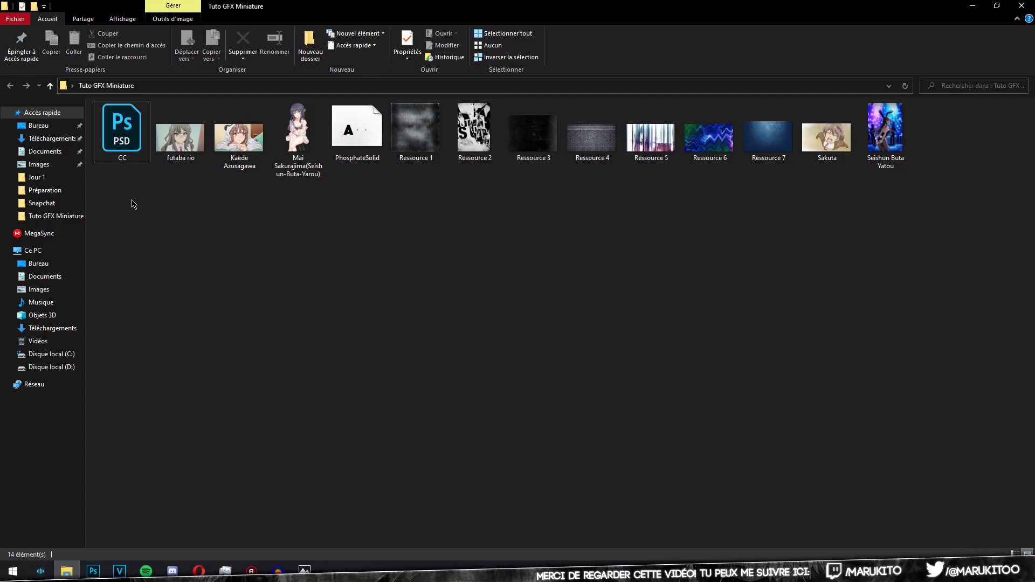
double_click(129, 145)
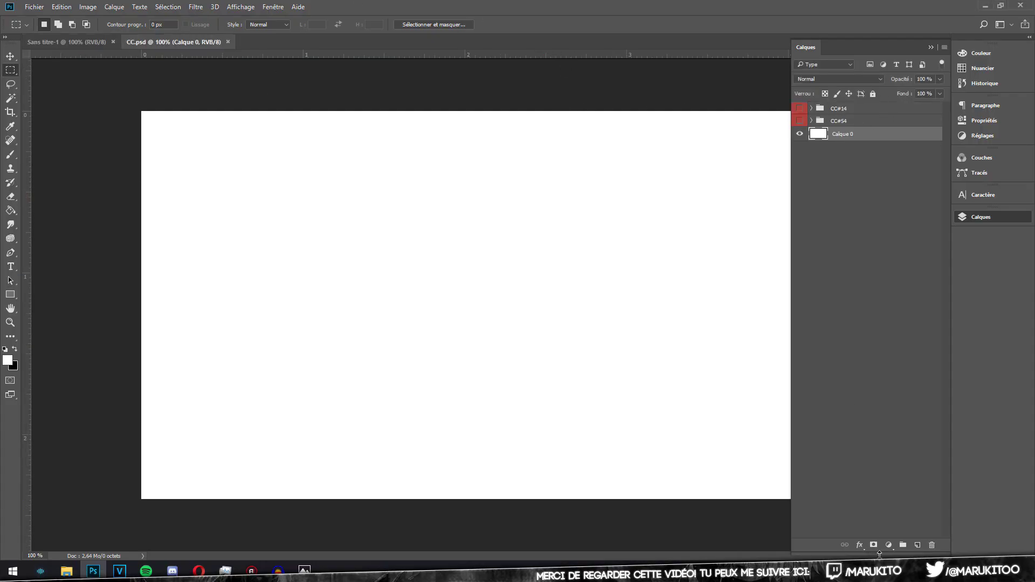
drag(879, 554, 867, 407)
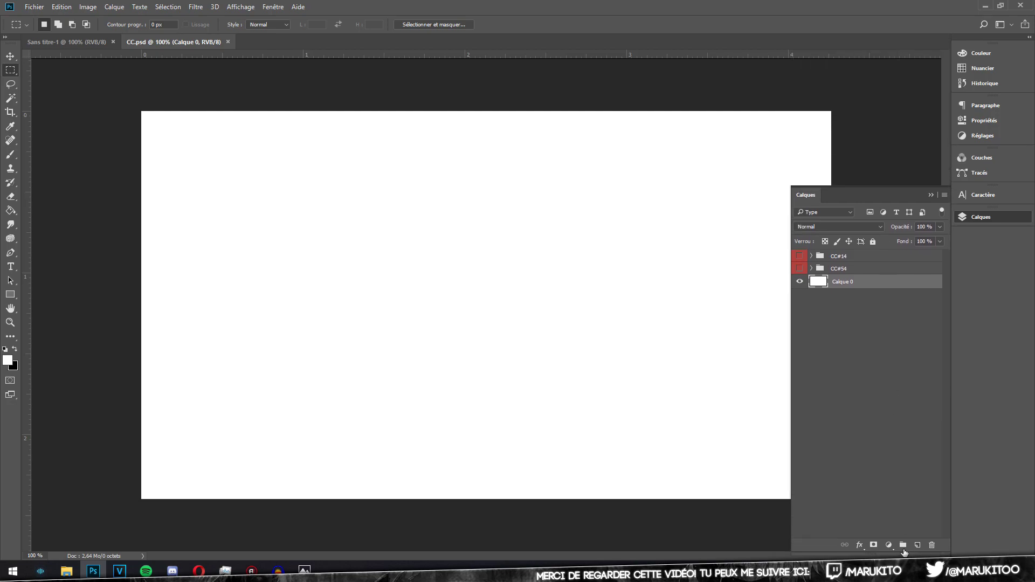
click(845, 270)
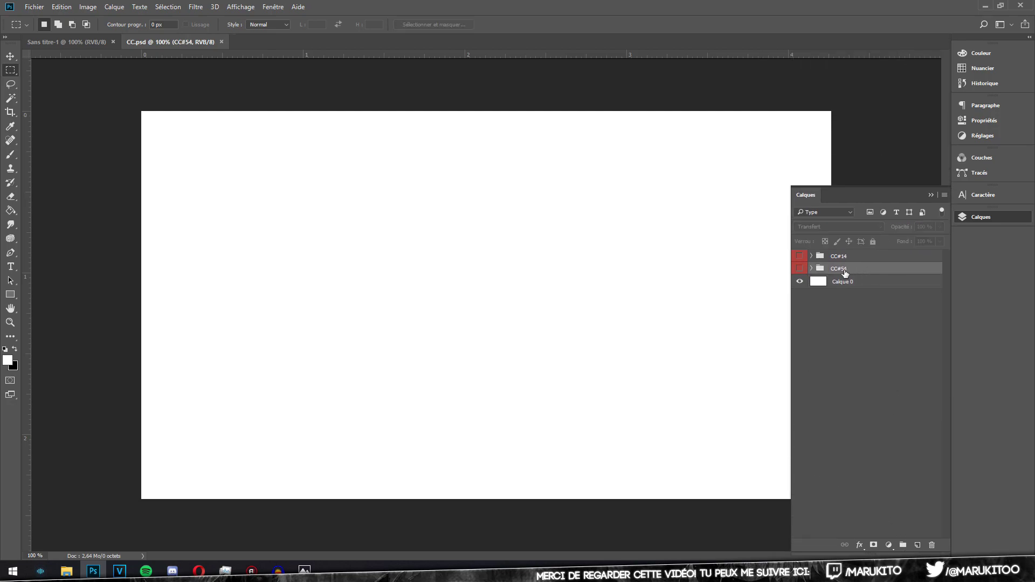
drag(862, 275, 467, 297)
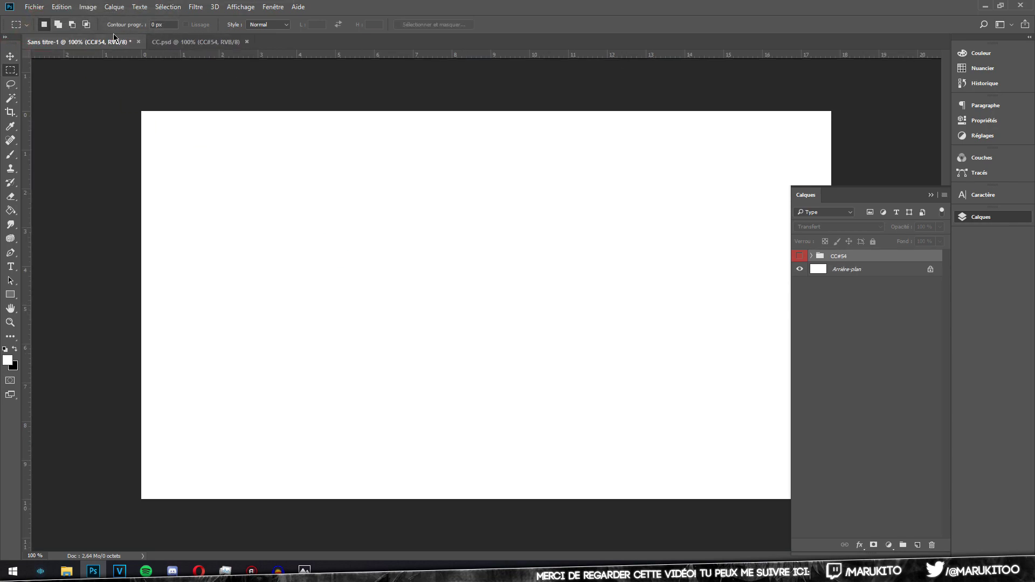
Close Sans titre-1 without saving and select the CC#54 group in CC.psd
click(139, 42)
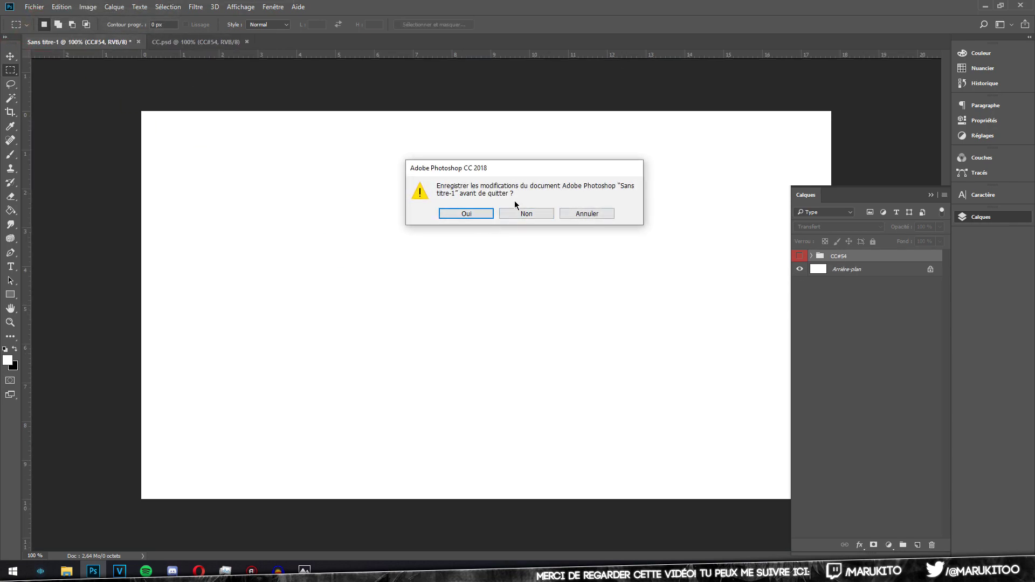
click(519, 214)
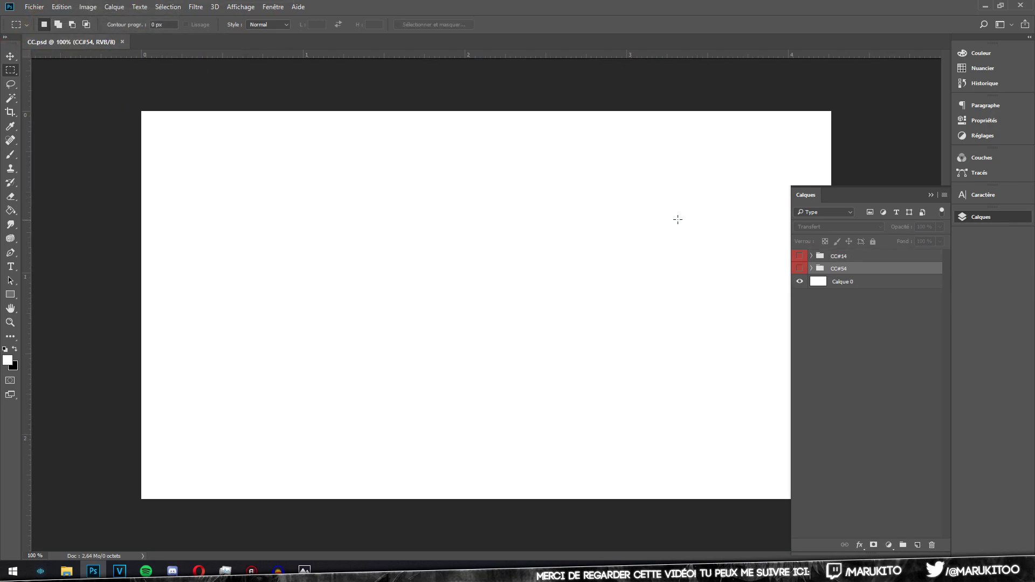
click(841, 282)
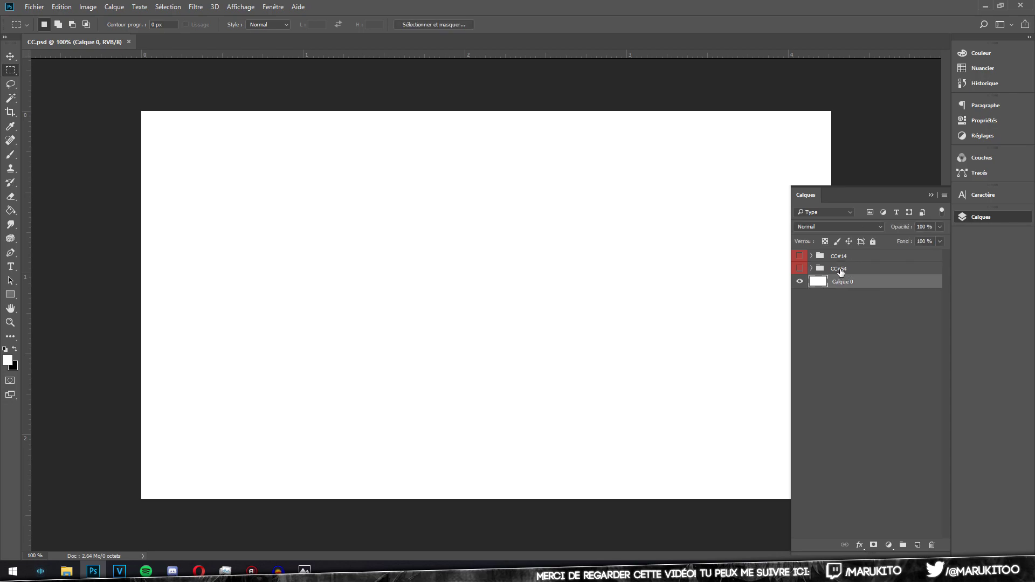
click(840, 270)
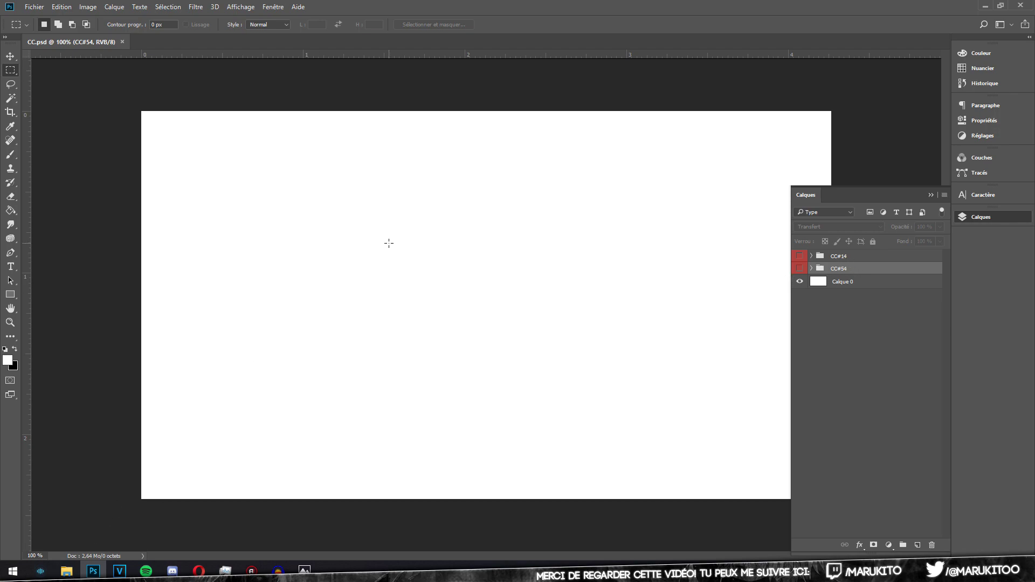
Place the Mai Sakurajima picture, scale it up so her face fills the canvas, and commit
click(66, 571)
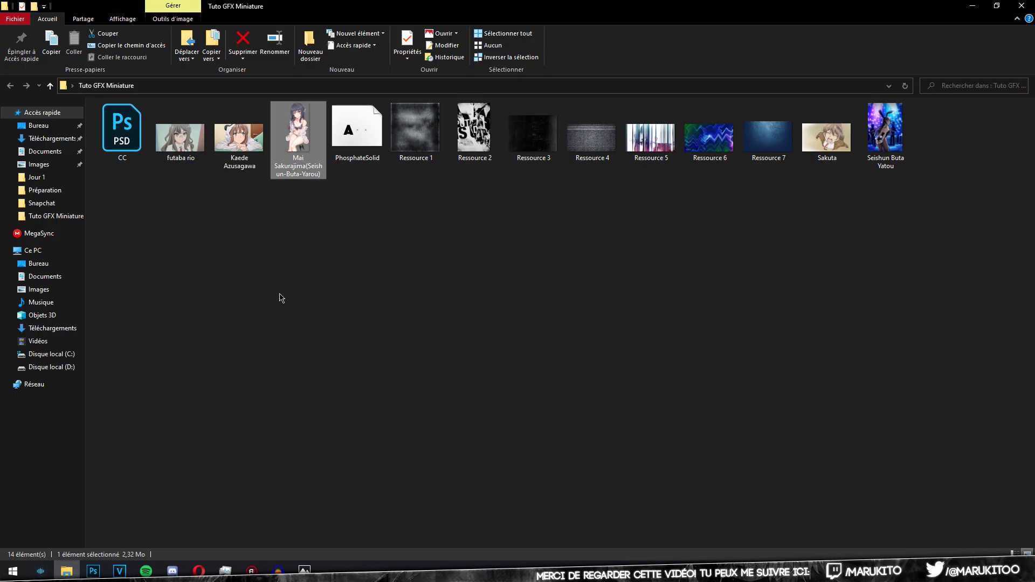
mouse_move(298, 134)
mouse_down()
mouse_move(93, 571)
mouse_move(297, 291)
mouse_up()
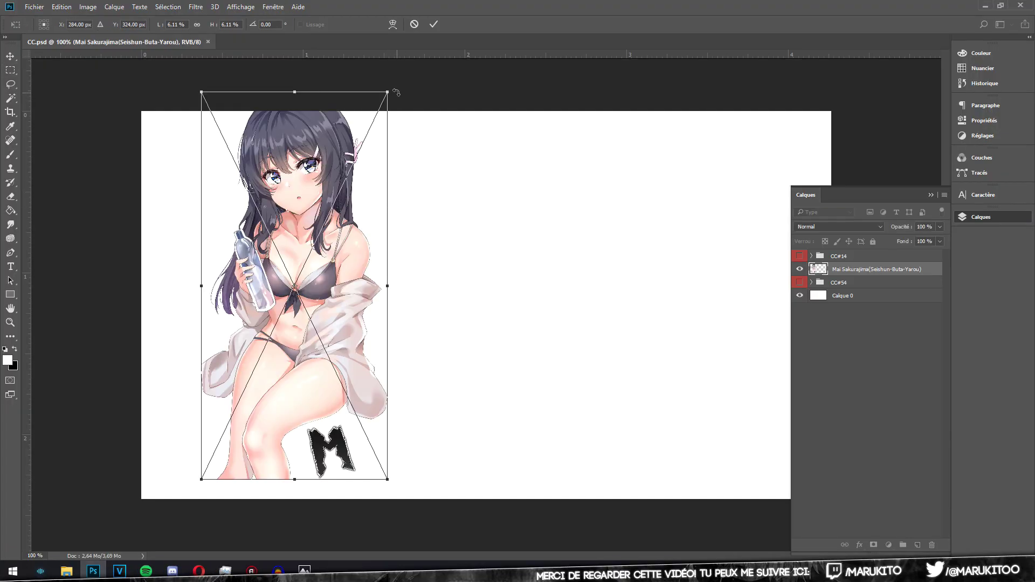
mouse_move(387, 92)
mouse_down()
mouse_move(157, 290)
mouse_move(765, 144)
mouse_move(460, 92)
mouse_move(502, 372)
mouse_up()
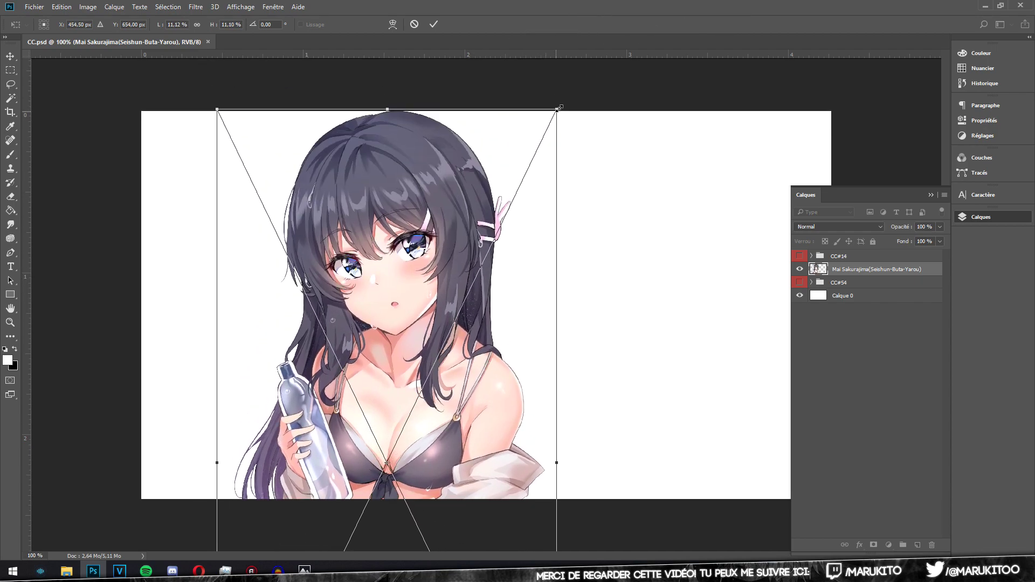
drag(535, 149, 617, 115)
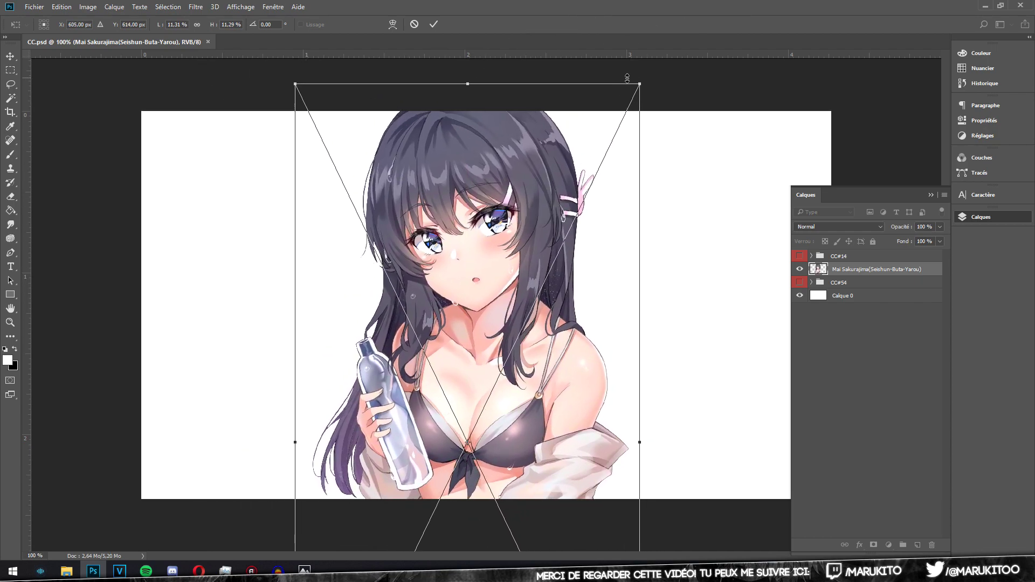
mouse_move(645, 73)
mouse_down()
mouse_move(654, 75)
mouse_move(647, 69)
mouse_up()
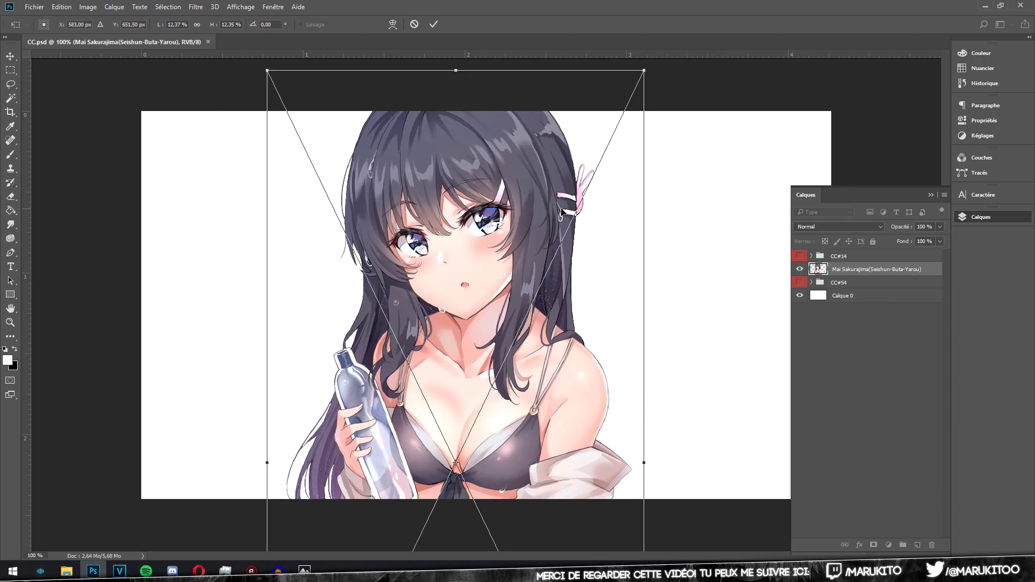
key(Return)
key(m)
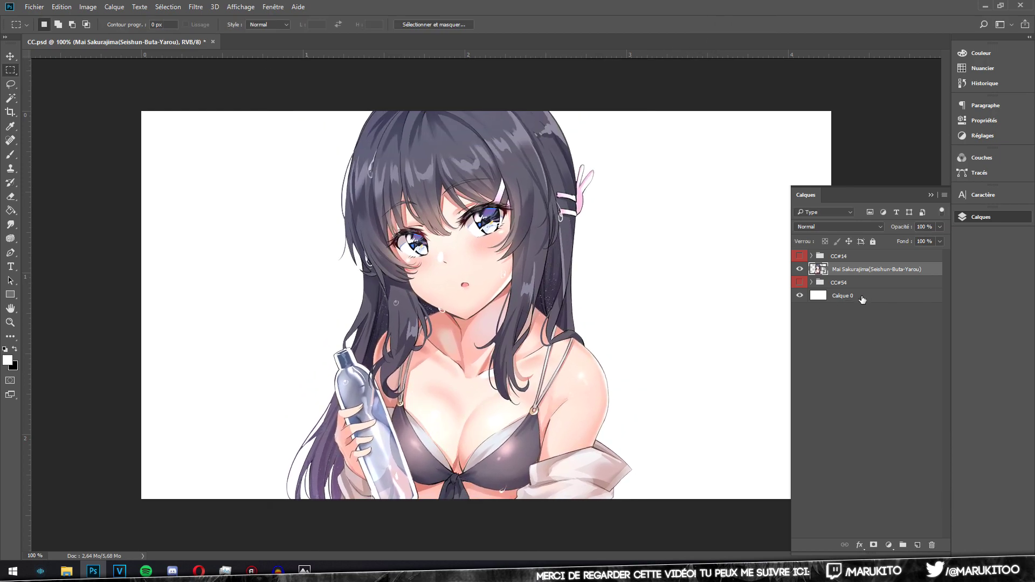
click(862, 296)
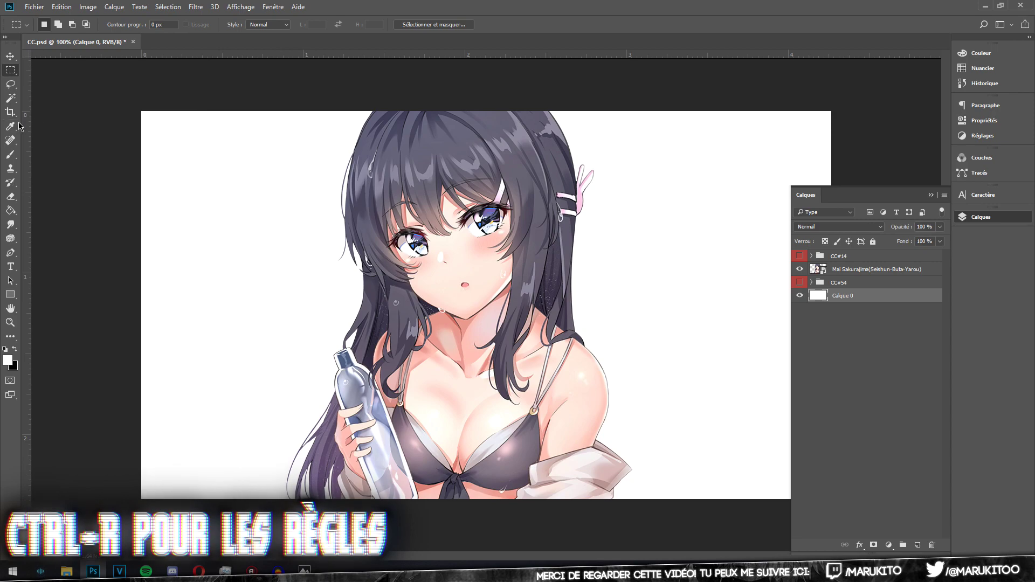
Add vertical and horizontal centre guides, then move the Mai layer right onto the vertical guide
click(10, 55)
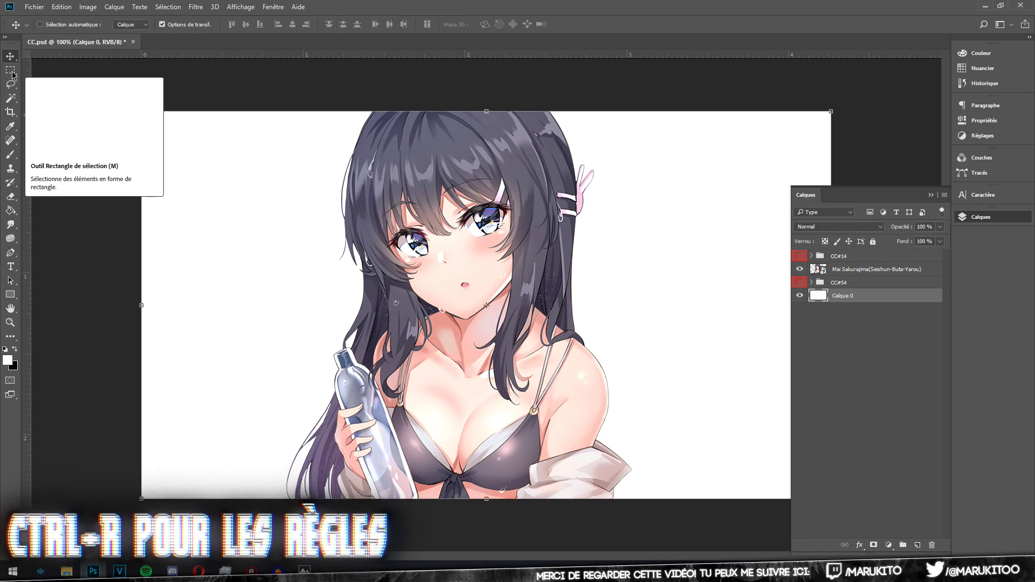
drag(26, 226, 490, 231)
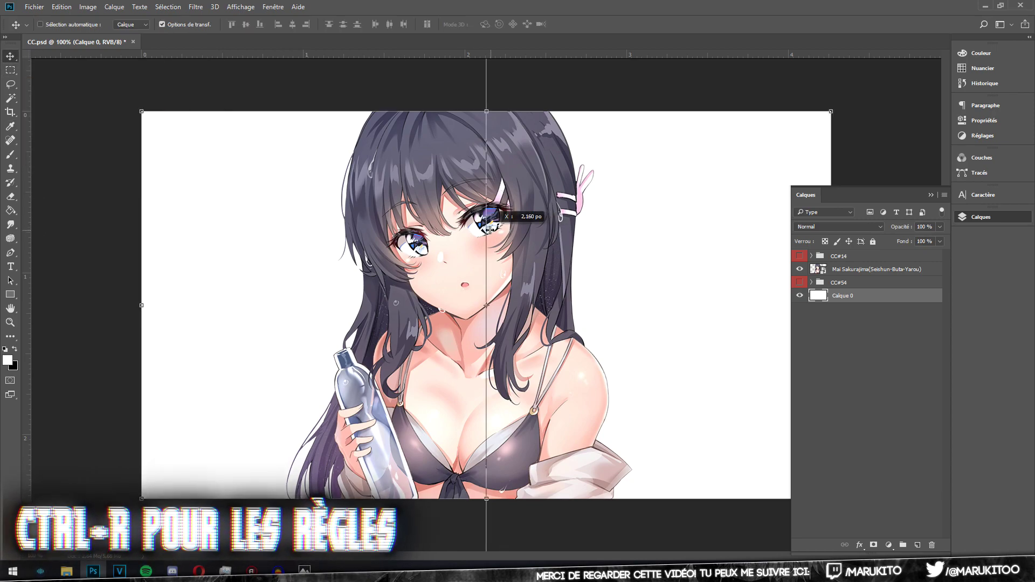
drag(488, 54, 564, 305)
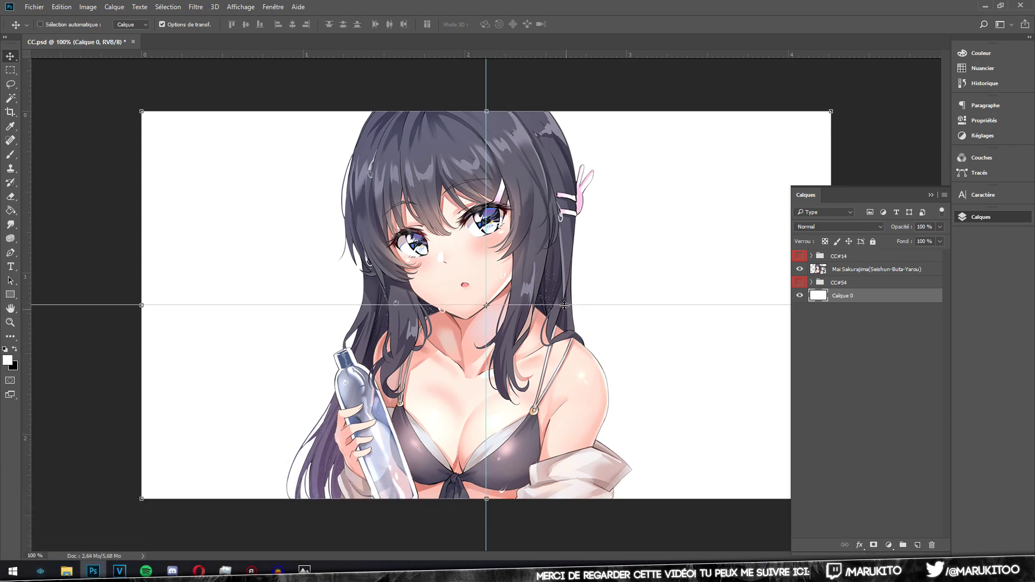
click(858, 269)
drag(437, 369, 459, 367)
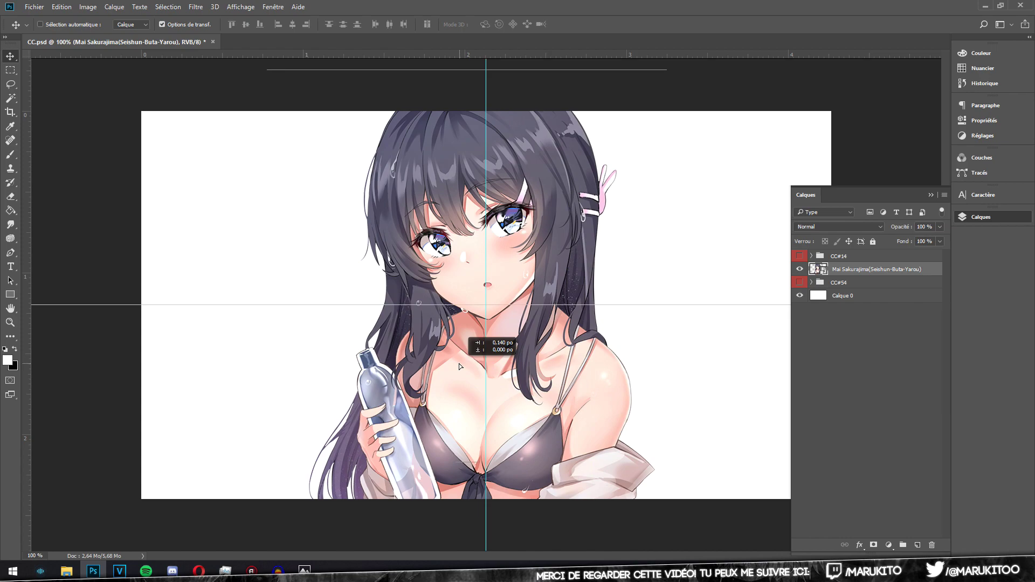
drag(536, 373, 544, 371)
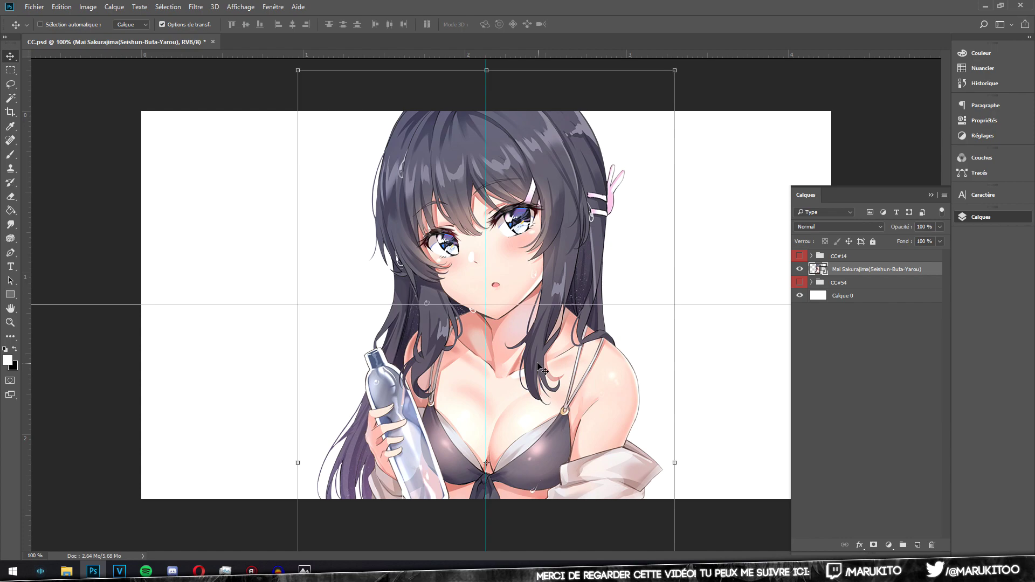
Give the blank background layer a muted rose colour overlay, then select the CC#54 group
double_click(878, 296)
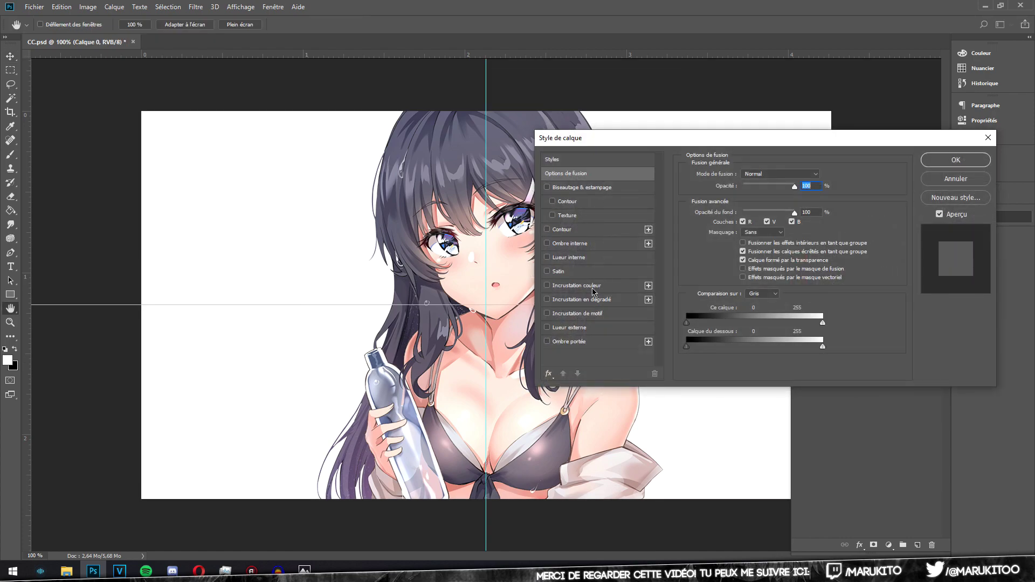
click(597, 287)
click(955, 160)
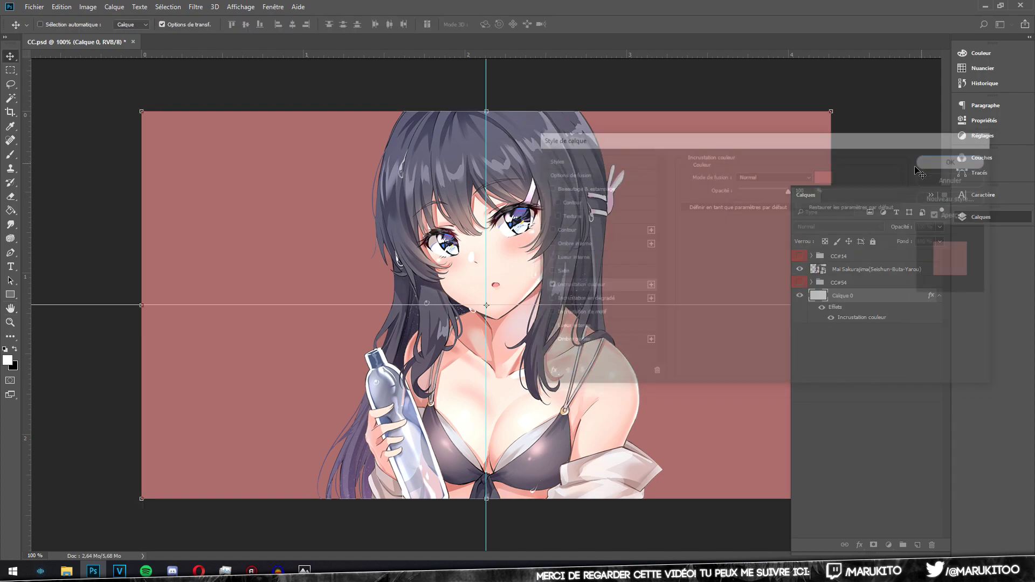
click(873, 270)
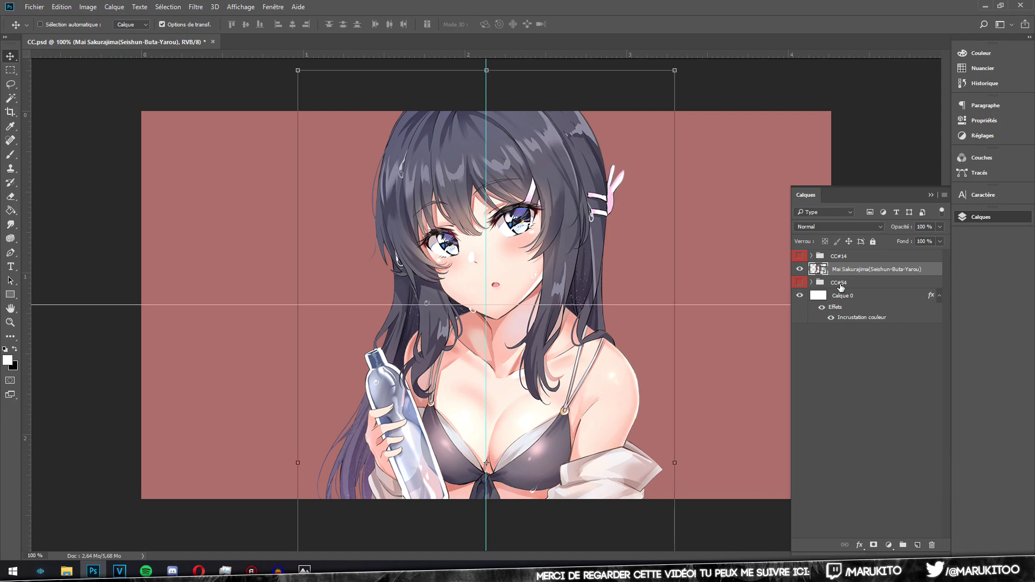
click(842, 287)
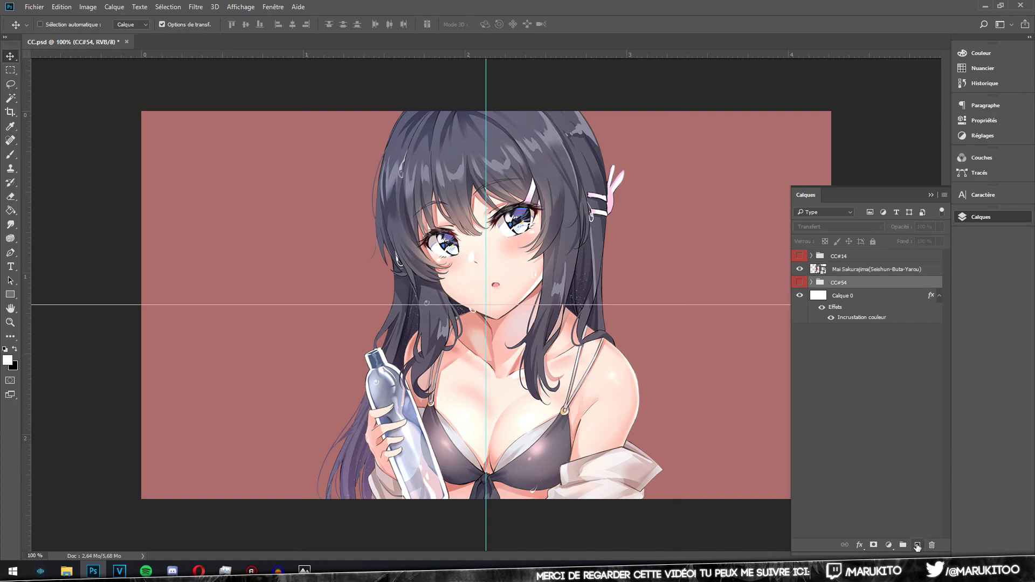
Add an empty layer, Calque 1, above the CC#54 group and choose the plain Lasso tool
click(919, 545)
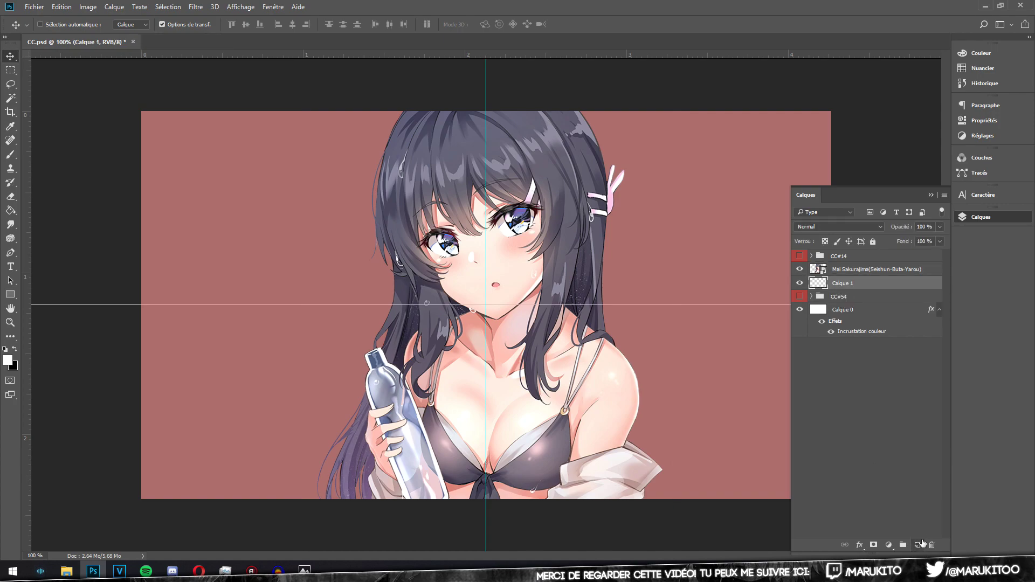
click(9, 86)
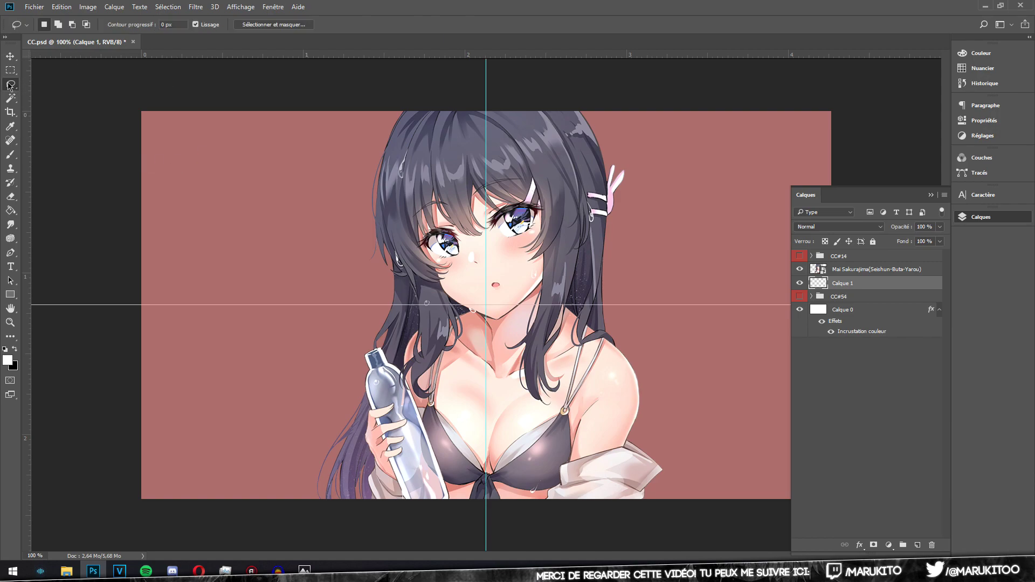
right_click(10, 85)
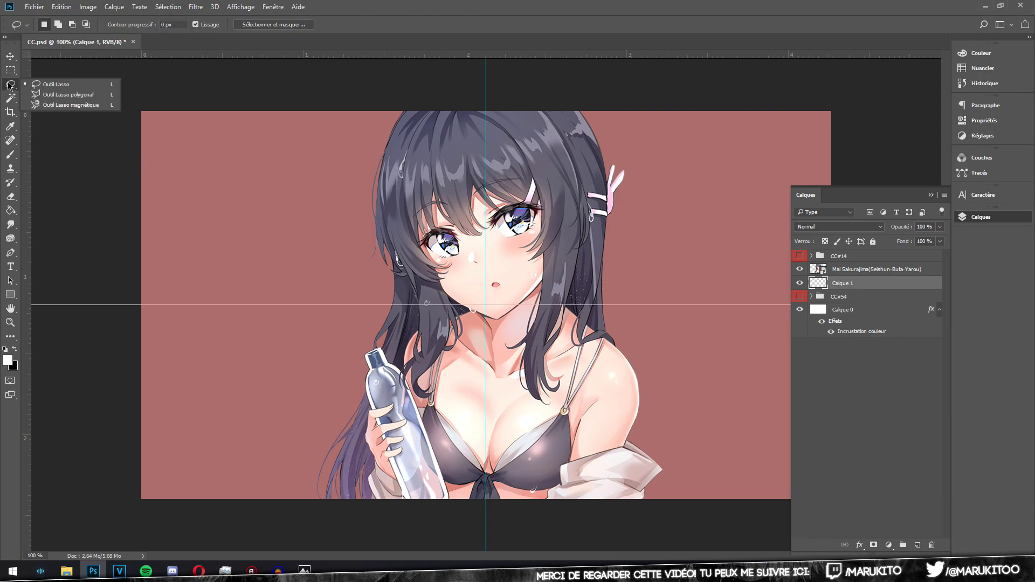
click(49, 88)
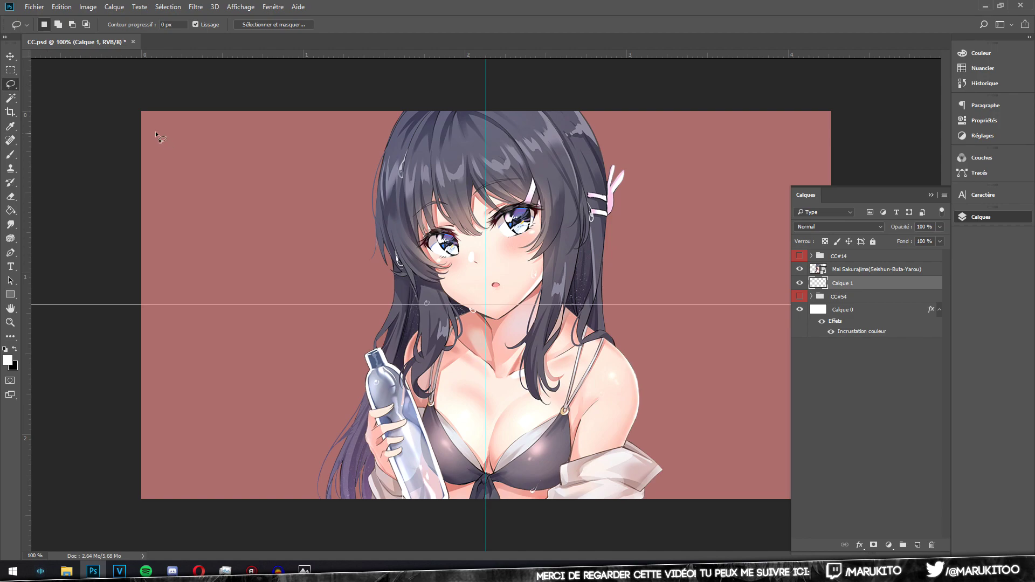
drag(165, 123, 449, 303)
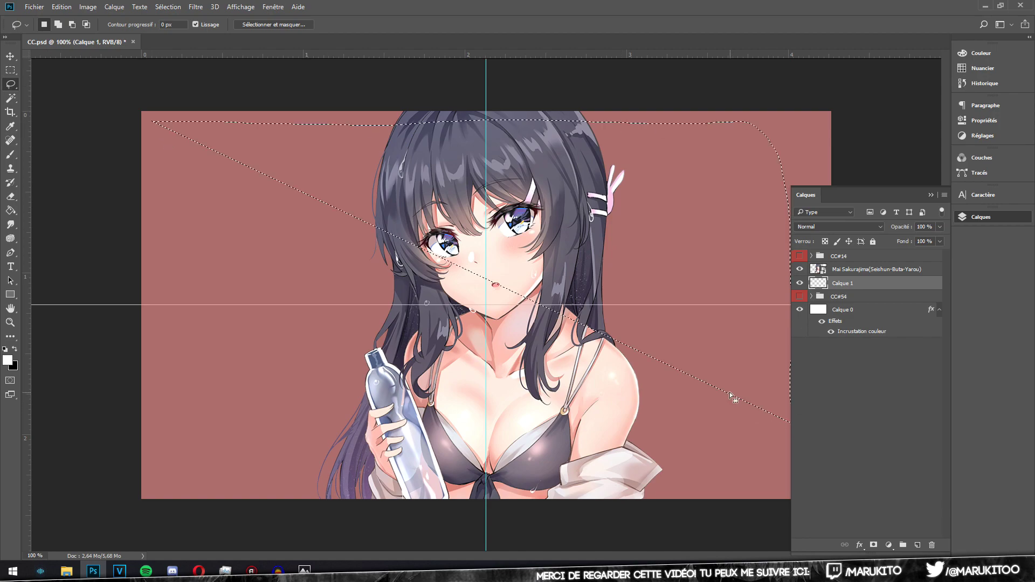
click(10, 253)
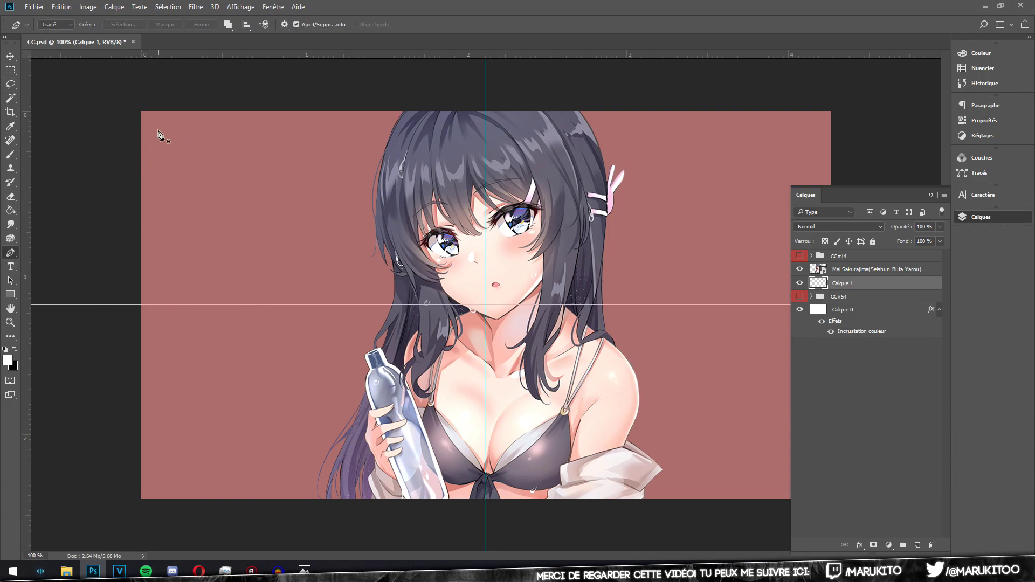
Drag both centre guides off the canvas and return to the Lasso tool
click(10, 56)
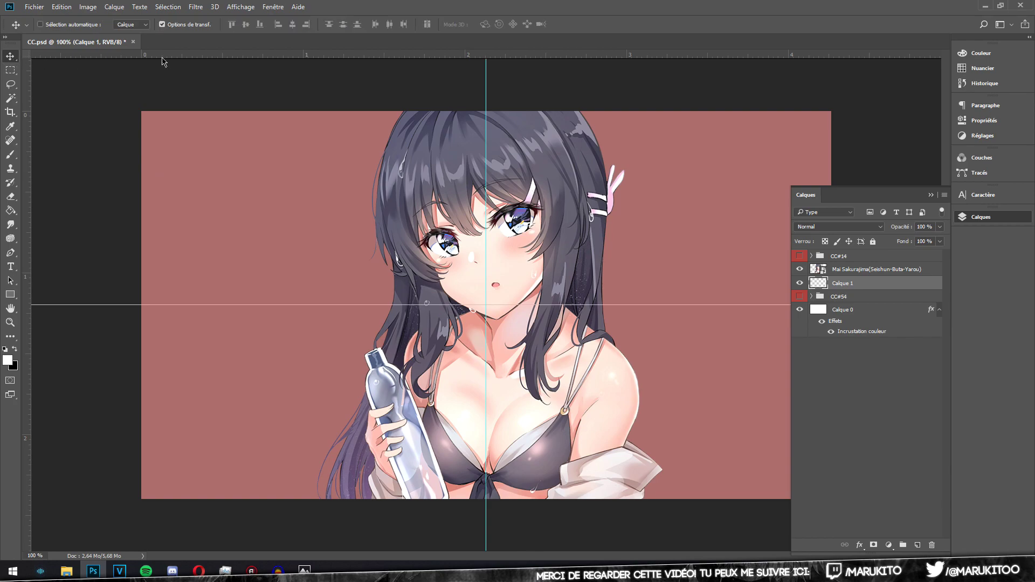
drag(478, 98, 474, 54)
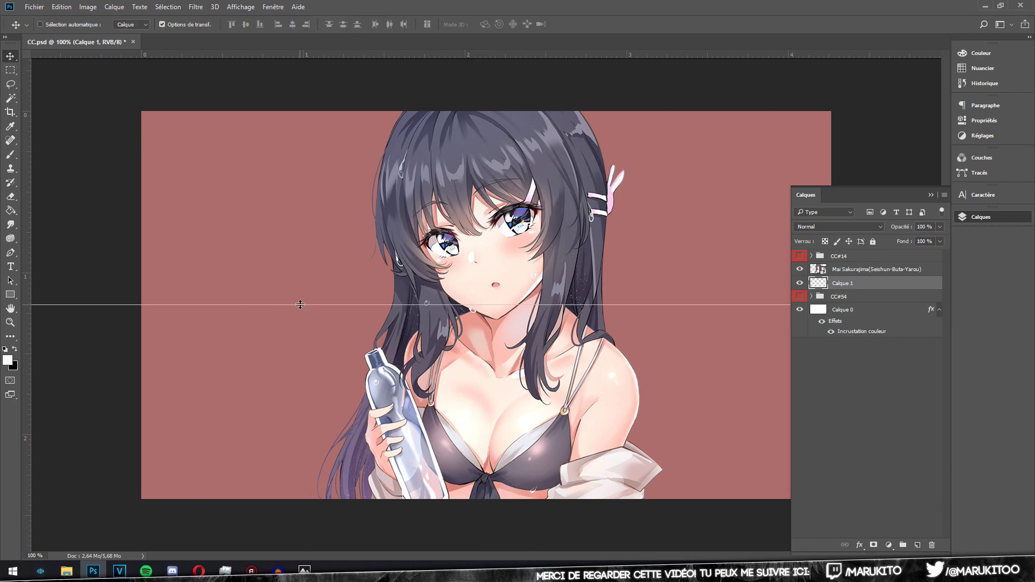
drag(300, 305, 377, 11)
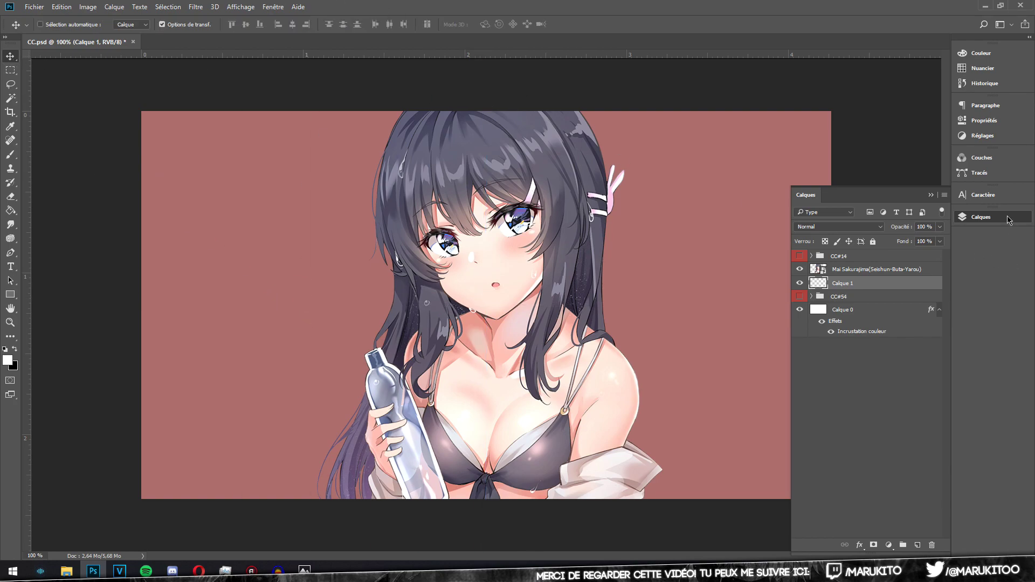
click(1008, 218)
click(11, 84)
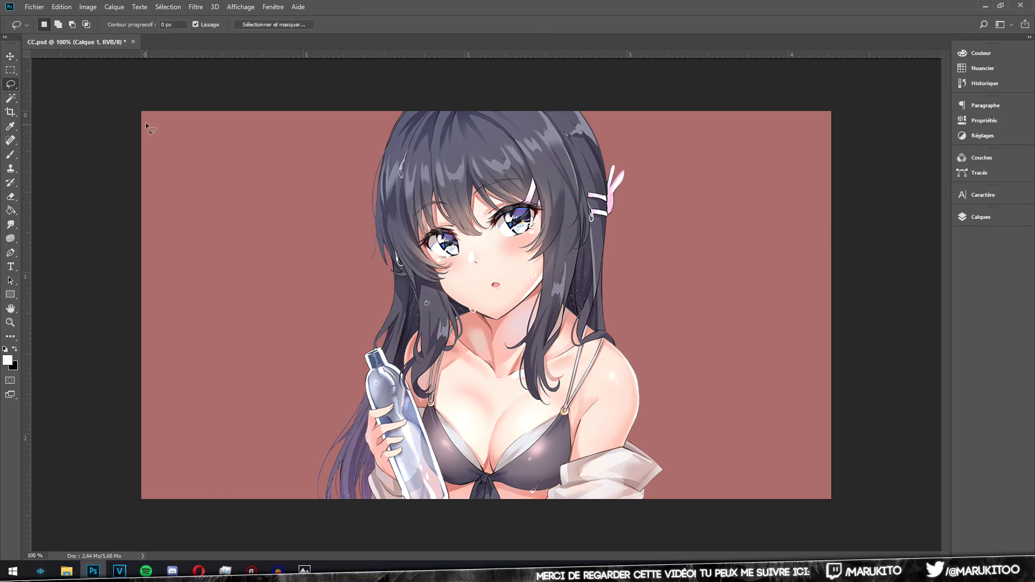
Lasso a wavy shape just inside the canvas edges and invert it to the border strip
drag(151, 120, 340, 126)
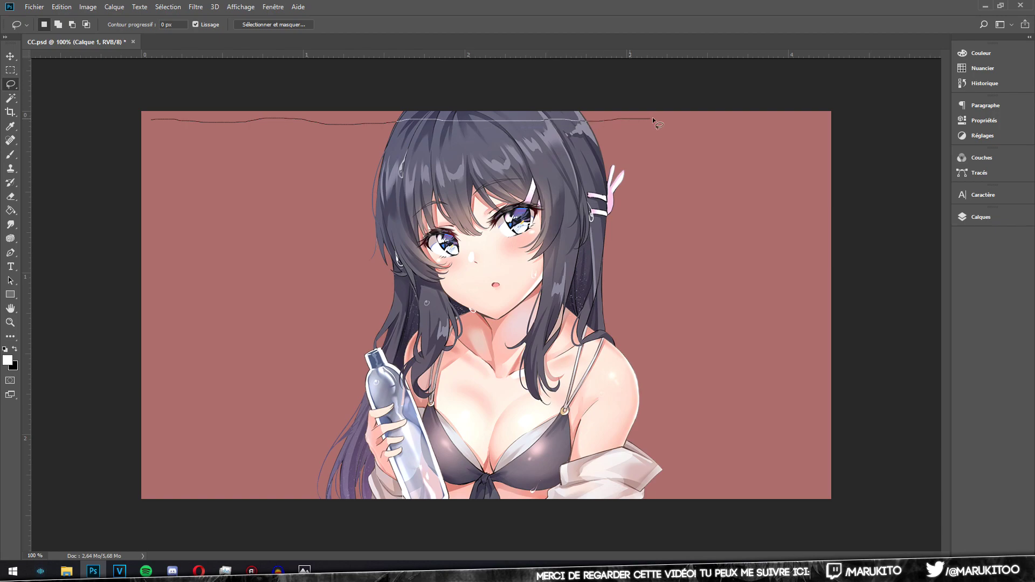
drag(653, 120, 698, 122)
mouse_move(818, 122)
mouse_down()
mouse_move(814, 491)
mouse_move(773, 492)
mouse_up()
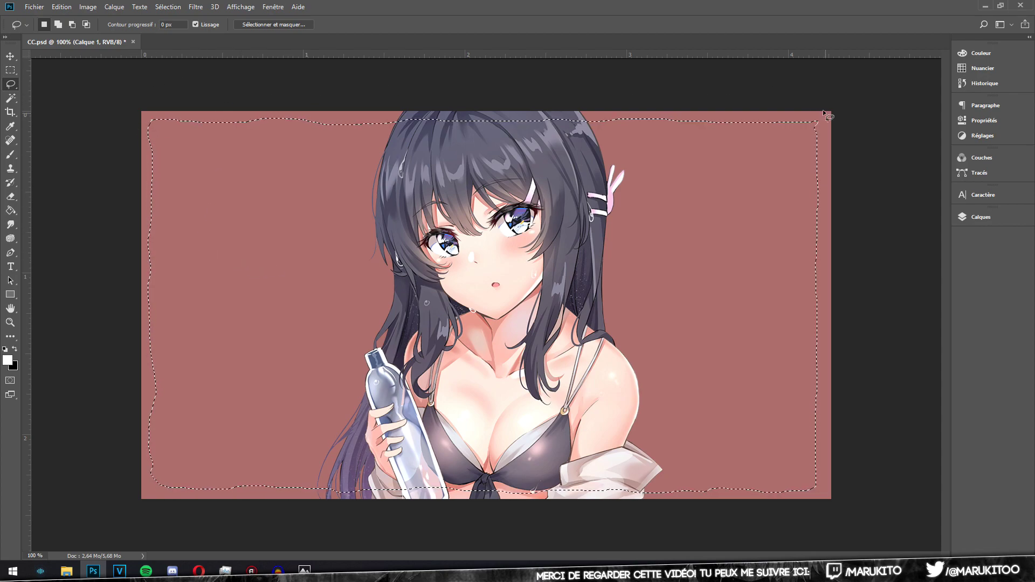
right_click(471, 203)
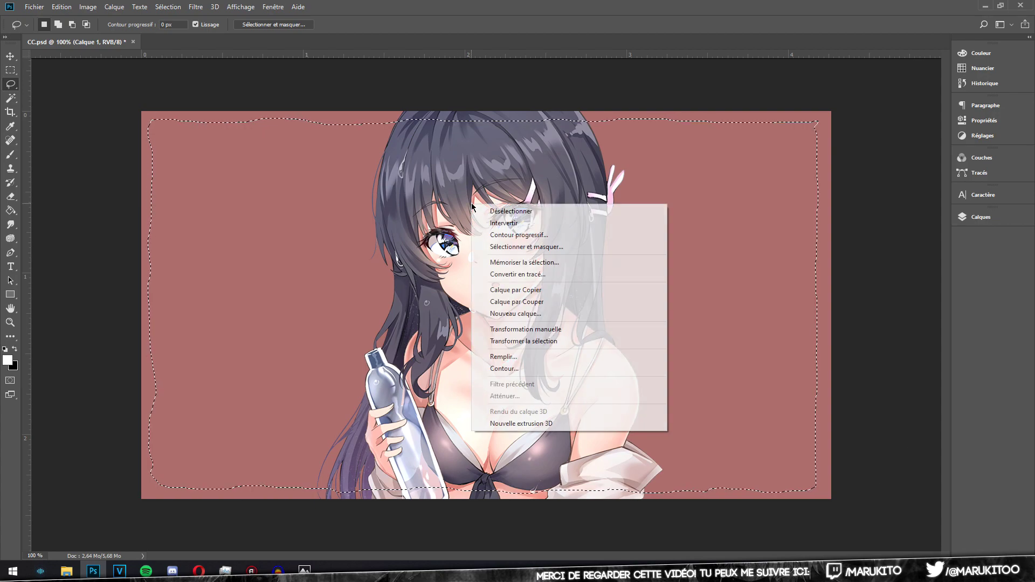
click(513, 224)
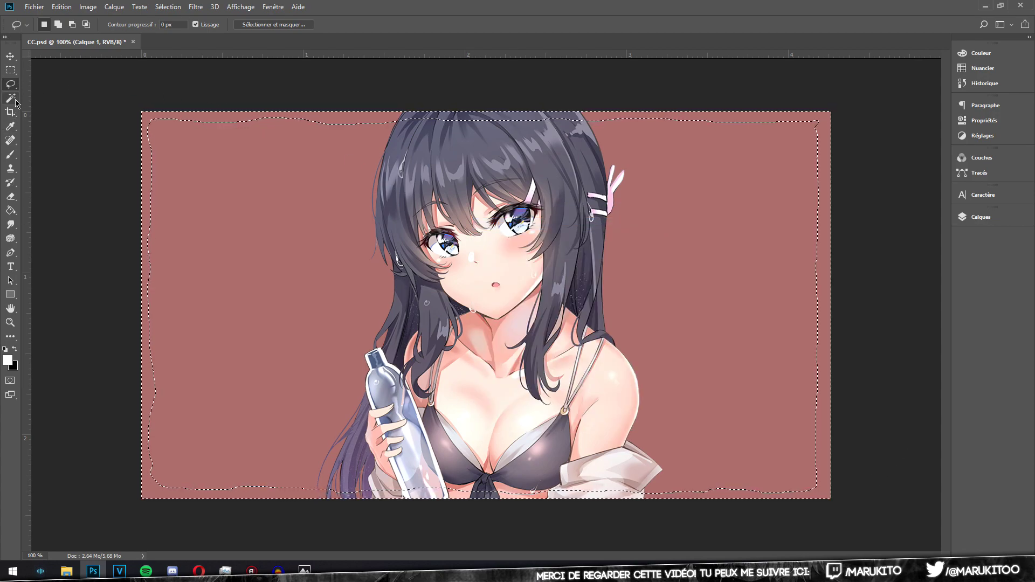
Paint the inverted border strip white with the Brush, then deselect
click(11, 158)
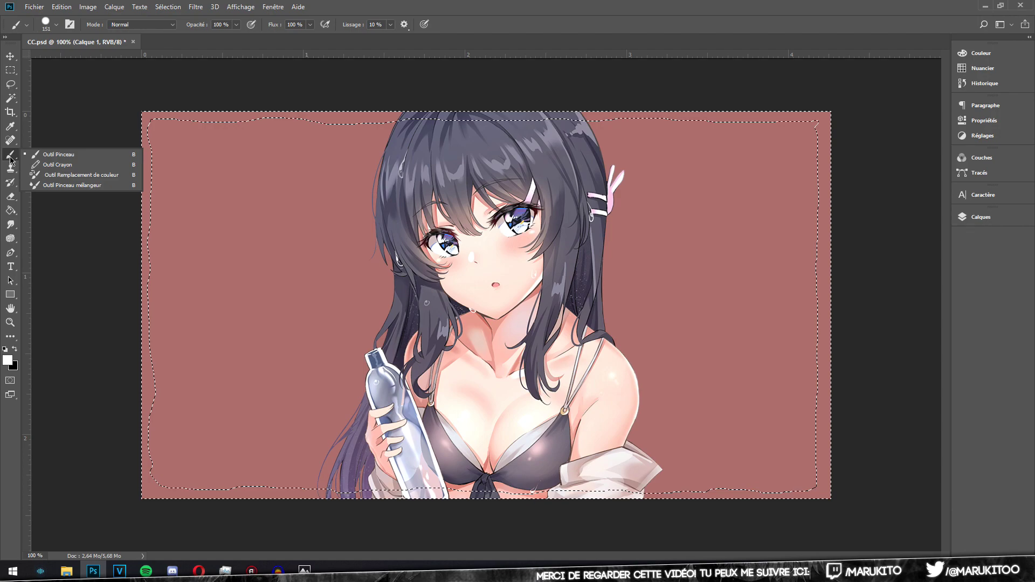
click(8, 360)
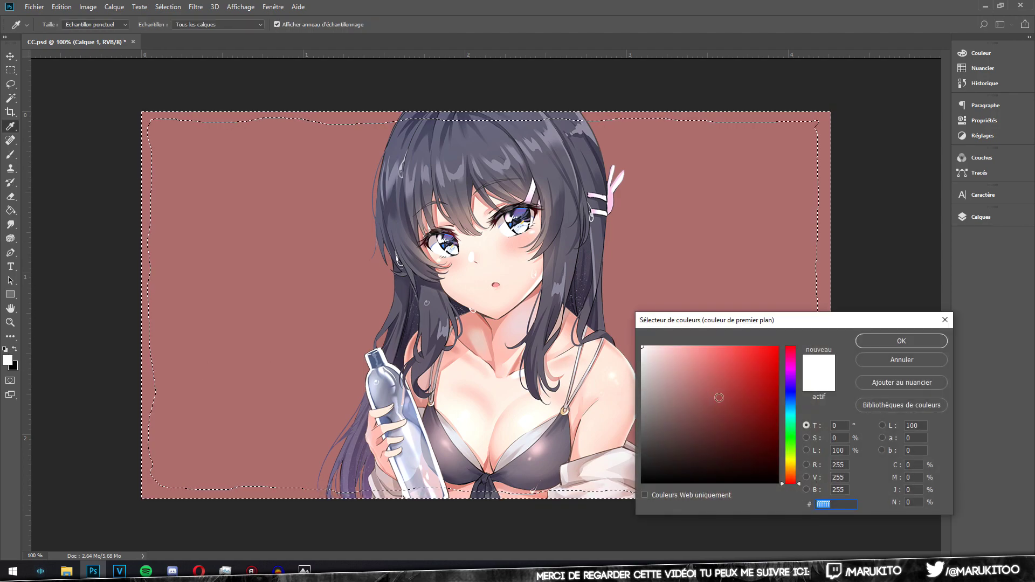
click(902, 341)
click(5, 350)
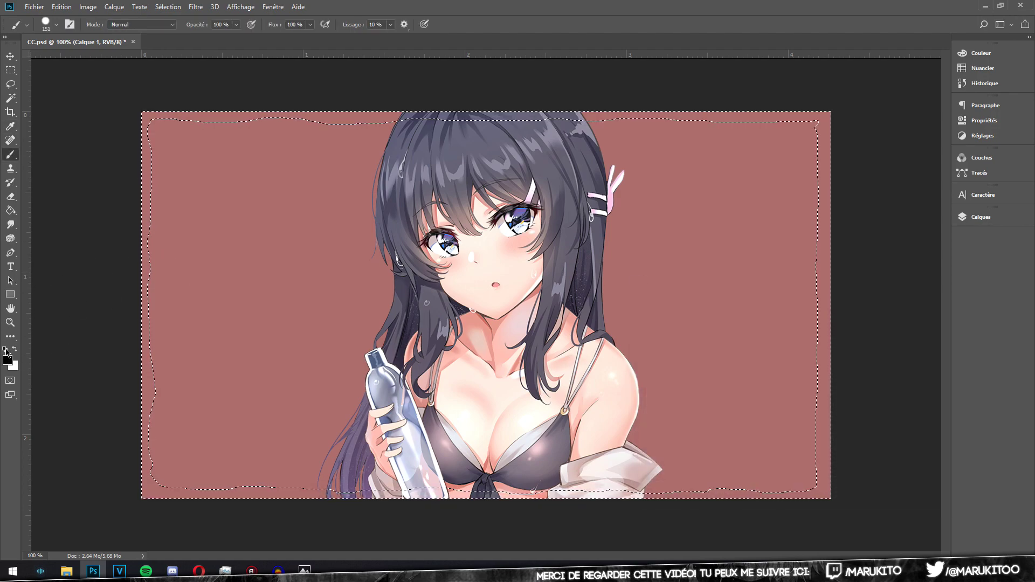
key(x)
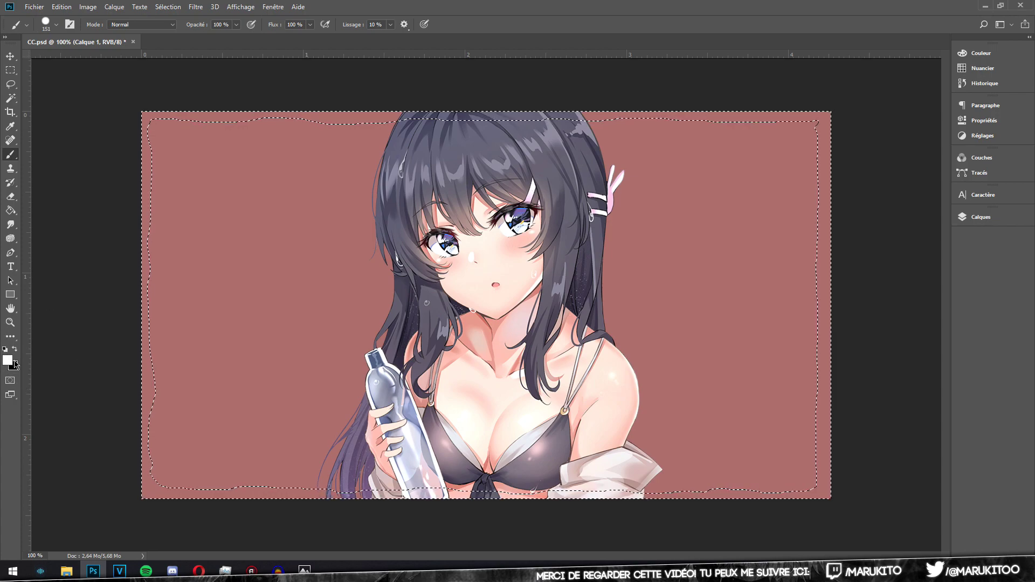
mouse_move(159, 116)
mouse_down()
mouse_move(134, 300)
mouse_move(195, 496)
mouse_move(786, 462)
mouse_move(807, 213)
mouse_move(756, 92)
mouse_move(178, 107)
mouse_up()
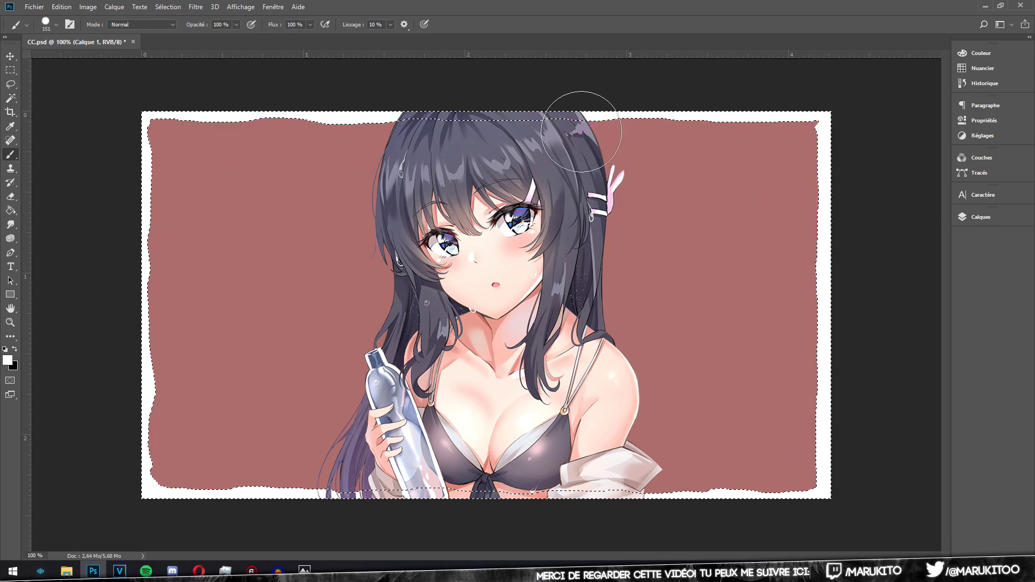
click(15, 74)
click(232, 185)
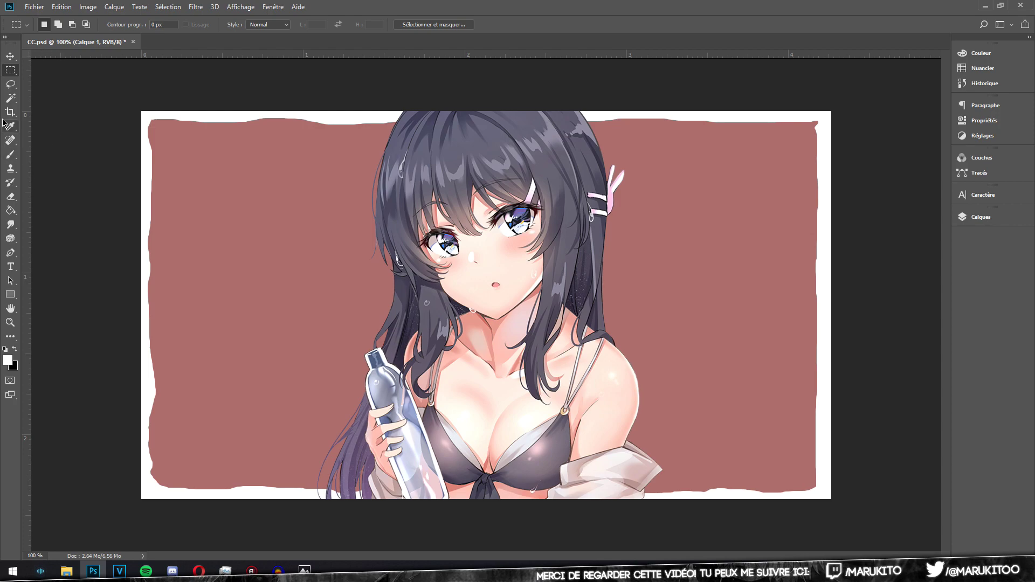
Lasso a strip along the right edge, then abandon that selection
click(10, 84)
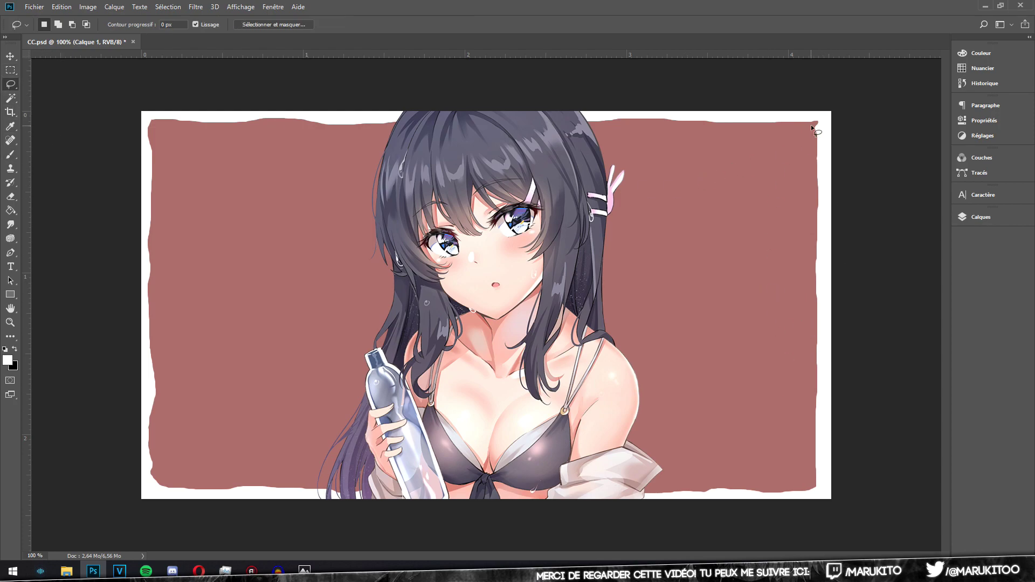
drag(820, 130, 822, 414)
drag(821, 440, 748, 164)
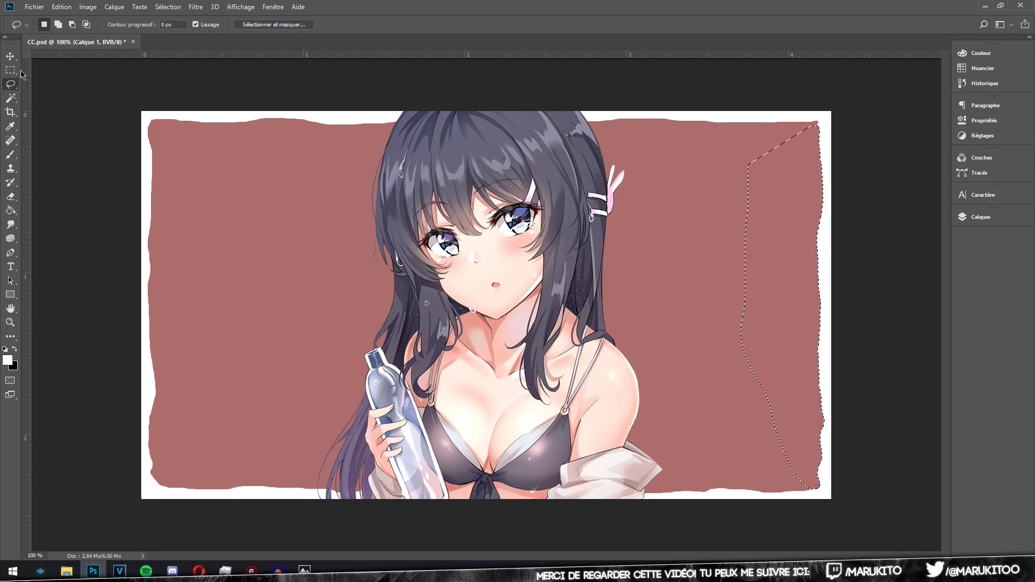
key(m)
click(243, 162)
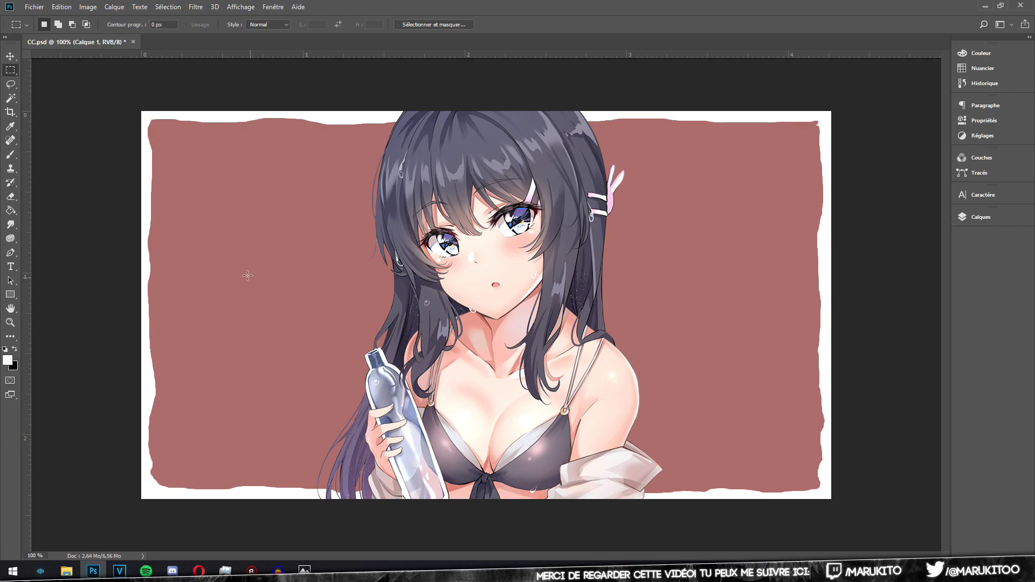
Lasso around Mai's silhouette and paint a white halo along her outline
click(12, 85)
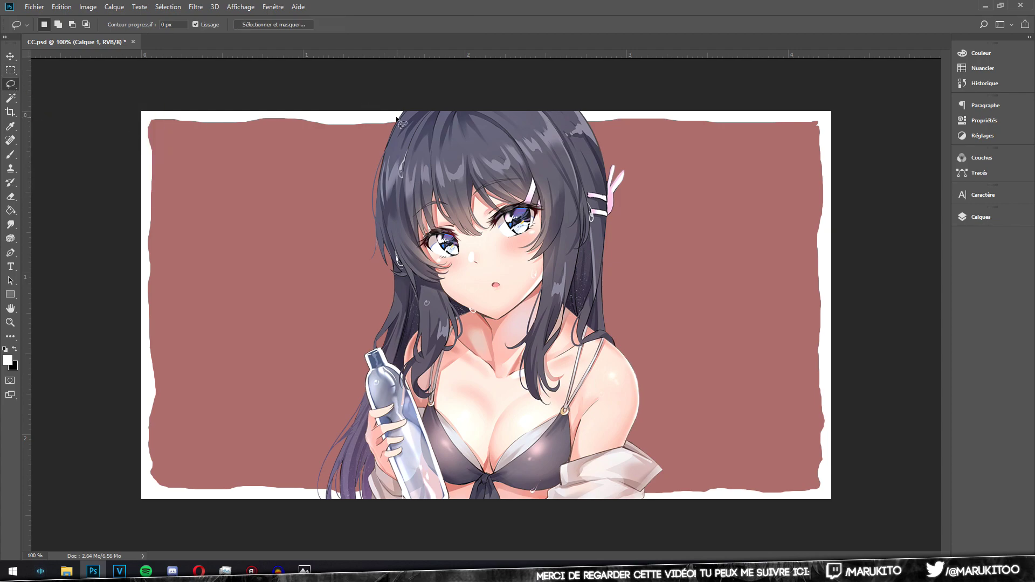
drag(392, 120, 372, 164)
drag(369, 260, 373, 266)
drag(372, 339, 362, 362)
mouse_move(313, 474)
mouse_down()
mouse_move(316, 501)
mouse_move(339, 518)
mouse_move(474, 526)
mouse_move(645, 517)
mouse_move(652, 490)
mouse_up()
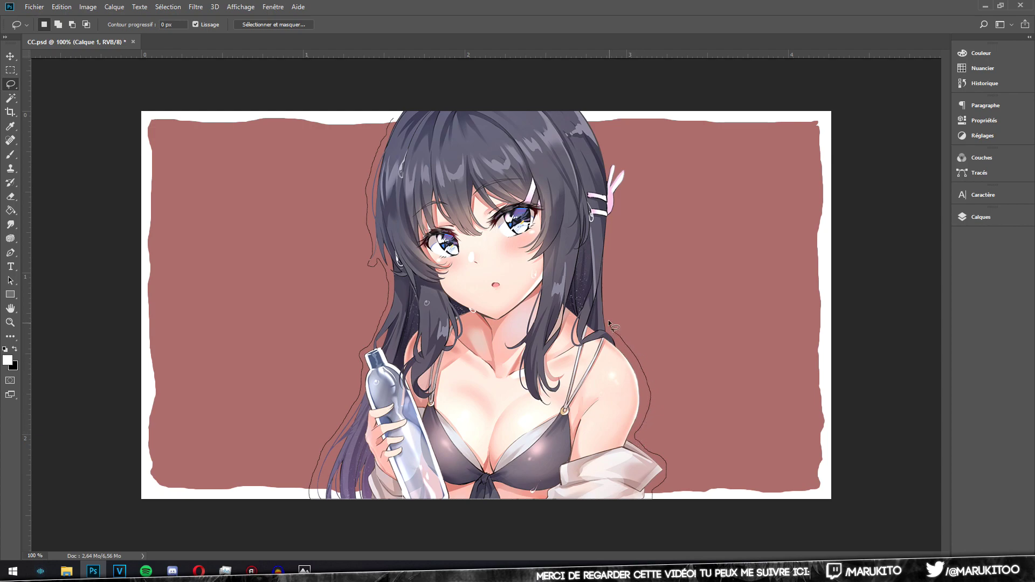
drag(607, 278, 609, 265)
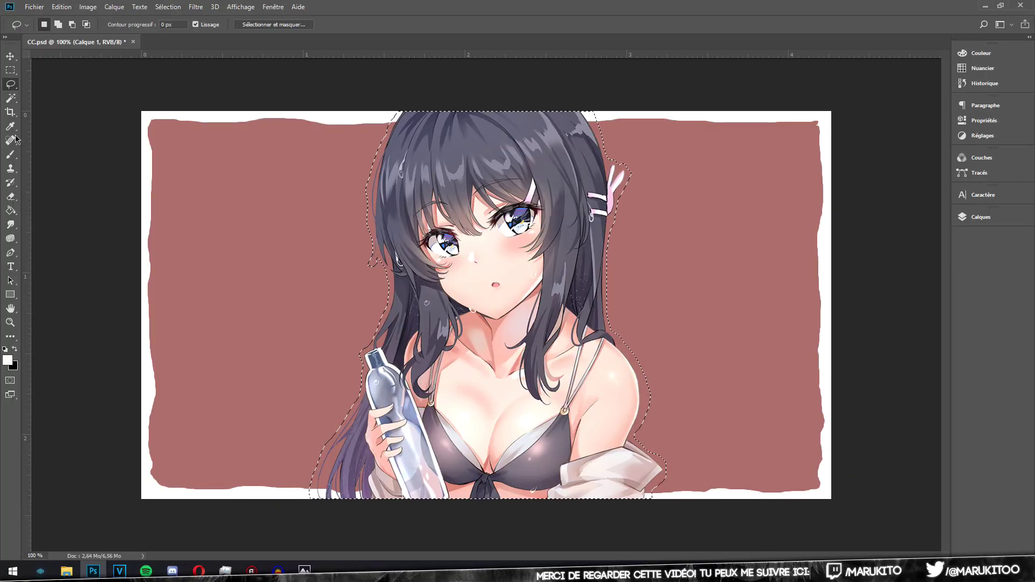
key(b)
mouse_move(382, 175)
mouse_down()
mouse_move(643, 522)
mouse_move(615, 162)
mouse_up()
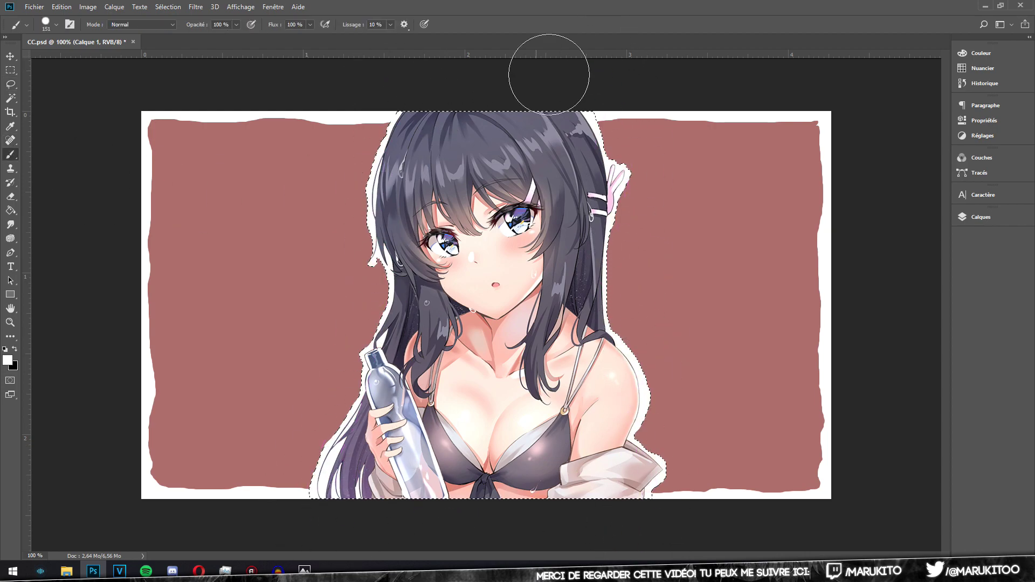
click(10, 71)
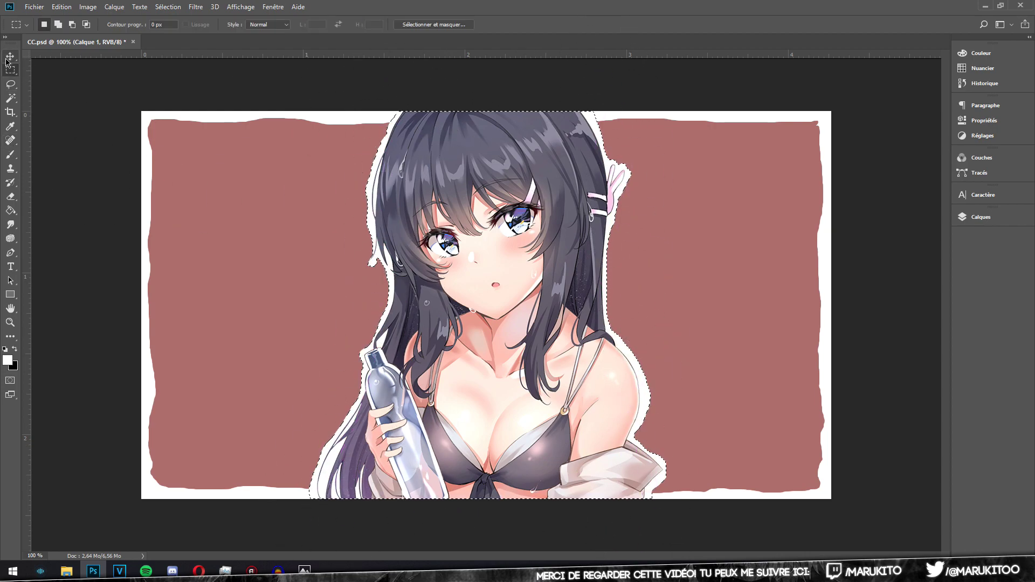
Zoom in and fill the white halo beside the ear with the red background colour
click(214, 202)
click(11, 85)
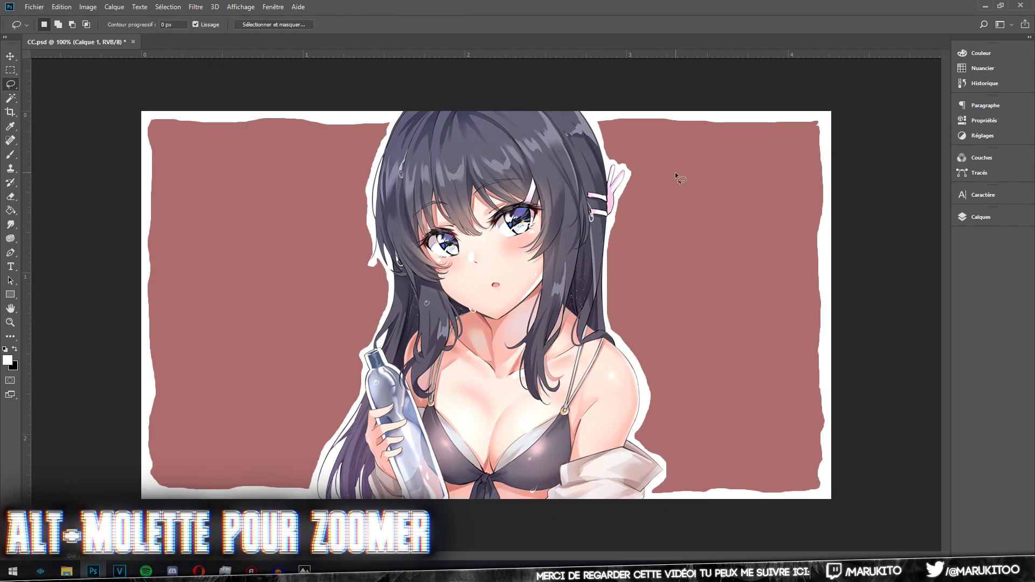
scroll(679, 173, up, 5)
scroll(668, 154, up, 3)
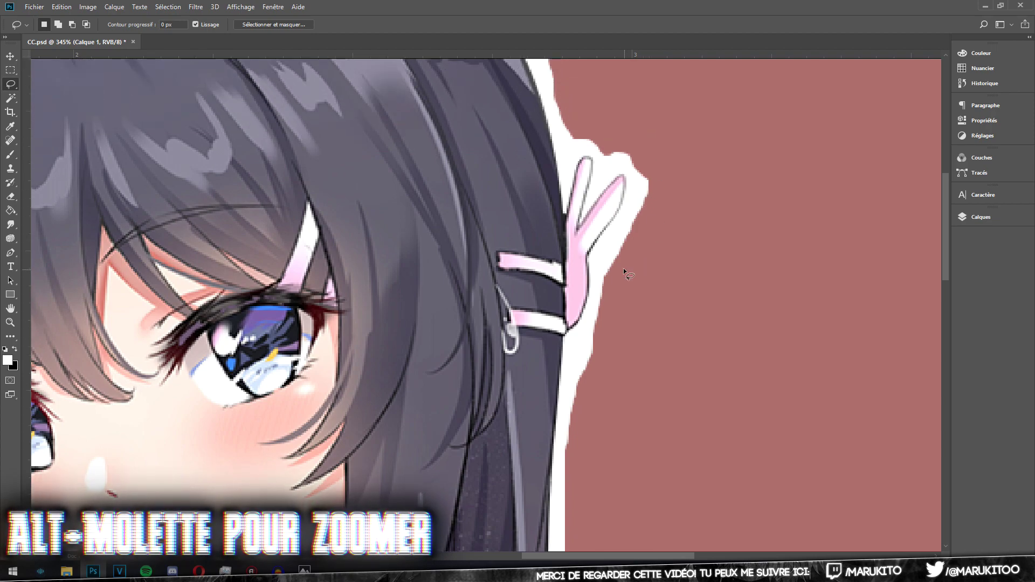
mouse_move(623, 269)
mouse_down()
mouse_move(635, 167)
mouse_move(565, 138)
mouse_move(664, 67)
mouse_move(855, 254)
mouse_up()
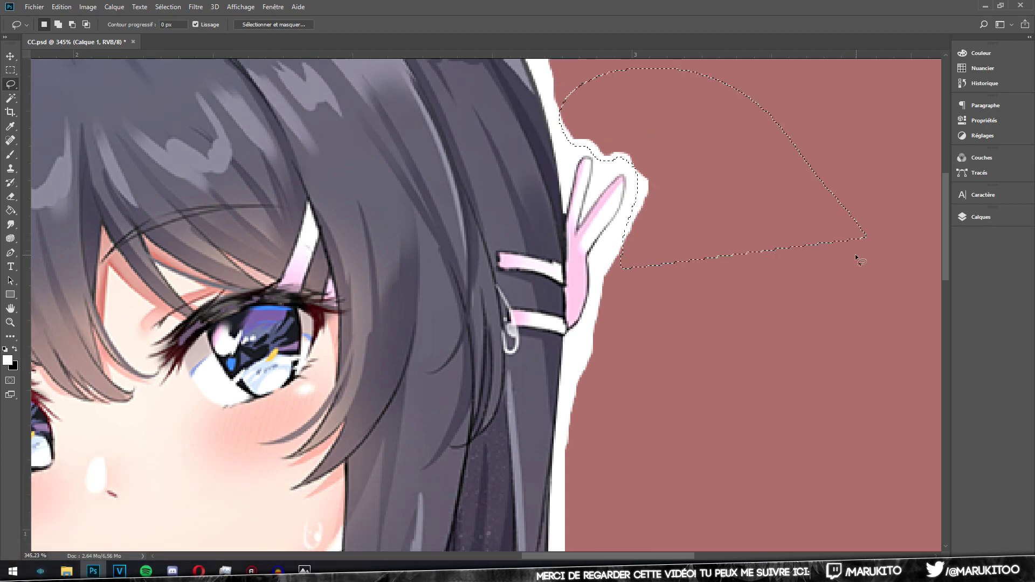
key(Delete)
key(ctrl+d)
Lasso the white outline along Mai's shoulder
scroll(724, 213, down, 2)
scroll(661, 180, down, 3)
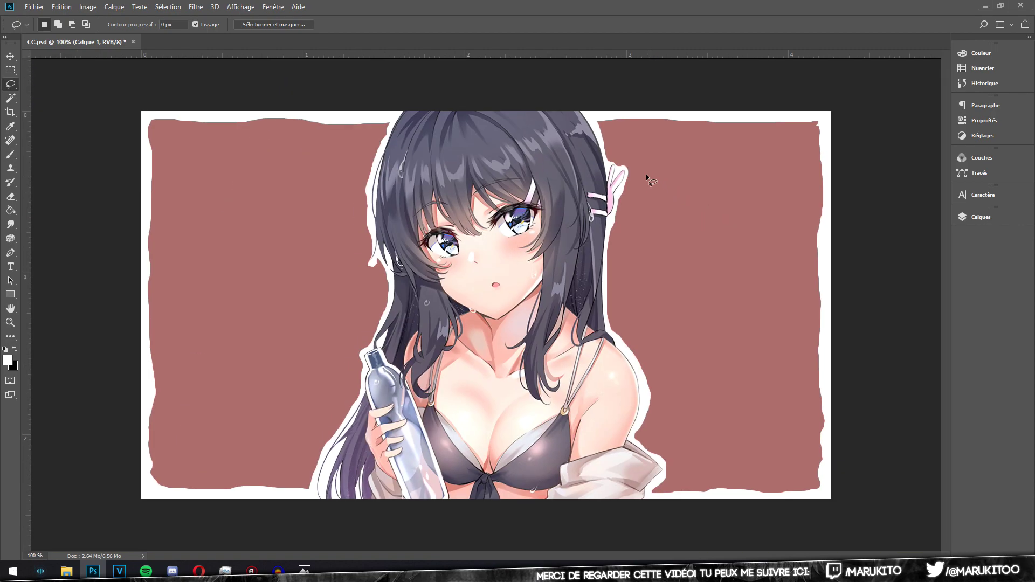
scroll(639, 331, up, 3)
scroll(638, 331, up, 1)
scroll(622, 243, up, 1)
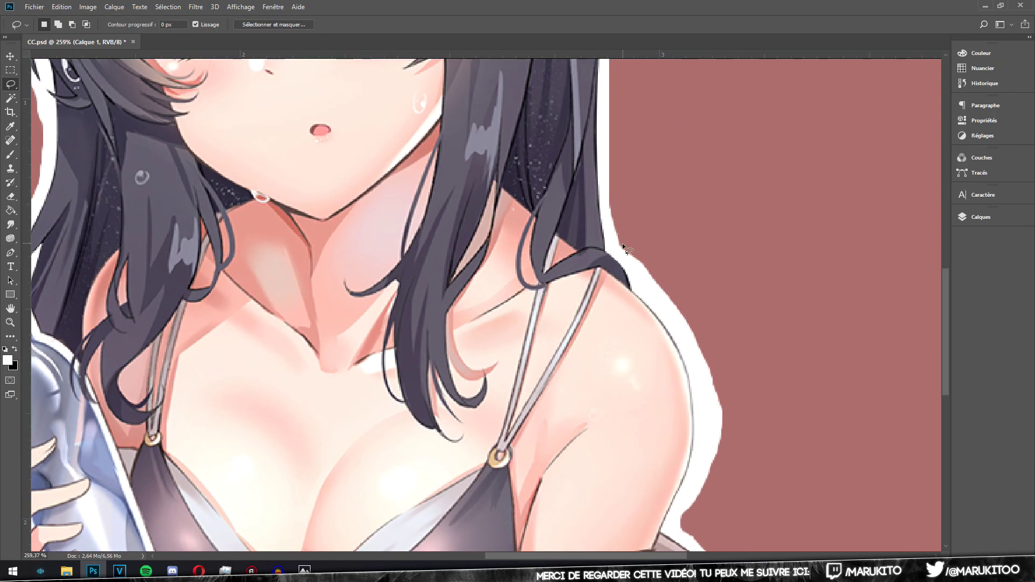
drag(710, 398, 708, 463)
drag(681, 509, 742, 264)
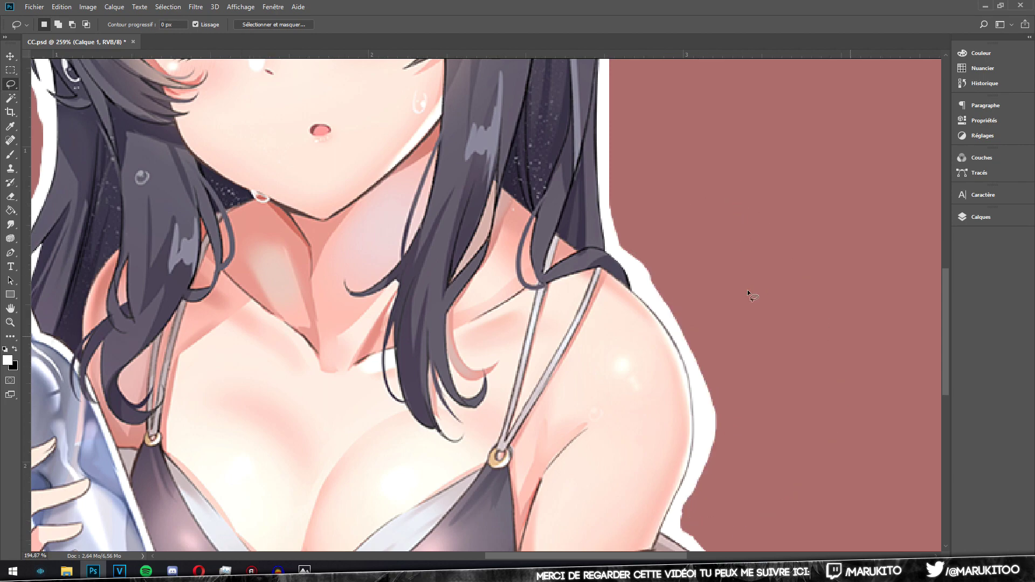
scroll(703, 283, down, 3)
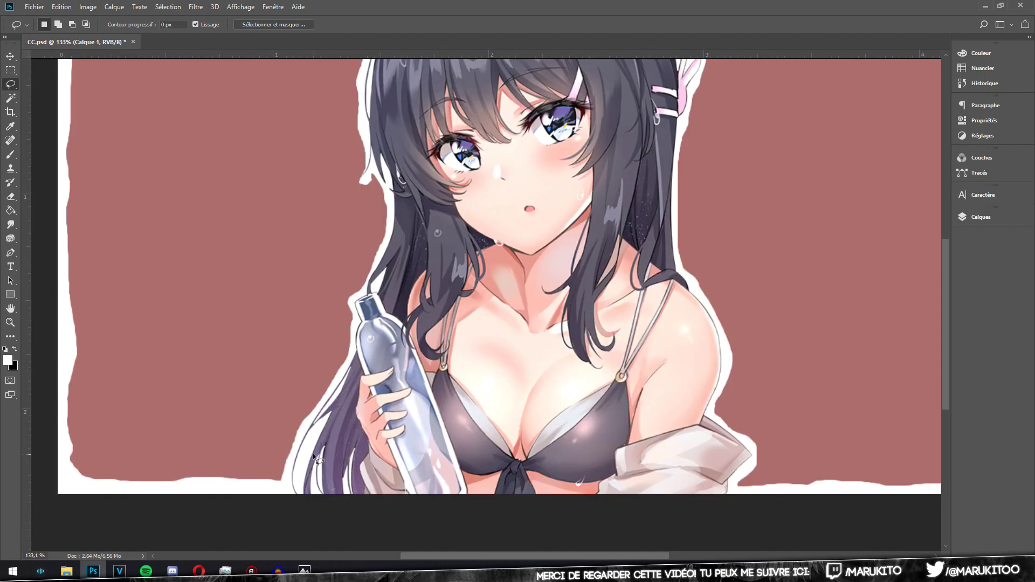
scroll(336, 404, down, 1)
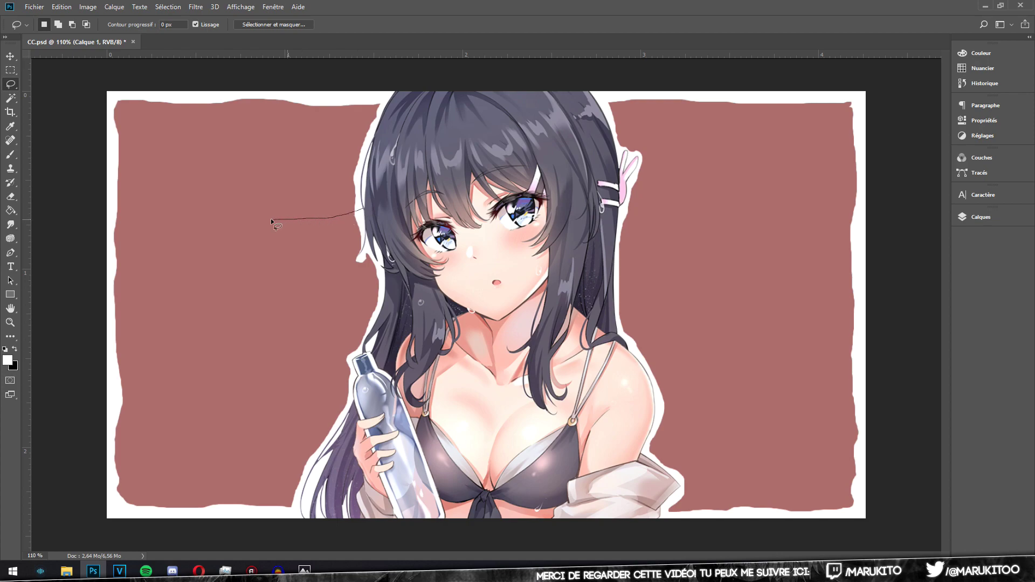
Lasso a jagged strip across the upper left panel and paint it white
drag(104, 227, 298, 230)
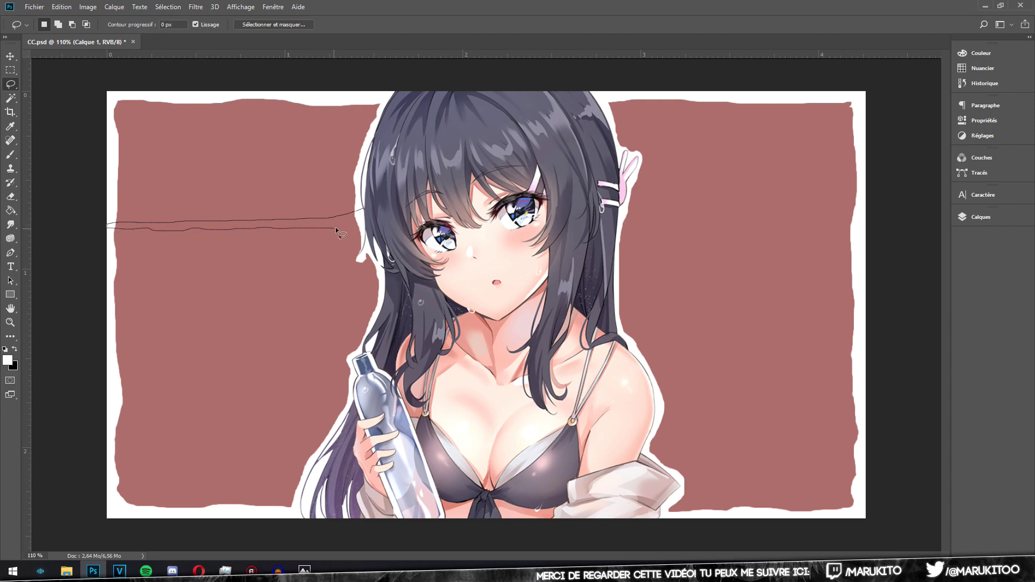
drag(379, 215, 49, 224)
key(b)
key(ctrl+d)
key(m)
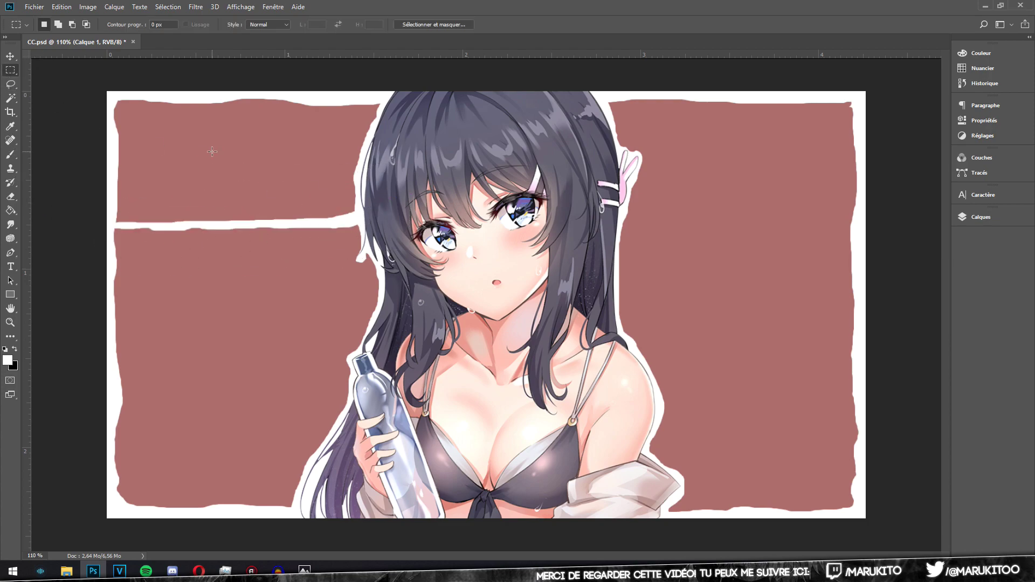
Lasso a second jagged strip lower on the left panel, paint it white, and deselect
click(11, 88)
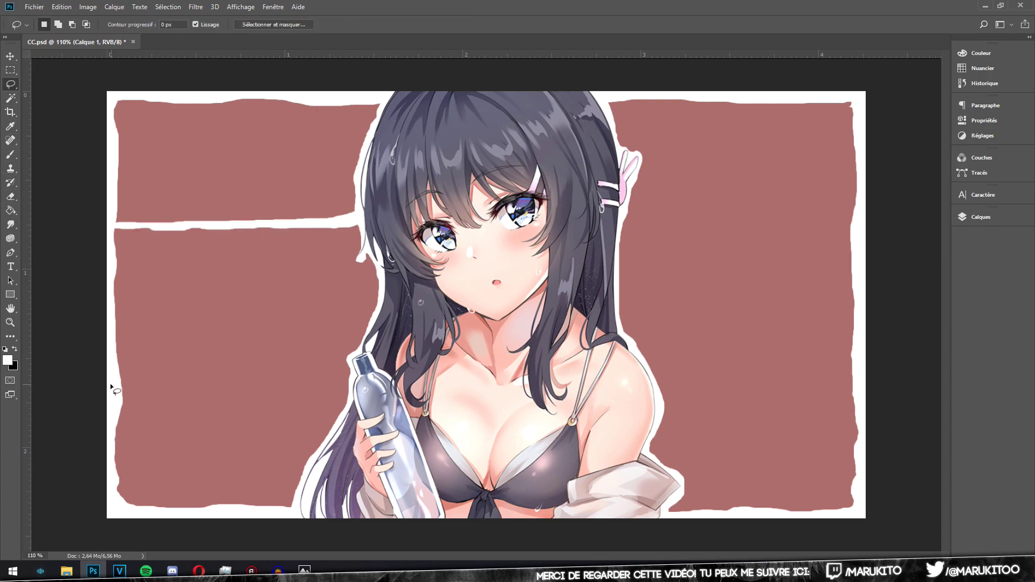
drag(119, 376, 357, 363)
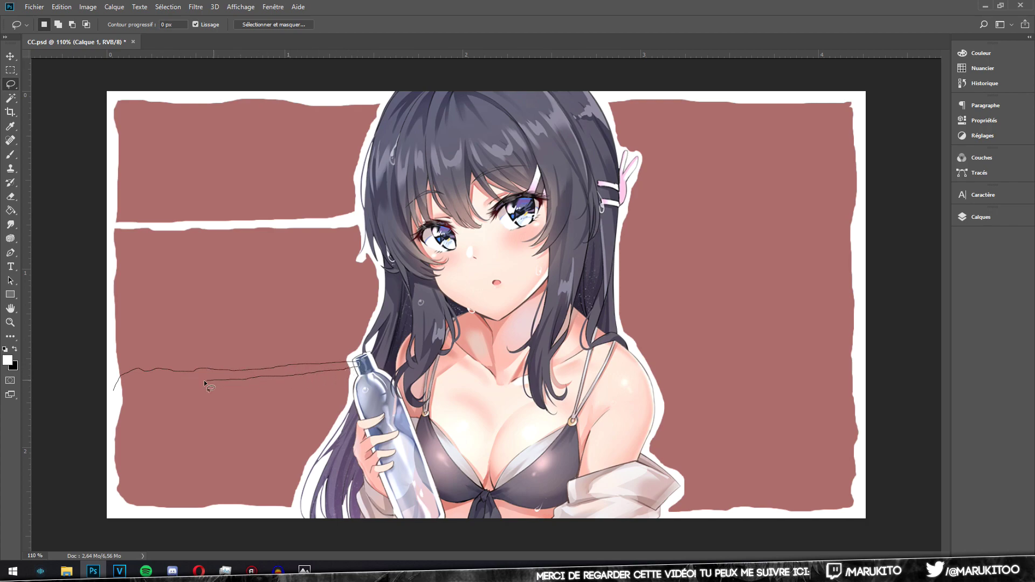
mouse_move(205, 384)
mouse_down()
mouse_move(111, 388)
mouse_move(372, 366)
mouse_up()
click(10, 154)
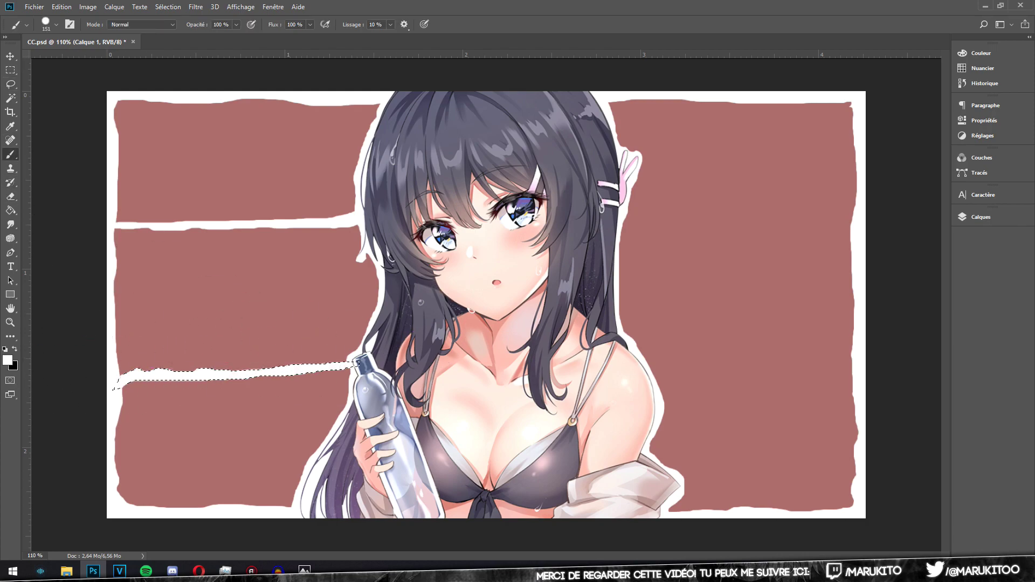
click(10, 70)
click(207, 179)
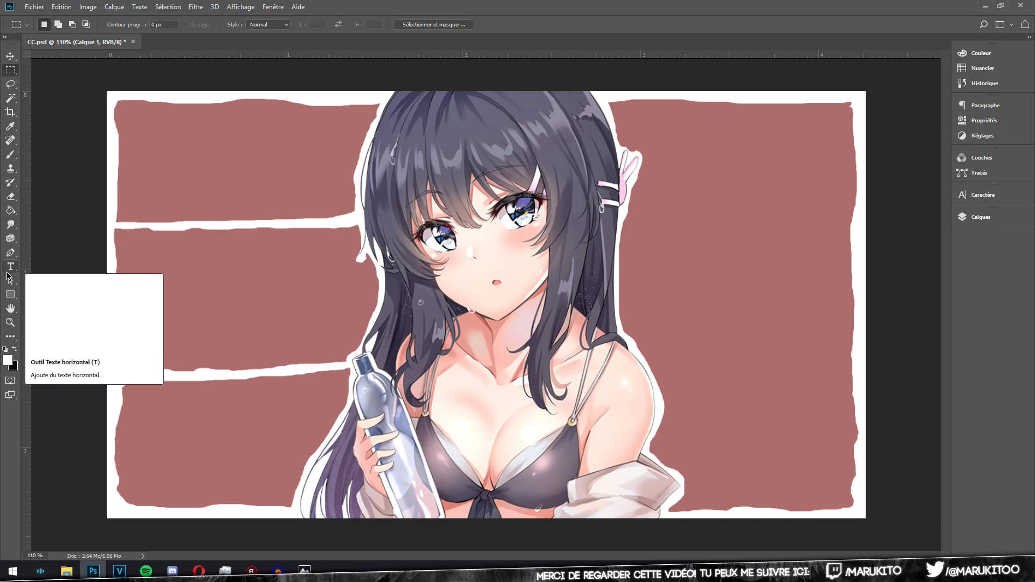
Show the Layers panel and open Blending Options for the Calque 1 panels layer
key(F7)
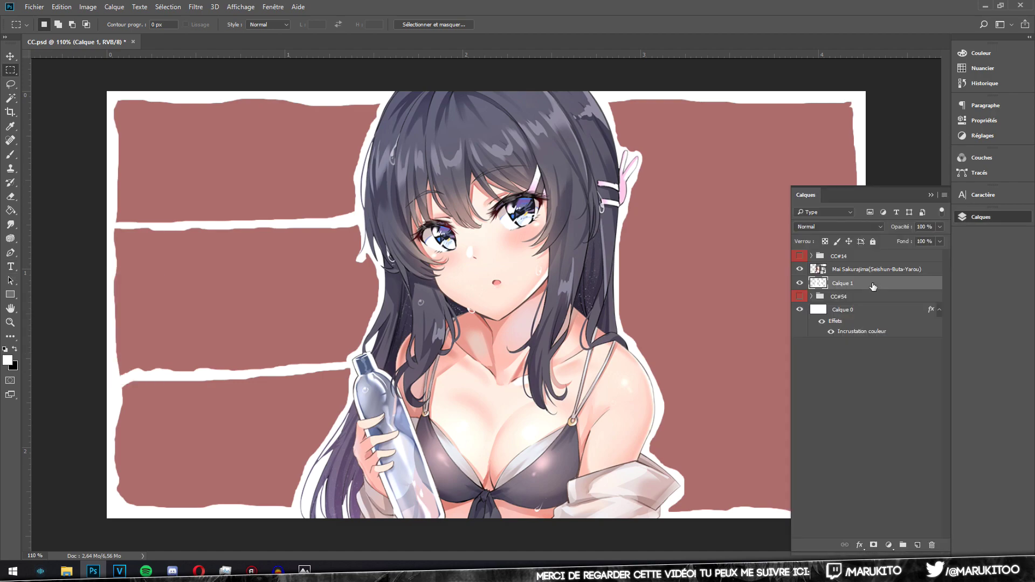
double_click(873, 285)
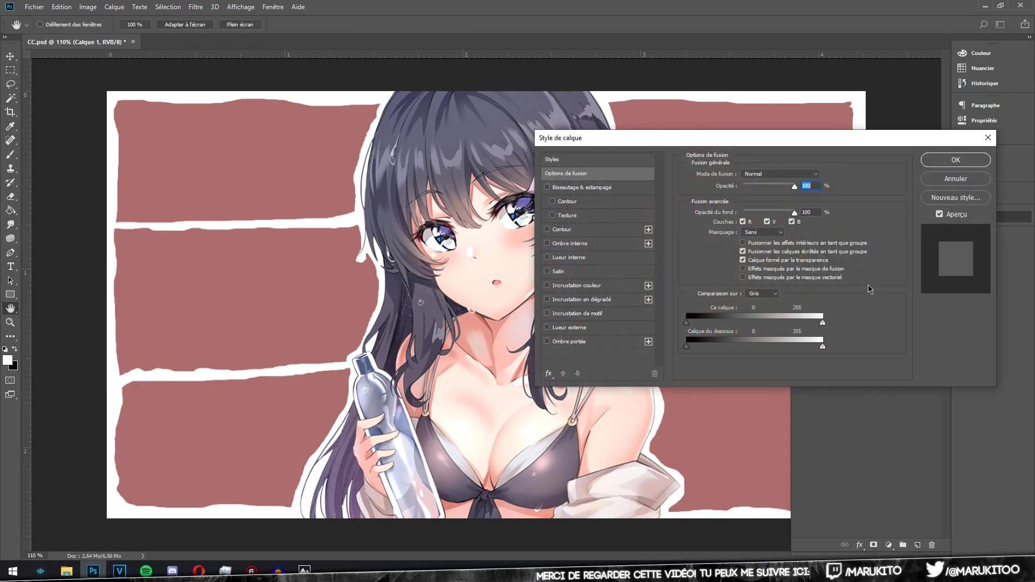
click(569, 342)
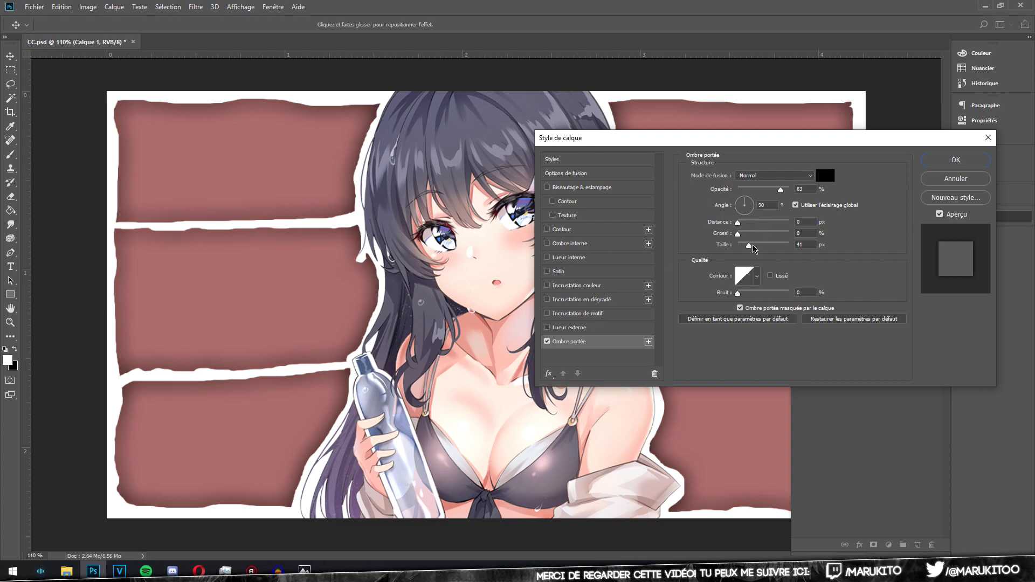
click(952, 180)
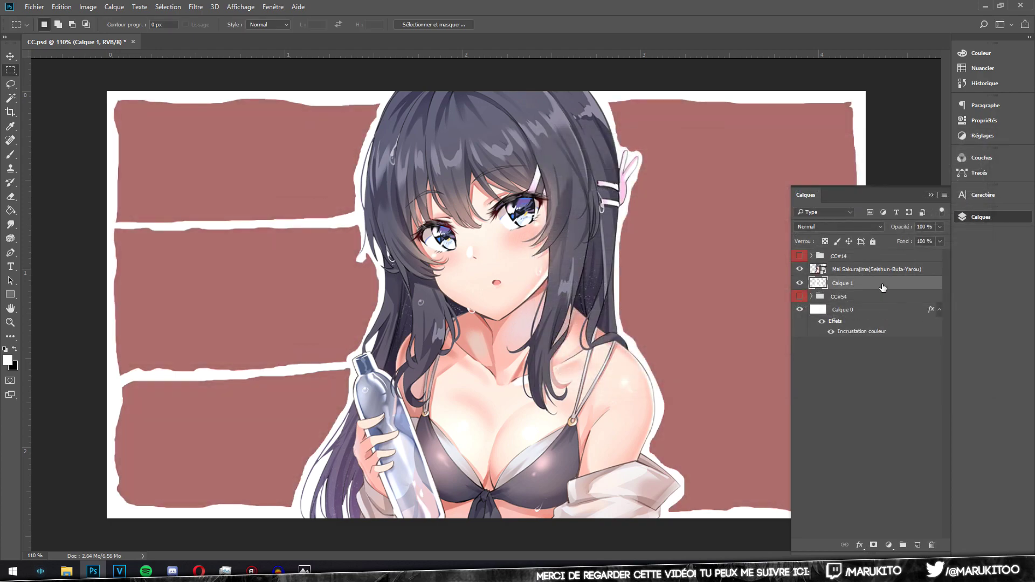
double_click(883, 283)
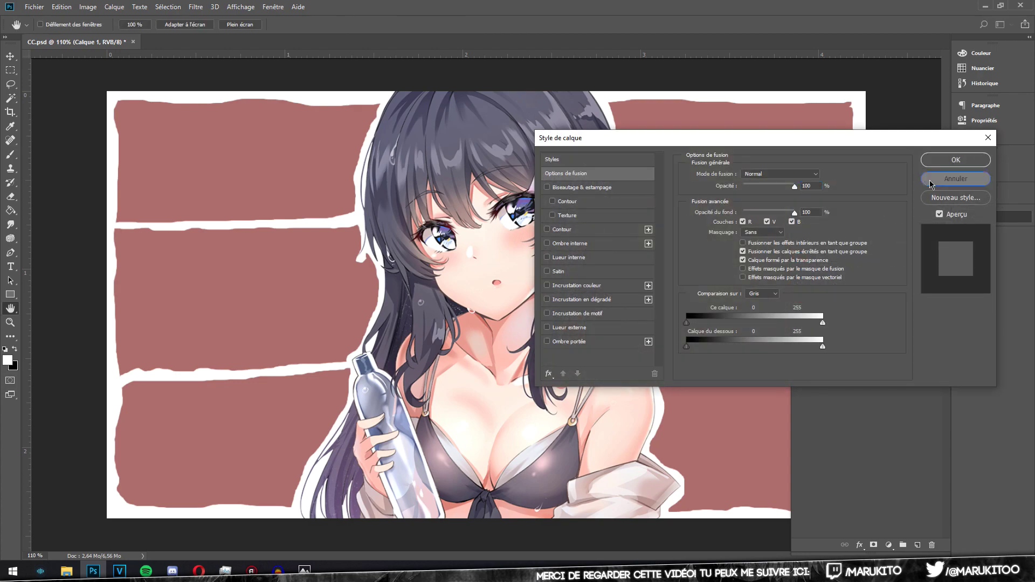
key(Escape)
right_click(861, 284)
click(710, 65)
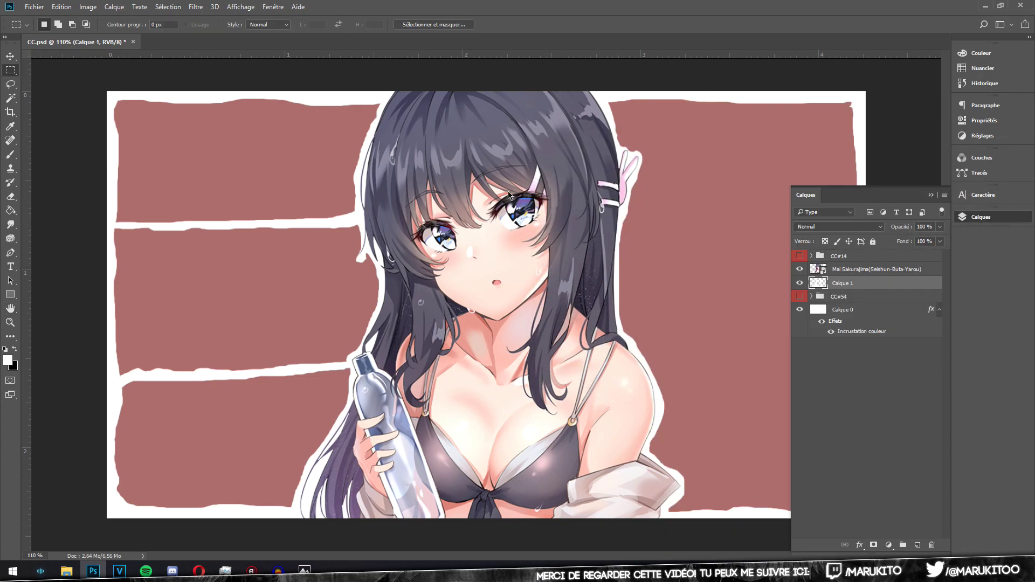
Enable Ombre portée with size about 9 and opacity 100 on the torn panels
click(569, 341)
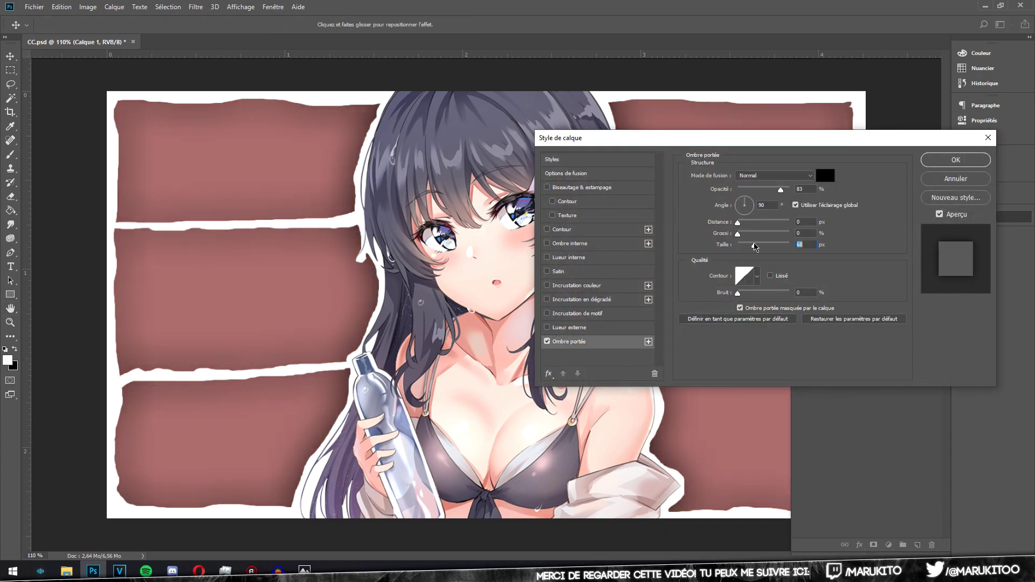
drag(755, 245, 743, 248)
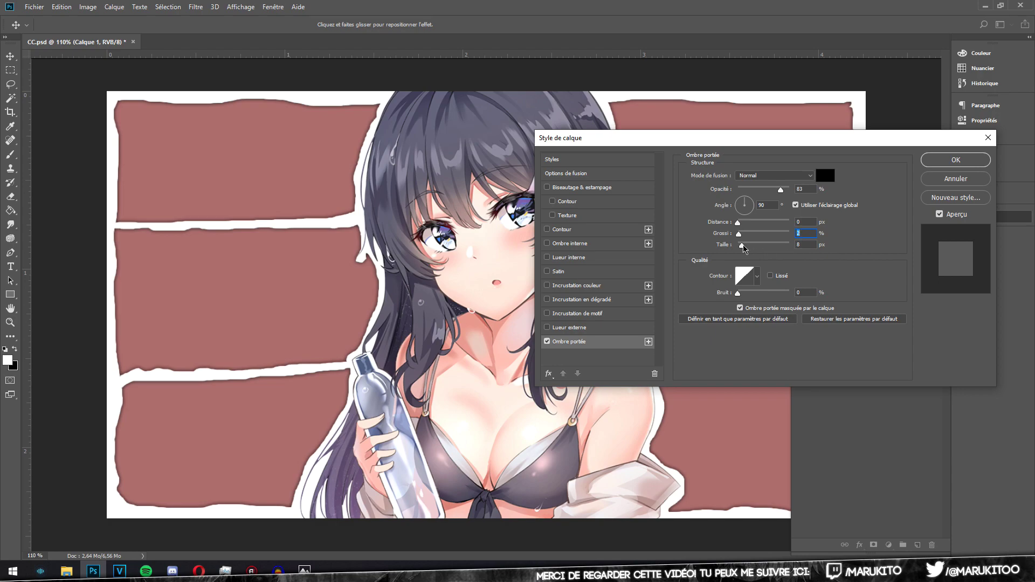
key(Tab)
key(Up)
drag(781, 189, 835, 190)
click(955, 161)
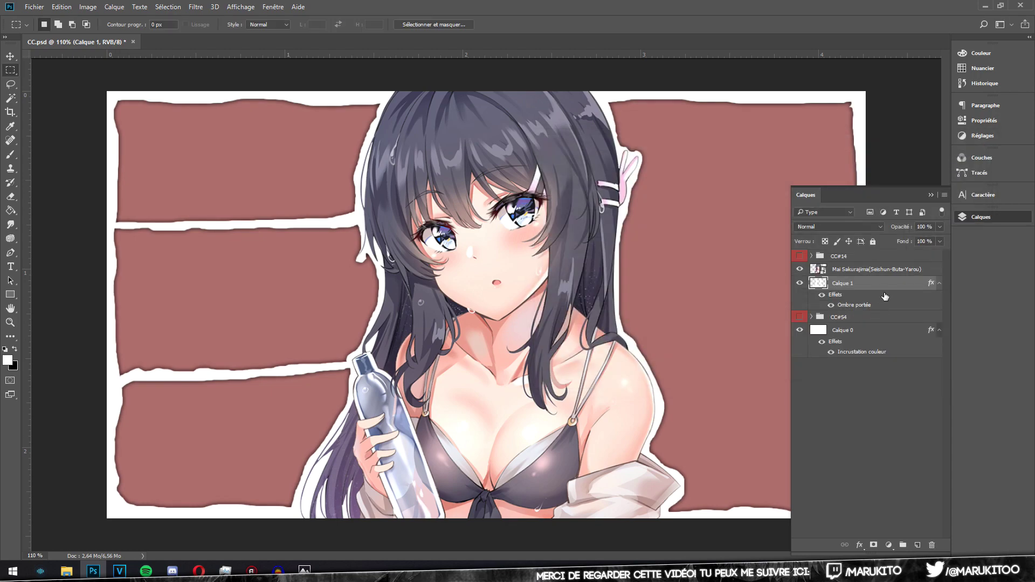
click(940, 283)
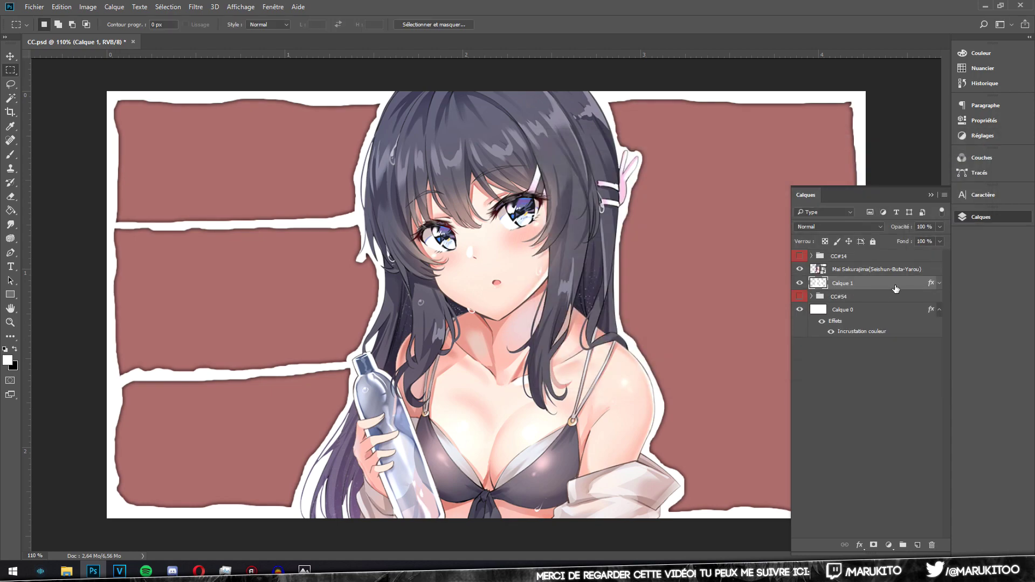
click(855, 298)
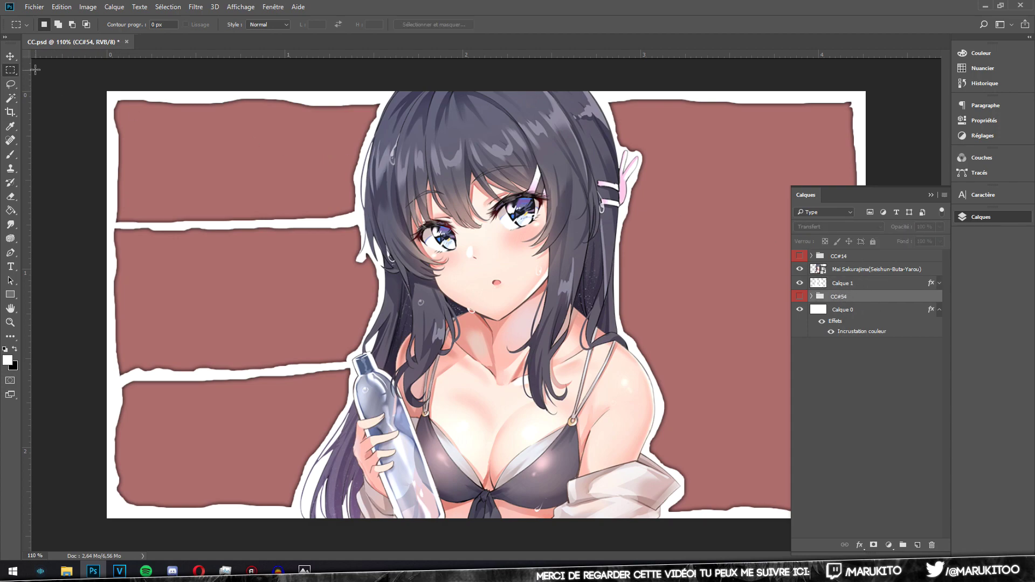
Bring up the Tuto GFX Miniature folder beside Photoshop and select the futaba rio image
click(800, 283)
click(66, 571)
double_click(392, 5)
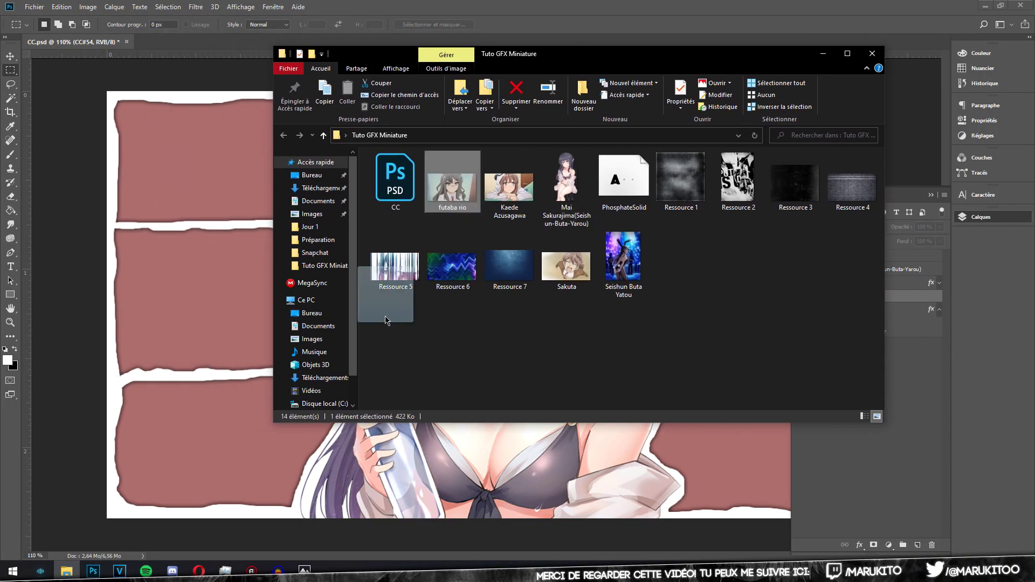
click(454, 195)
click(189, 162)
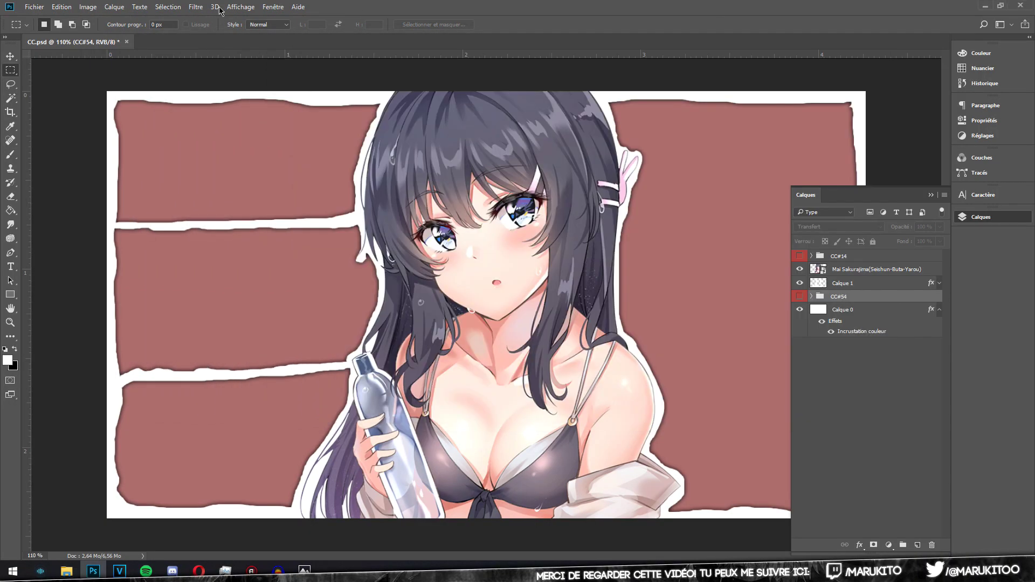
click(34, 6)
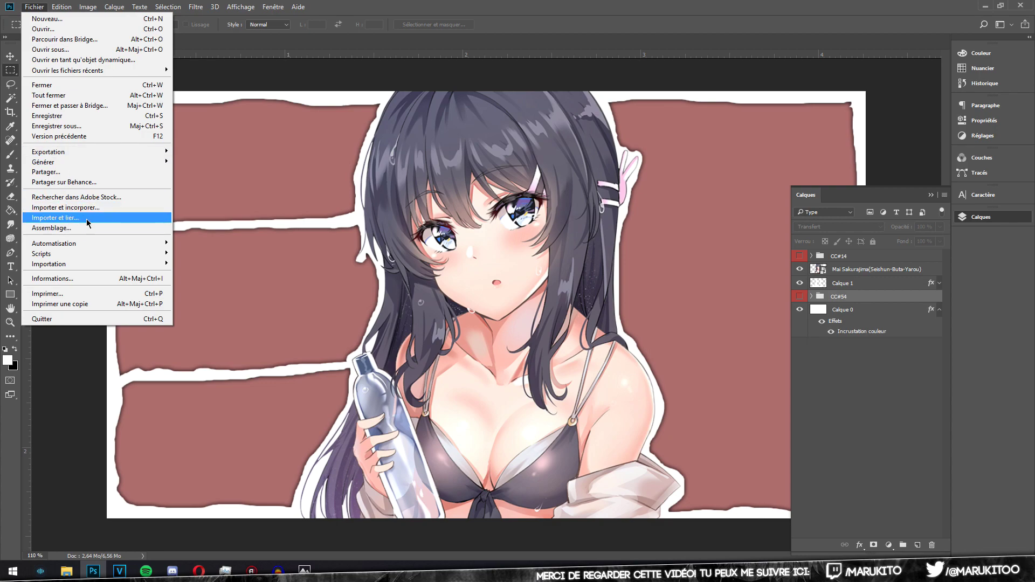
click(67, 571)
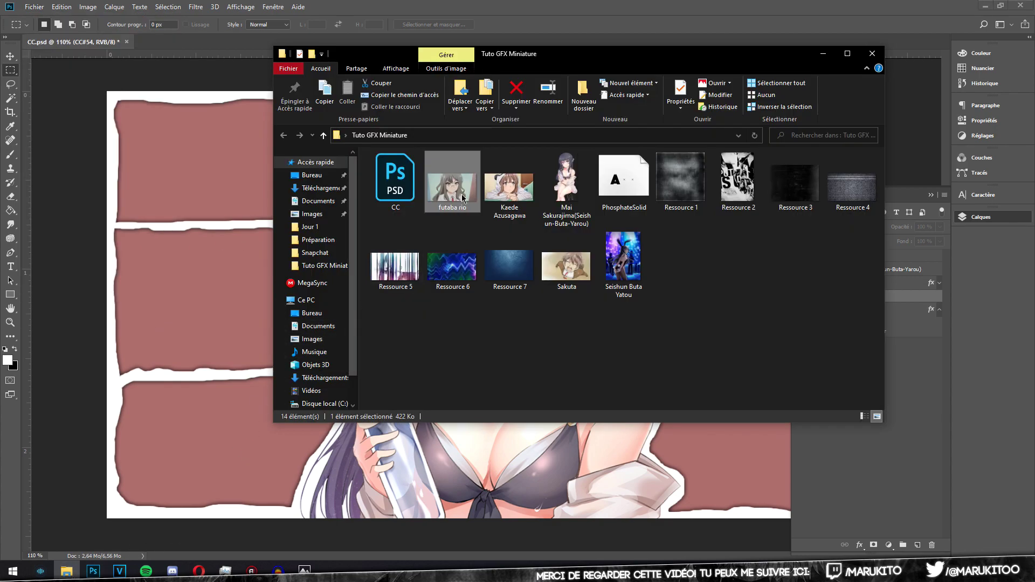
Drop futaba rio onto the canvas, shrunk and slightly tilted inside the top-left panel
drag(462, 198, 174, 190)
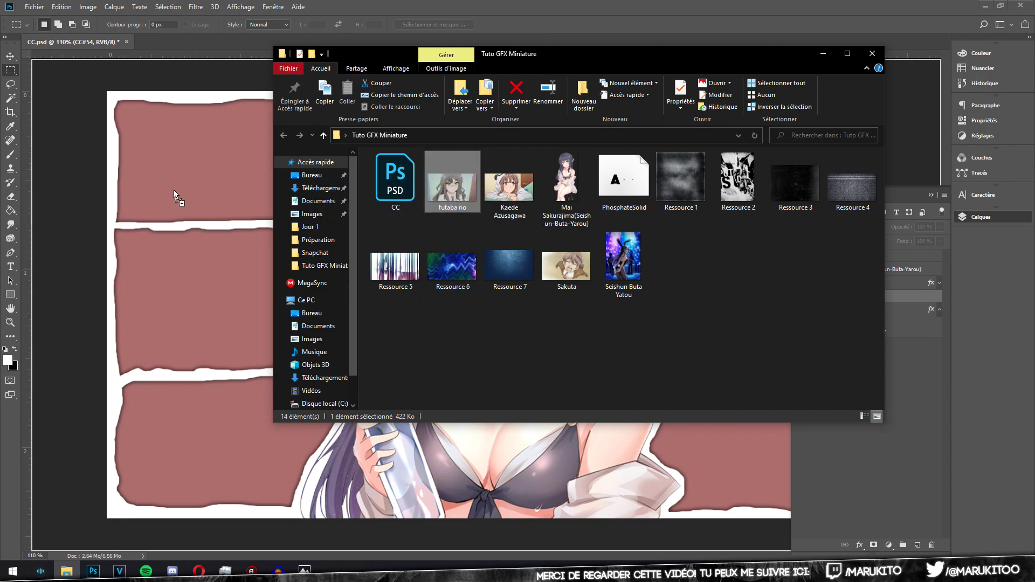
drag(174, 190, 183, 228)
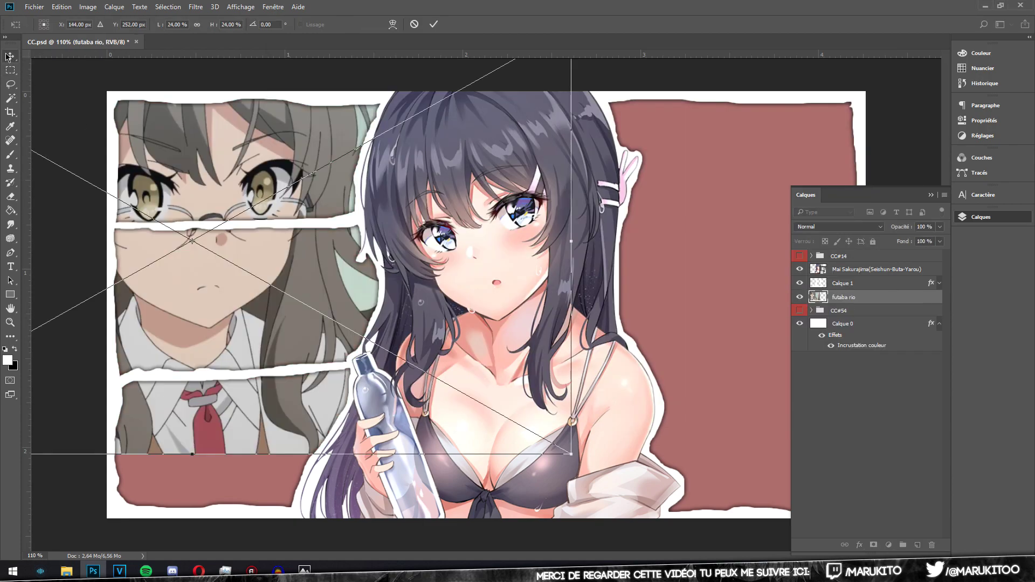
drag(573, 455, 552, 321)
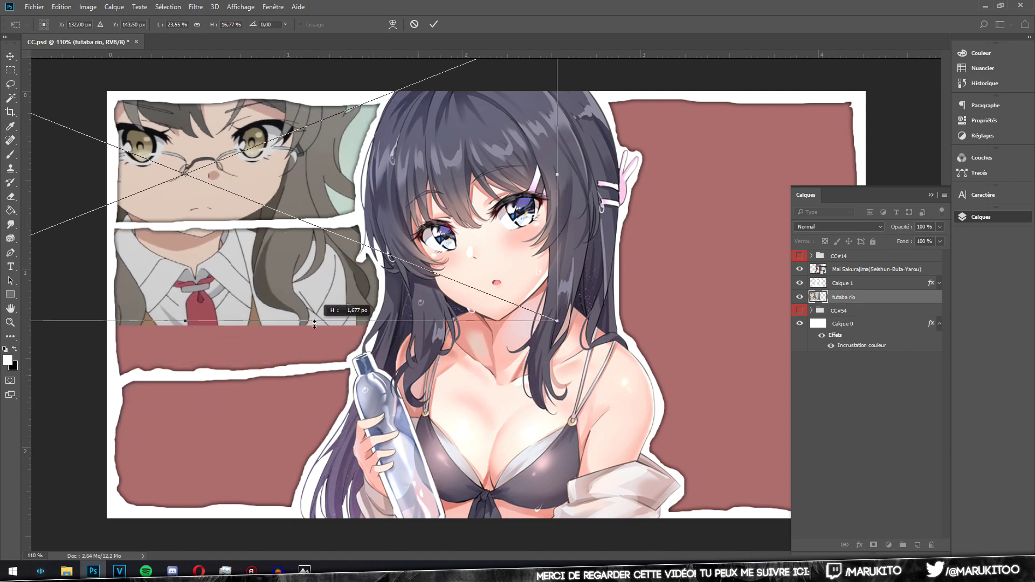
key(ctrl+z)
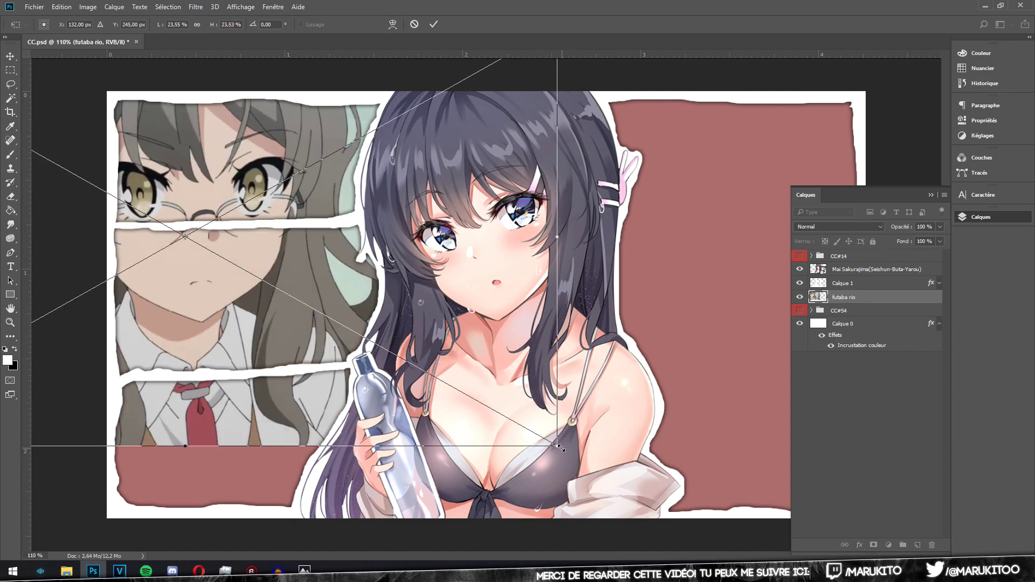
drag(560, 447, 144, 213)
mouse_move(66, 107)
mouse_down()
mouse_move(372, 189)
mouse_move(344, 149)
mouse_up()
mouse_move(427, 260)
mouse_down()
mouse_move(452, 275)
mouse_move(491, 273)
mouse_move(510, 238)
mouse_up()
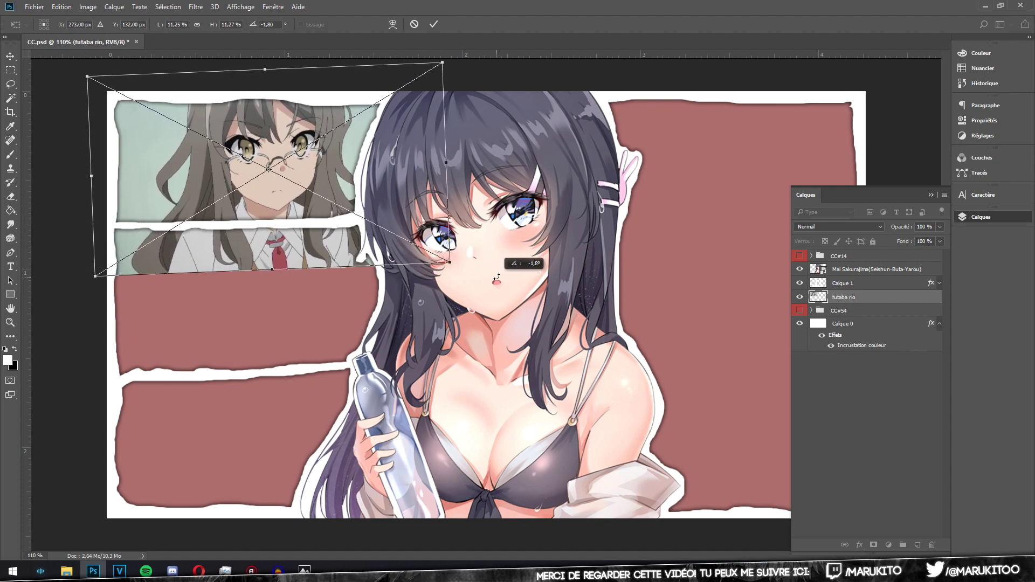
drag(360, 201, 338, 197)
key(Return)
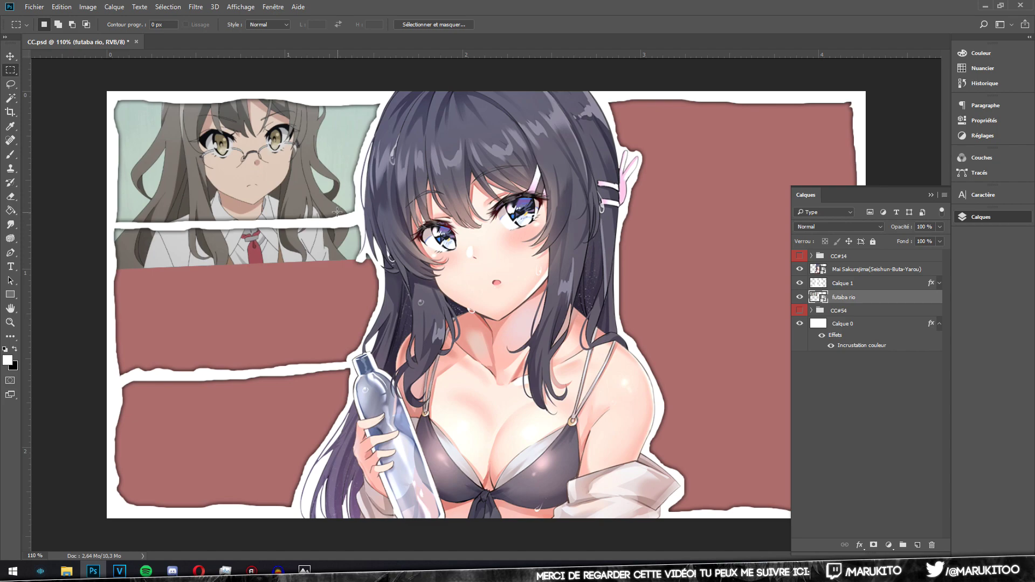
Lasso the futaba rio overflow below the top panel, rasterize the layer and delete it
click(11, 84)
scroll(317, 243, up, 2)
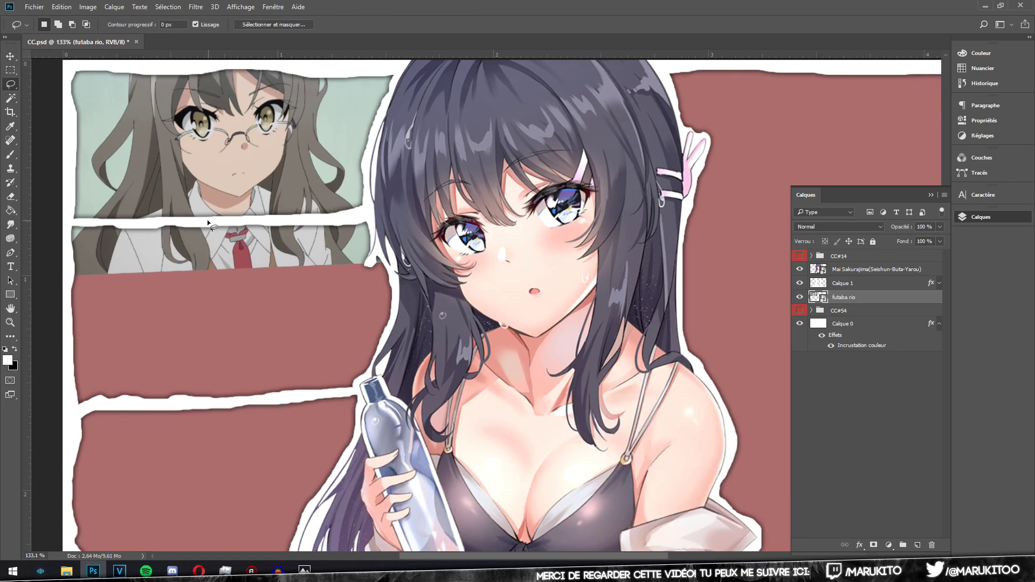
drag(63, 221, 124, 225)
drag(371, 216, 64, 307)
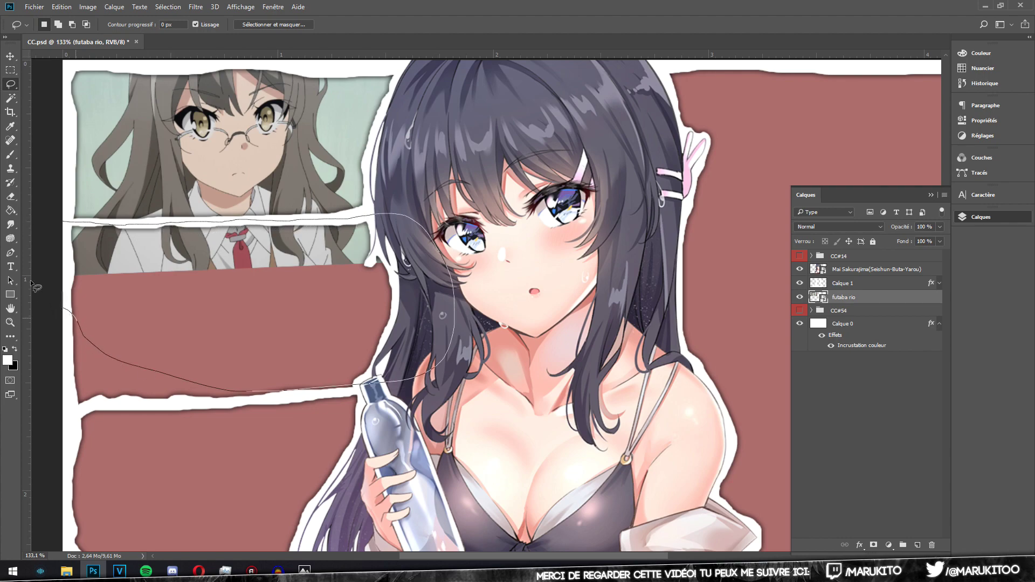
click(13, 197)
click(481, 268)
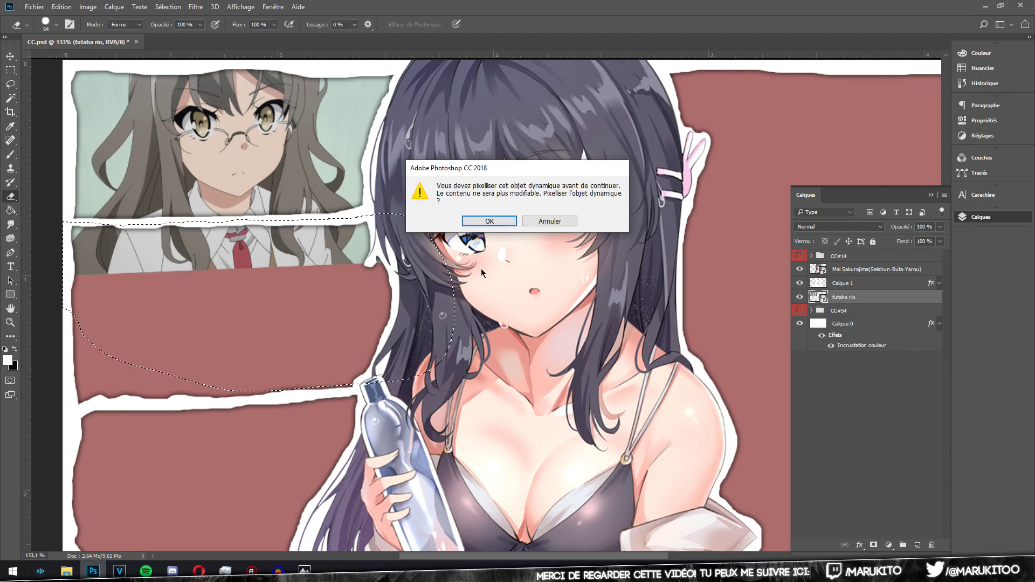
click(490, 221)
key(Delete)
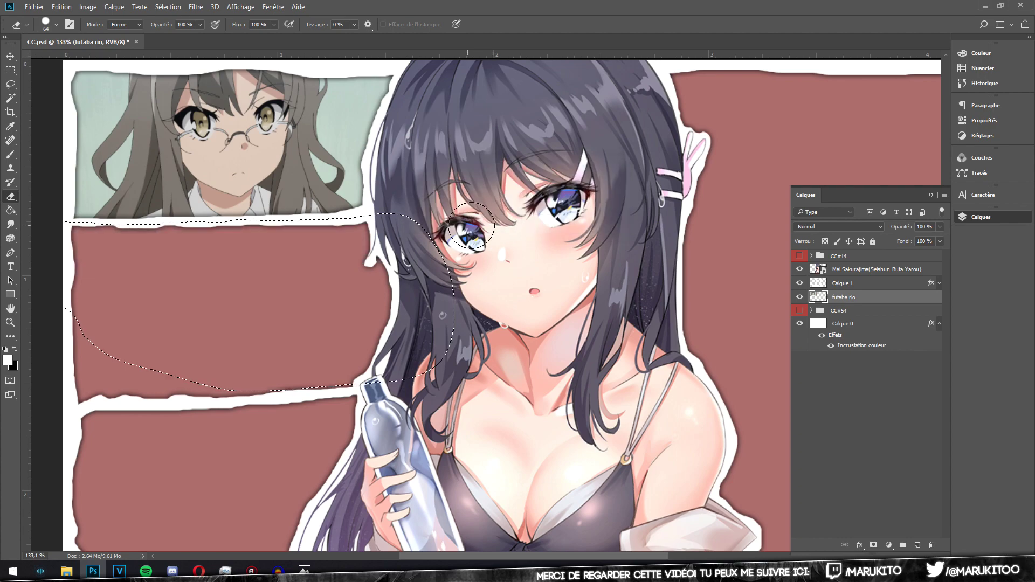
Deselect and bring the Tuto GFX Miniature folder back up
click(10, 70)
key(ctrl+d)
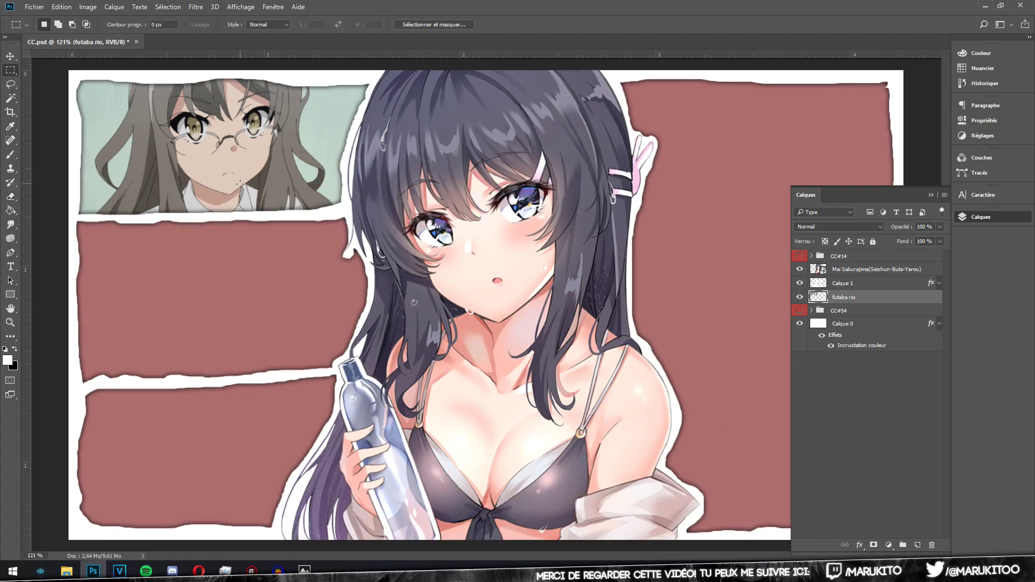
scroll(320, 239, down, 2)
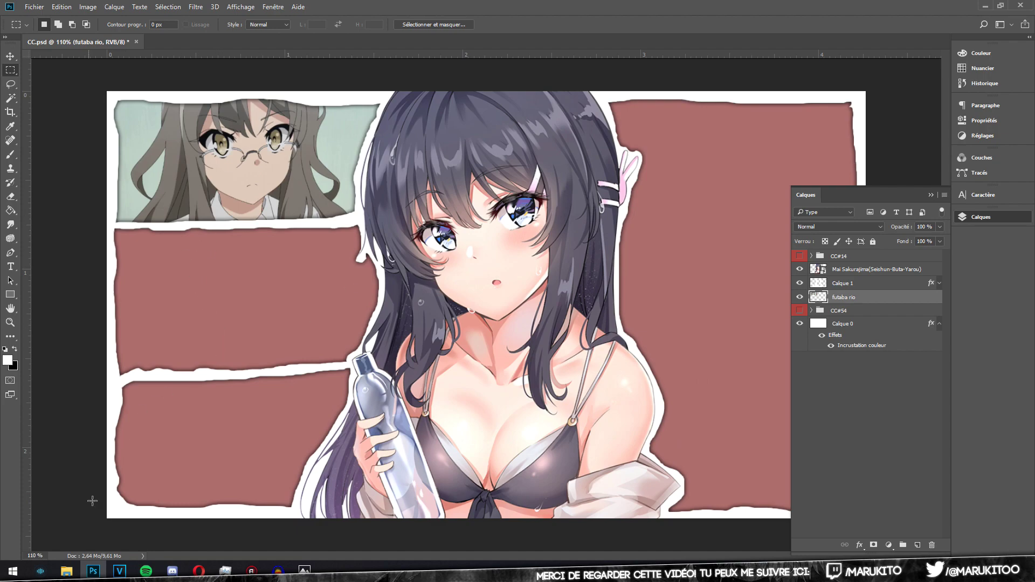
click(66, 571)
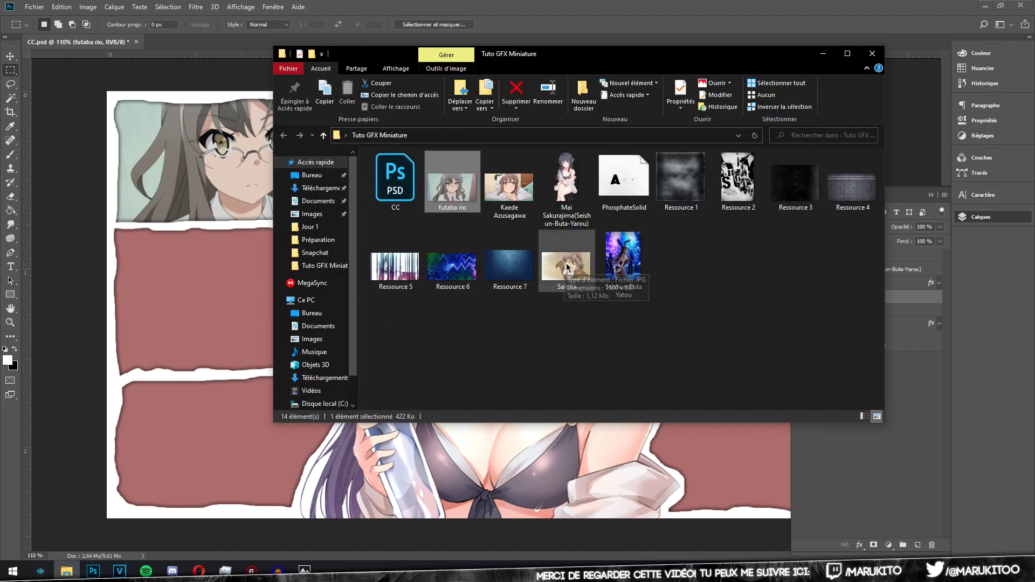
Drop the Sakuta image onto the canvas and scale it down into the middle-left panel
mouse_move(581, 258)
mouse_down()
mouse_move(587, 299)
mouse_move(195, 240)
mouse_up()
mouse_move(619, 527)
mouse_down()
mouse_move(277, 277)
mouse_move(372, 372)
mouse_move(430, 322)
mouse_move(410, 309)
mouse_move(425, 317)
mouse_up()
key(Return)
key(m)
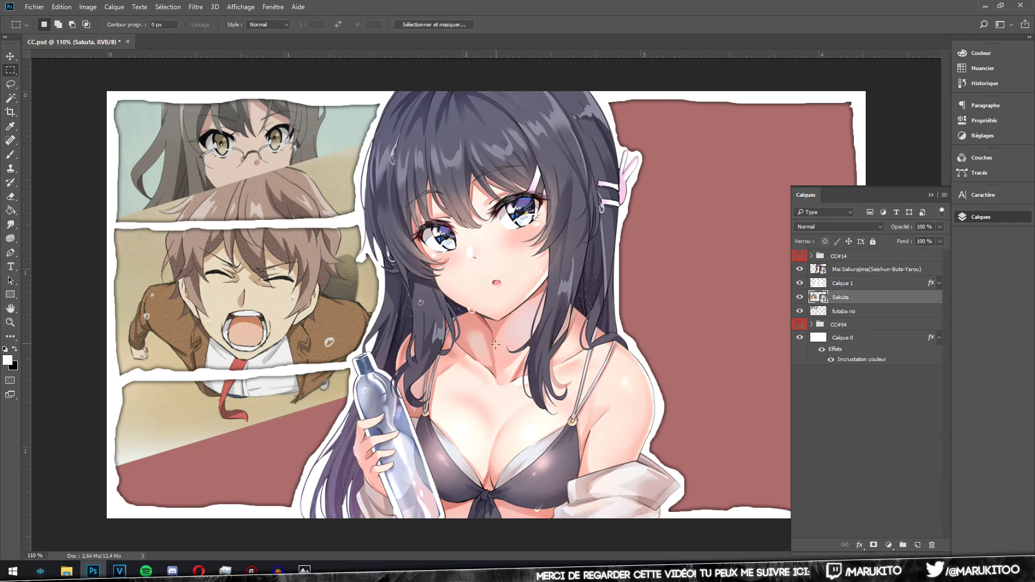
click(10, 83)
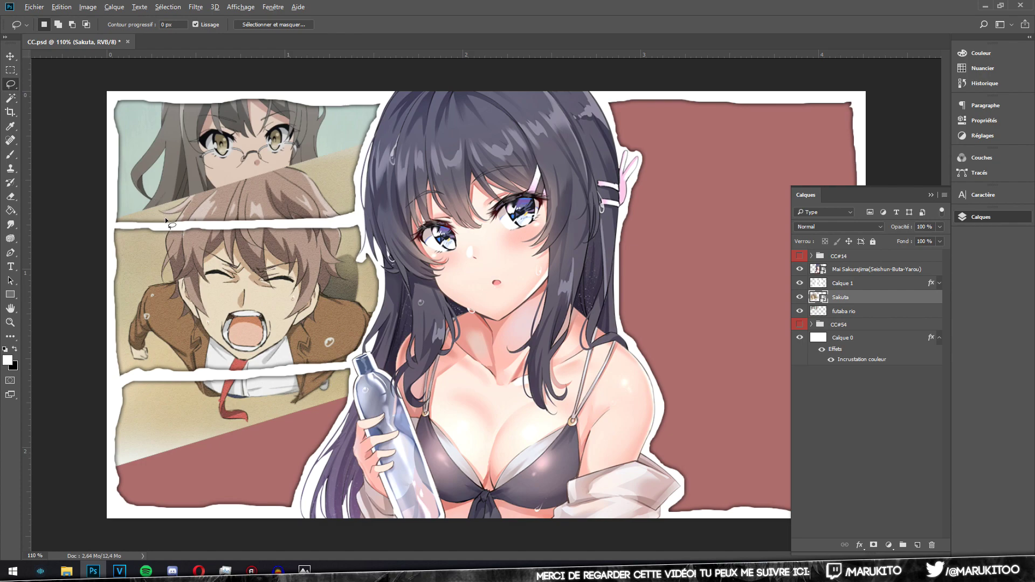
Lasso Sakuta's overflow both above and below the middle panel
scroll(165, 218, up, 4)
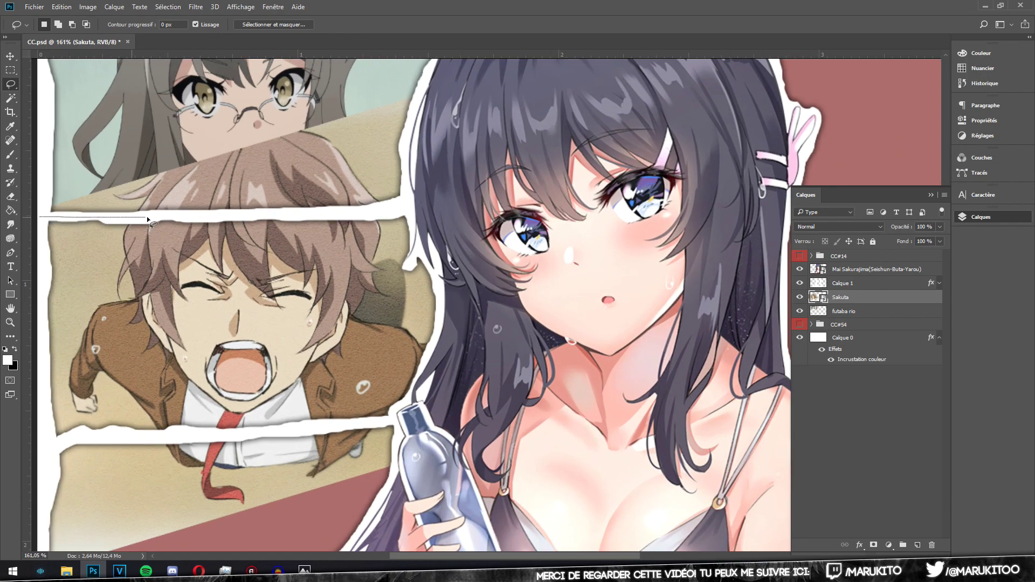
drag(262, 217, 335, 215)
drag(46, 161, 41, 208)
drag(48, 457, 62, 442)
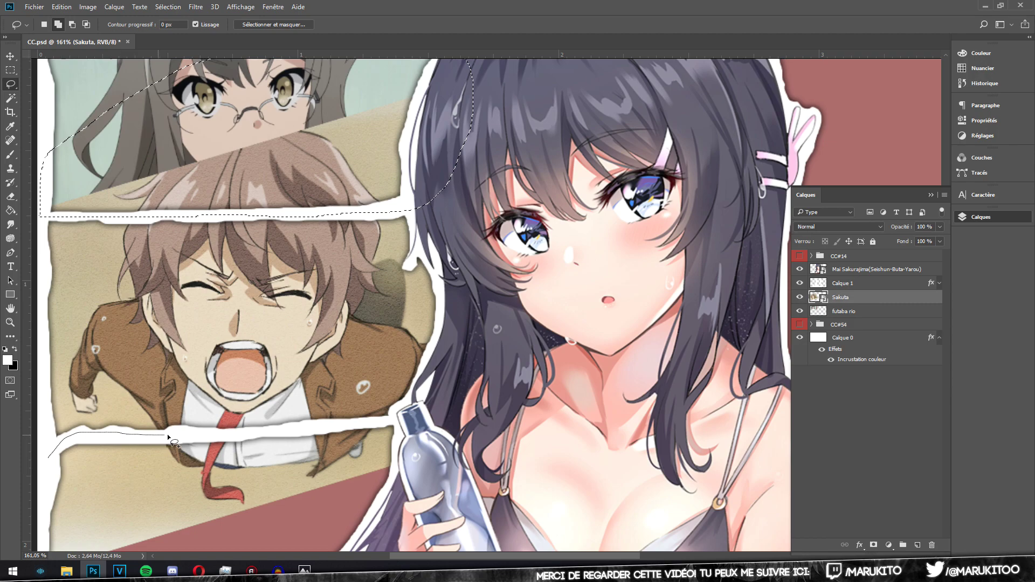
mouse_move(400, 425)
mouse_down()
mouse_move(464, 458)
mouse_move(330, 561)
mouse_move(40, 469)
mouse_up()
scroll(135, 421, down, 2)
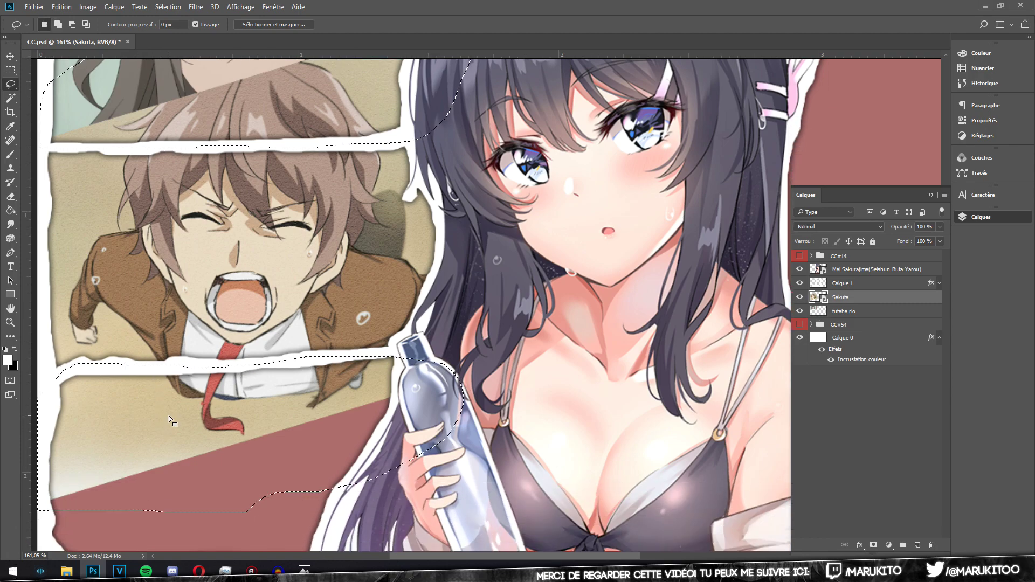
Rasterize Sakuta, delete the selected overflow, deselect and reopen the resource folder
click(11, 199)
key(Delete)
click(538, 222)
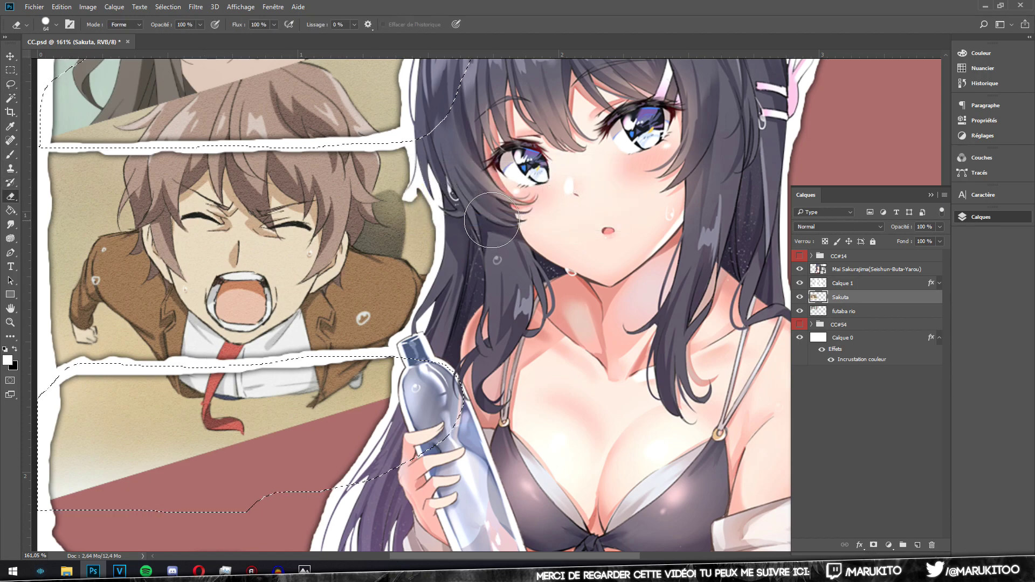
click(11, 70)
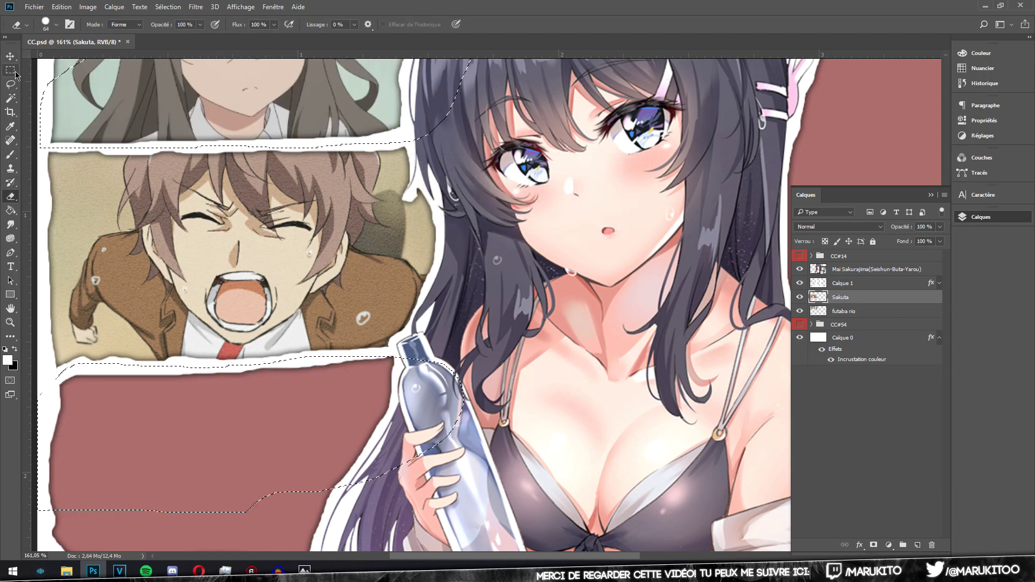
click(212, 140)
key(ctrl+1)
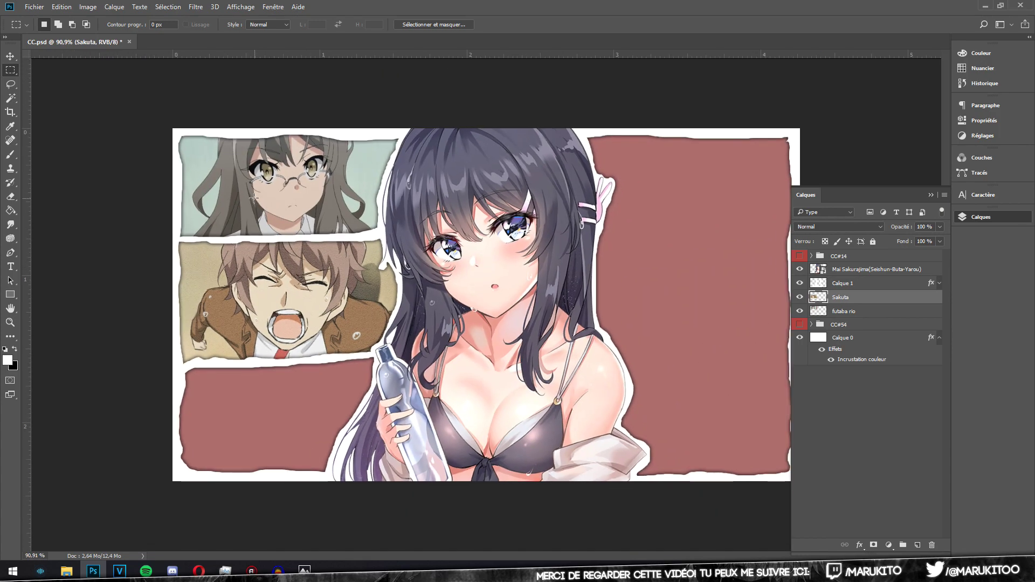
click(66, 571)
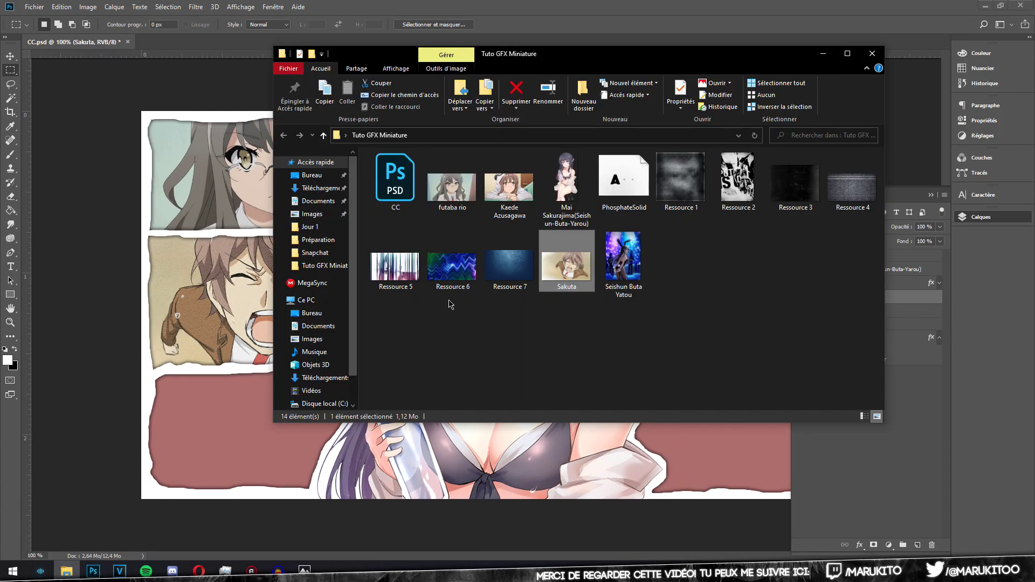
Drop the Kaede Azusagawa image in, shrunk and slightly tilted into the bottom-left panel
drag(508, 184, 222, 266)
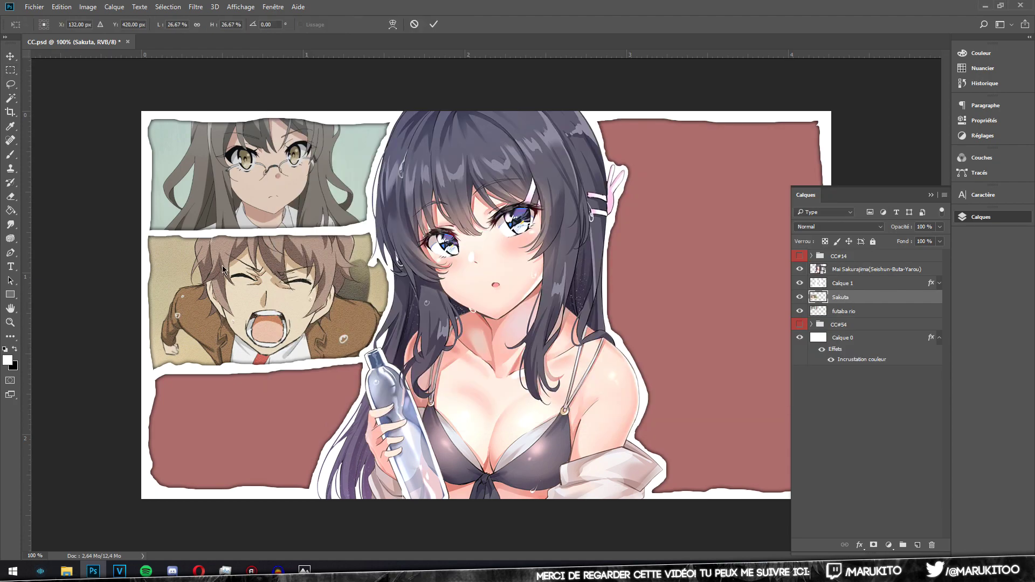
drag(557, 143, 162, 368)
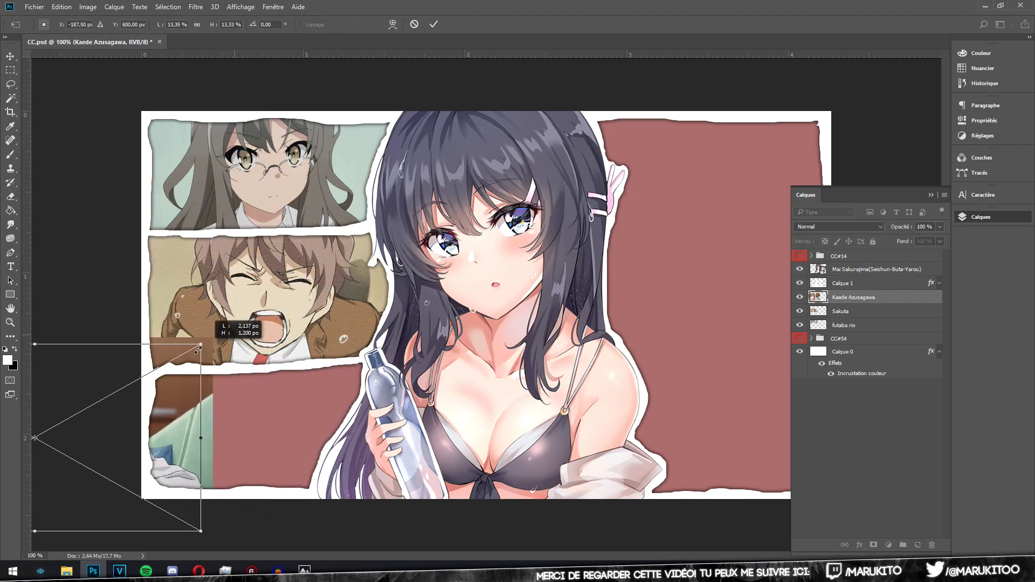
drag(127, 406, 377, 384)
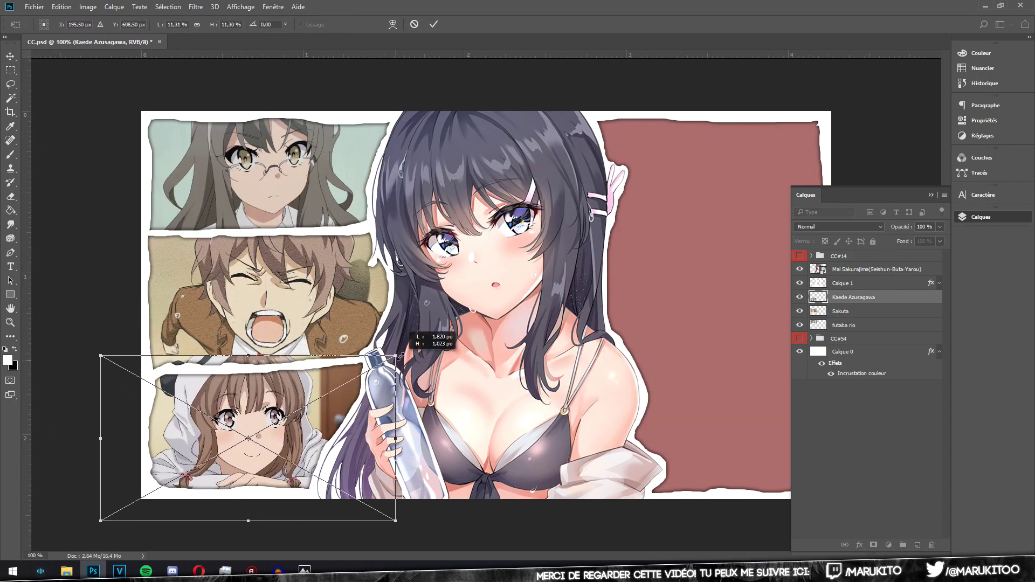
mouse_move(418, 340)
mouse_down()
mouse_move(447, 330)
mouse_move(413, 331)
mouse_up()
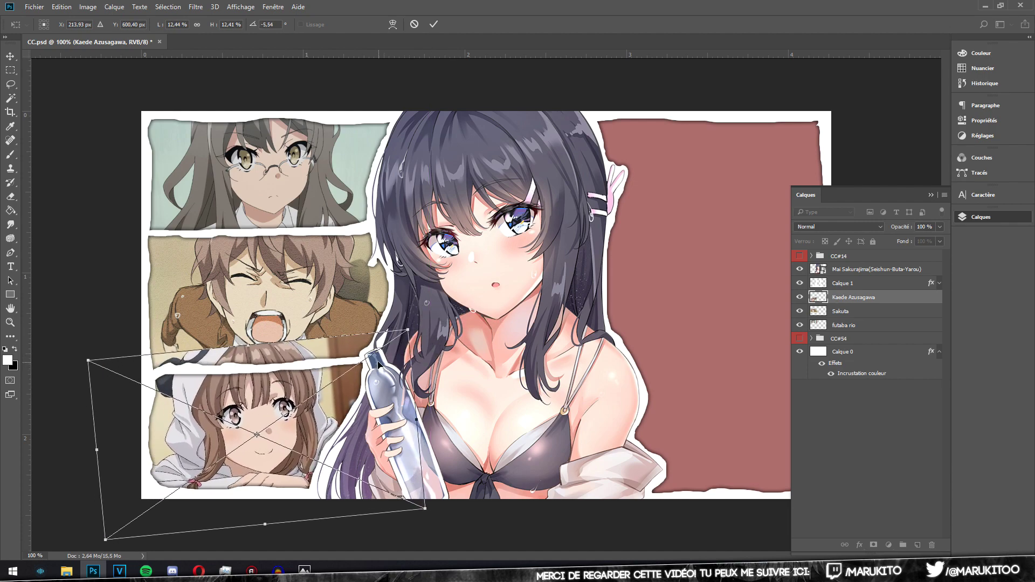
key(Return)
key(m)
Lasso Kaede's overflow outside the bottom panel, erase it and deselect
scroll(376, 363, up, 3)
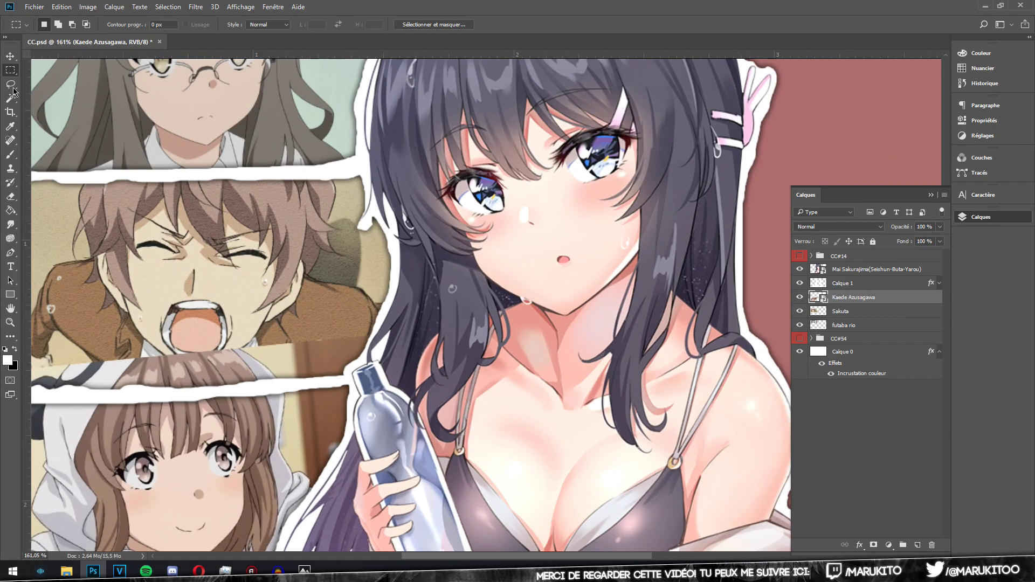
key(l)
scroll(488, 539, down, 2)
scroll(491, 562, left, 3)
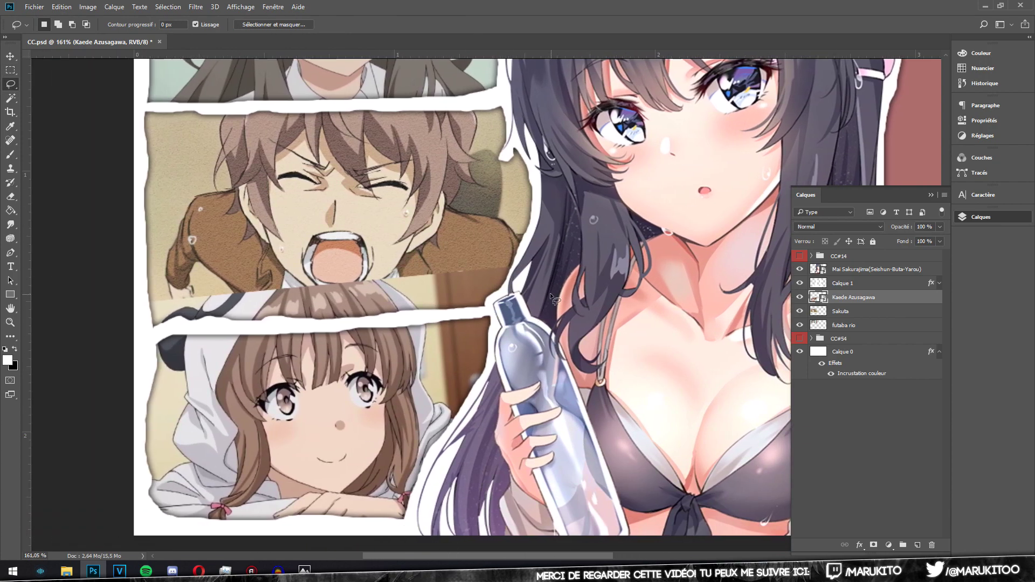
drag(547, 295, 411, 322)
drag(149, 212, 618, 289)
click(7, 211)
key(Delete)
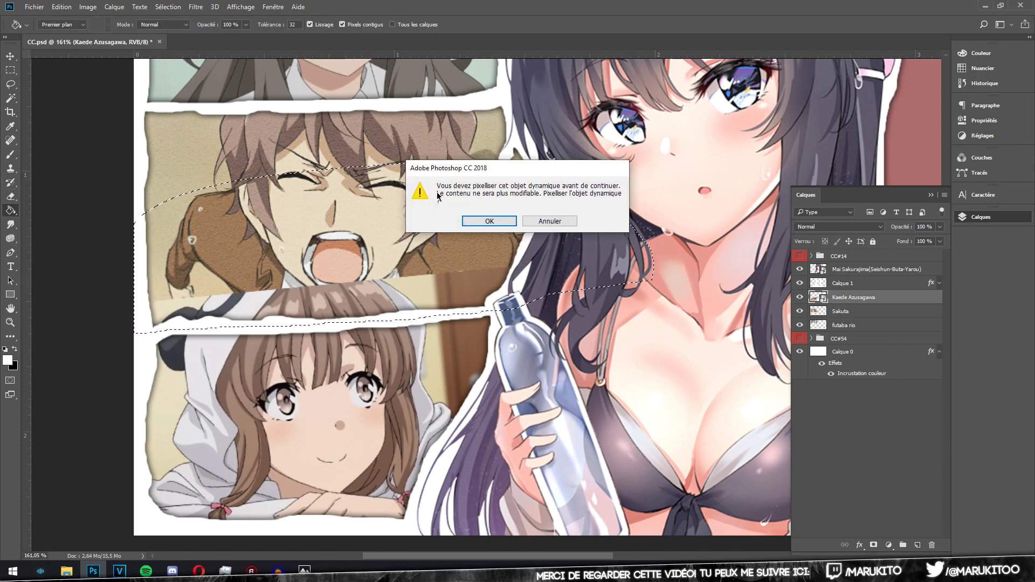
key(Return)
key(ctrl+d)
key(v)
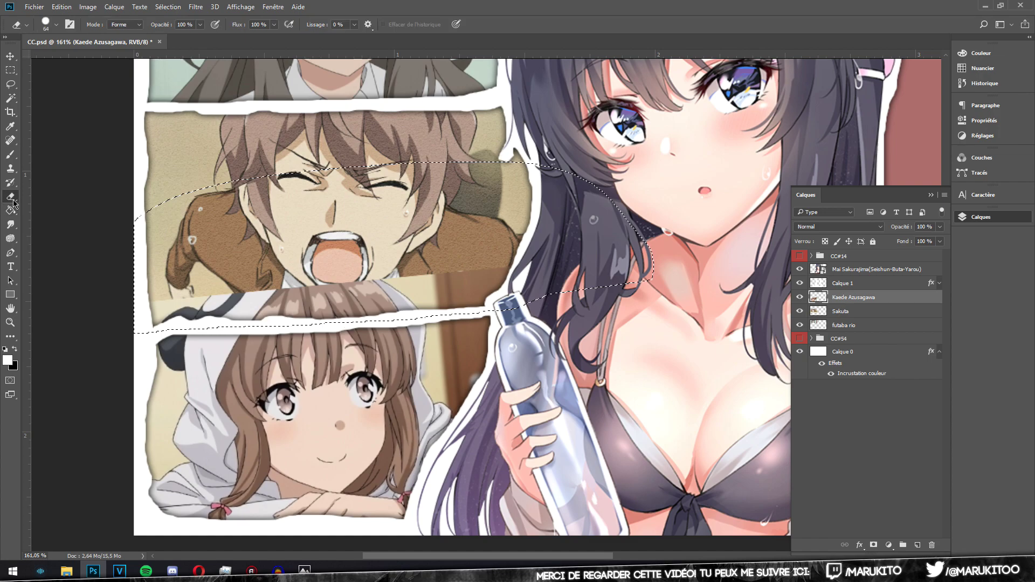
scroll(243, 183, down, 3)
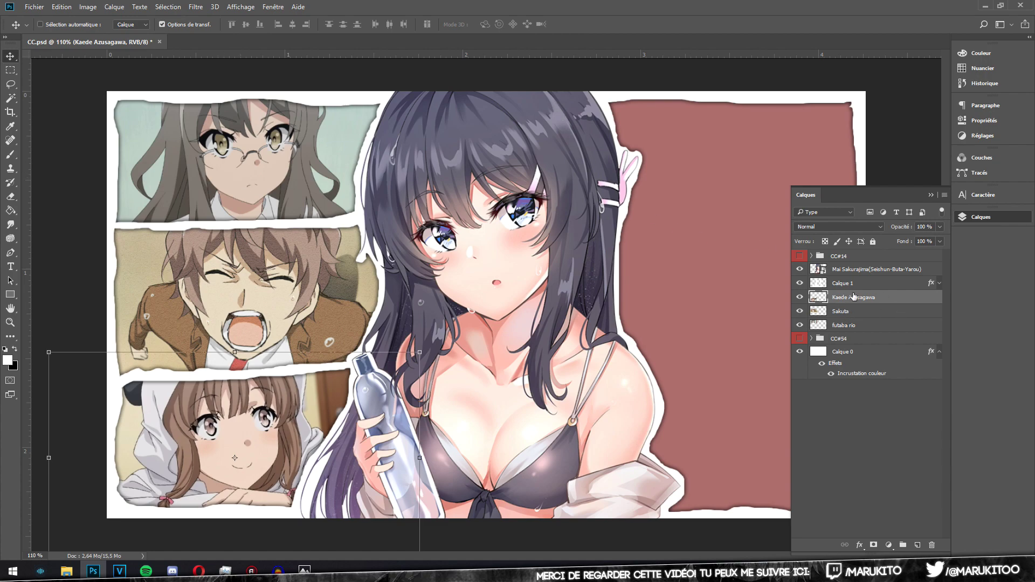
Drop the Seishun Buta Yatou bunny-girl image in, moved right and enlarged to fill the right panel
click(66, 572)
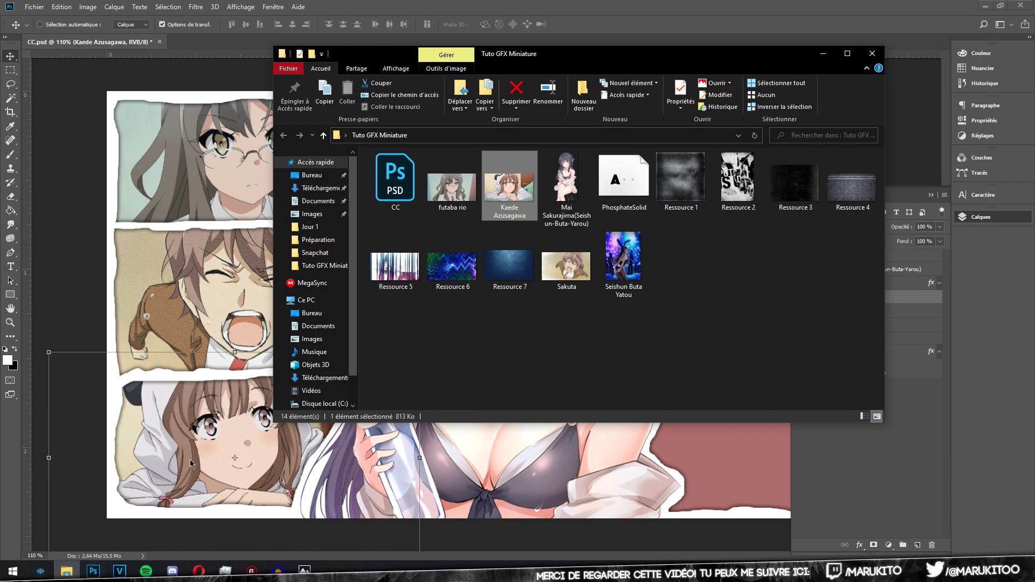
mouse_move(624, 259)
mouse_down()
mouse_move(492, 367)
mouse_move(312, 305)
mouse_up()
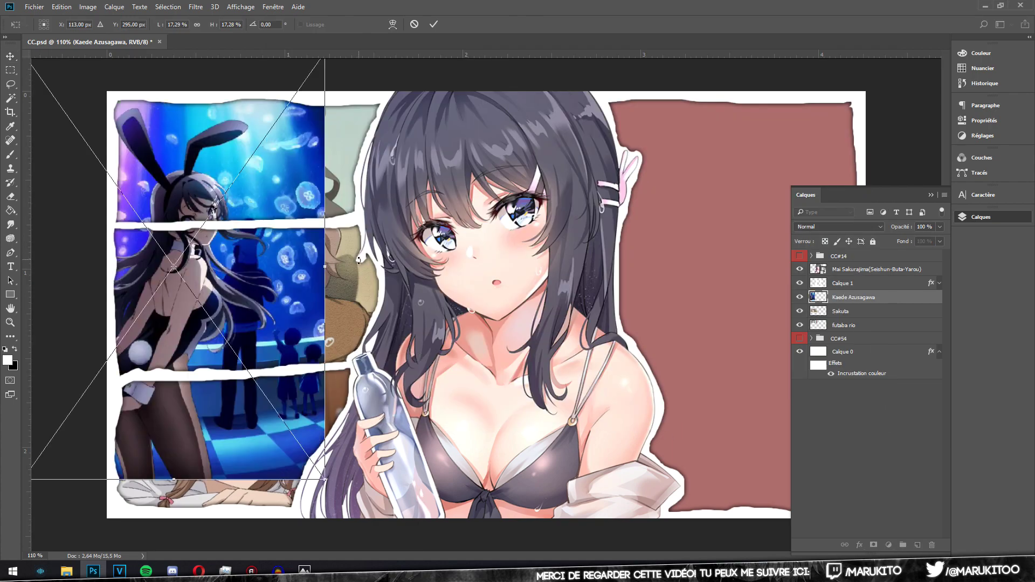
click(1026, 222)
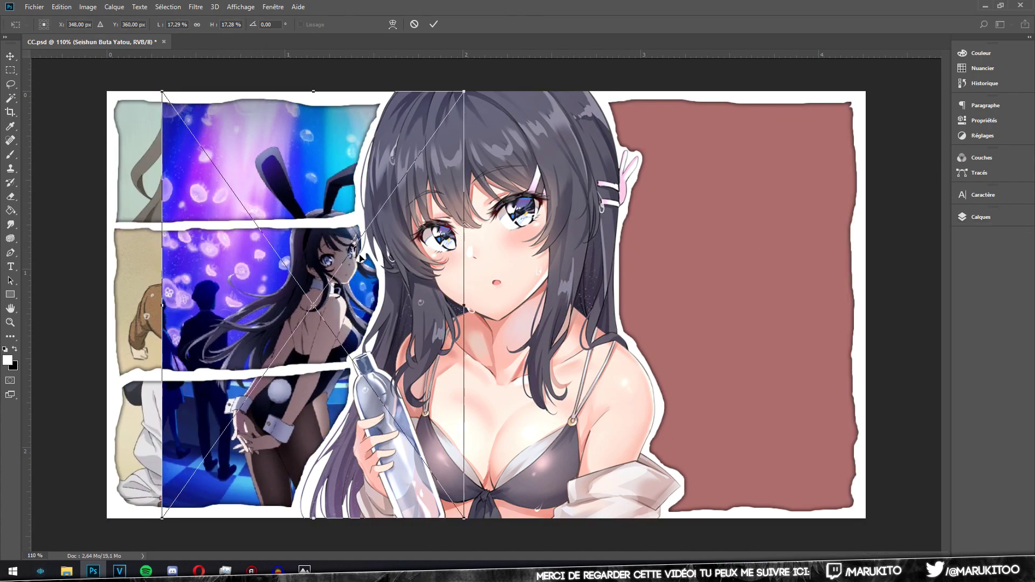
drag(423, 185, 789, 185)
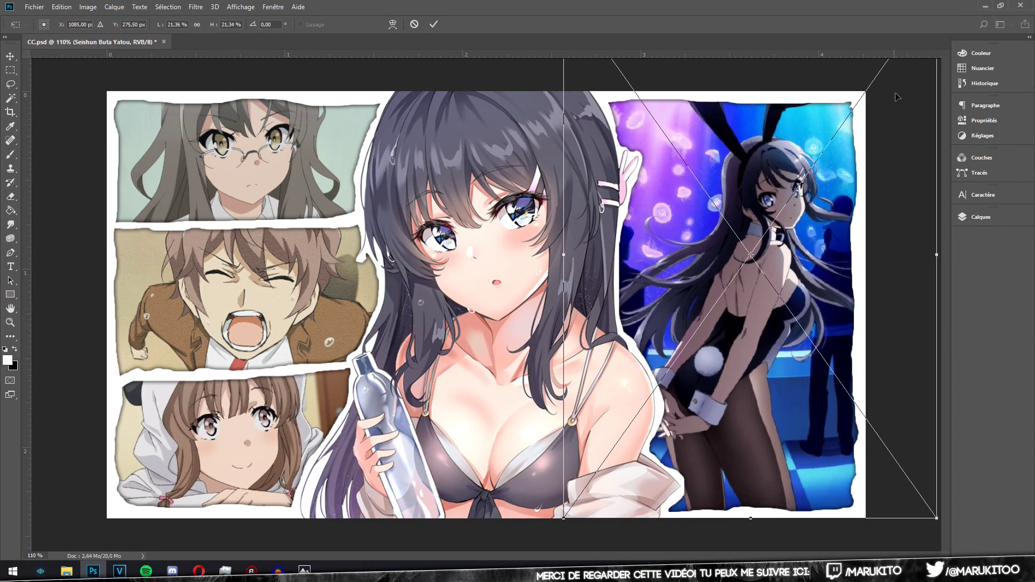
drag(897, 97, 871, 128)
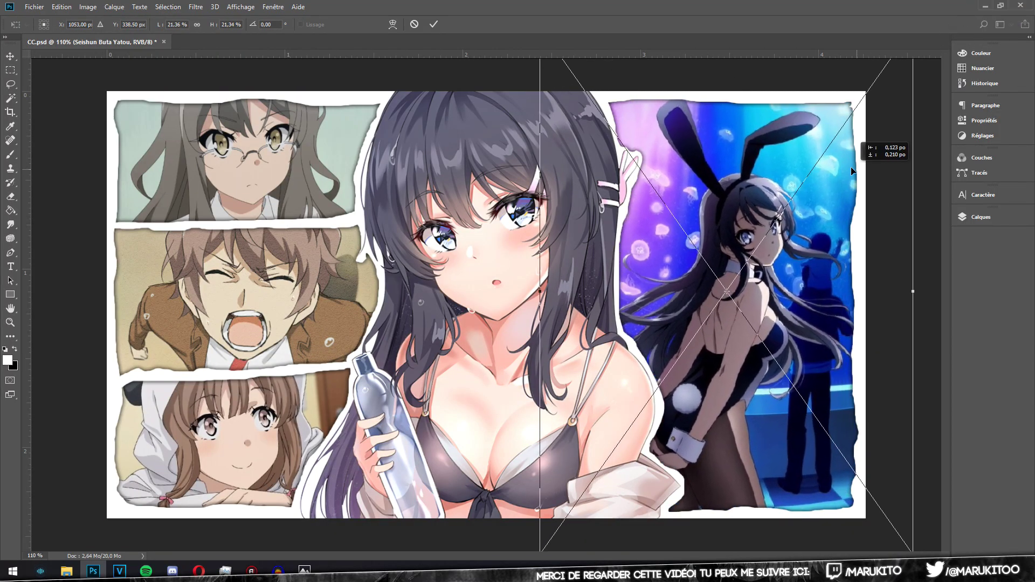
key(Return)
key(Left)
key(Left)
key(Left)
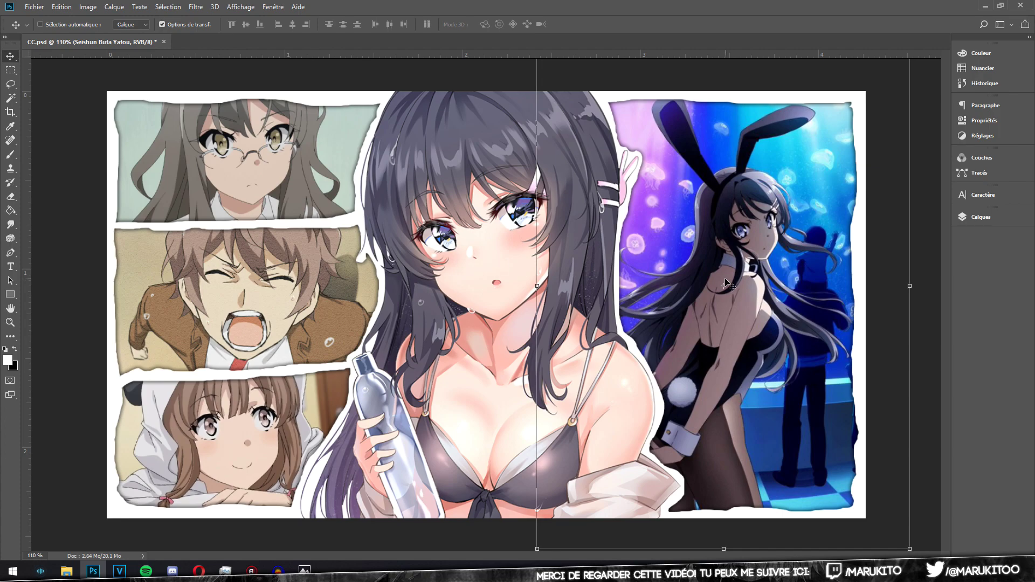
key(ctrl)
Lower the bunny-girl image's saturation with a Hue/Saturation adjustment (Ctrl+U)
key(ctrl+u)
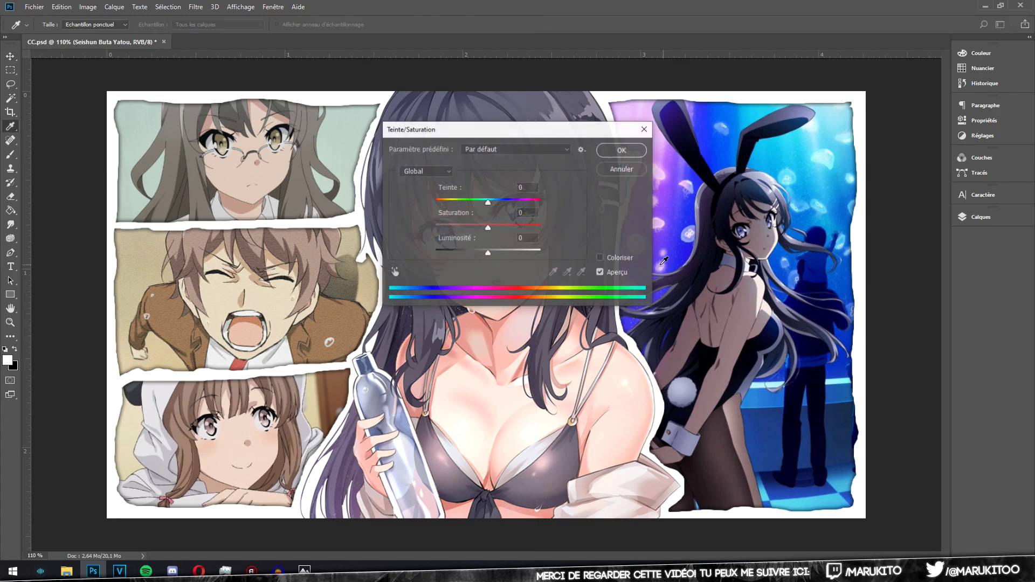
drag(488, 225, 463, 227)
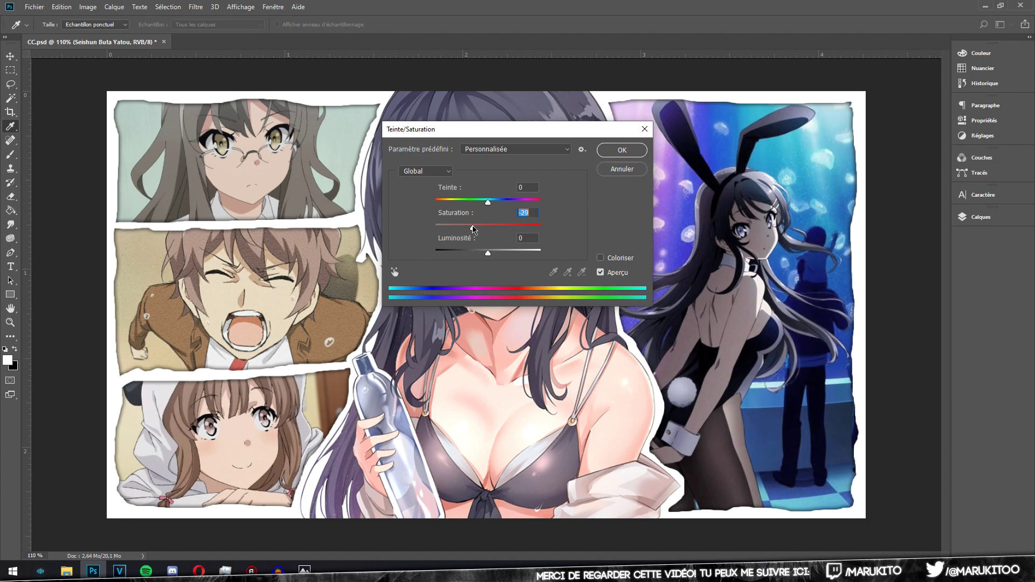
click(623, 150)
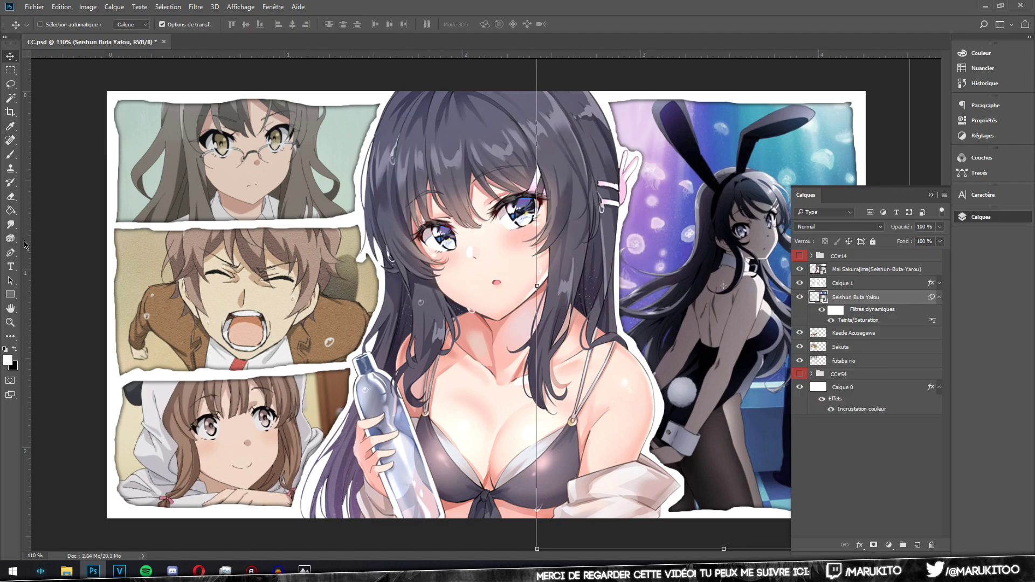
Start a text layer above Mai Sakurajima using the PhosphateSolid font
click(9, 267)
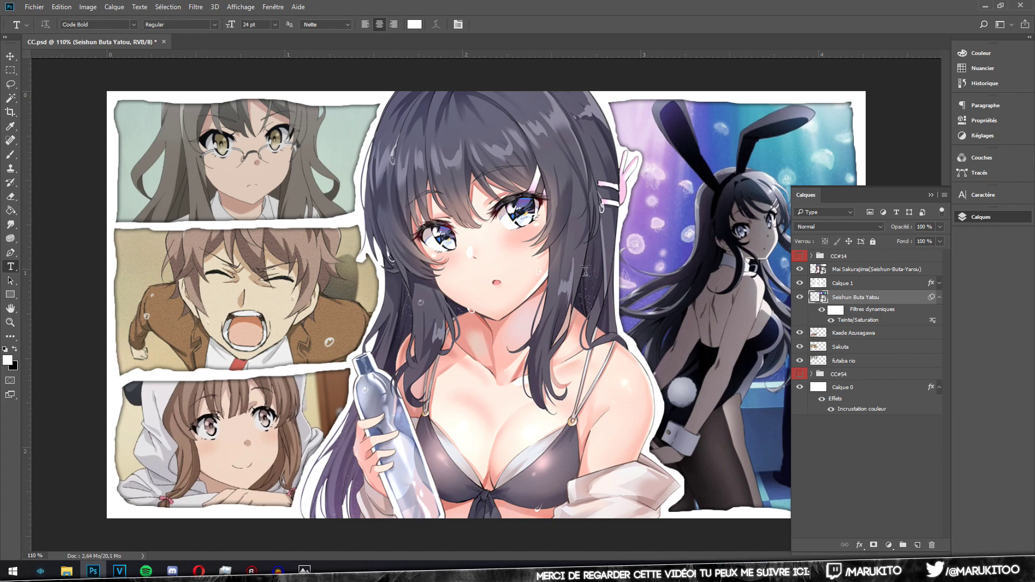
click(866, 271)
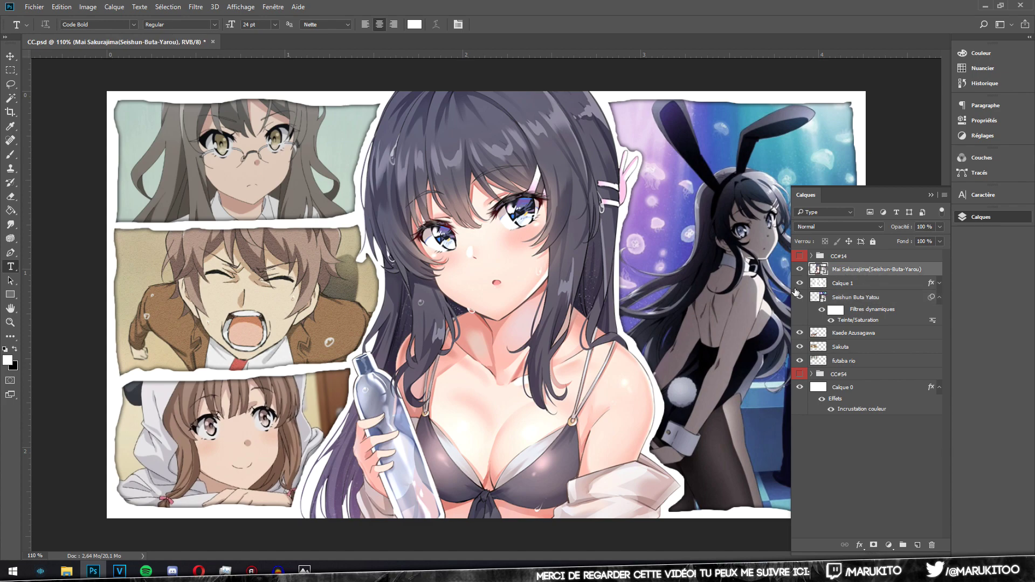
click(169, 226)
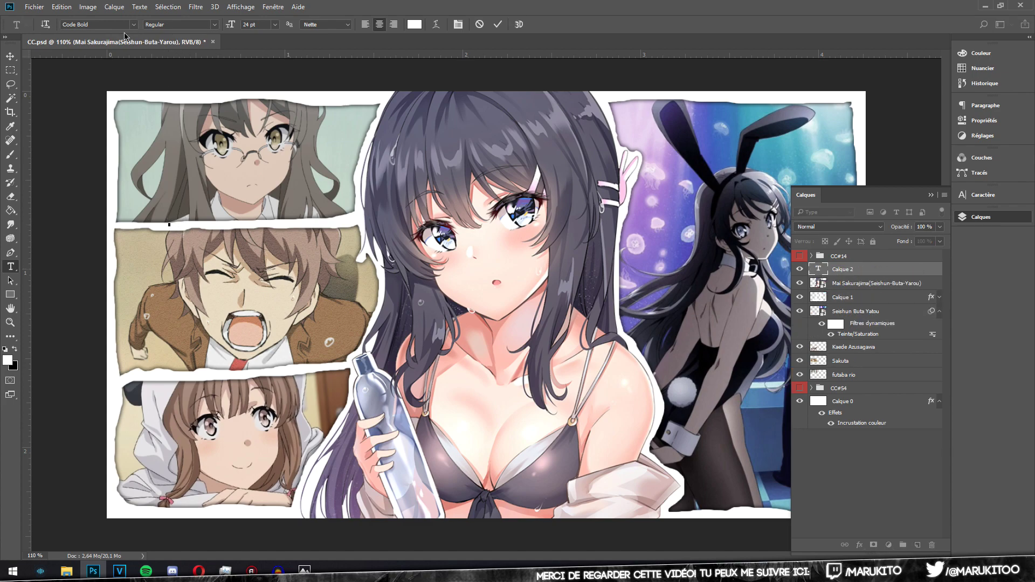
click(104, 24)
text(Phosphate)
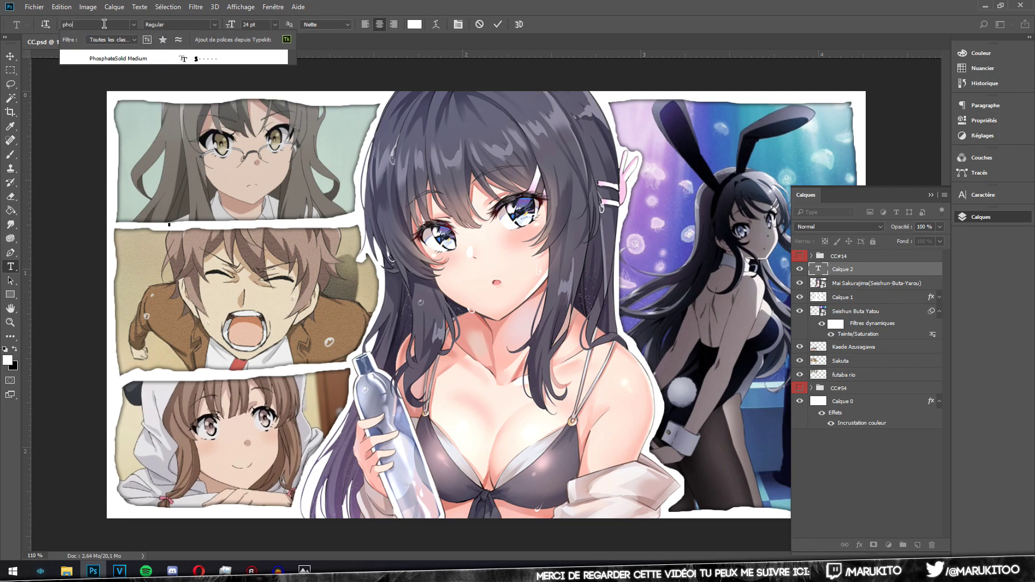
click(69, 63)
click(67, 572)
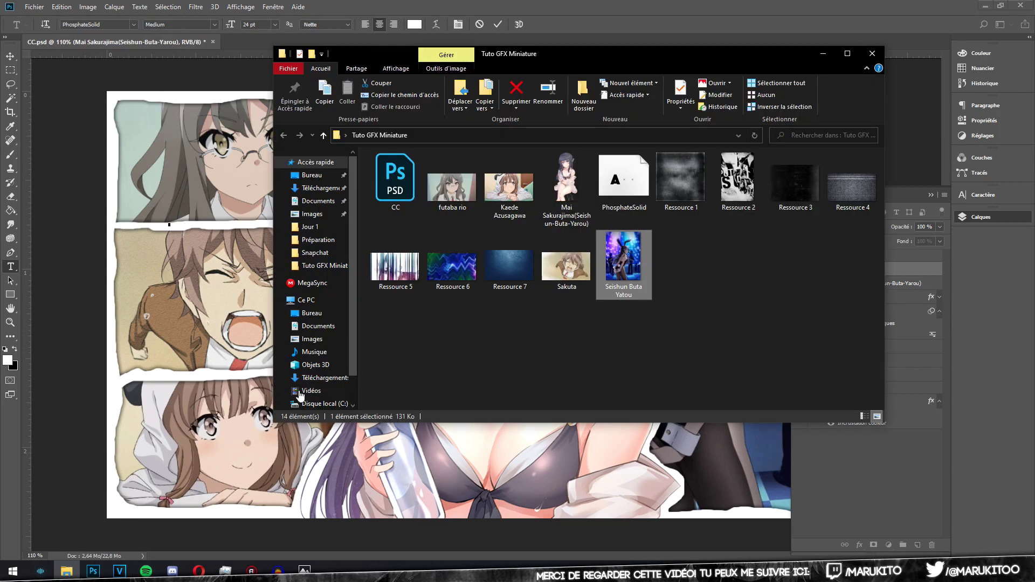
right_click(614, 176)
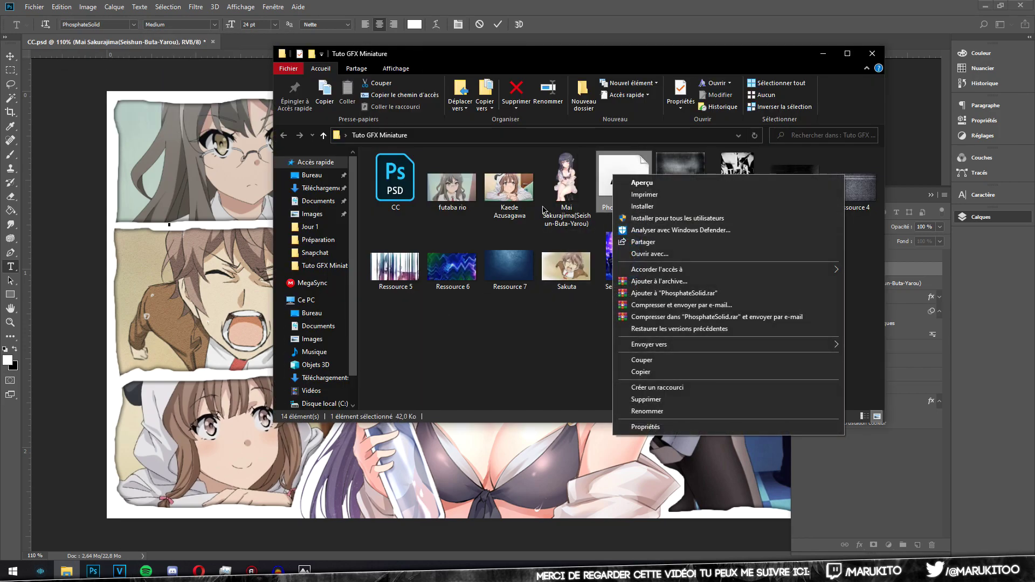
click(416, 4)
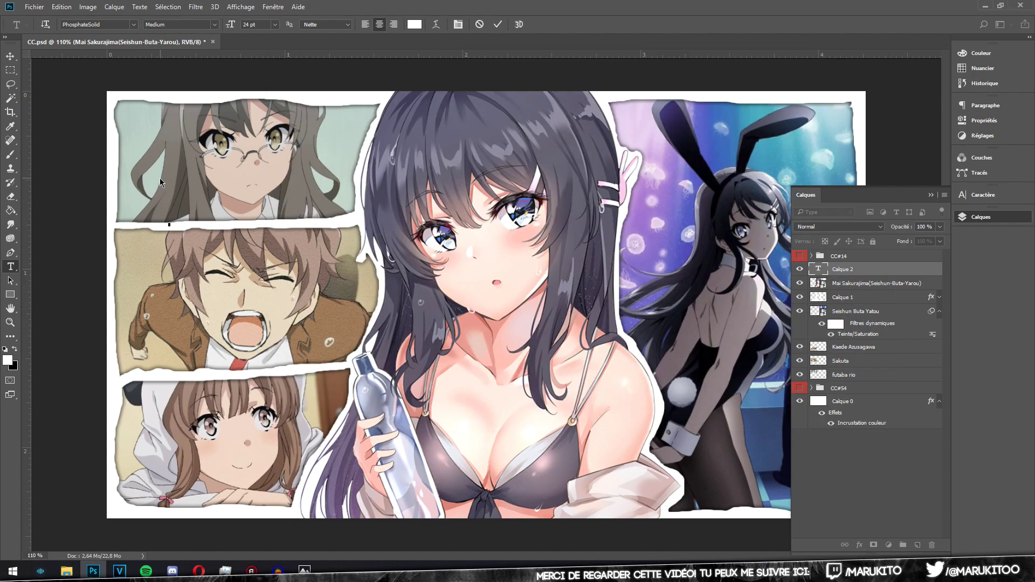
Type COMMENT, shrink it slightly, tilt it and position it over the left panels
text(C)
text(OMMEN)
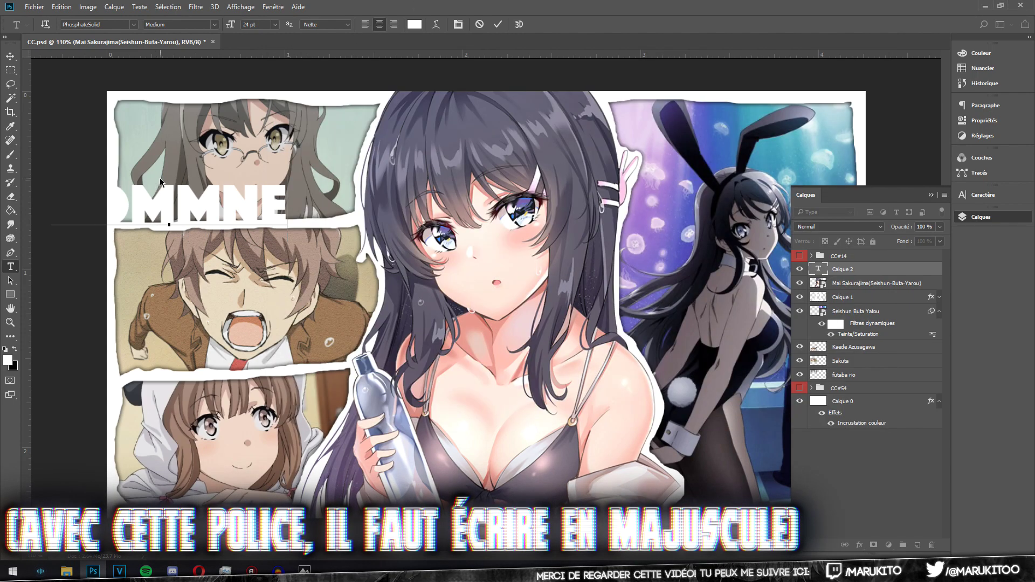
text(T)
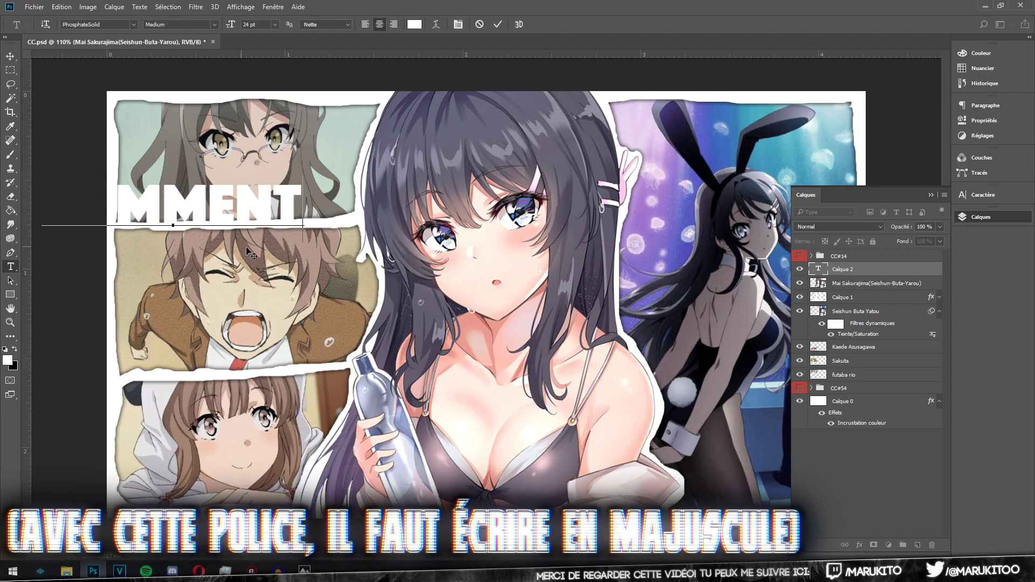
drag(235, 218, 306, 231)
key(ctrl+a)
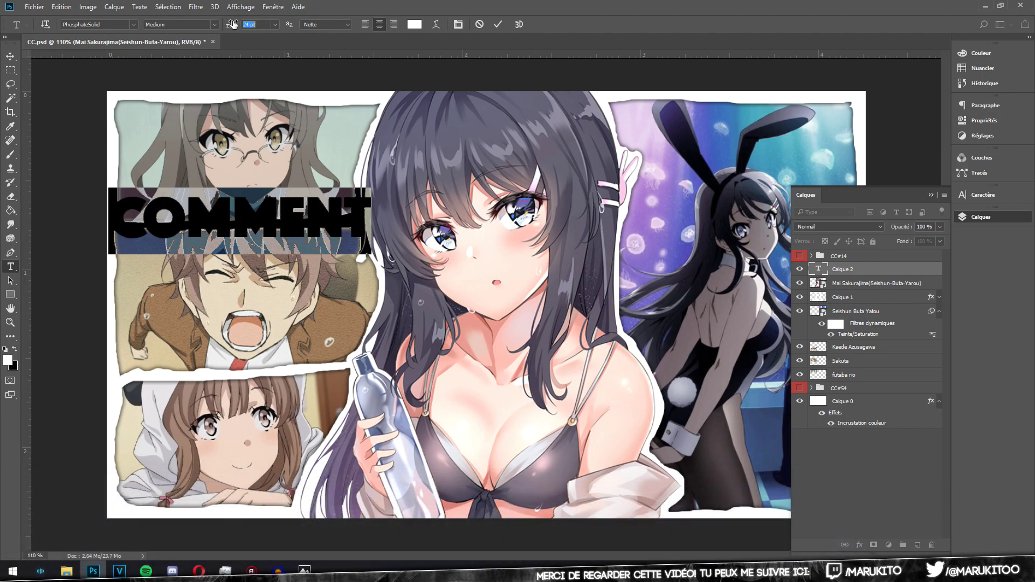
drag(233, 25, 229, 24)
click(10, 56)
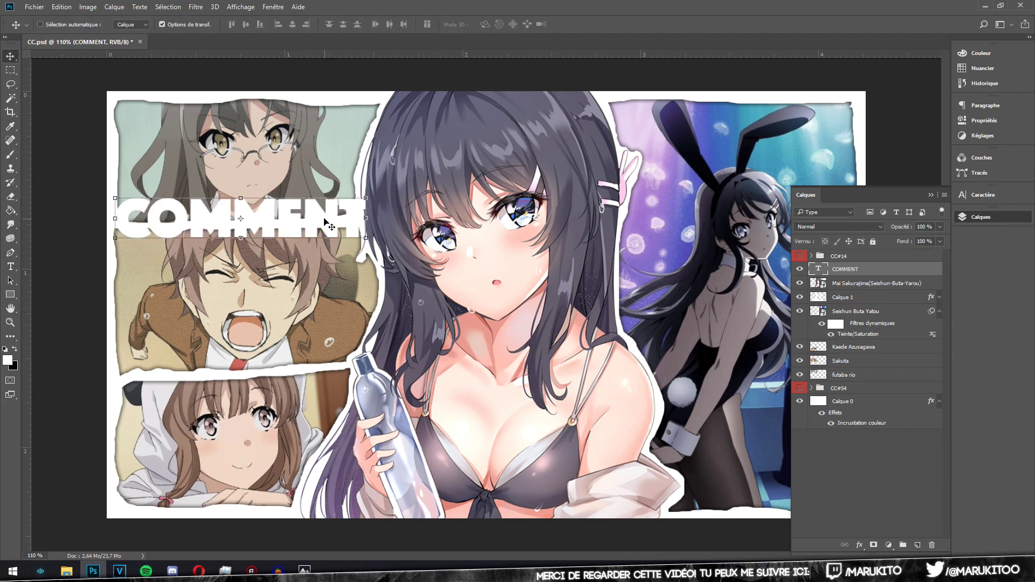
key(ctrl+t)
drag(373, 192, 369, 186)
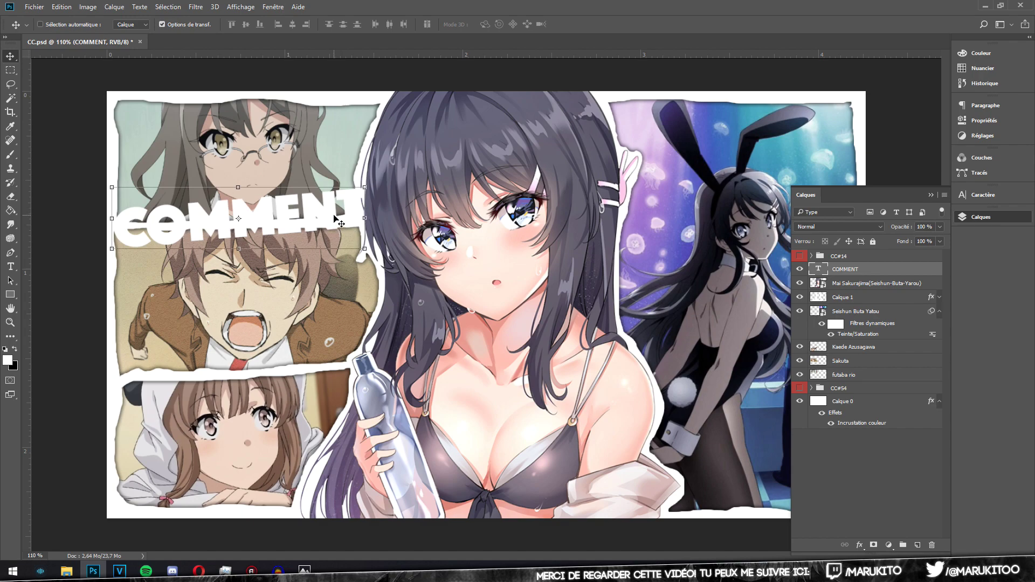
key(Return)
drag(335, 217, 334, 218)
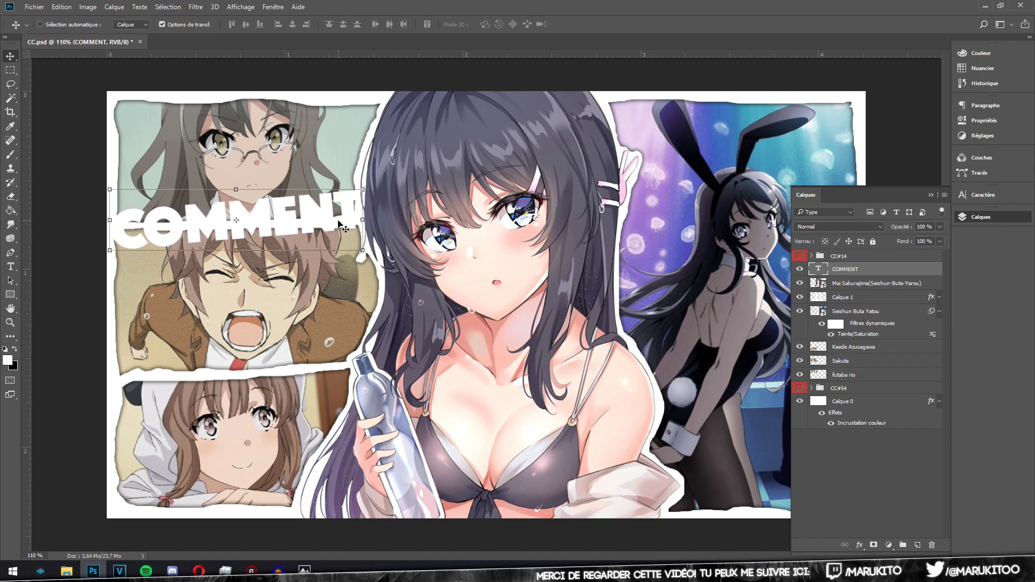
Duplicate the title as FAIRE and move it down over the bottom panel
key(ctrl+j)
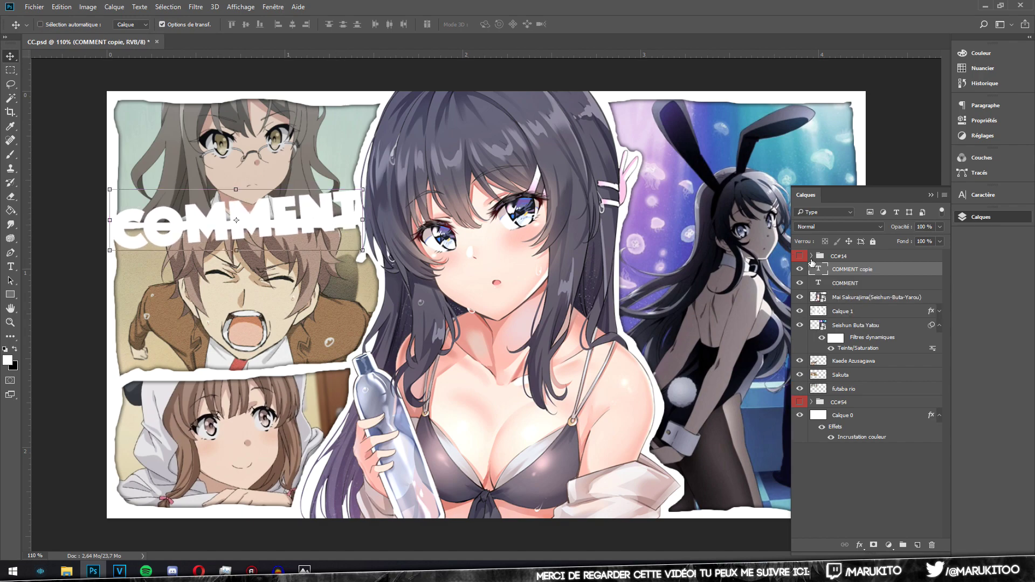
double_click(818, 270)
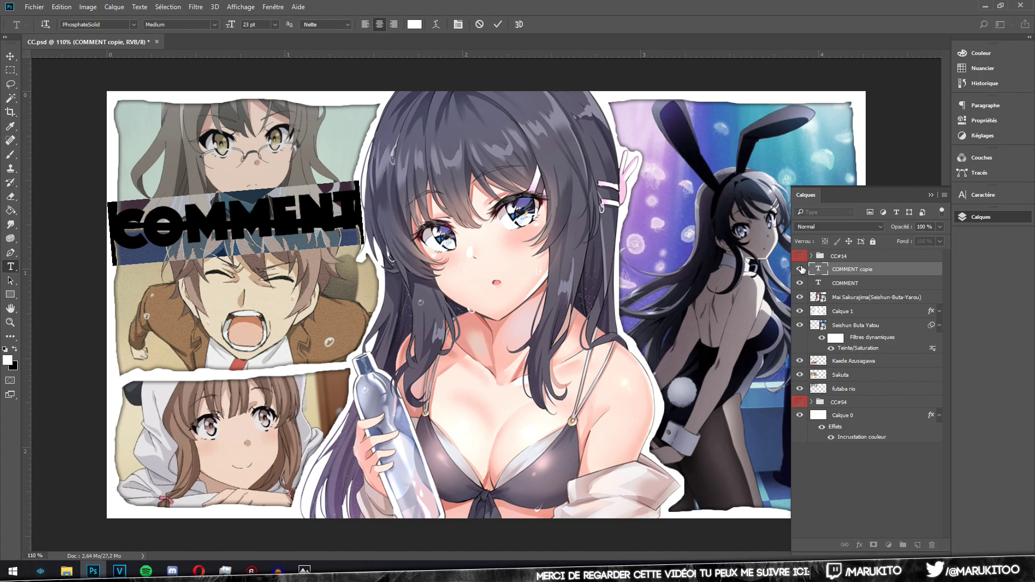
key(ctrl+Return)
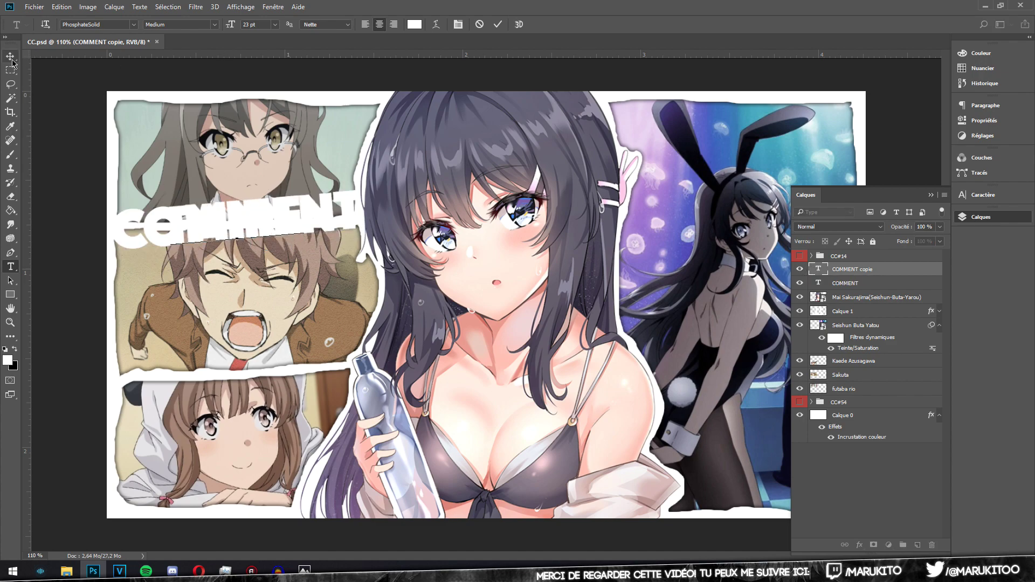
text(FAIRE)
click(12, 63)
drag(237, 226, 237, 378)
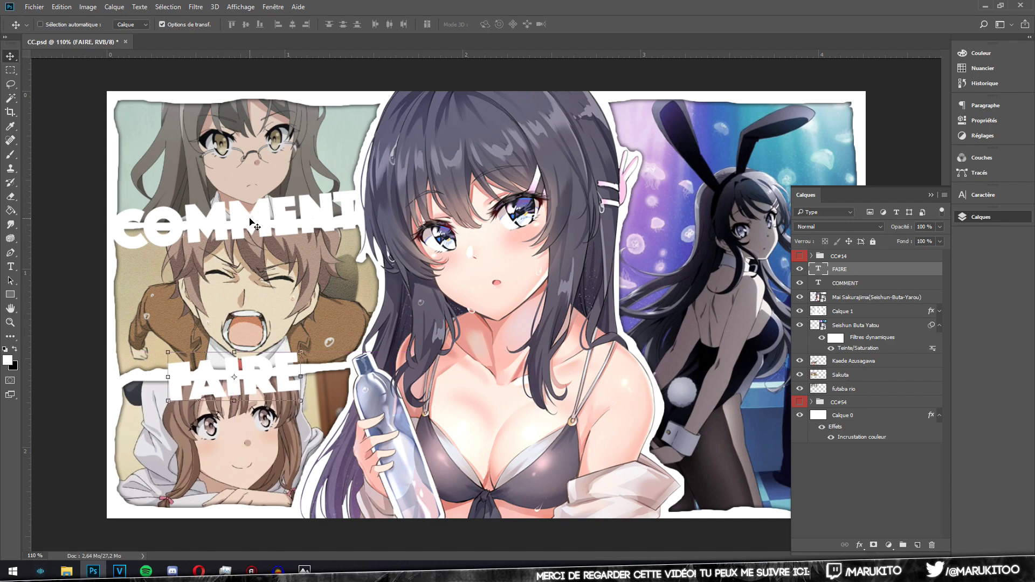
key(Up)
key(Up)
key(Up)
key(Up)
key(Up)
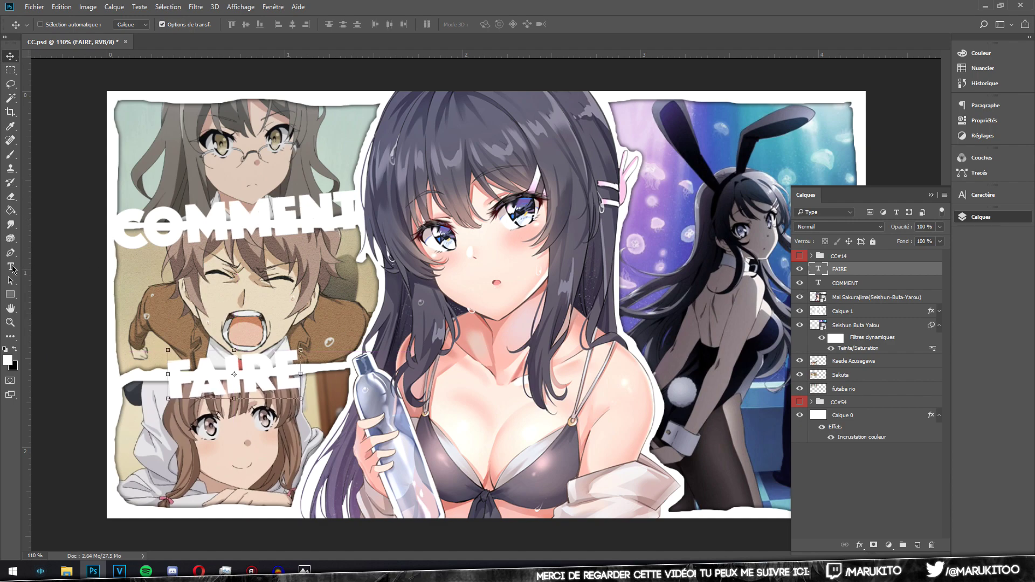
click(11, 267)
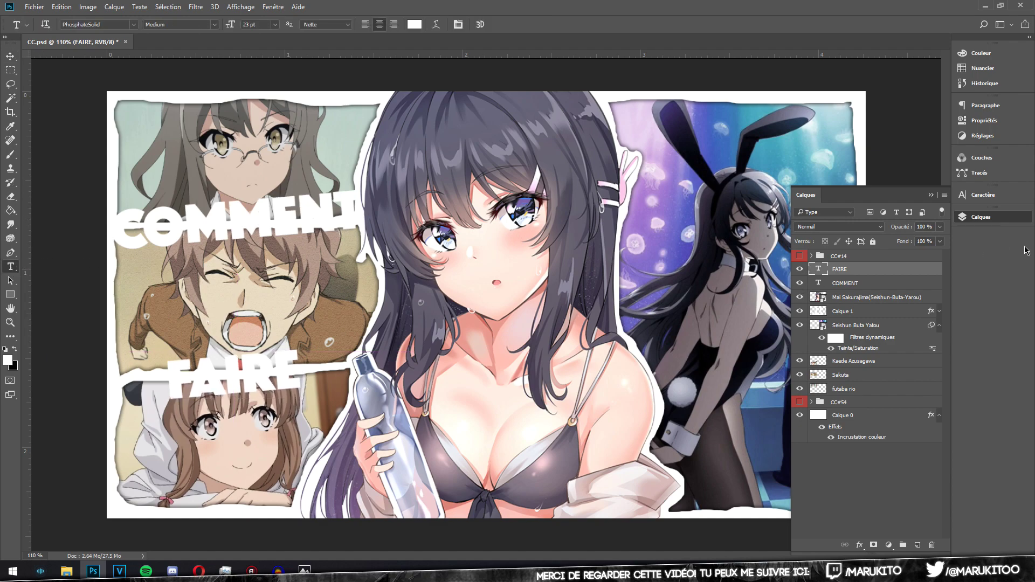
Select Calque 0 and add vertical and horizontal guides crossing at the canvas centre
click(846, 424)
click(10, 56)
mouse_move(26, 114)
mouse_down()
mouse_move(504, 137)
mouse_move(486, 136)
mouse_up()
drag(470, 56, 593, 306)
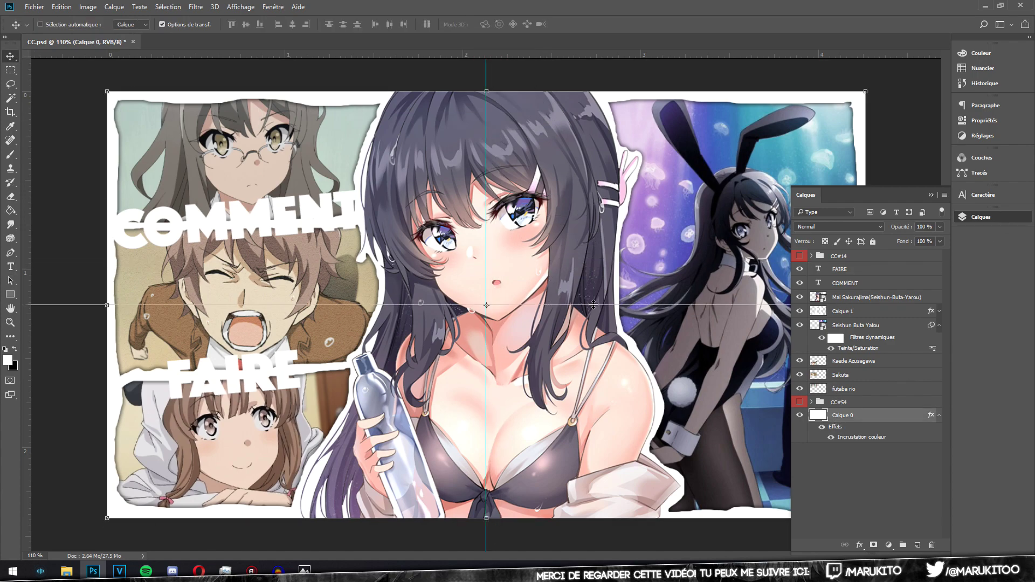
Type UNE MINIATURE above Mai Sakurajima, move it right and trim it to UNE MINIA
click(10, 266)
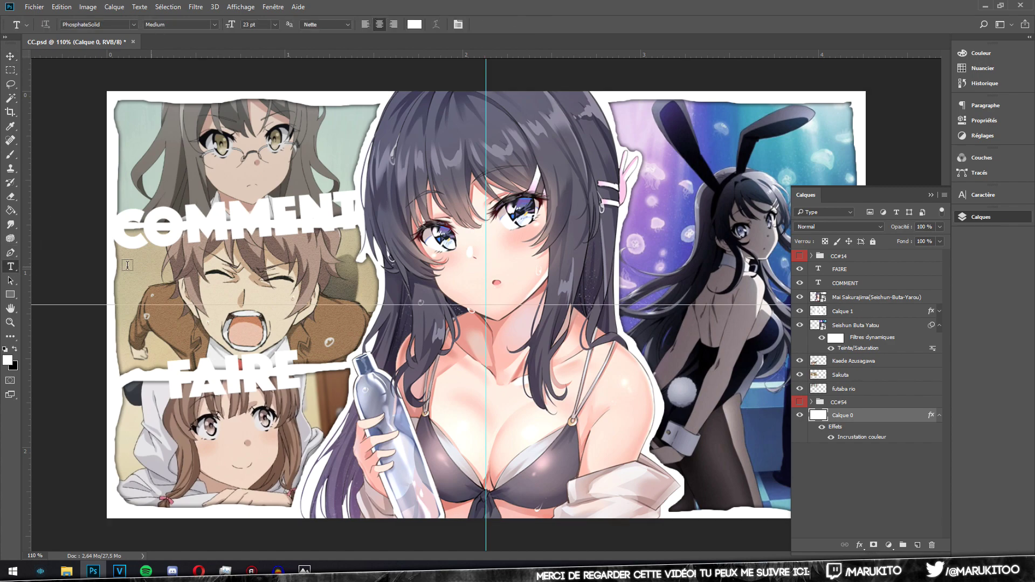
click(868, 297)
click(575, 229)
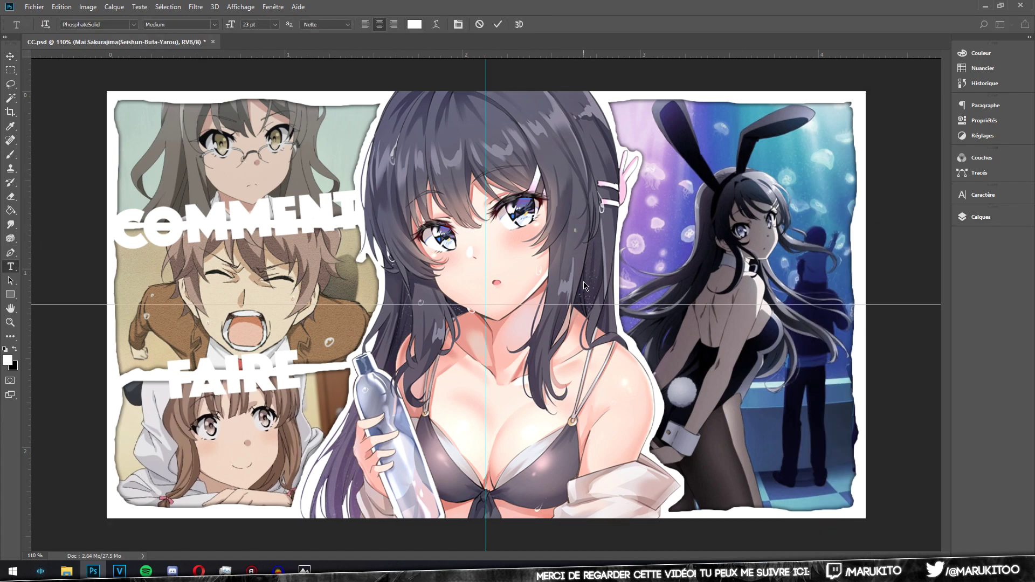
text(UNE )
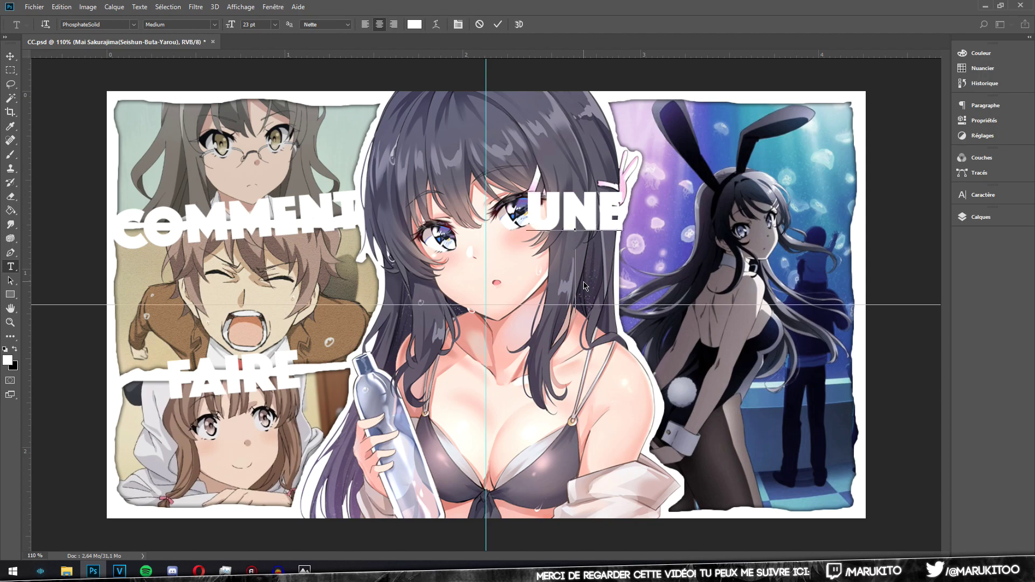
text(MINIA)
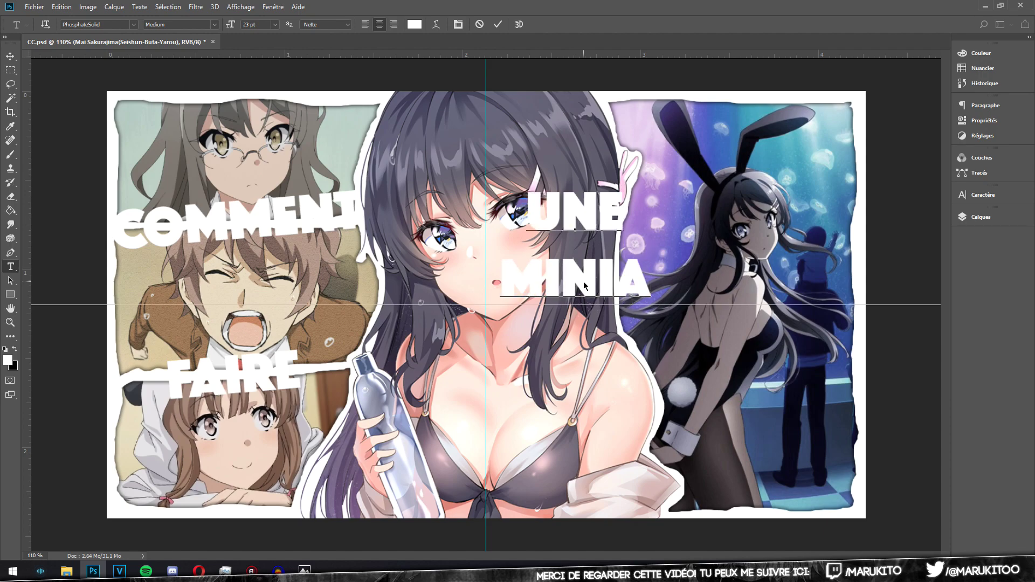
text(TURE)
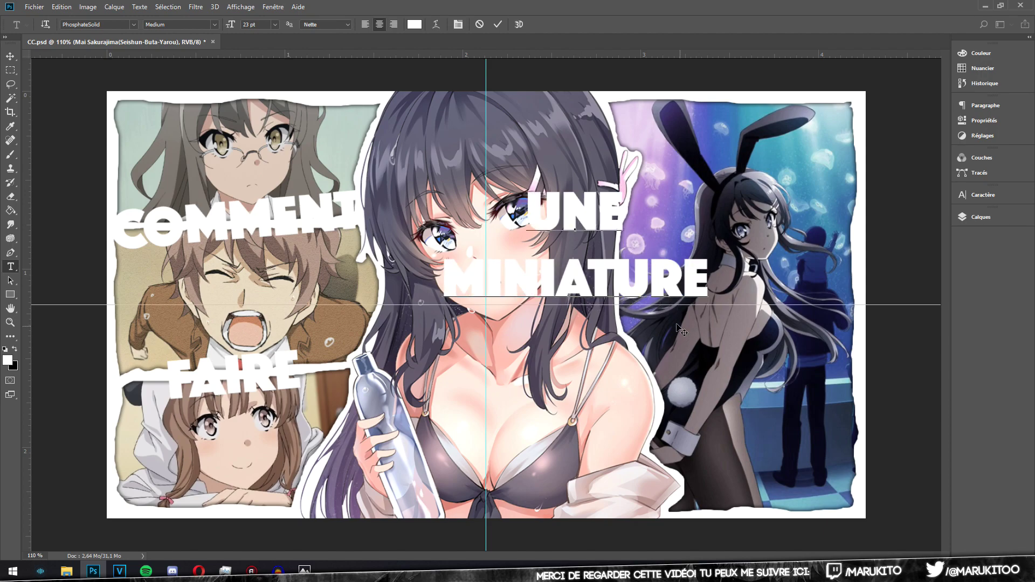
drag(671, 307, 885, 334)
key(BackSpace)
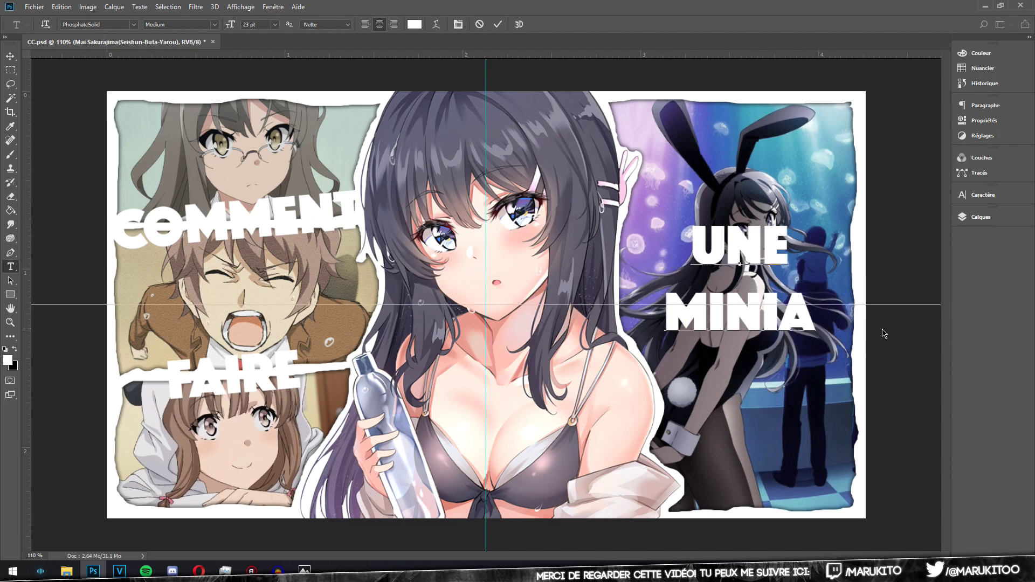
text(')
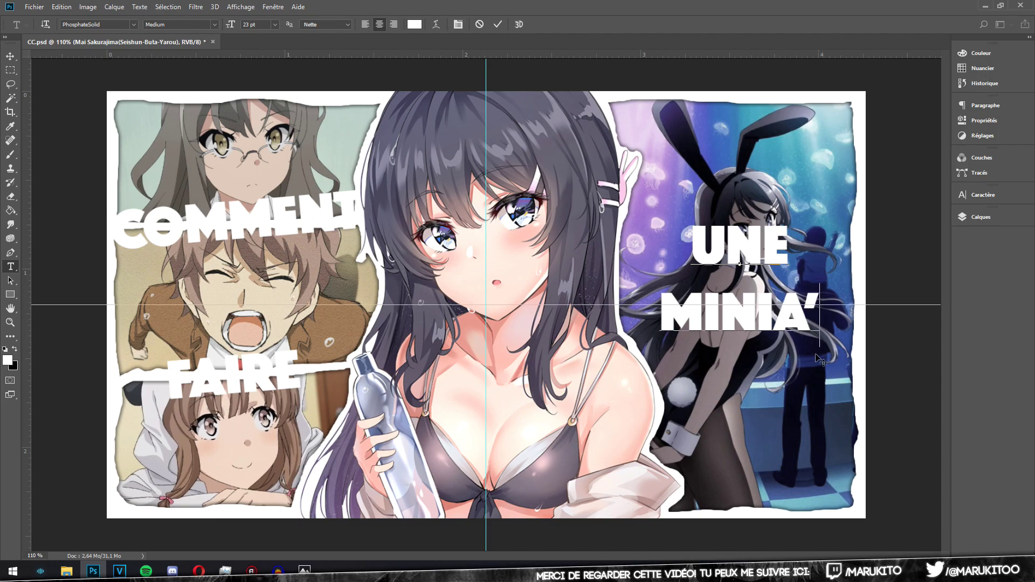
key(BackSpace)
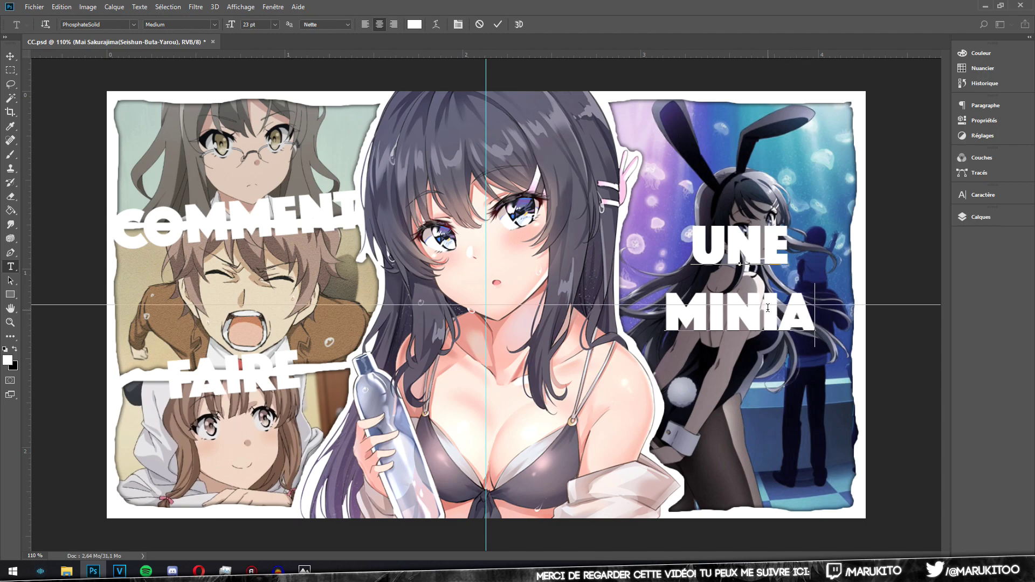
Reduce the UNE MINIA leading in the Character panel so MINIA sits closer to UNE
key(ctrl+a)
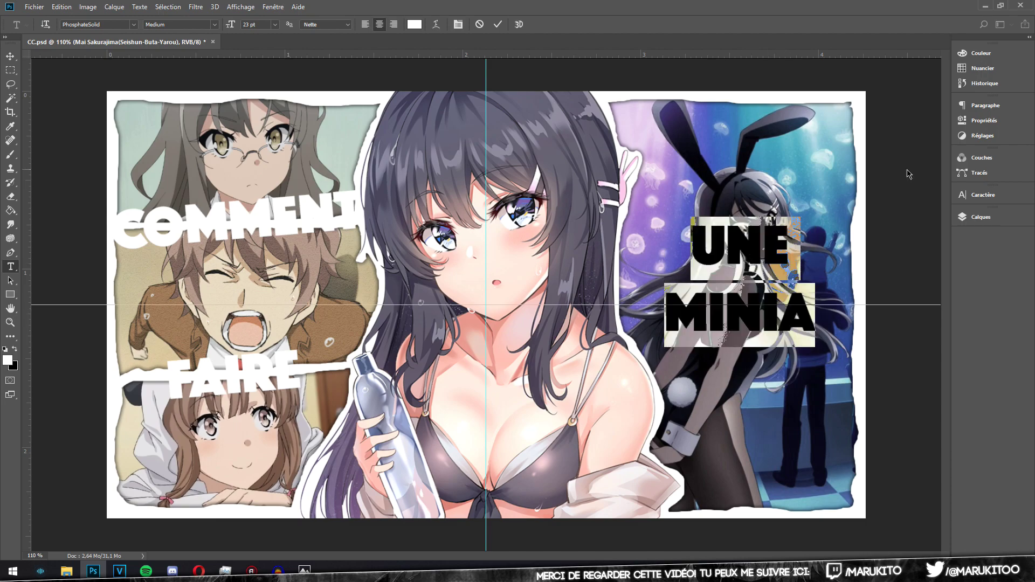
click(978, 173)
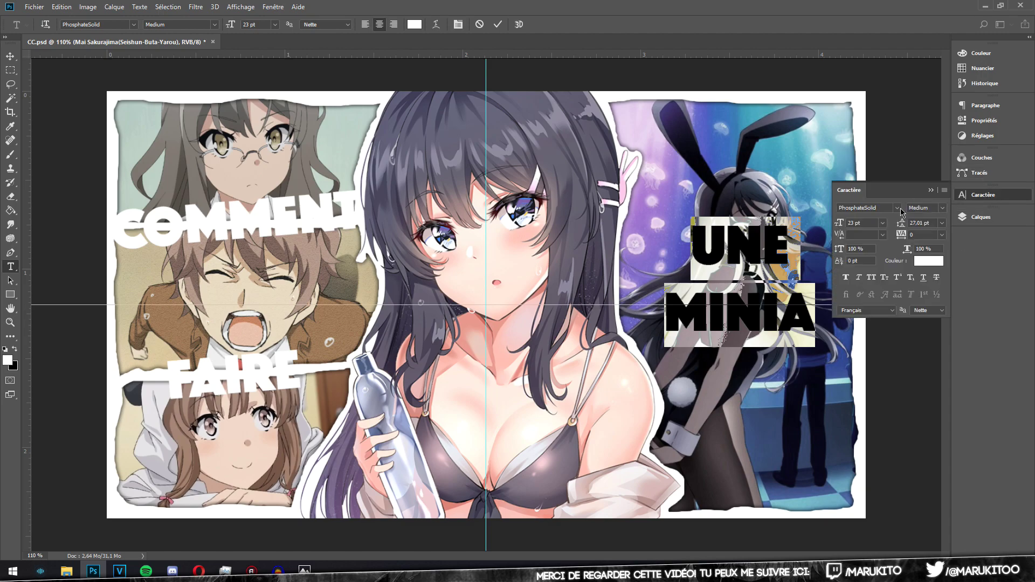
click(272, 6)
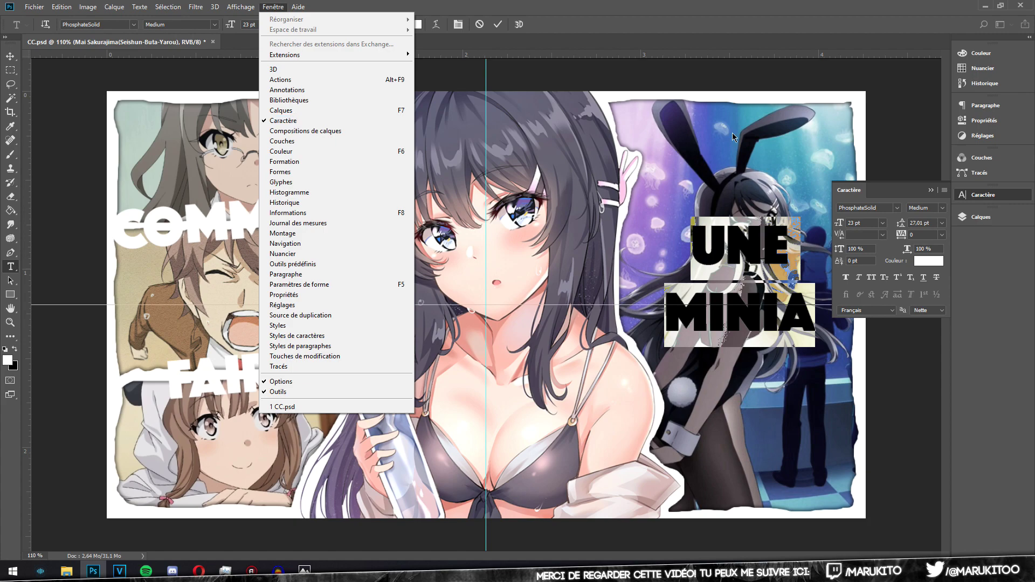
click(908, 223)
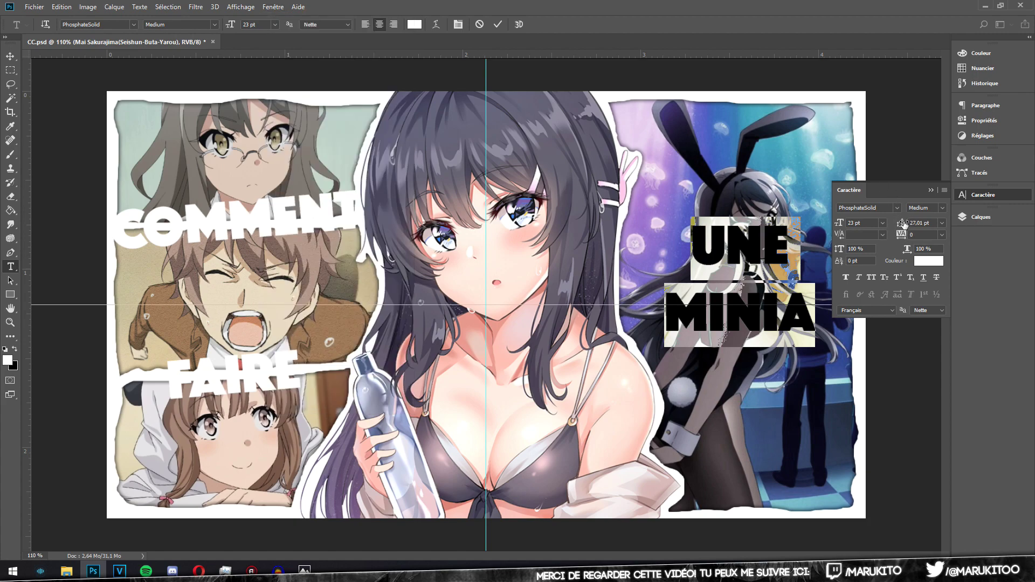
drag(904, 223, 900, 225)
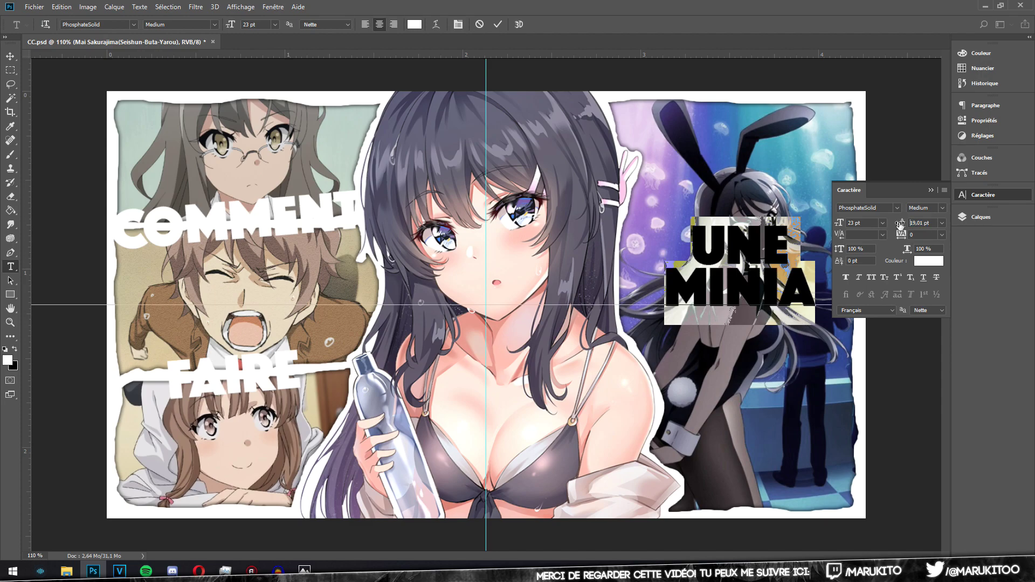
Commit the text and move UNE MINIA lower within the right panel
click(10, 56)
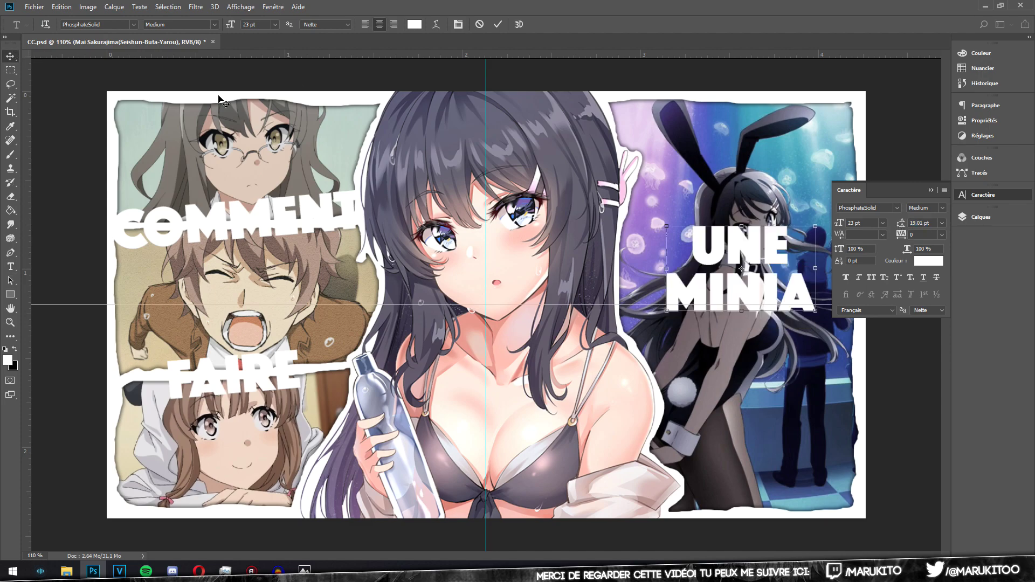
click(984, 195)
mouse_move(782, 271)
mouse_down()
mouse_move(783, 296)
mouse_move(768, 288)
mouse_up()
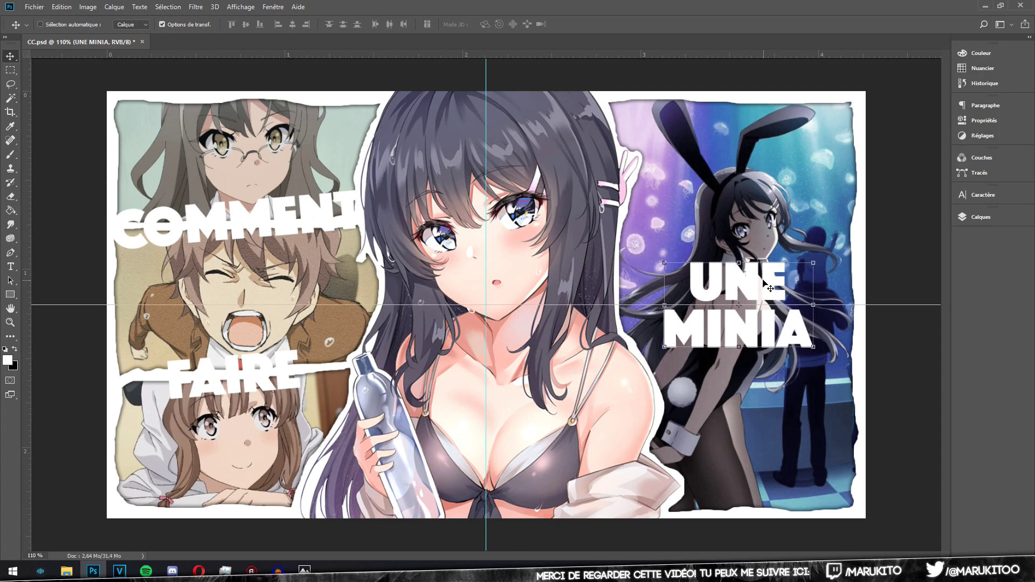
drag(768, 289, 769, 289)
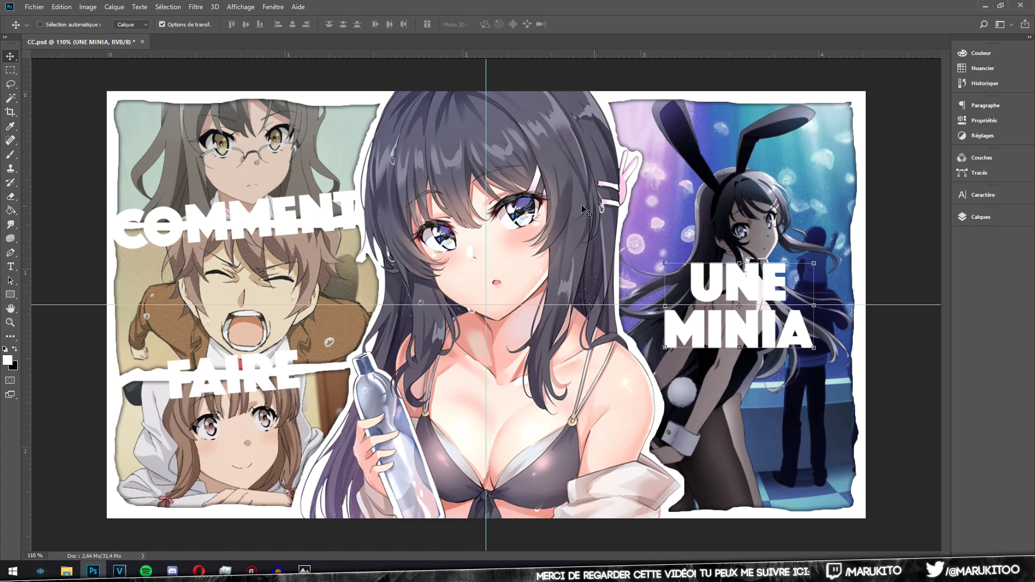
click(1006, 217)
On Calque 1, lasso two wavy tear strips, one above UNE and one below MINIA
click(852, 326)
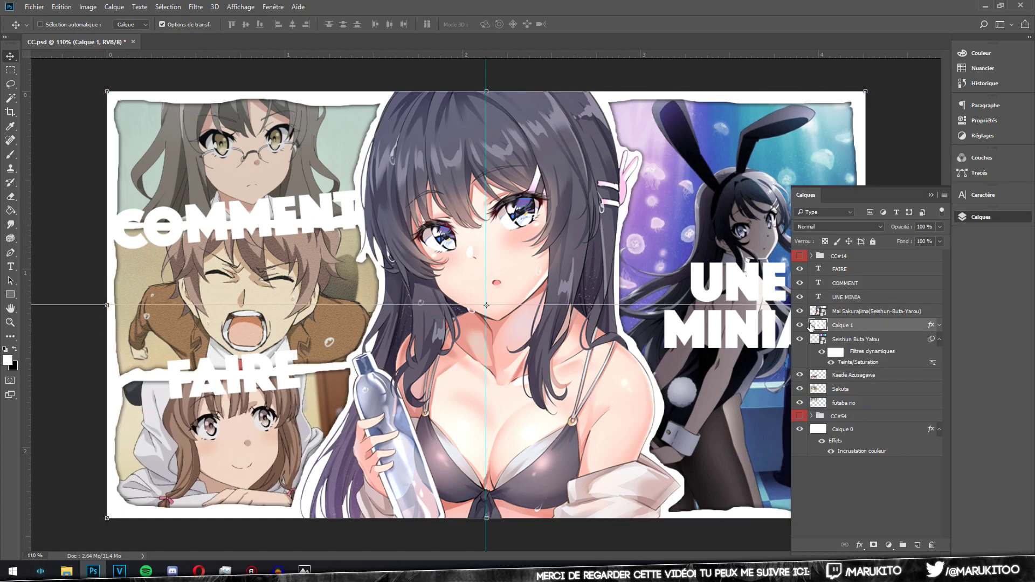
click(10, 84)
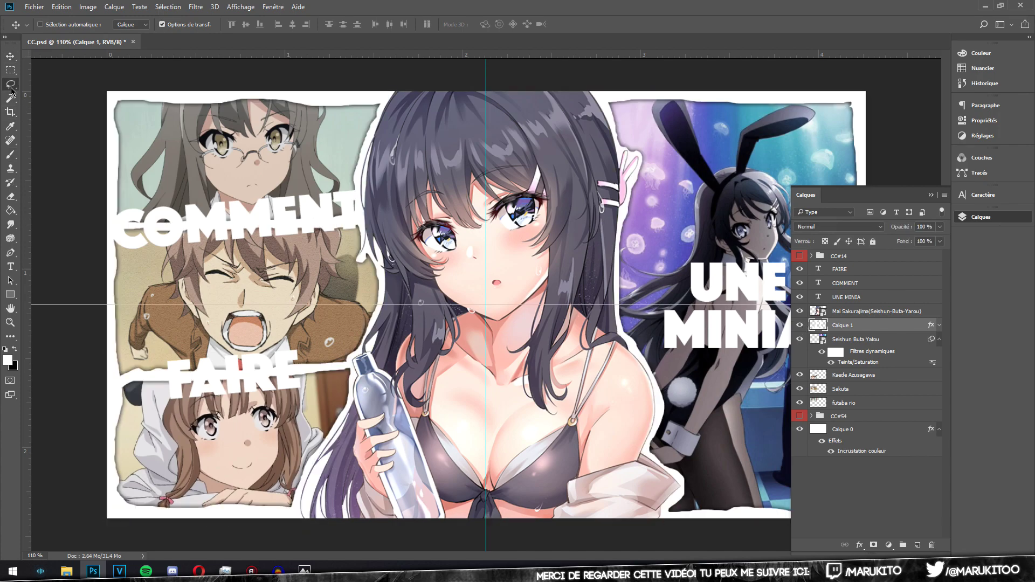
click(989, 220)
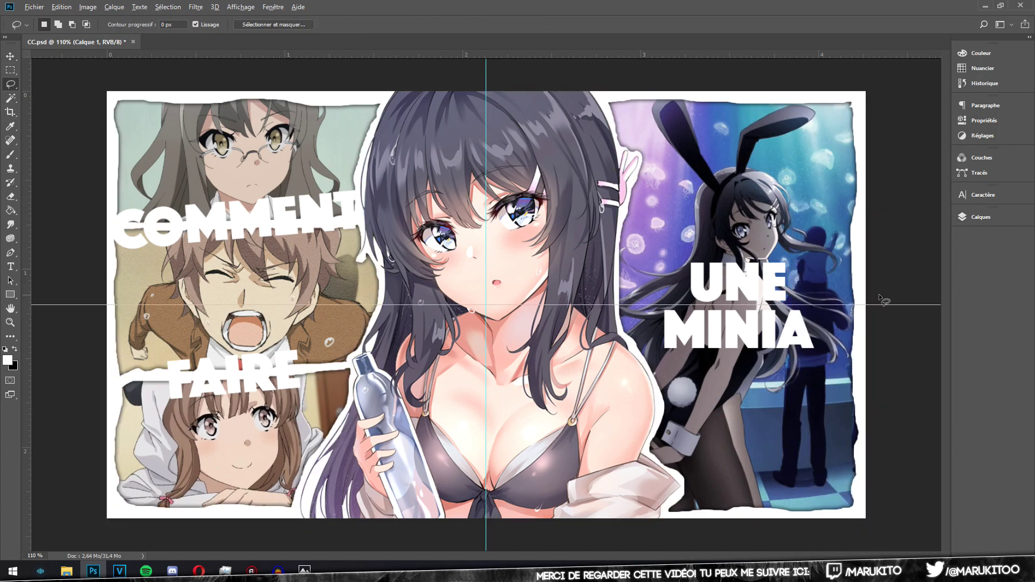
scroll(892, 277, up, 2)
scroll(892, 277, up, 1)
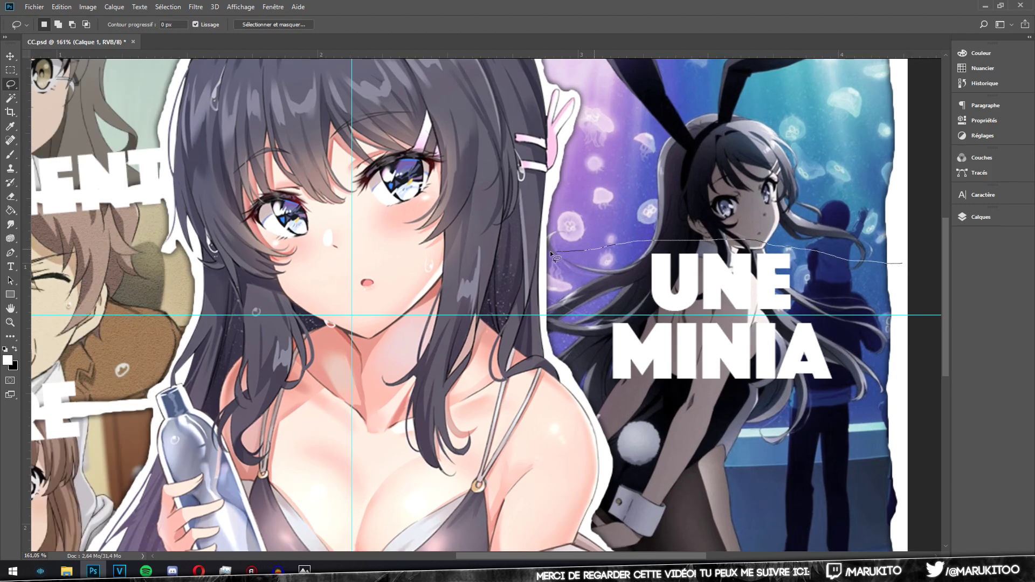
drag(550, 251, 705, 231)
drag(820, 237, 903, 264)
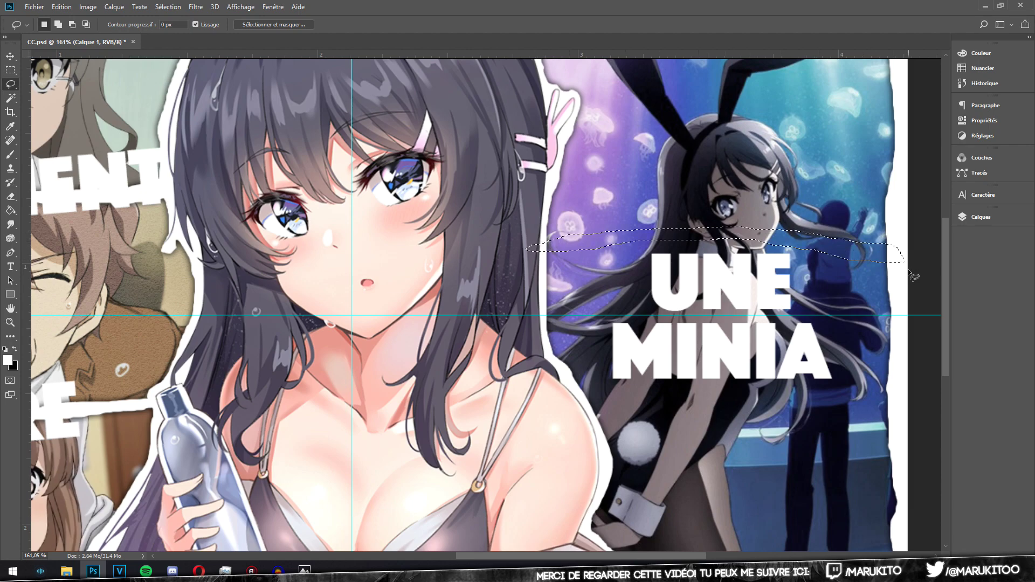
scroll(901, 324, down, 2)
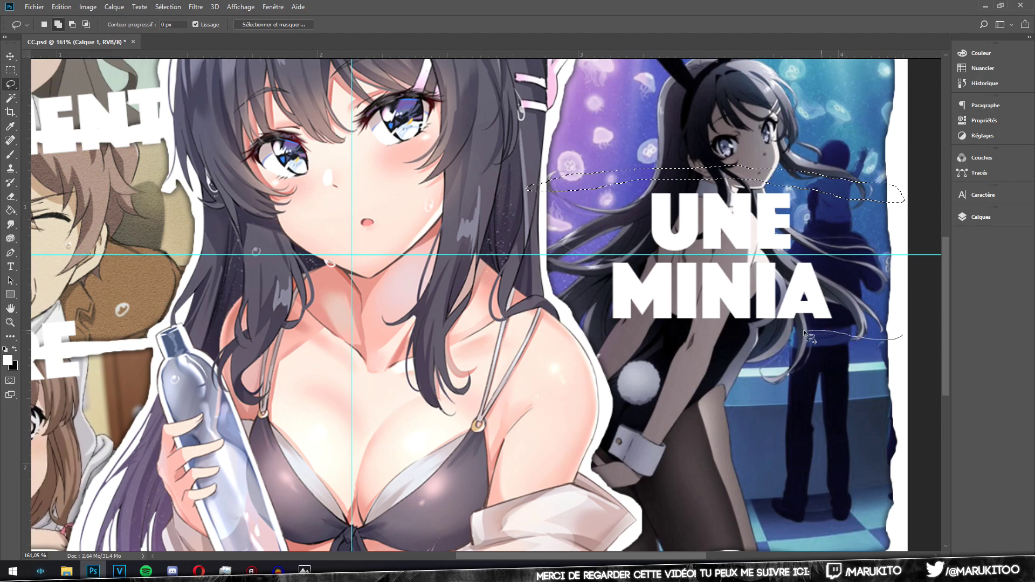
drag(735, 336, 584, 340)
drag(717, 352, 908, 355)
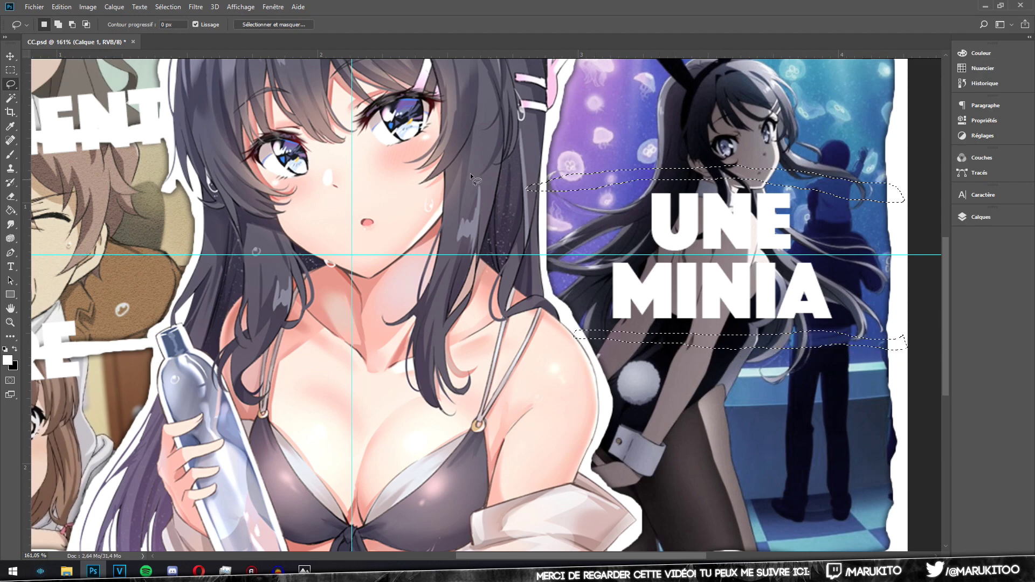
Paint both tear strips white and deselect them
click(11, 155)
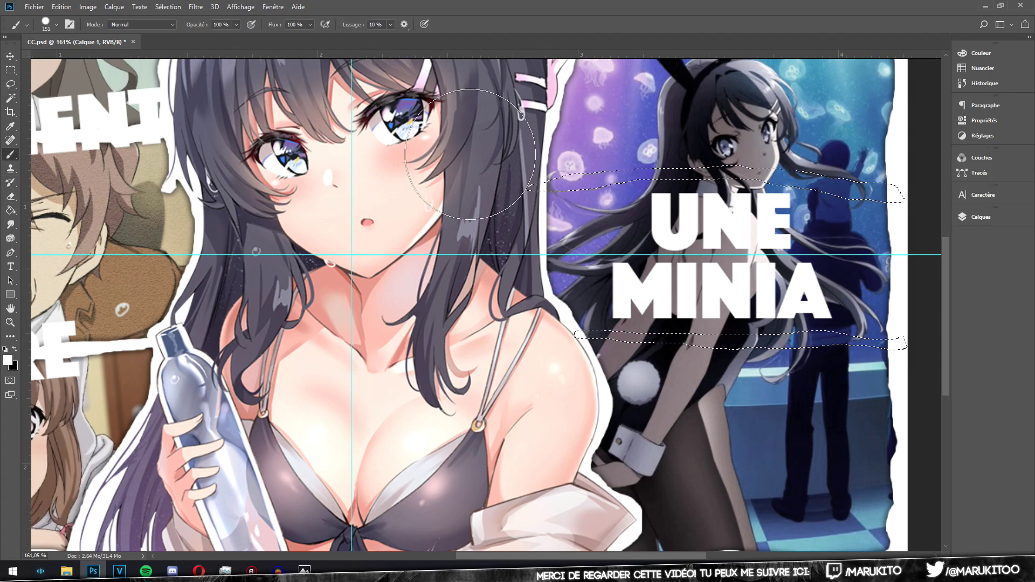
drag(581, 157, 902, 156)
drag(906, 341, 580, 339)
key(ctrl+d)
Lasso a tear outline around the UNE text, then select the Seishun Buta Yatou copie layer
key(l)
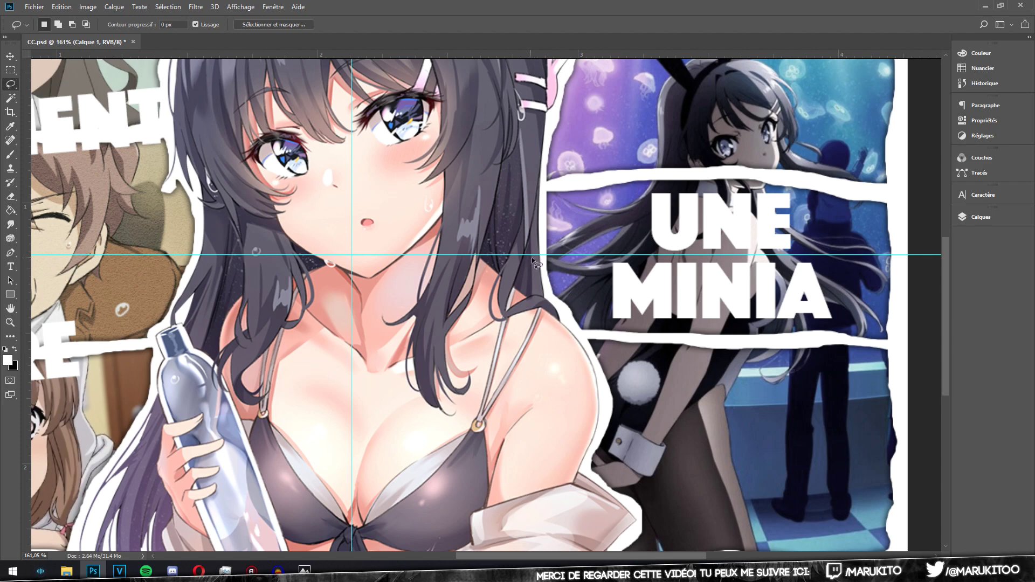
drag(586, 254, 631, 216)
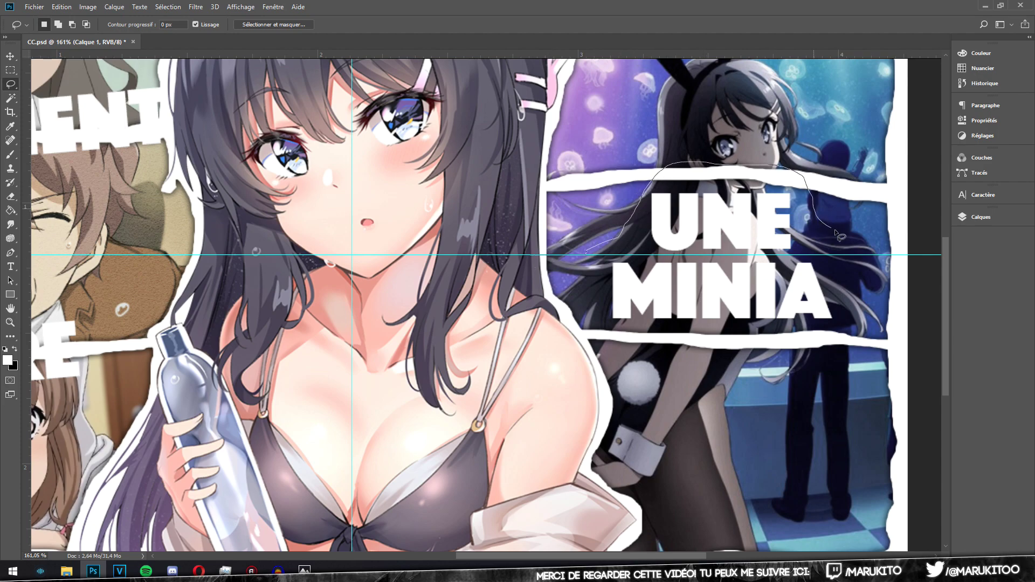
drag(670, 167, 878, 308)
scroll(869, 296, down, 1)
scroll(809, 248, down, 2)
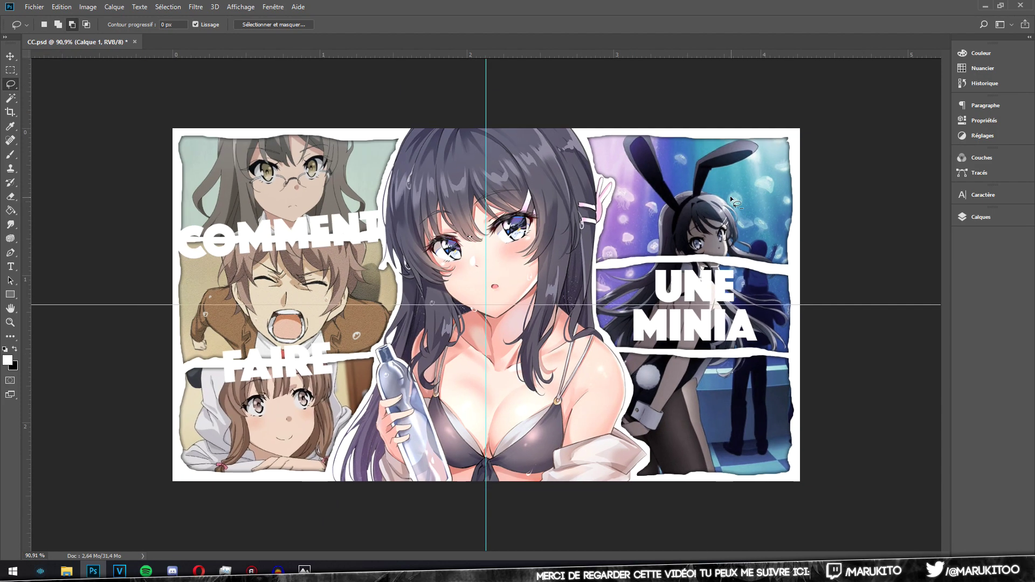
scroll(889, 240, up, 2)
scroll(889, 241, up, 1)
click(981, 216)
click(874, 340)
Move the Seishun Buta Yatou copie layer below the CC#54 group and select the original layer
key(m)
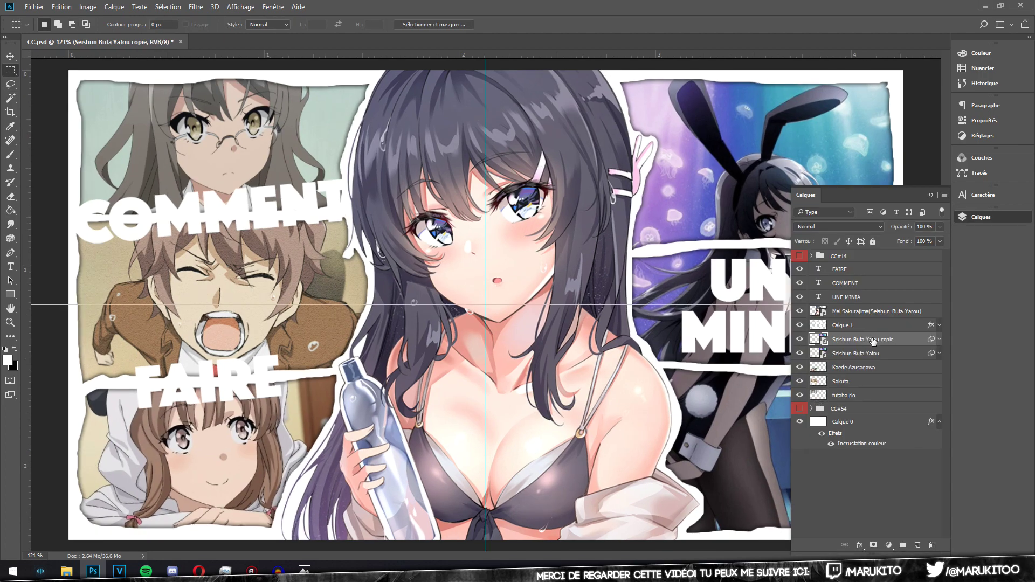
drag(873, 341, 875, 413)
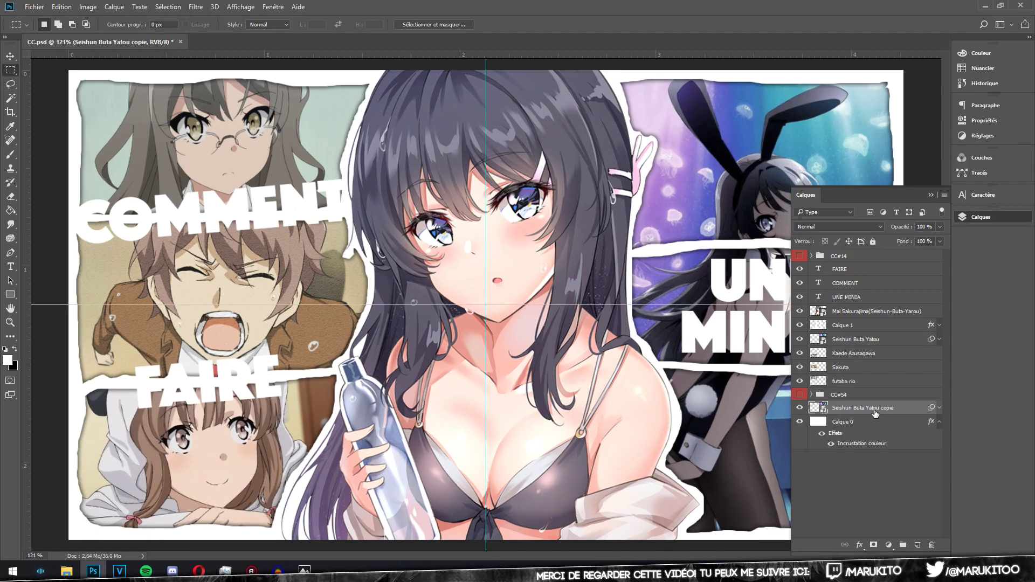
click(861, 344)
click(992, 217)
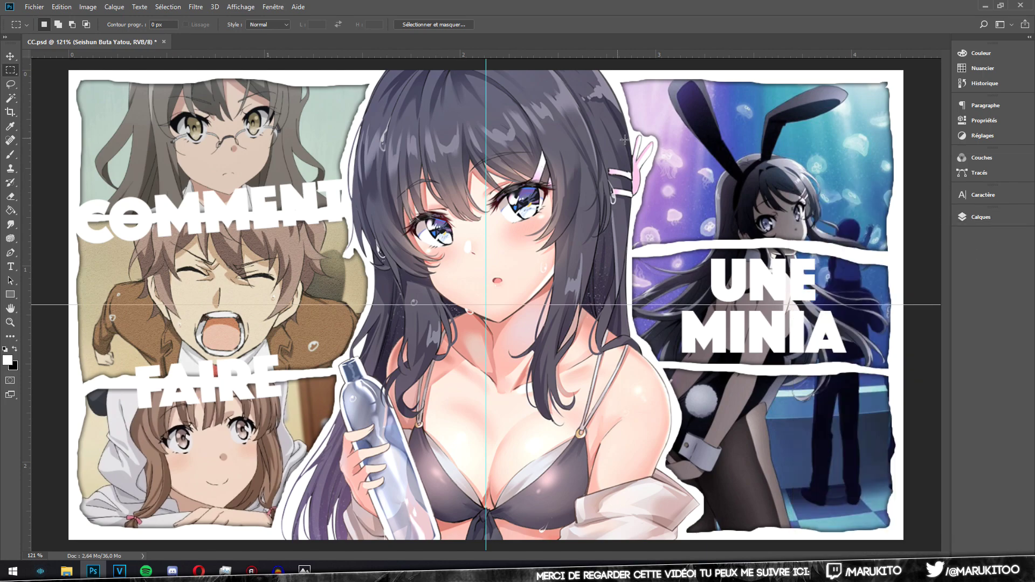
Lasso the UNE MINIA panel area on the original Seishun Buta Yatou layer
key(l)
scroll(593, 248, up, 1)
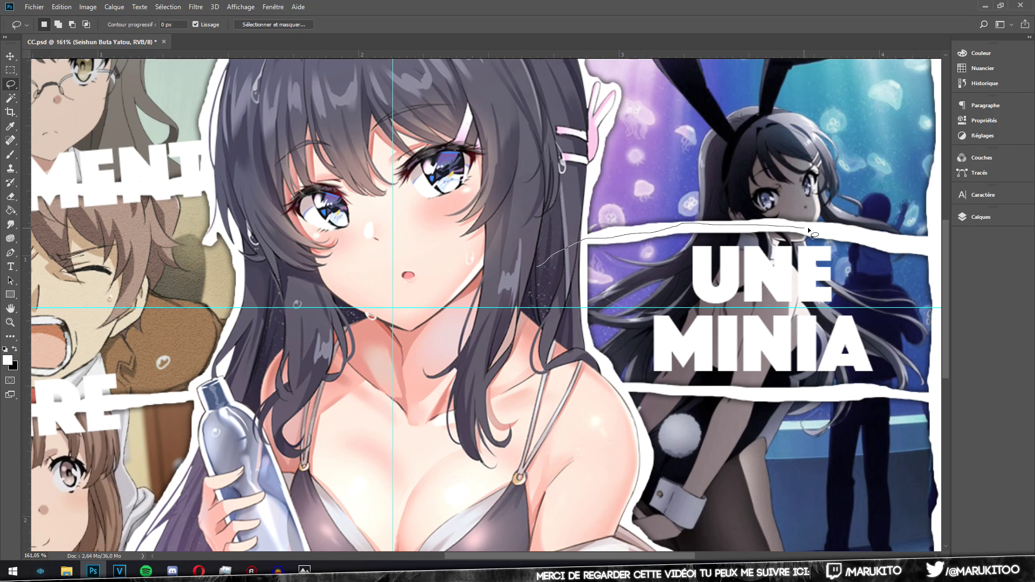
drag(903, 246, 941, 320)
mouse_move(812, 397)
mouse_down()
mouse_move(688, 391)
mouse_move(491, 226)
mouse_up()
key(Delete)
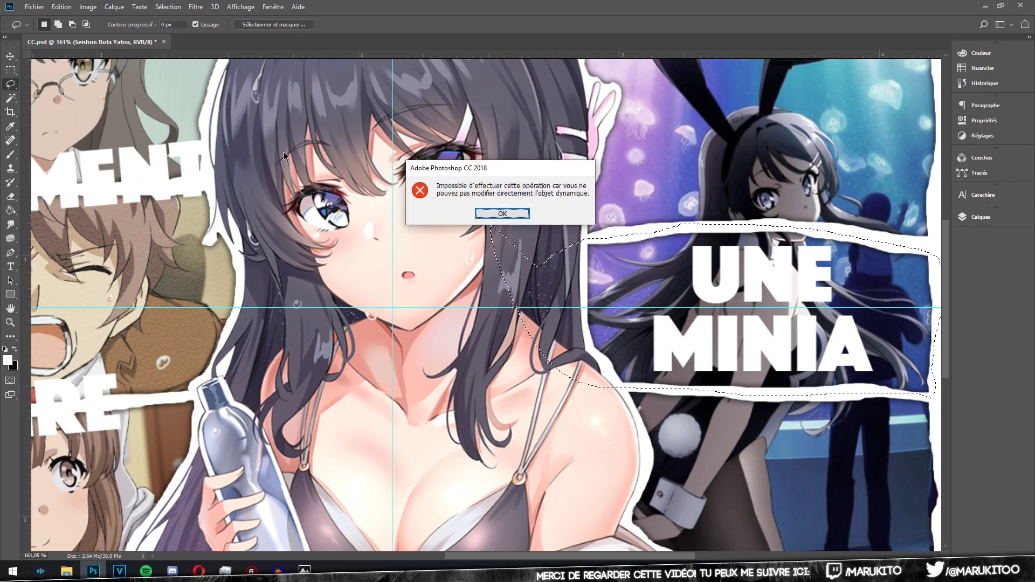
click(512, 219)
Rasterize the smart object and erase the selected panel area to reveal the dark copy
key(e)
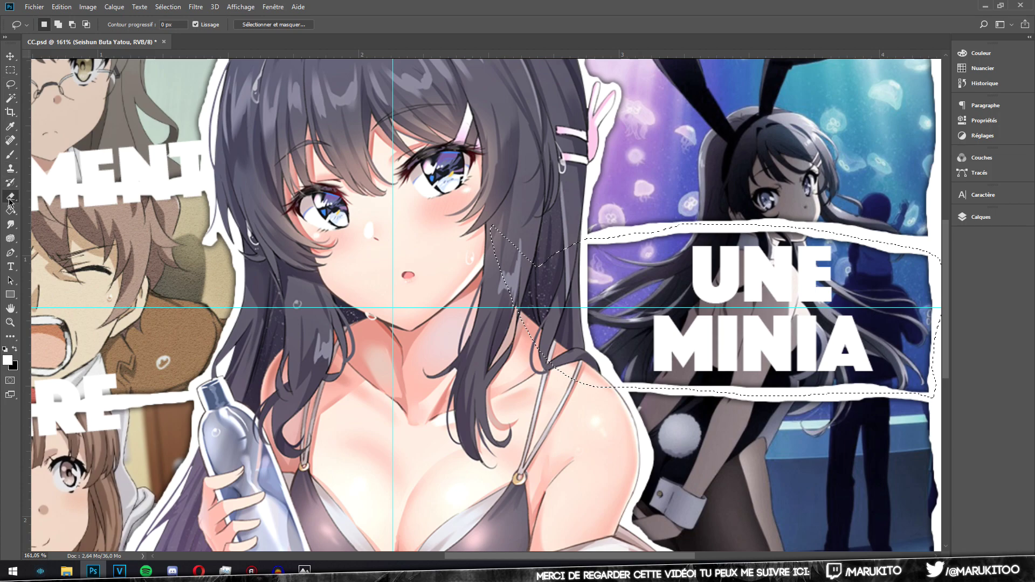
click(407, 230)
click(490, 221)
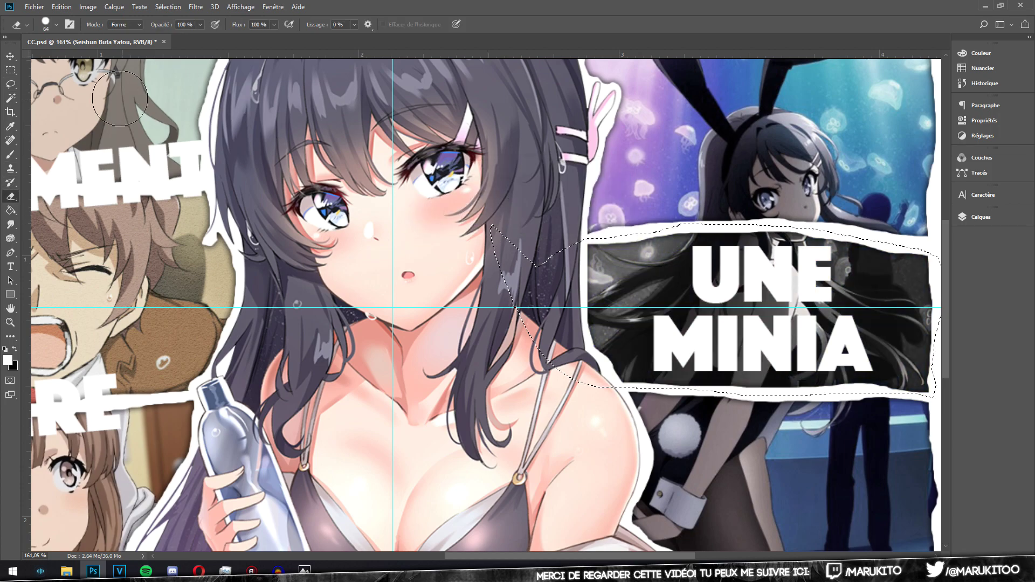
click(10, 71)
key(ctrl+d)
key(ctrl+0)
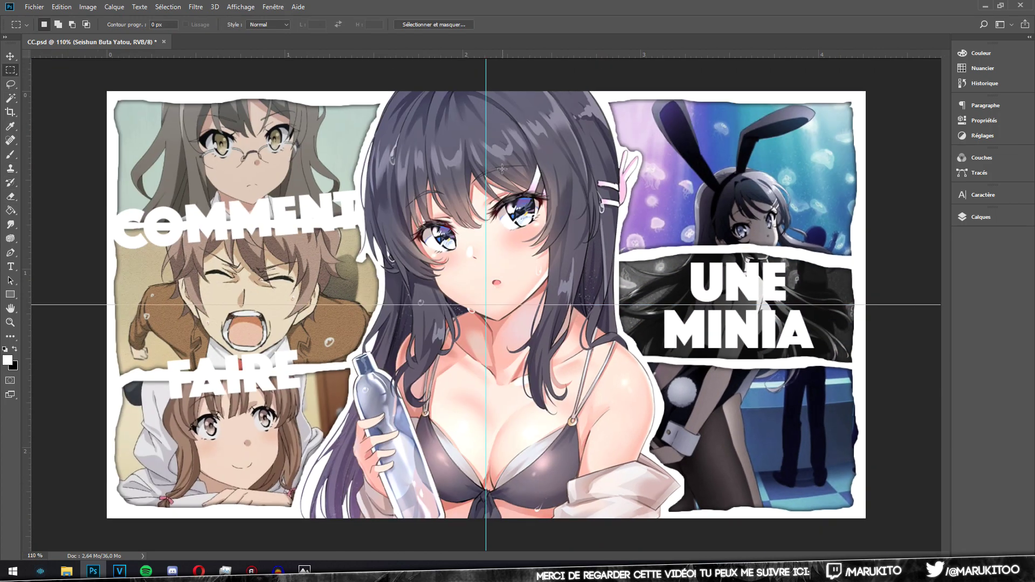
click(10, 55)
click(1008, 218)
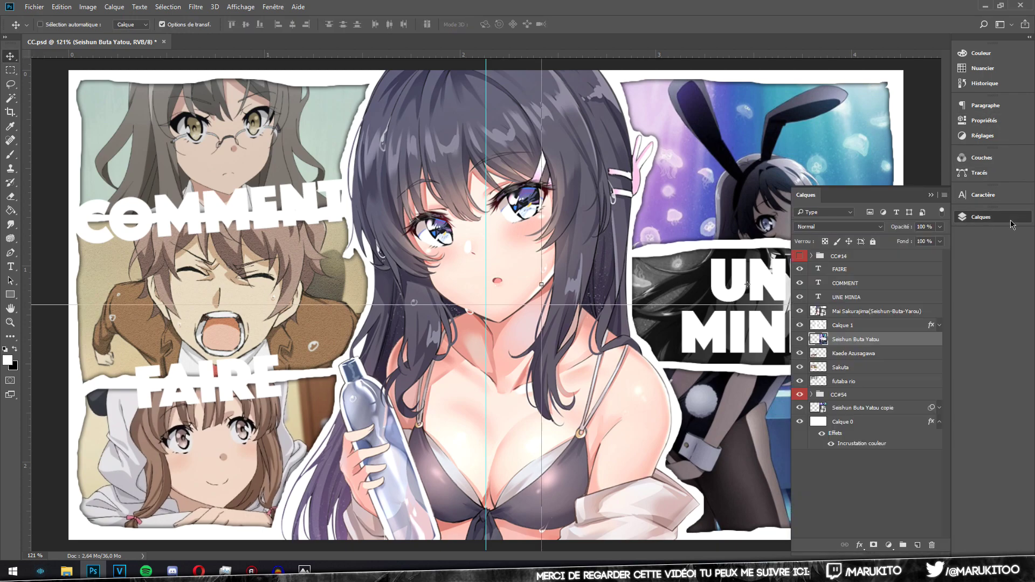
Apply Flou directionnel to the Seishun Buta Yatou copie layer with angle 60 and distance 15
click(875, 412)
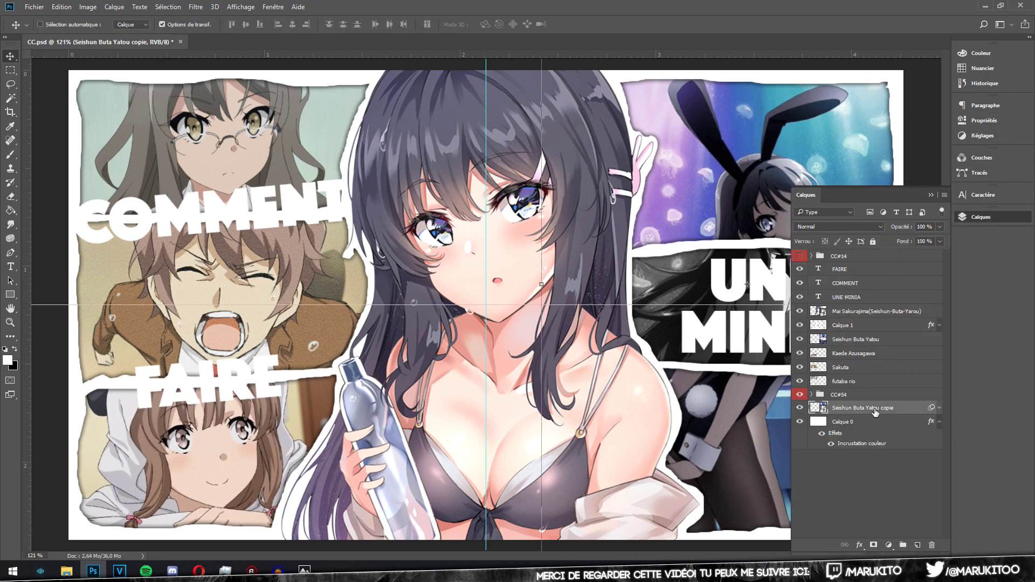
click(1013, 216)
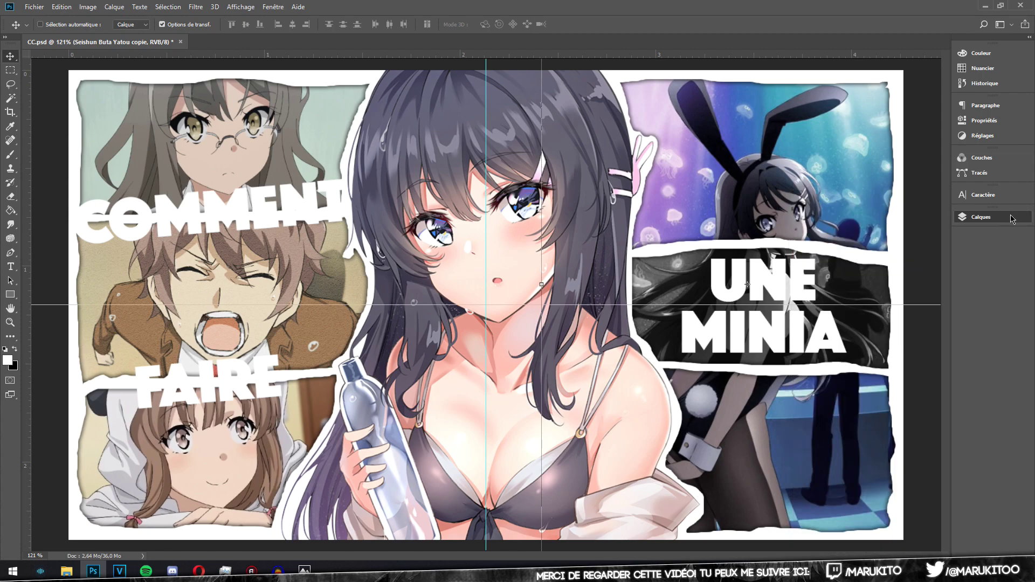
click(196, 7)
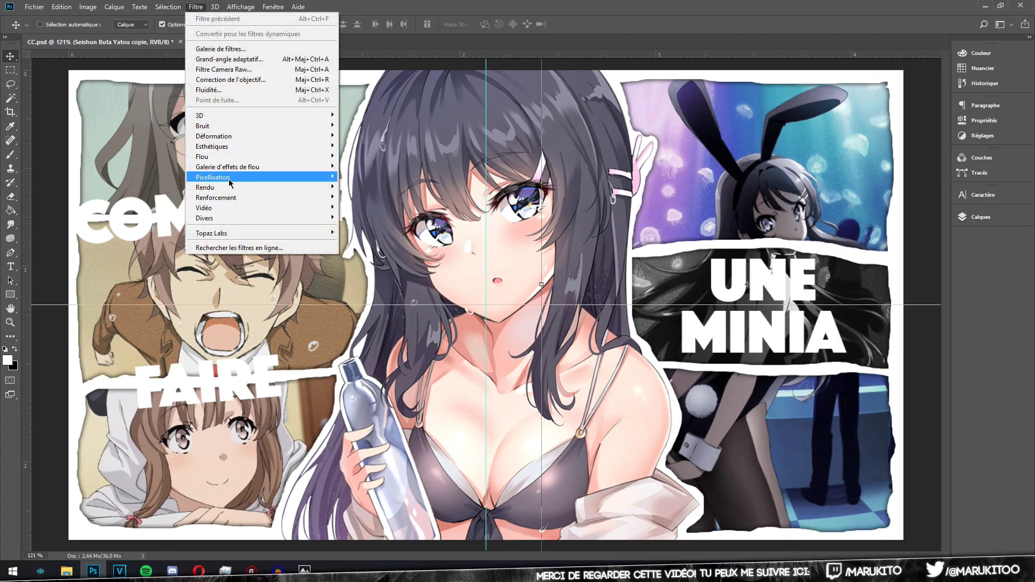
mouse_move(243, 156)
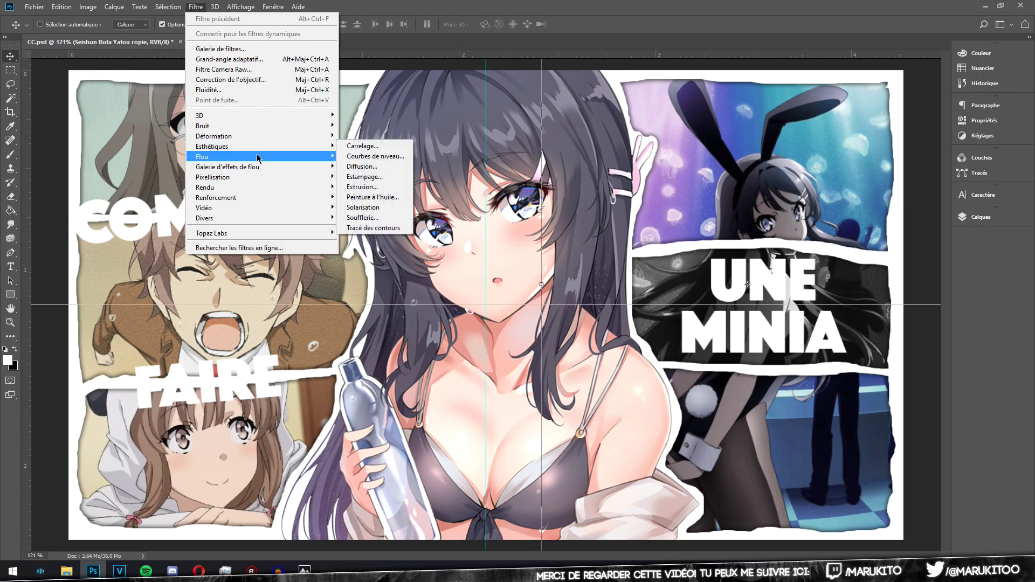
click(385, 202)
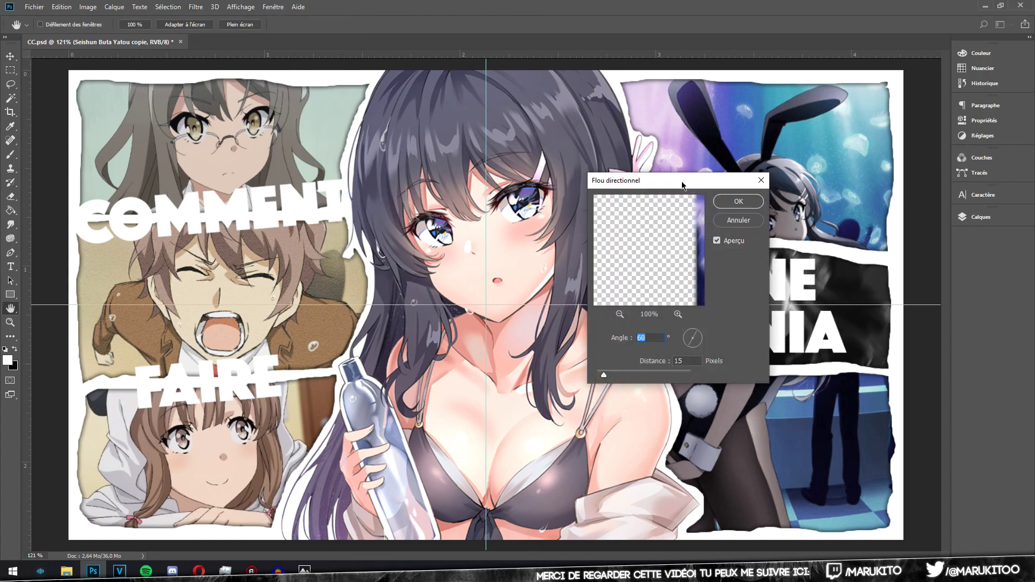
drag(668, 176, 434, 166)
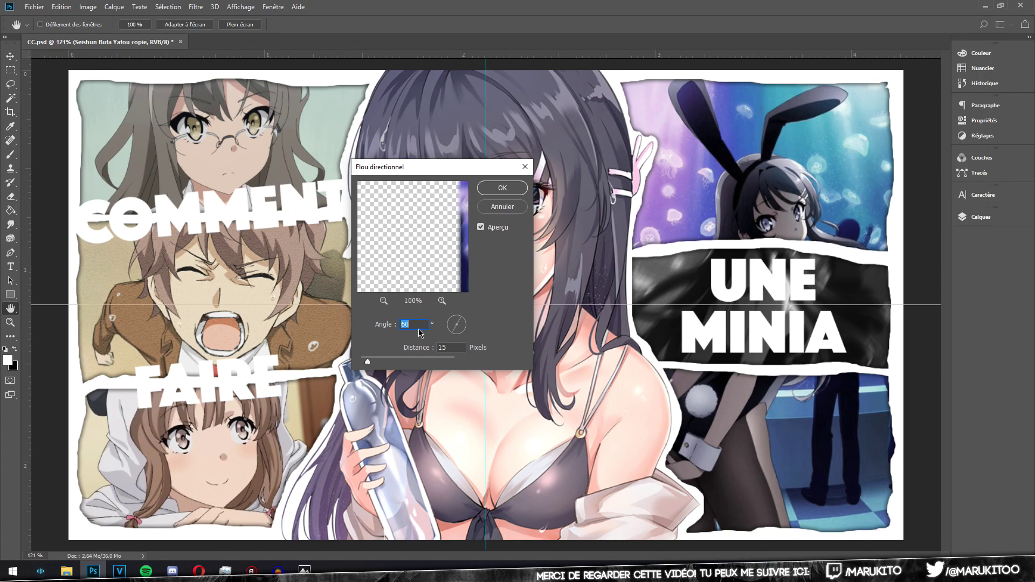
click(447, 348)
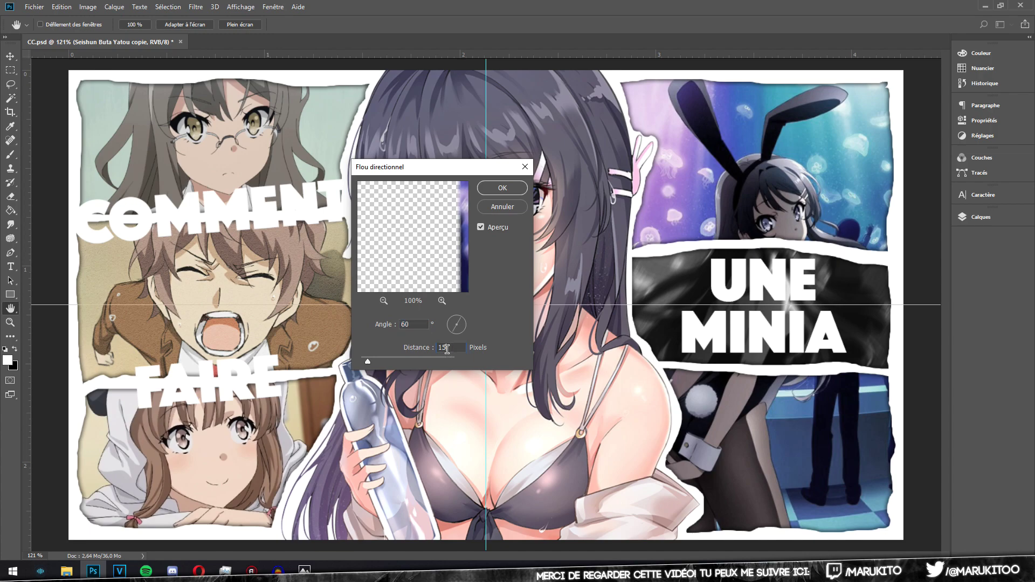
click(514, 192)
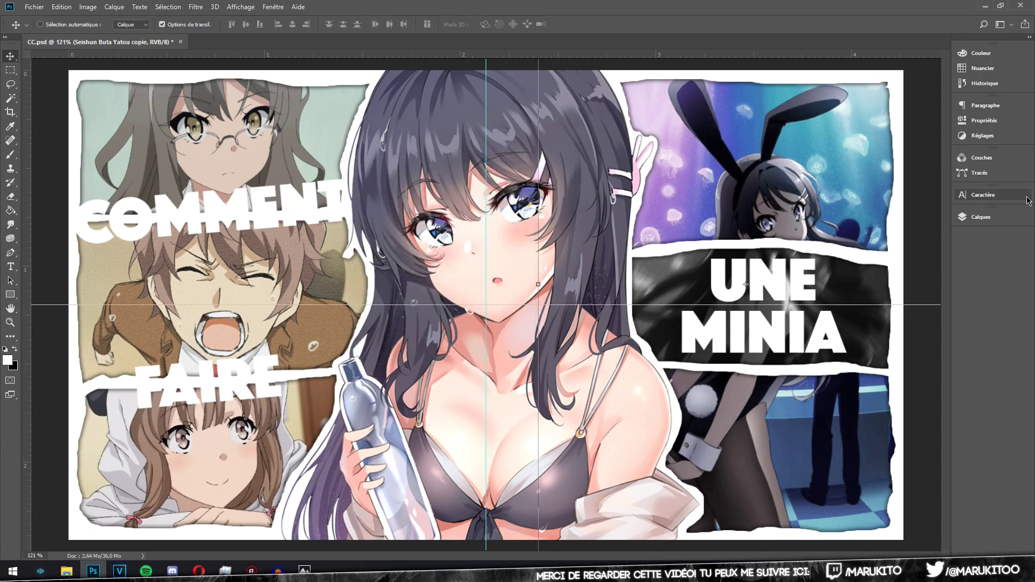
click(979, 216)
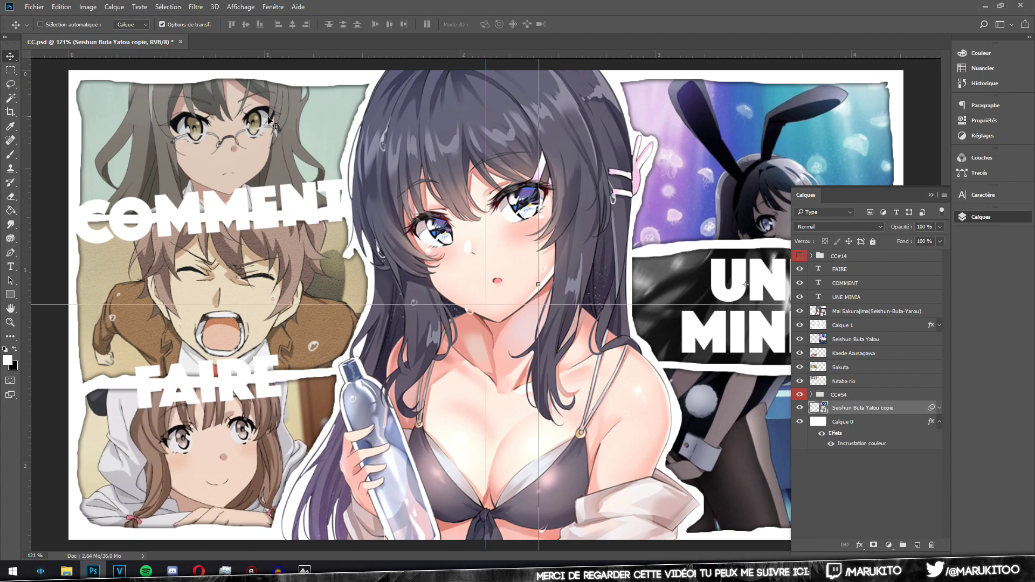
Add a white gradient overlay to FAIRE, setting the left stop to f9f9f9
click(896, 269)
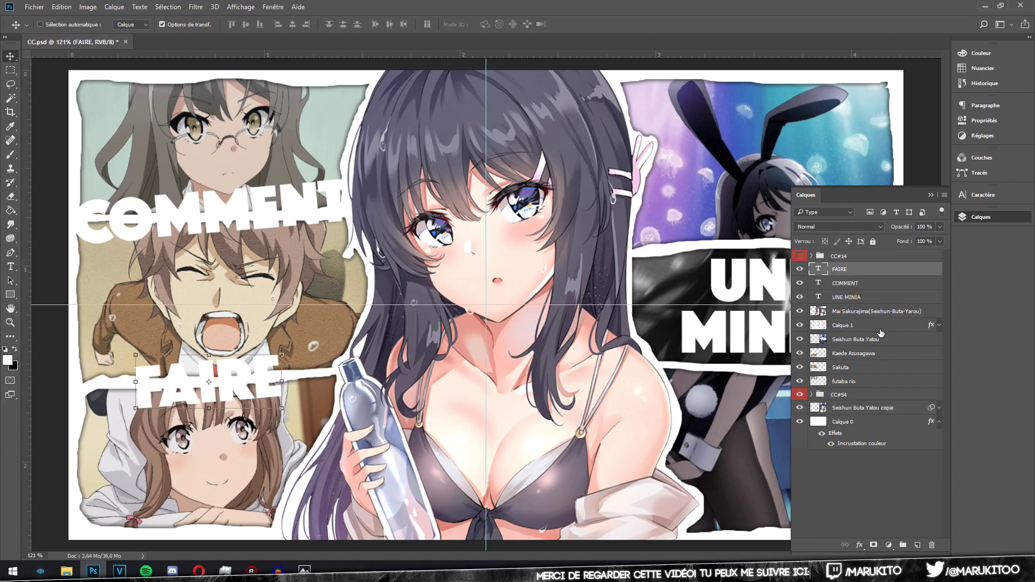
double_click(879, 270)
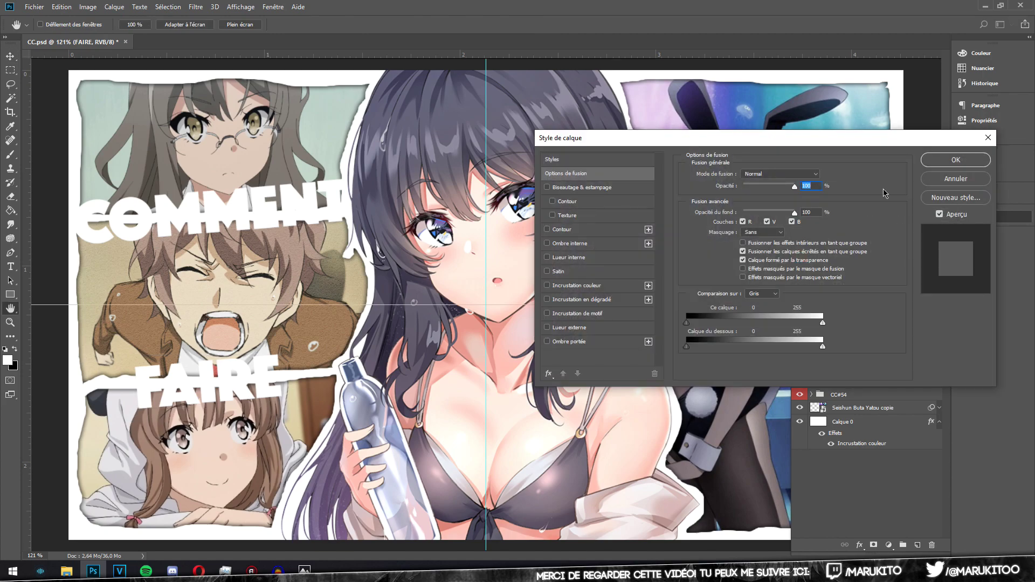
click(600, 302)
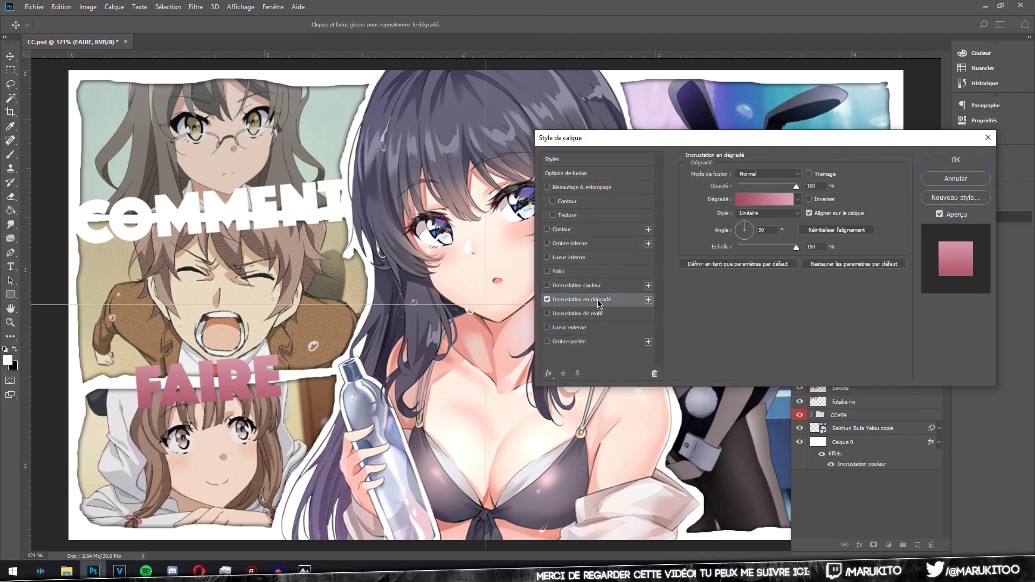
click(773, 201)
click(724, 373)
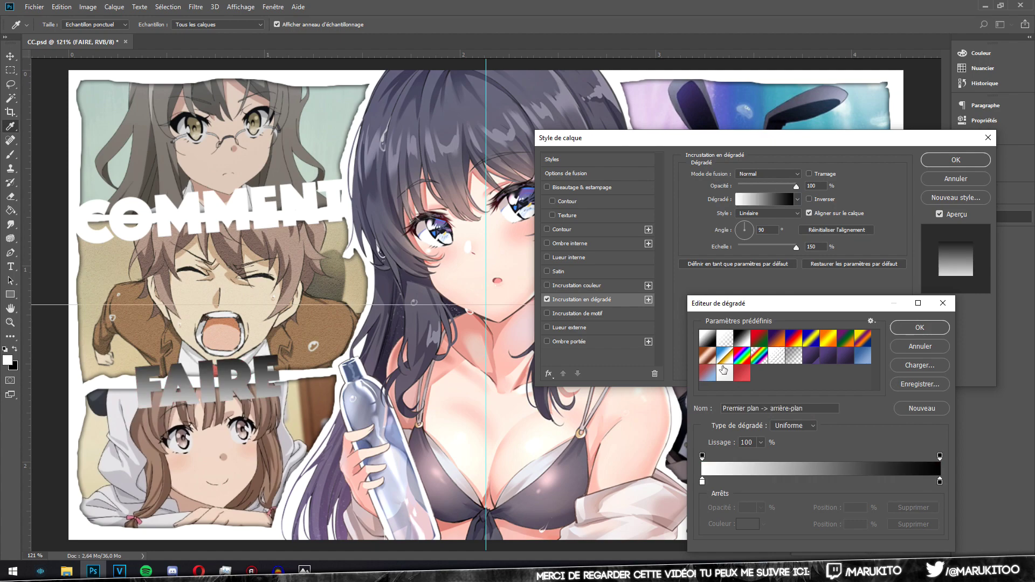
double_click(703, 480)
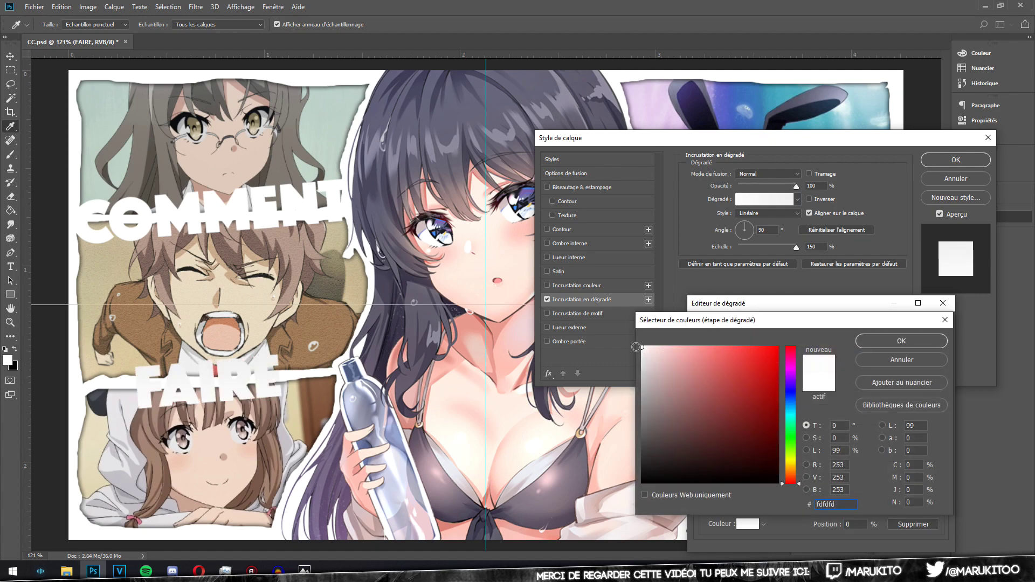
text(f9f9f9)
click(893, 345)
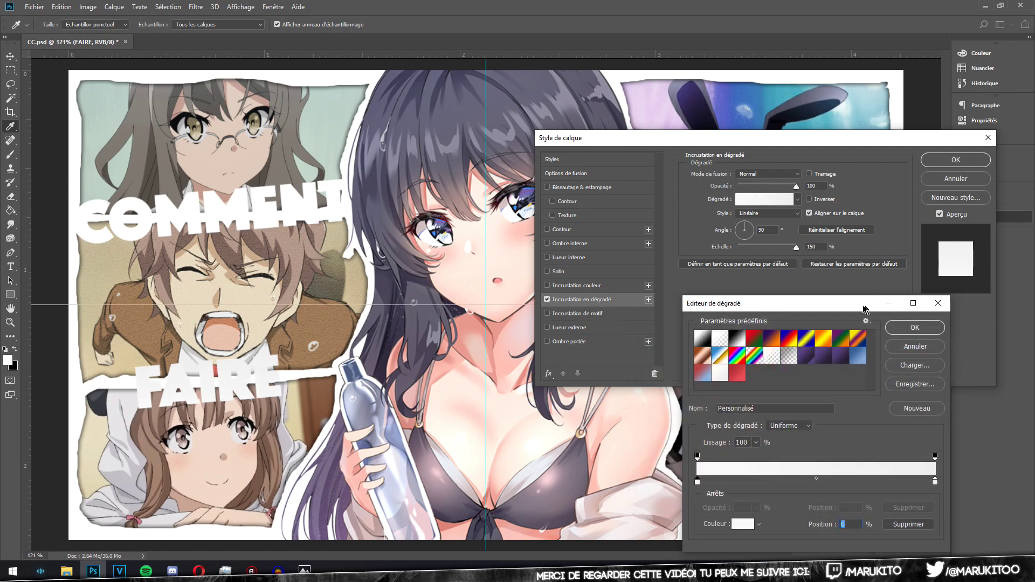
click(870, 449)
double_click(868, 449)
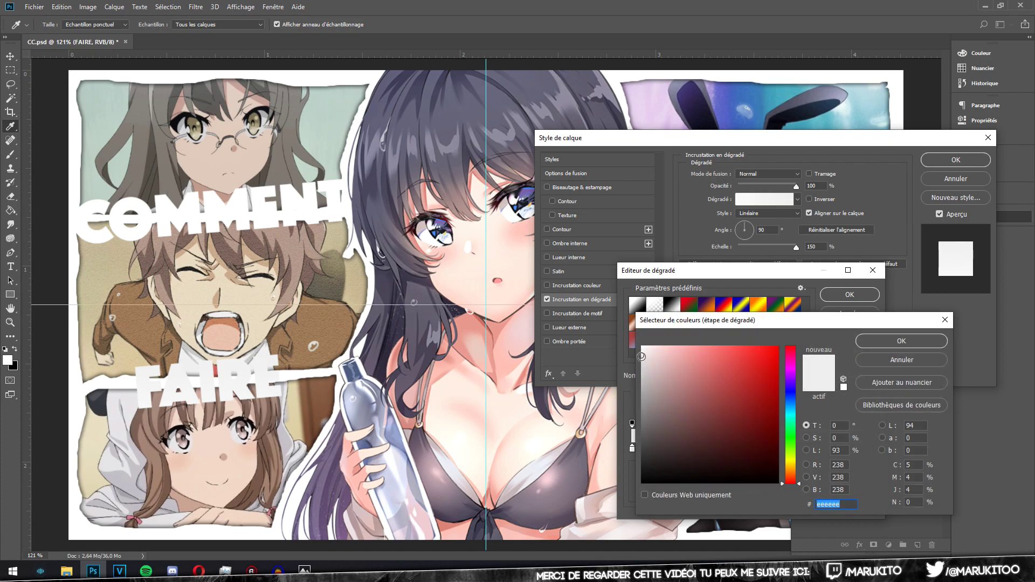
click(882, 339)
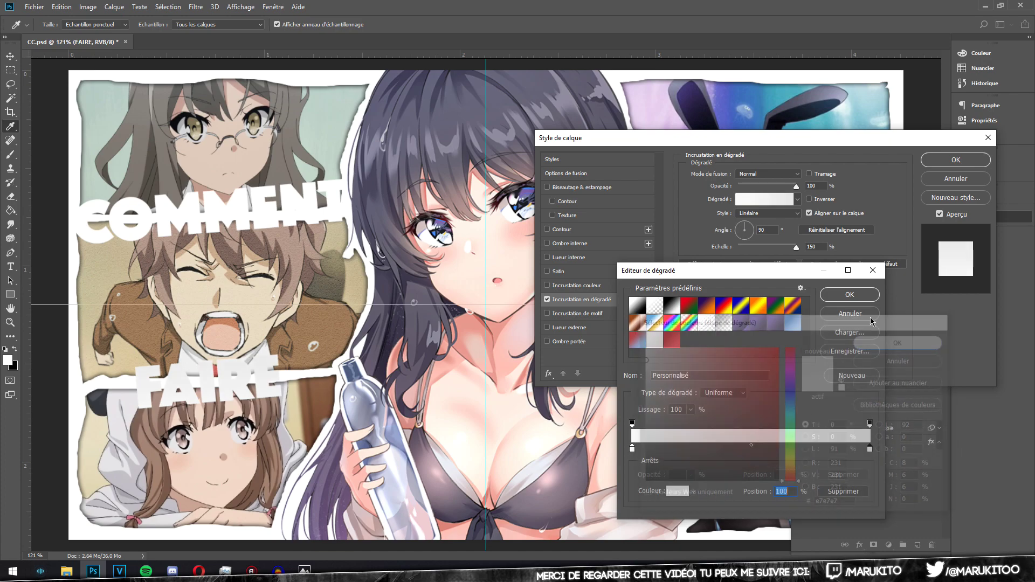
click(854, 295)
Add a drop shadow with slightly more spread and a 10 px inner glow to FAIRE
click(595, 344)
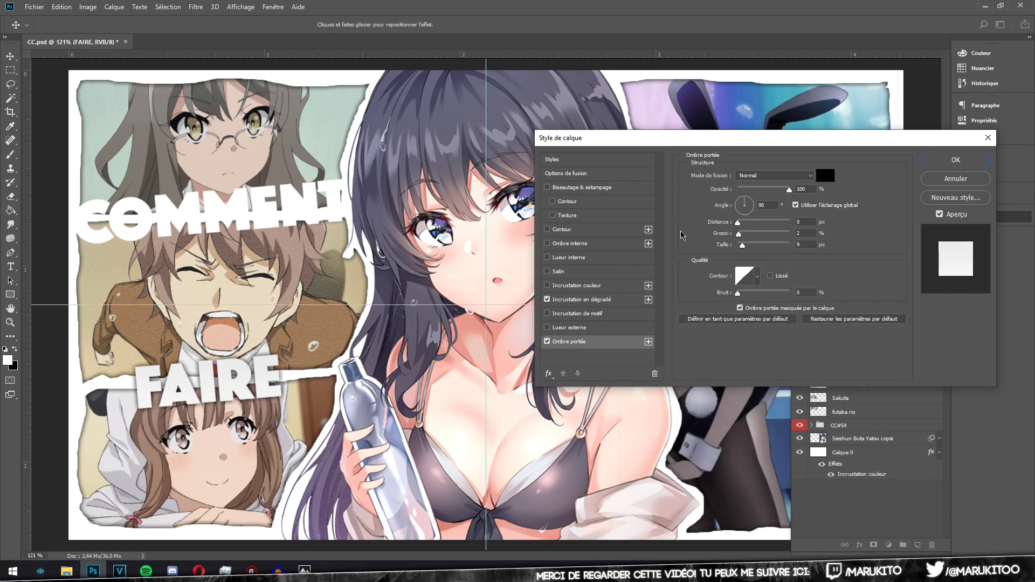
drag(738, 234, 740, 236)
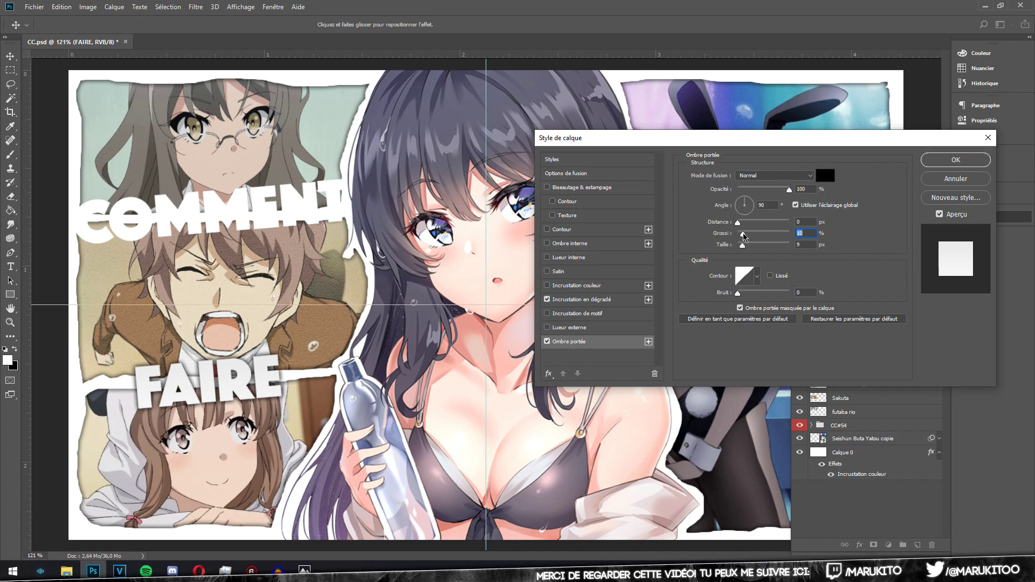
click(564, 259)
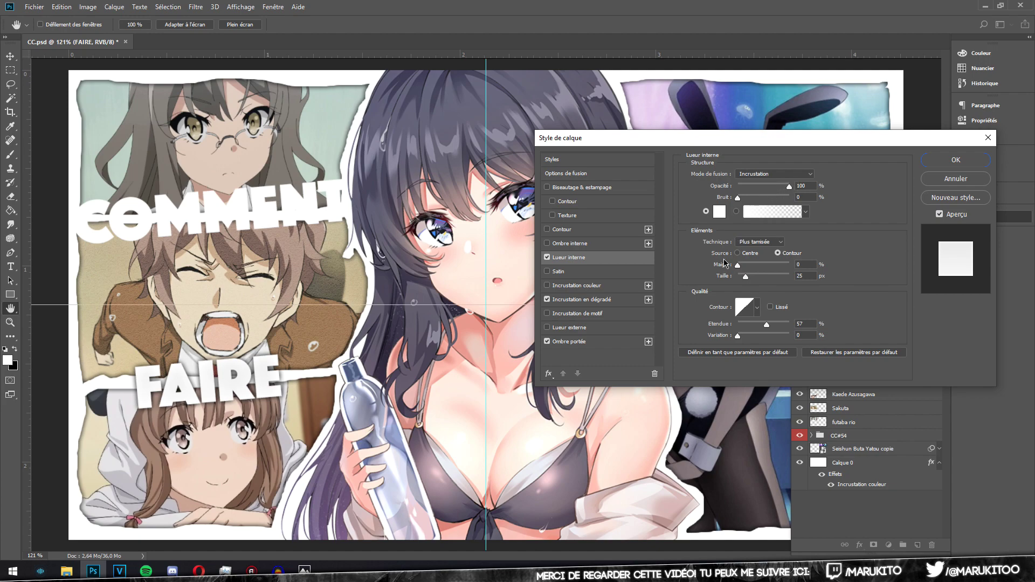
click(548, 257)
click(548, 258)
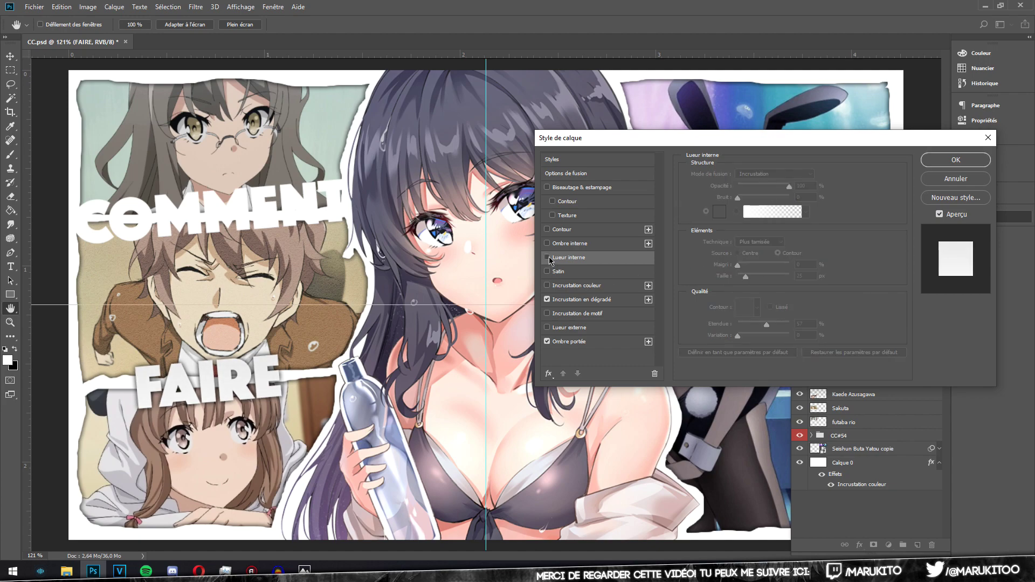
drag(747, 276, 743, 276)
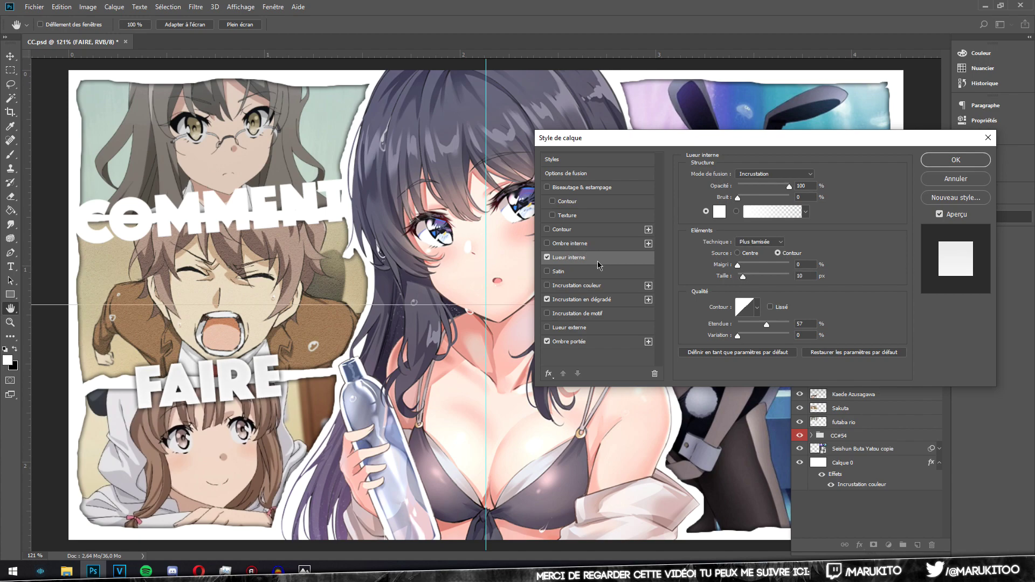
click(576, 300)
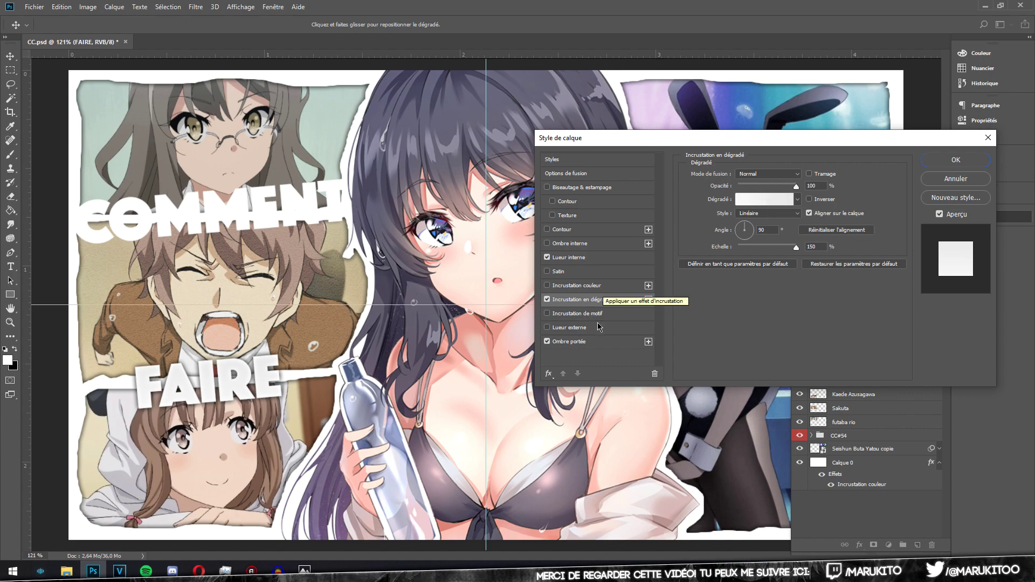
click(569, 343)
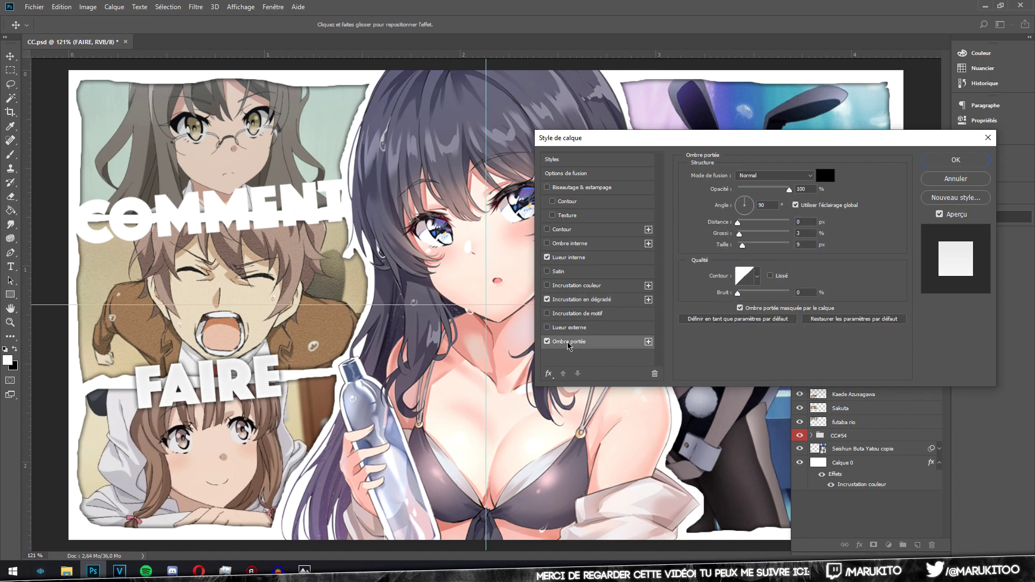
click(948, 164)
click(942, 270)
Duplicate FAIRE twice, nudging the original down after each copy
key(ctrl+j)
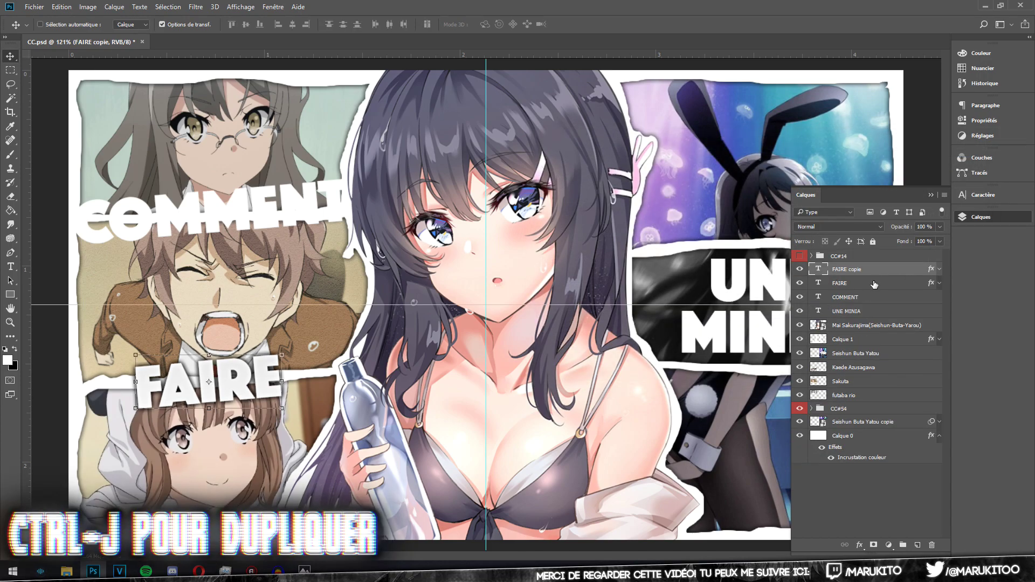
key(Down)
key(Down)
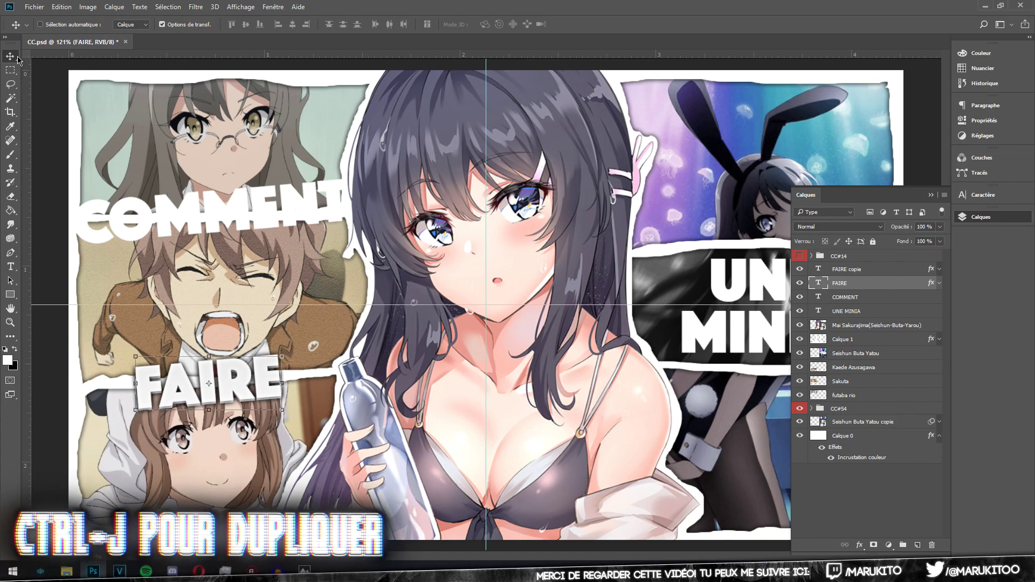
key(ctrl)
key(ctrl+j)
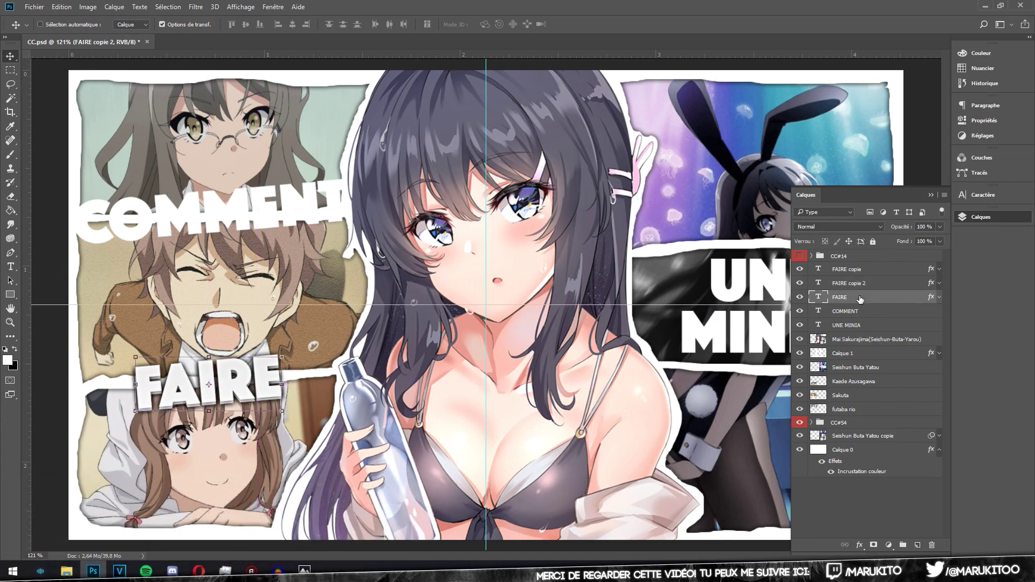
key(Down)
key(Down)
key(Down)
key(Down)
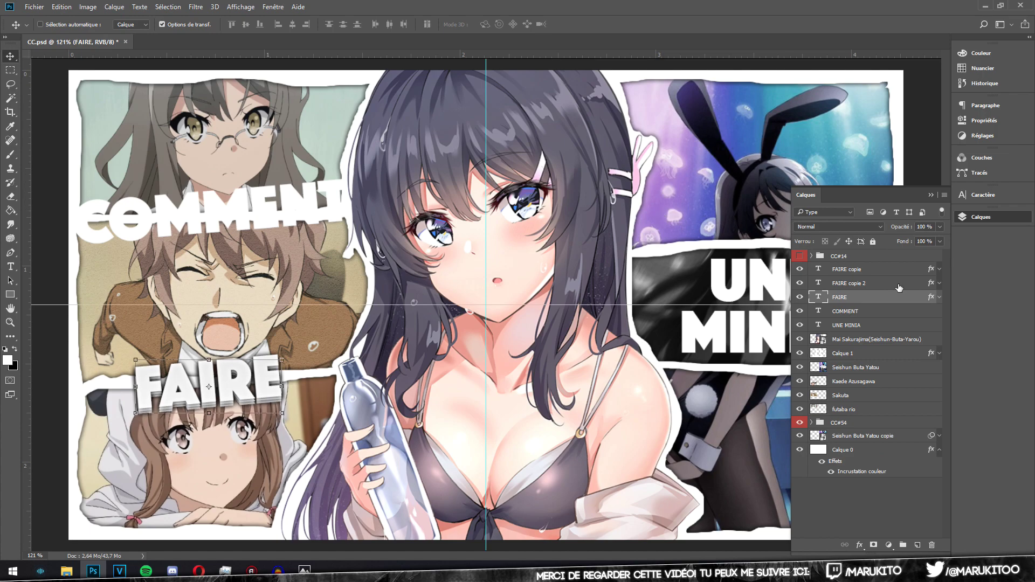
Raise the drop shadow's Grossi (choke) value on FAIRE copie
double_click(896, 269)
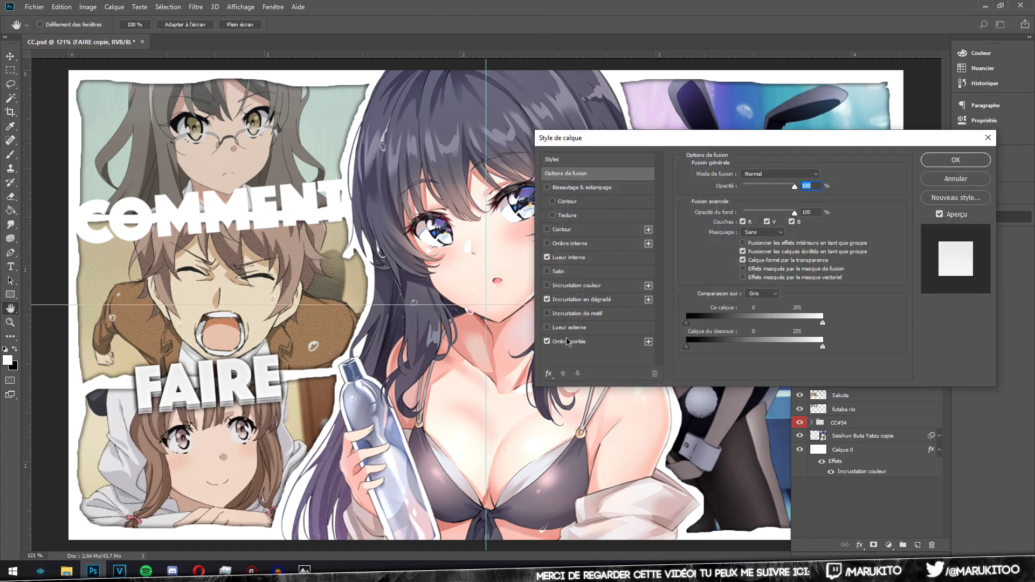
click(568, 341)
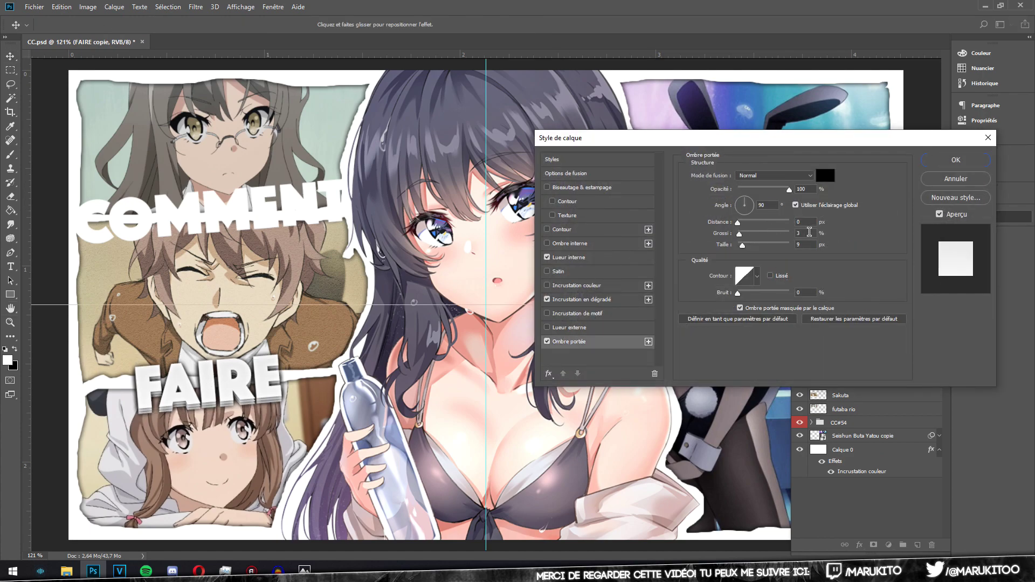
click(810, 232)
key(Up)
key(Up)
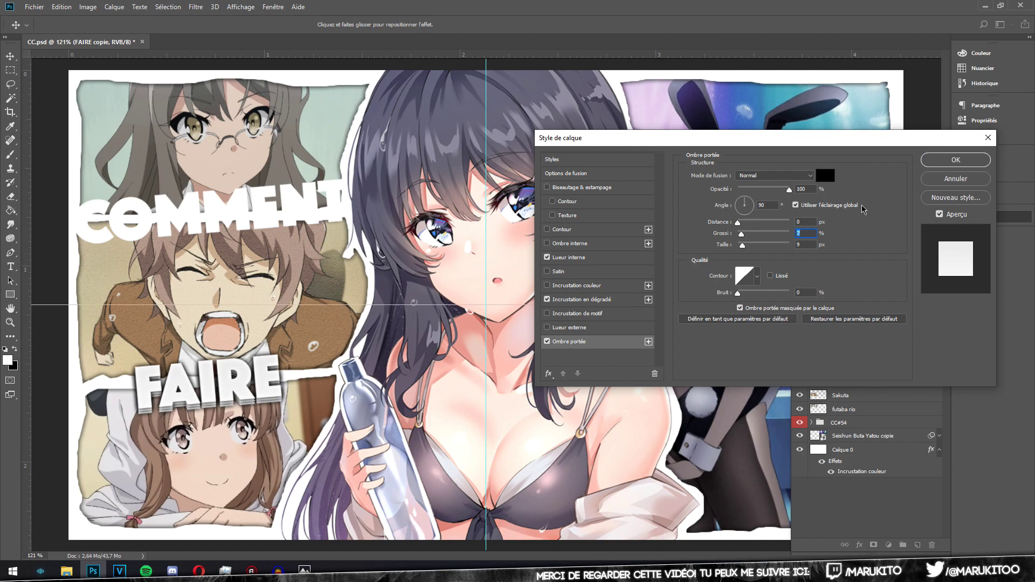
click(944, 160)
Copy FAIRE copie's layer style and paste it onto the other FAIRE layers
right_click(865, 273)
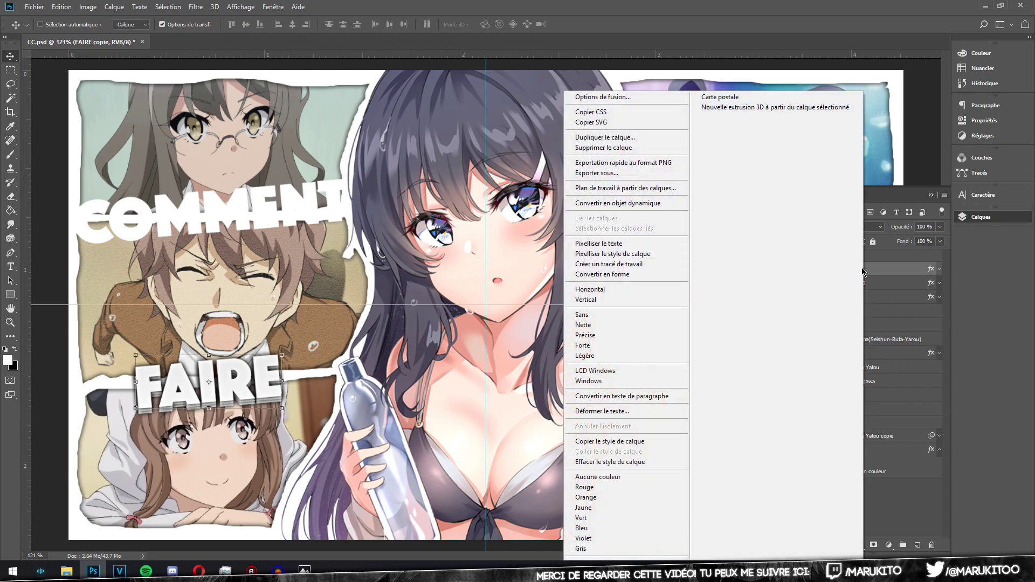
click(609, 442)
shift+click(858, 300)
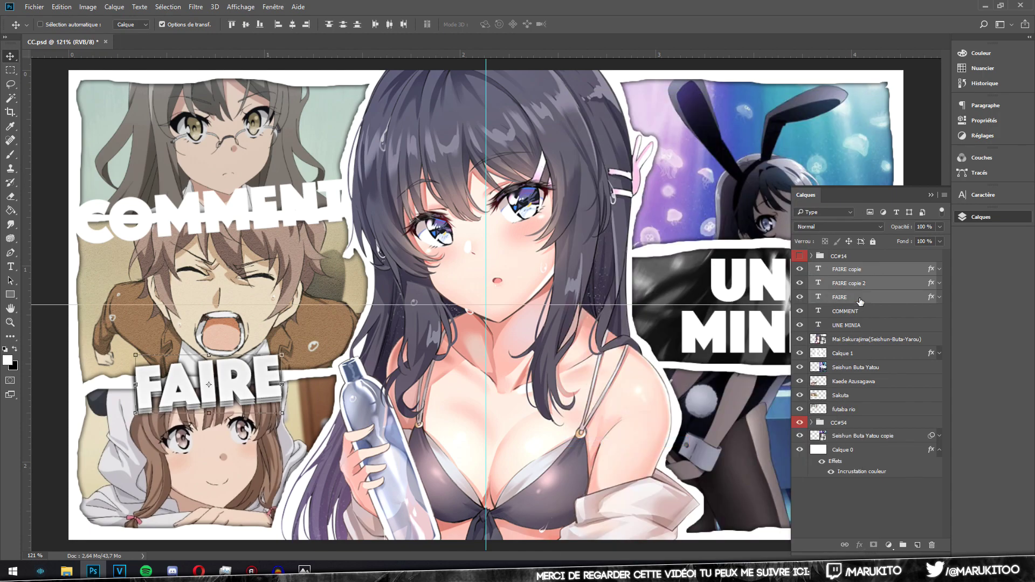
right_click(858, 300)
click(620, 452)
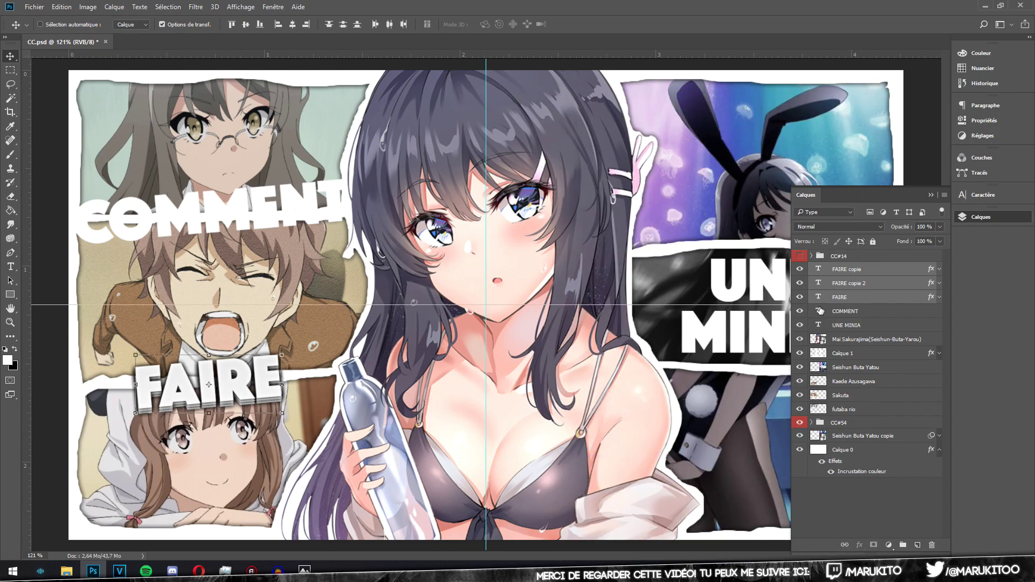
Paste the copied FAIRE layer style onto the COMMENT layer
click(863, 312)
right_click(864, 316)
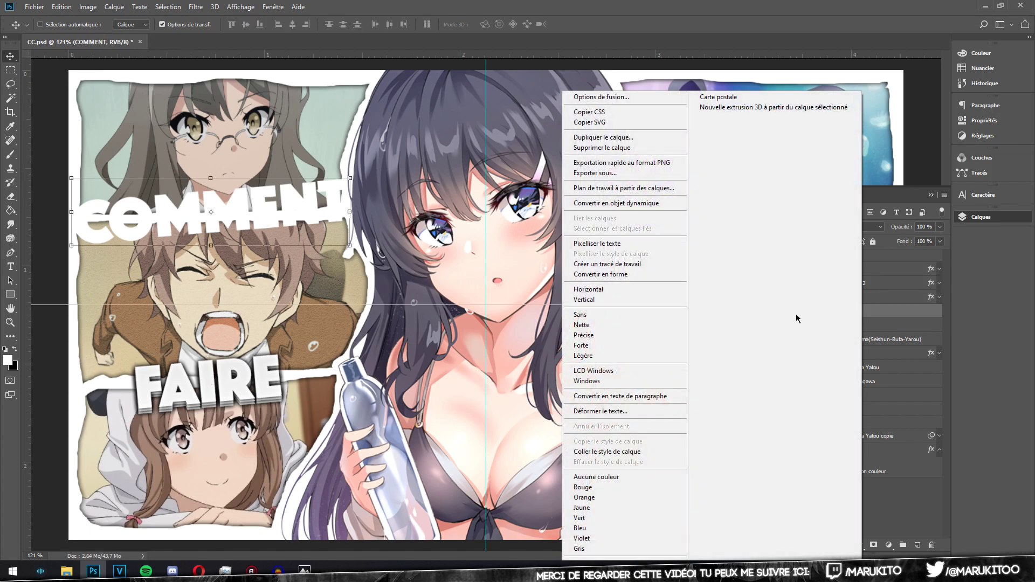
click(634, 456)
right_click(862, 268)
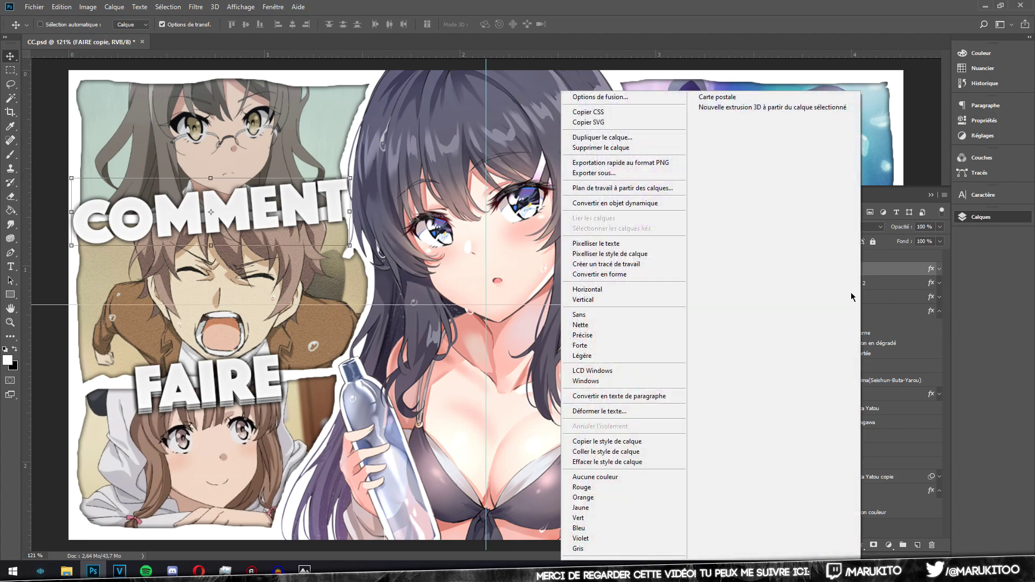
click(888, 311)
click(940, 312)
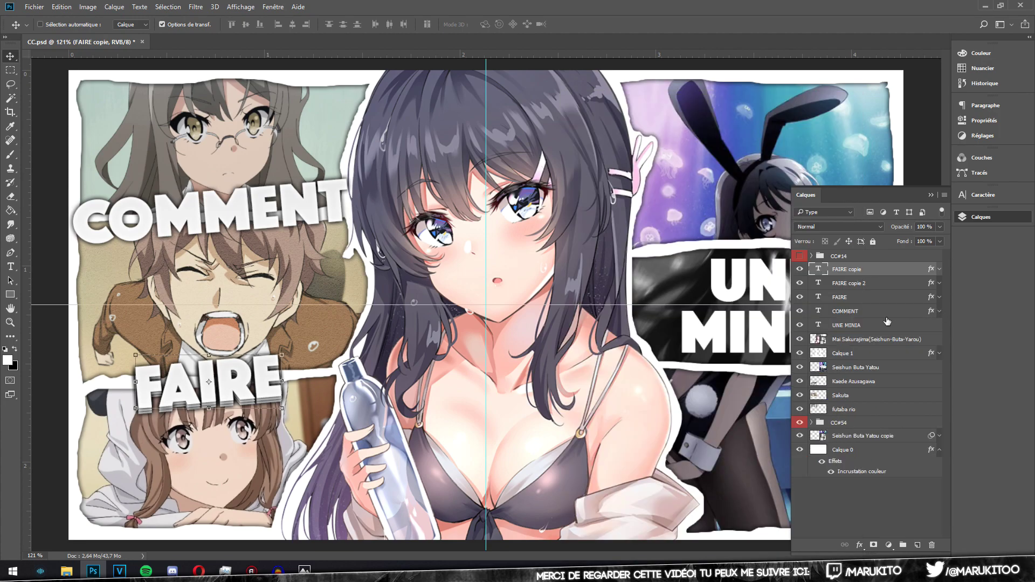
click(885, 312)
Duplicate COMMENT twice, nudging the original down after each copy
key(ctrl+j)
click(874, 326)
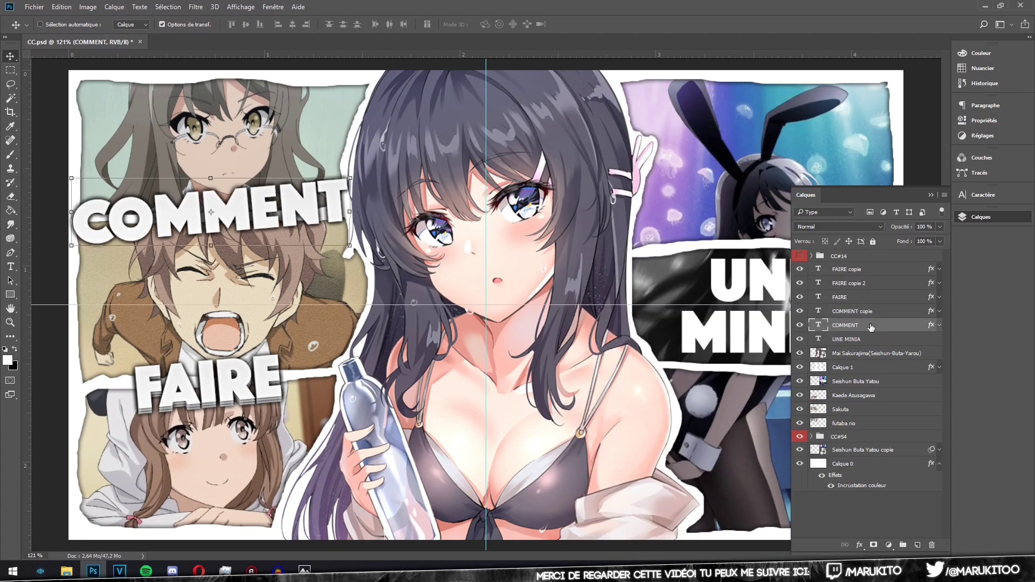
key(Down)
key(Down)
key(Down)
key(Down)
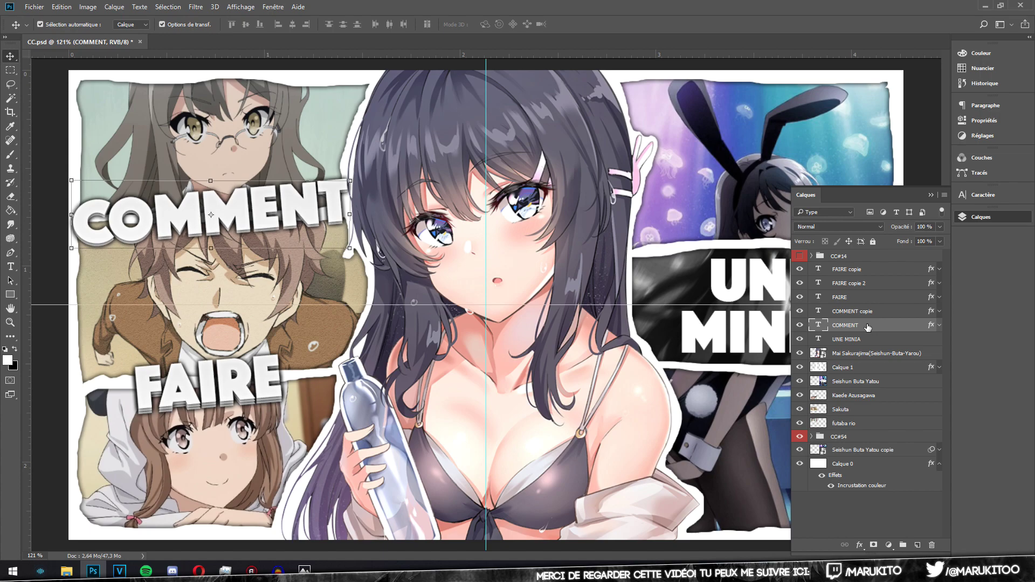
key(ctrl+j)
click(868, 339)
key(Down)
key(Down)
key(Down)
key(Down)
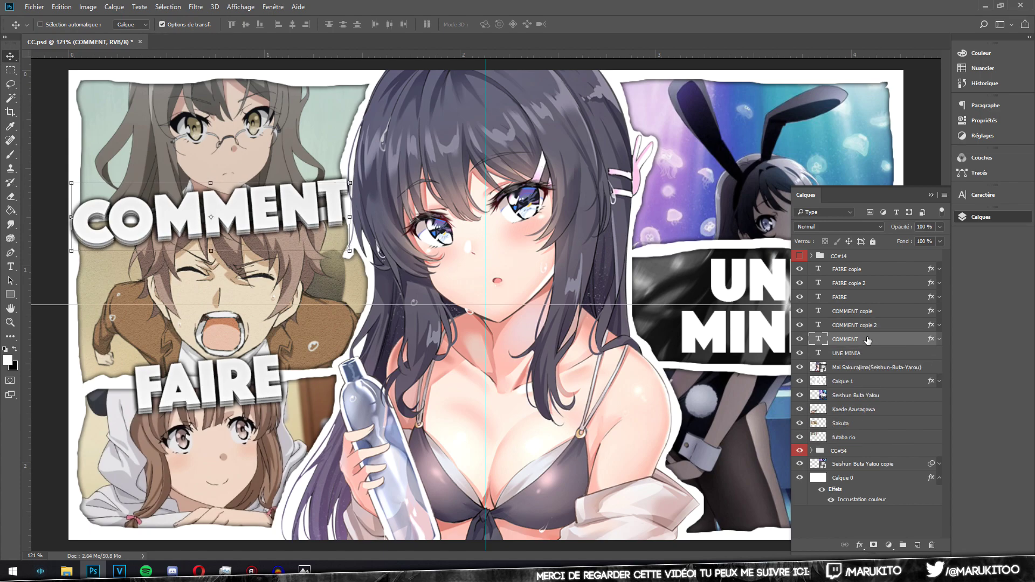
key(Down)
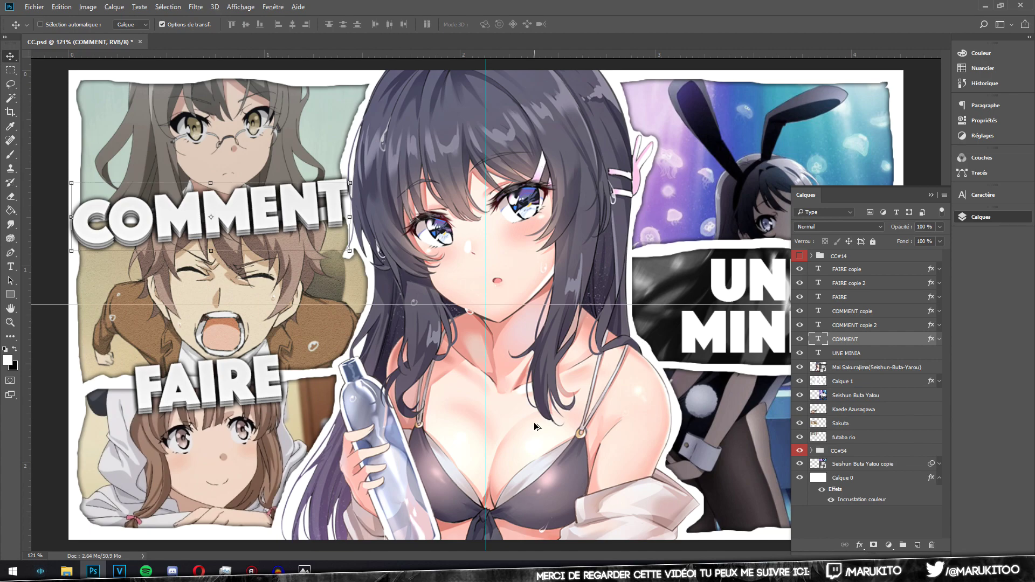
key(ctrl+minus)
Paste the copied layer style onto the UNE MINIA layer
key(ctrl+0)
right_click(888, 353)
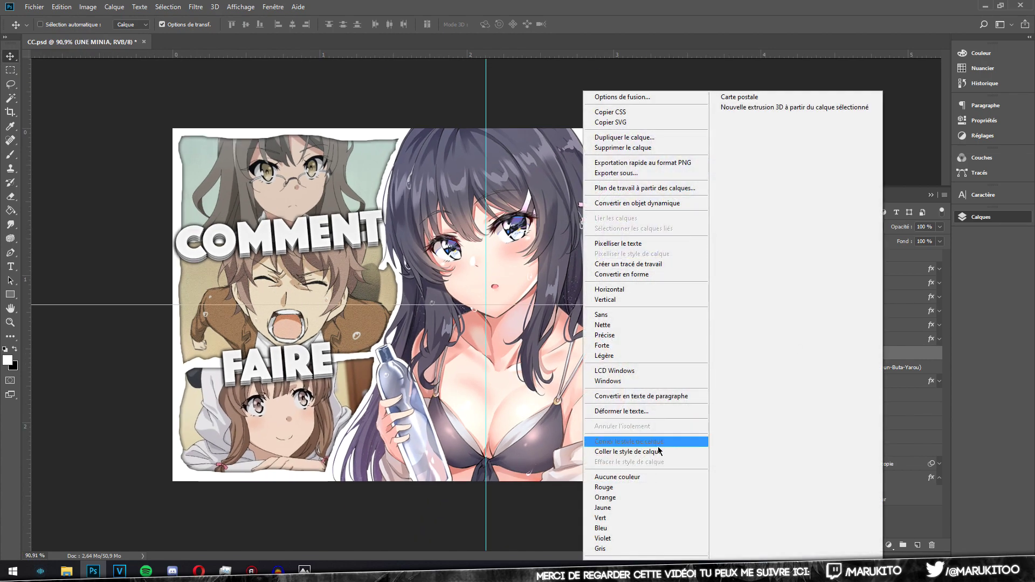
click(626, 444)
click(939, 354)
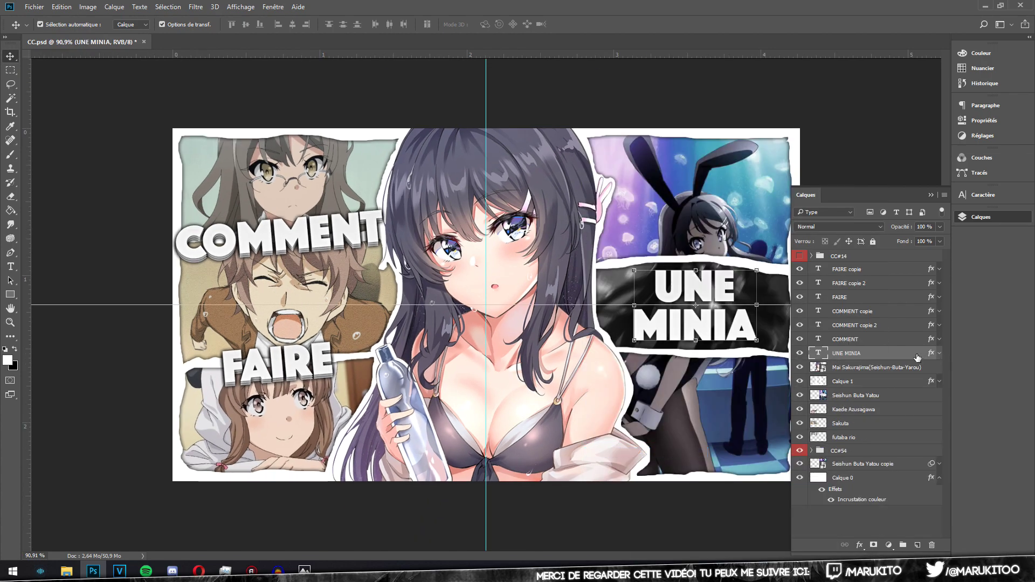
Duplicate UNE MINIA twice, nudging the original down after each copy, then check the result
key(ctrl+j)
click(886, 369)
key(Down)
key(Down)
key(Down)
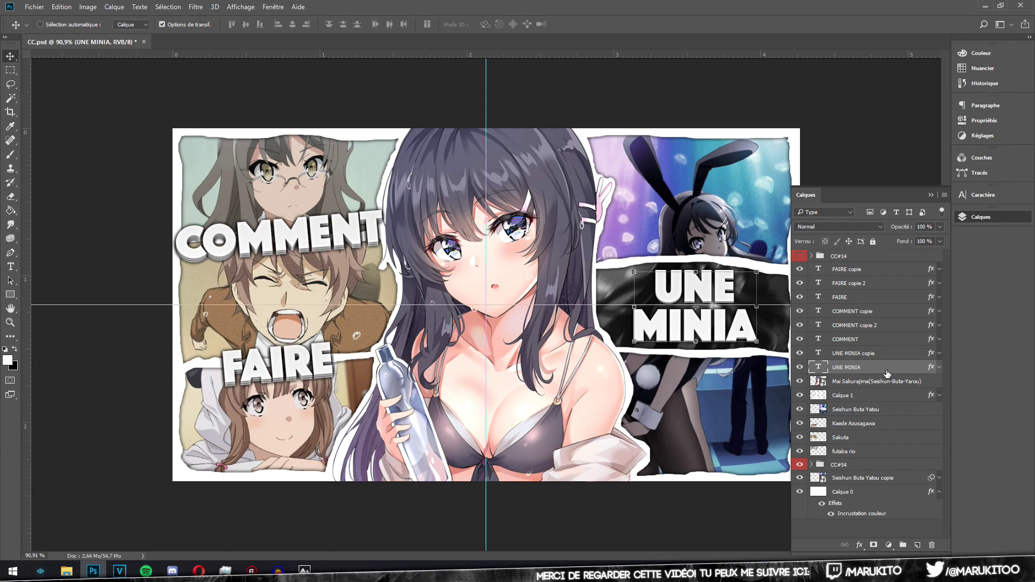
key(Down)
key(ctrl+j)
click(881, 383)
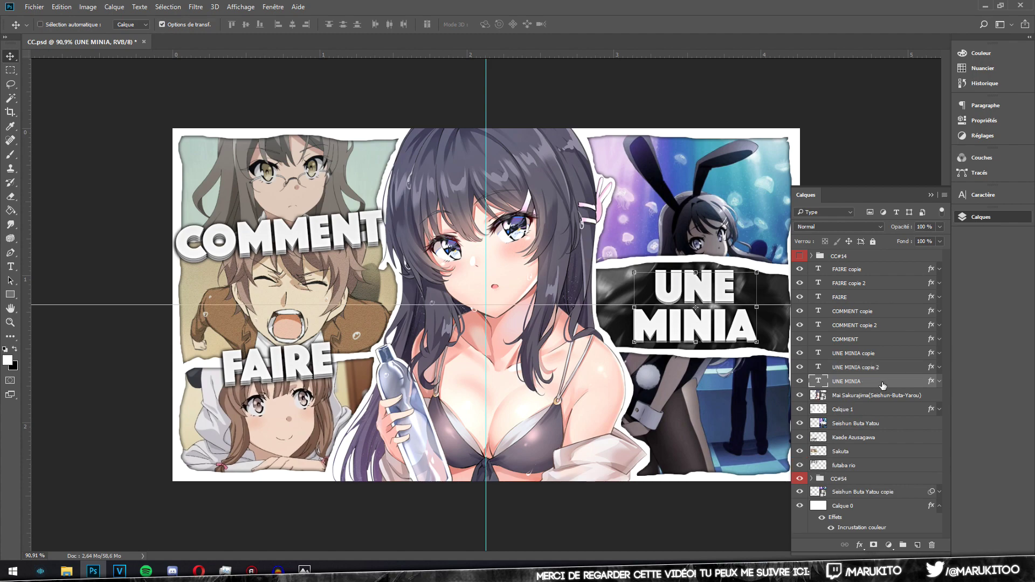
key(Down)
key(Down)
key(Down)
key(Down)
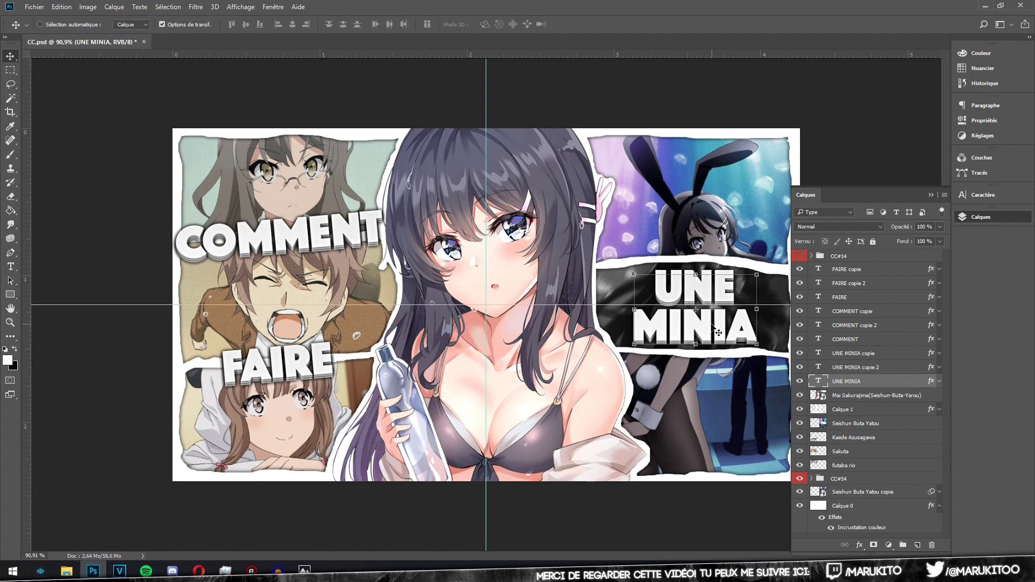
scroll(536, 308, up, 3)
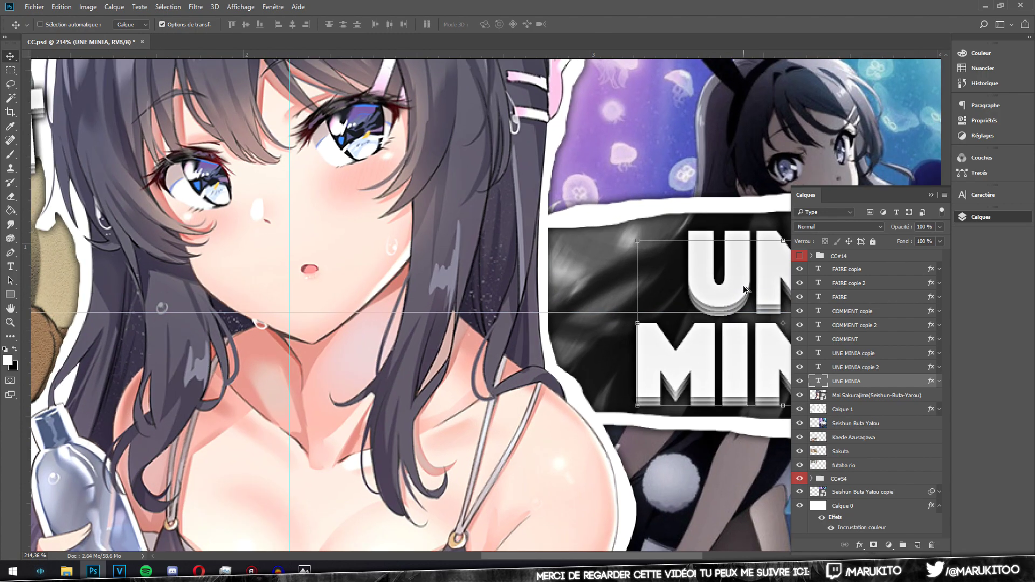
scroll(744, 290, down, 2)
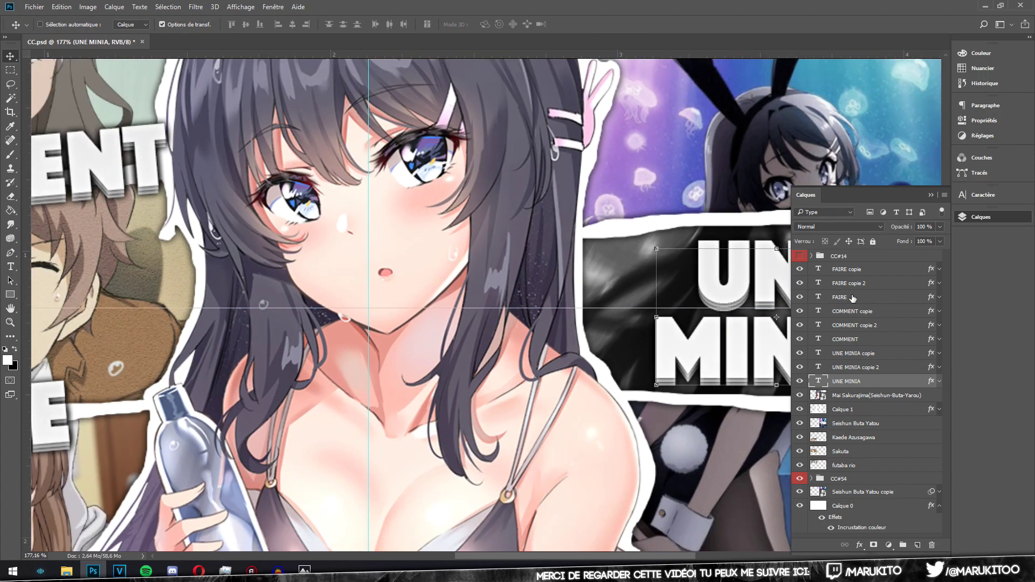
scroll(522, 284, down, 2)
scroll(377, 269, down, 2)
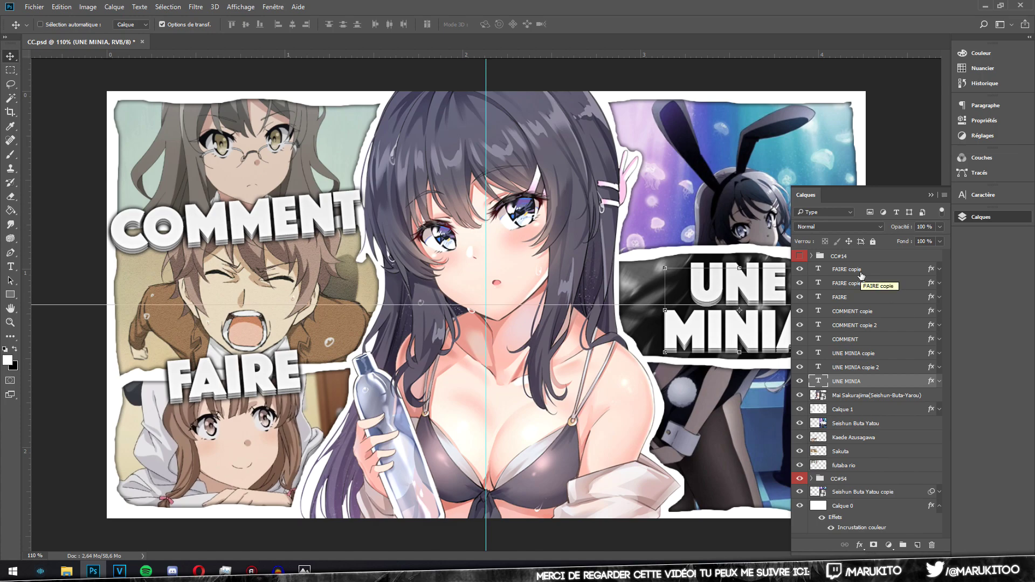
Place the Ressource 4 texture so it covers the whole thumbnail
click(67, 571)
drag(664, 278, 244, 286)
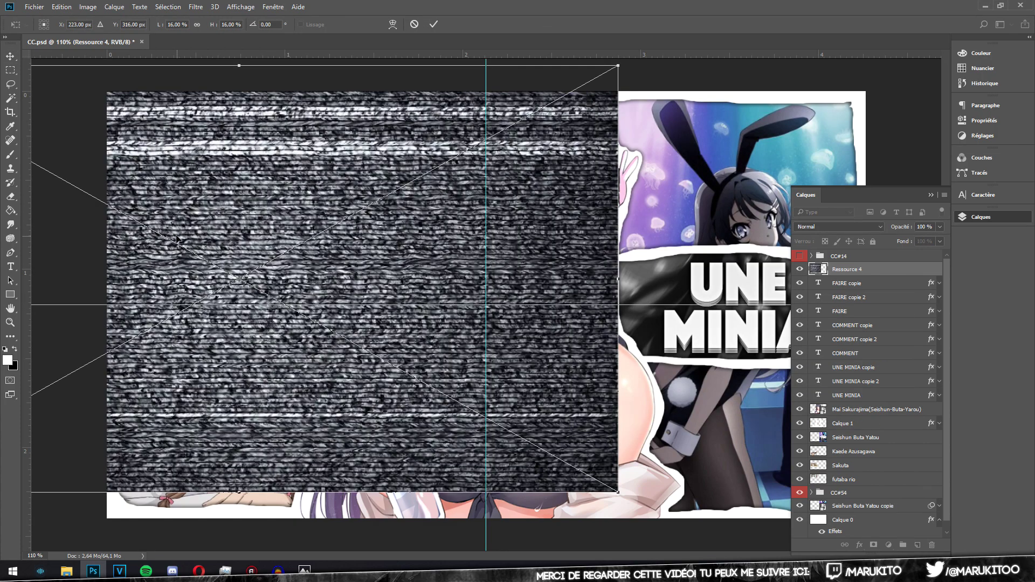
drag(177, 238, 425, 263)
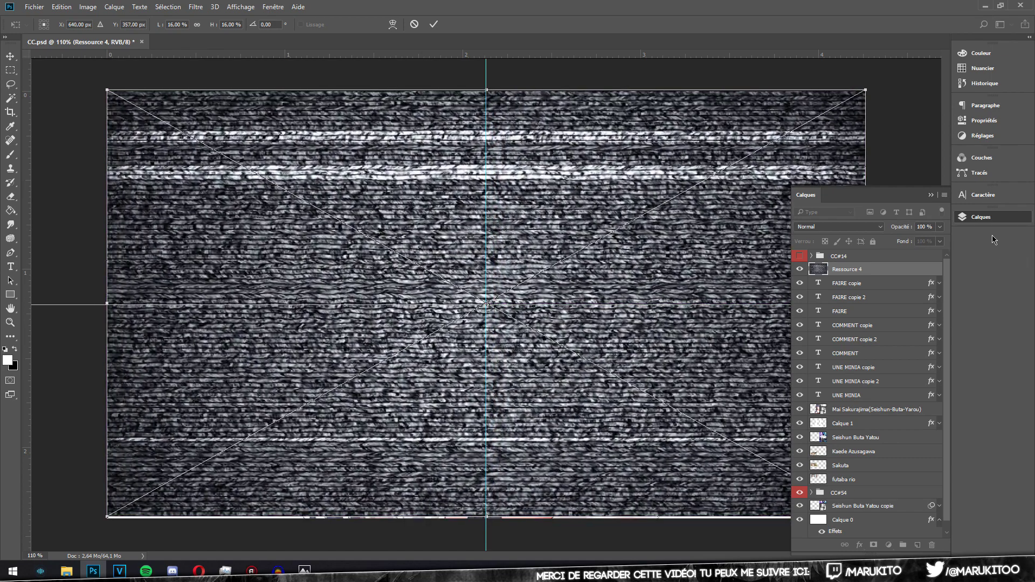
key(Return)
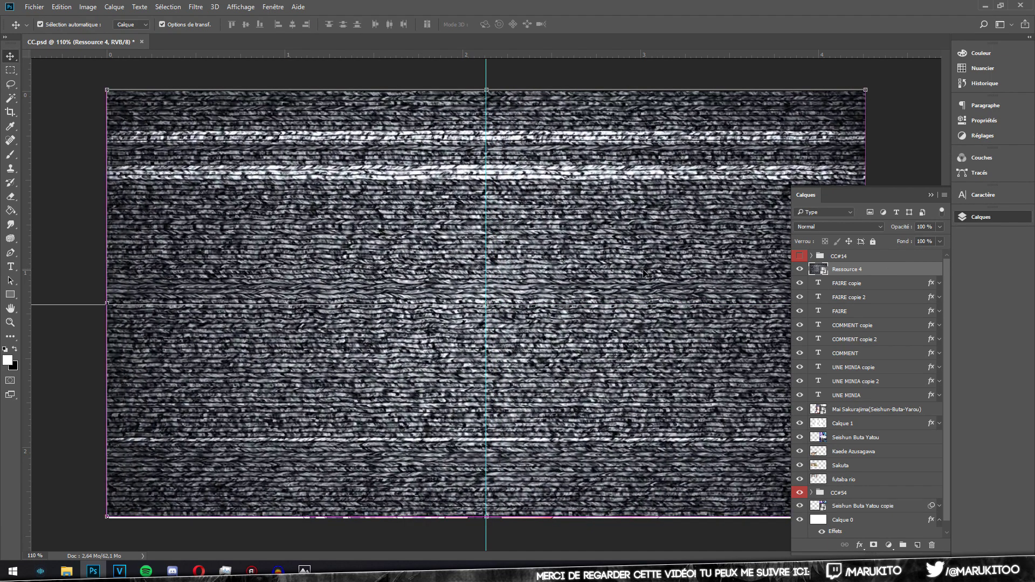
Desaturate the texture with Saturation -100 and set its blend mode to Incrustation
key(ctrl+u)
drag(460, 228, 309, 226)
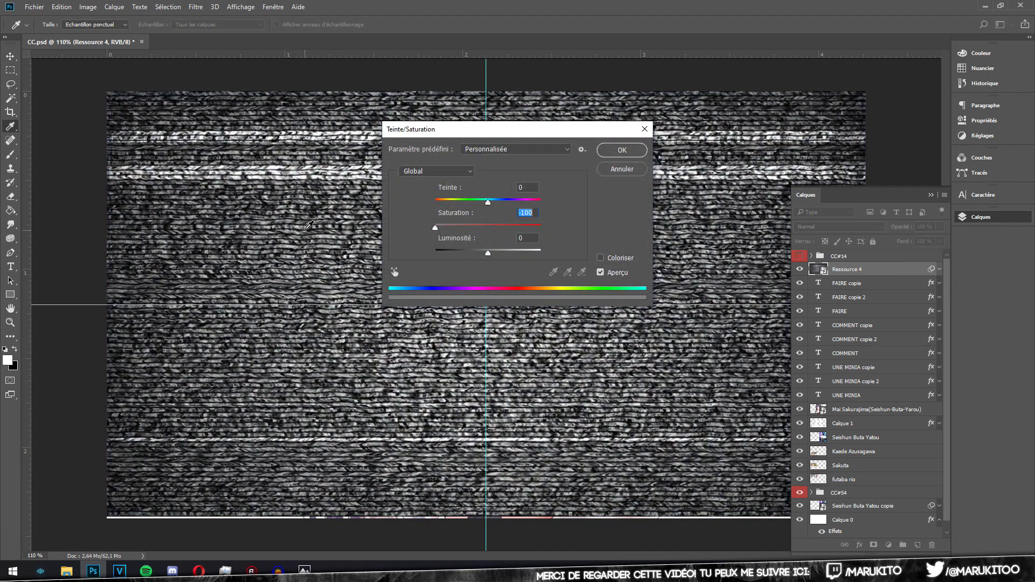
click(623, 150)
key(v)
click(838, 226)
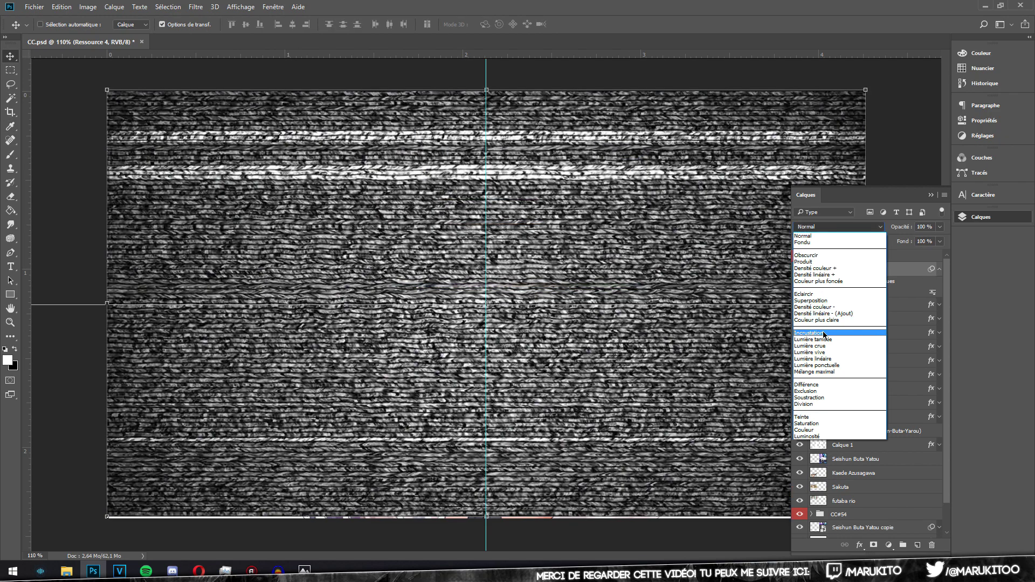
click(824, 333)
Commit the texture transform and lower its opacity to 5%
key(ctrl+t)
key(Return)
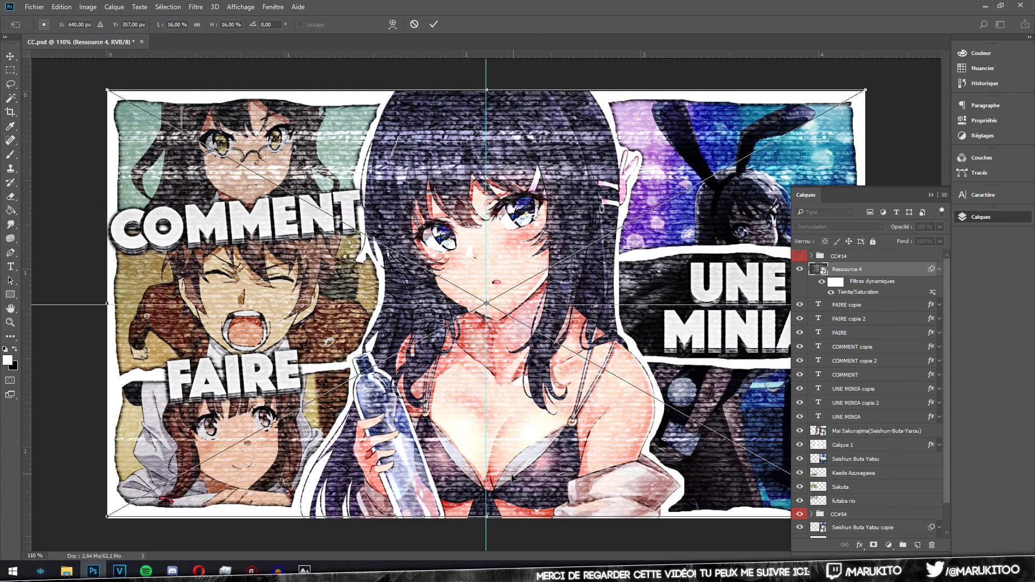
key(Return)
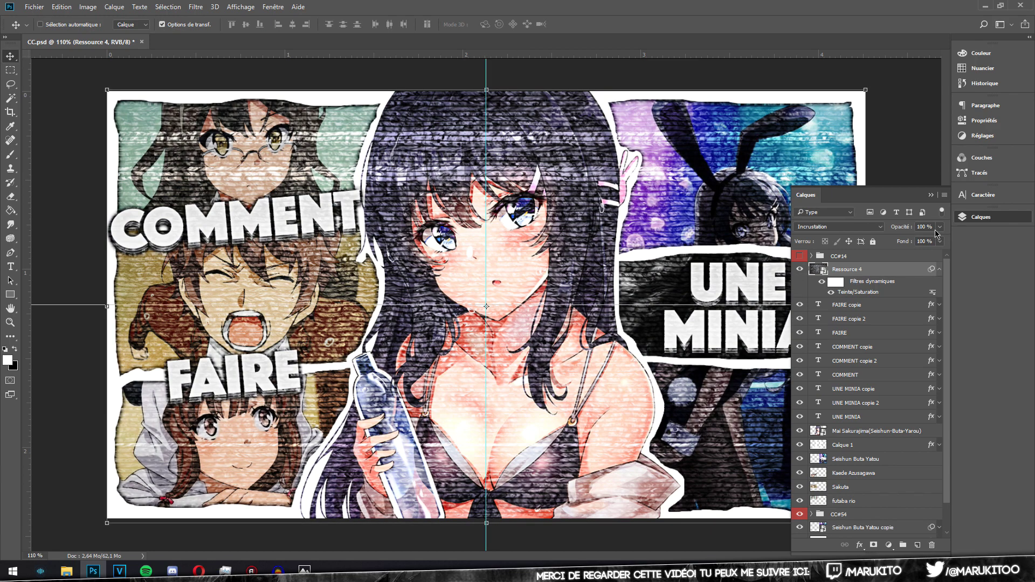
click(941, 228)
drag(921, 241, 896, 241)
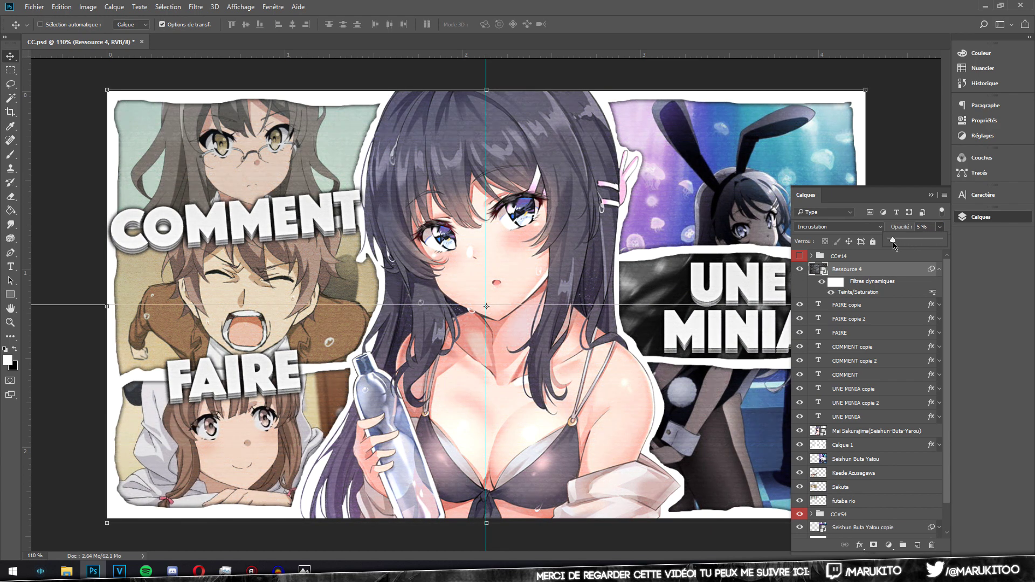
Toggle the CC#14 group and the texture visibility to compare the result
click(800, 257)
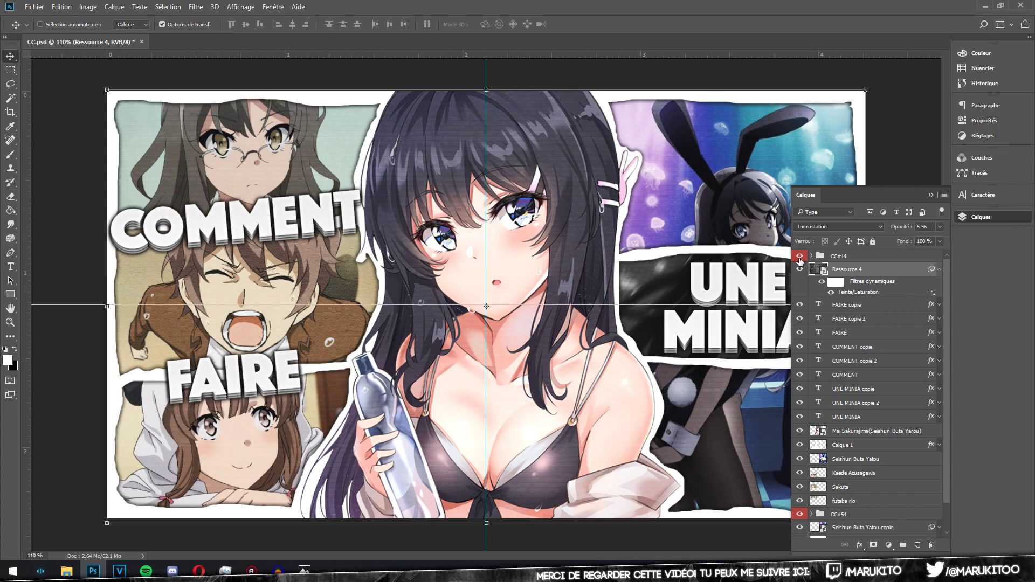
click(800, 257)
click(800, 257)
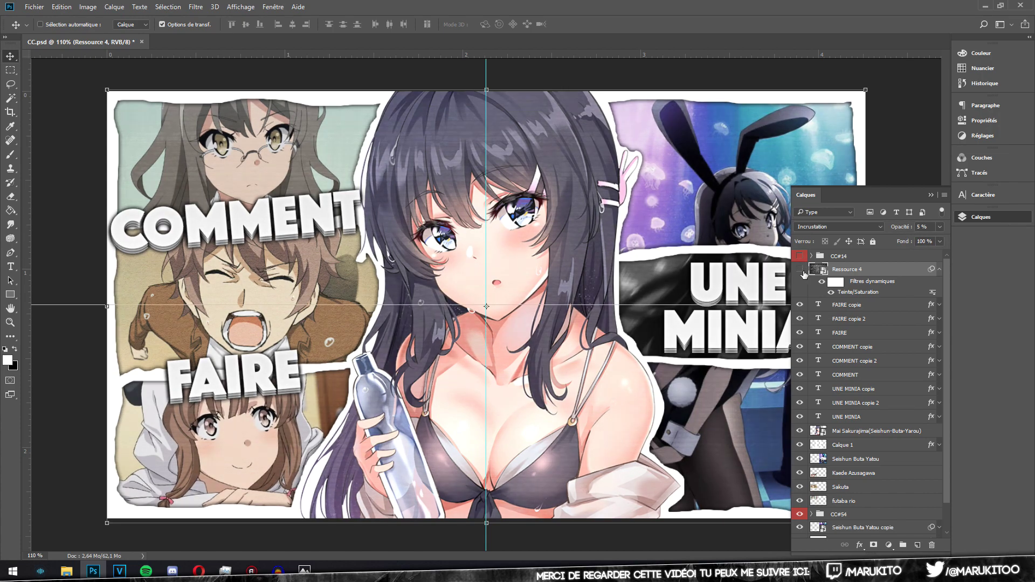
click(801, 271)
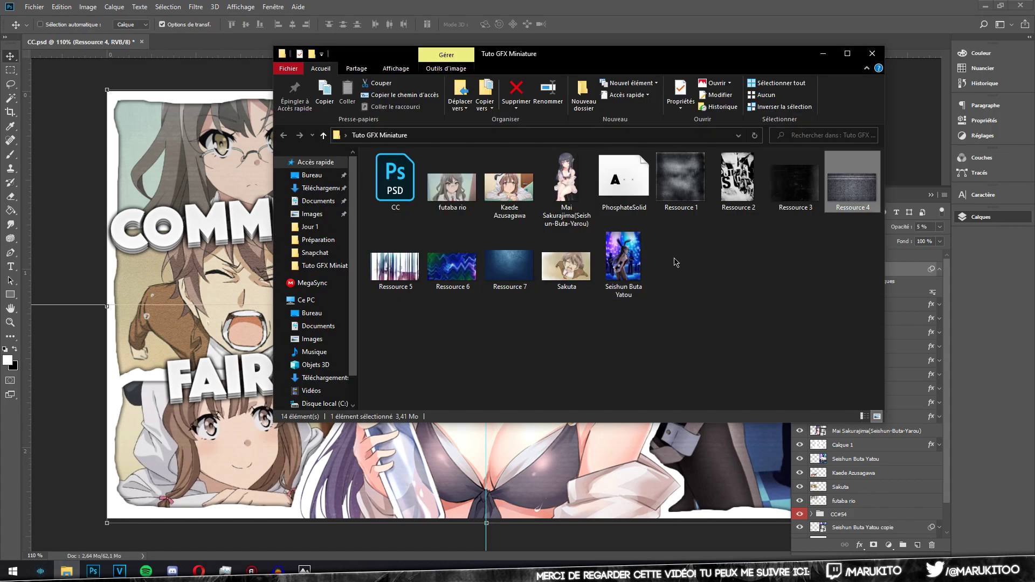
Place the Ressource 7 scratched texture and scale it to fill the canvas
click(67, 571)
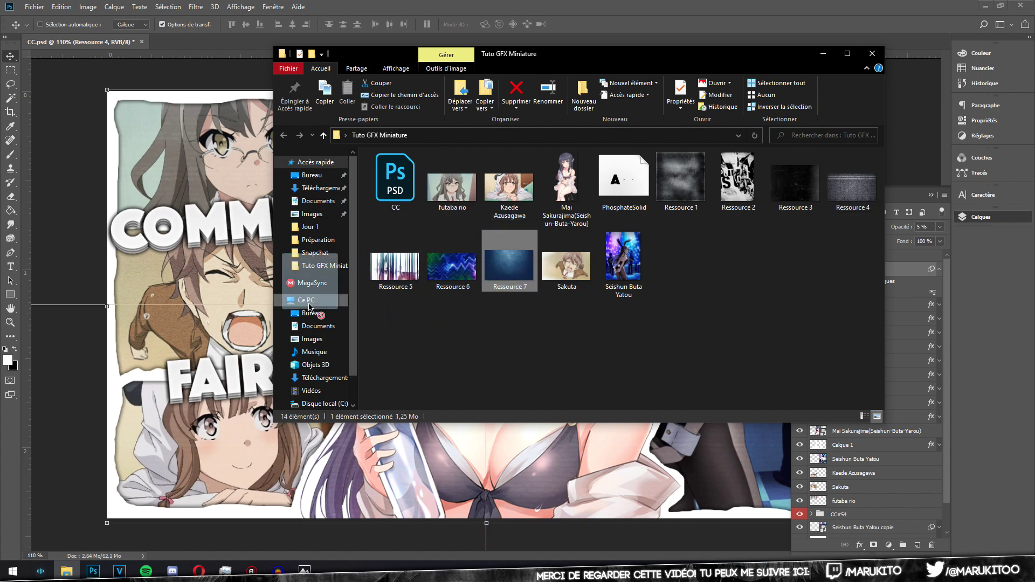
drag(527, 262, 293, 302)
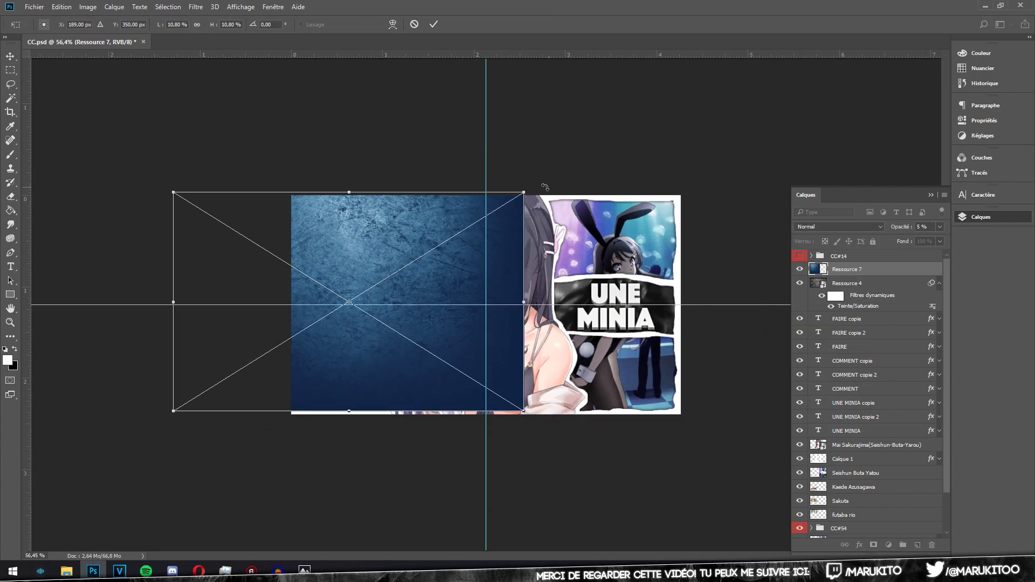
drag(523, 192, 831, 67)
drag(737, 104, 723, 292)
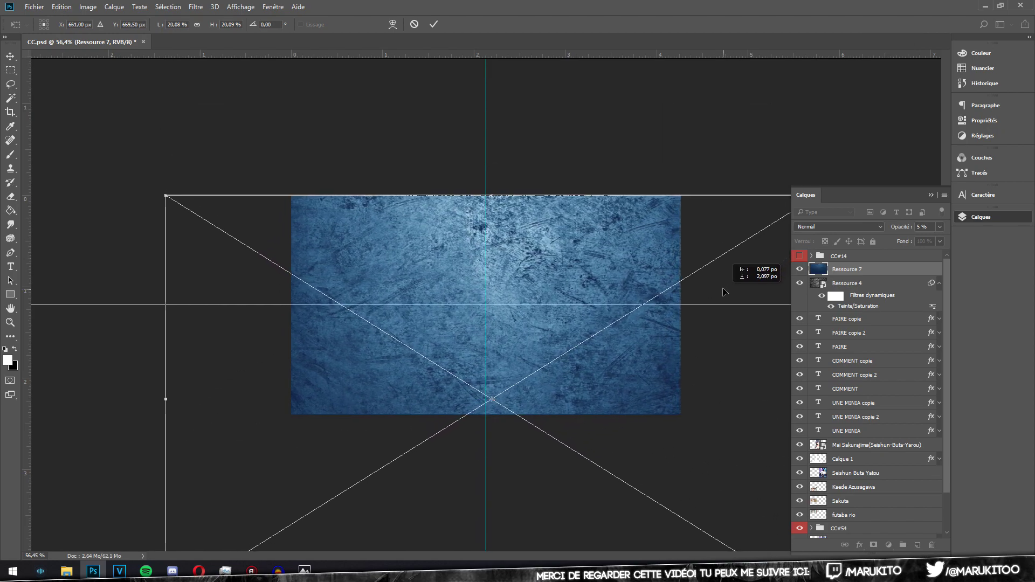
key(Return)
Desaturate the Ressource 7 texture with Hue/Saturation at Saturation -100
key(ctrl+plus)
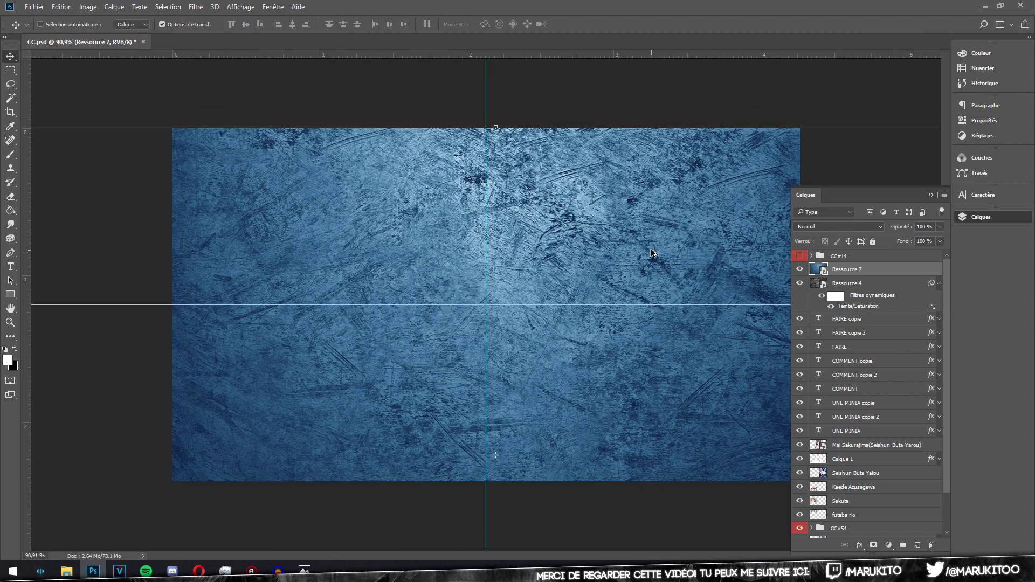
key(ctrl+plus)
key(ctrl+u)
drag(488, 227, 363, 238)
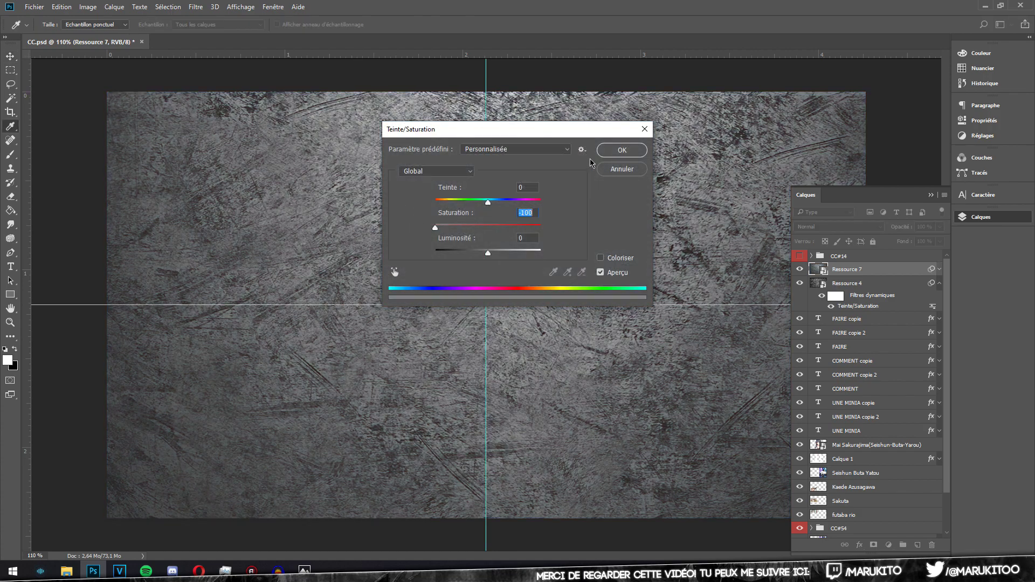
click(622, 150)
Set the Ressource 7 layer to Incrustation blending at 8% opacity
click(940, 285)
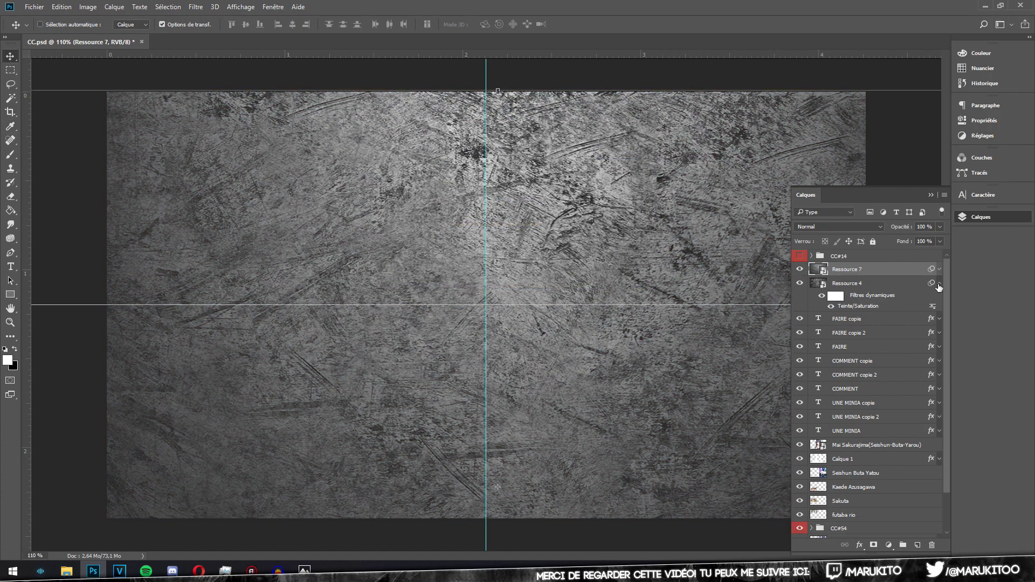
click(863, 227)
click(819, 337)
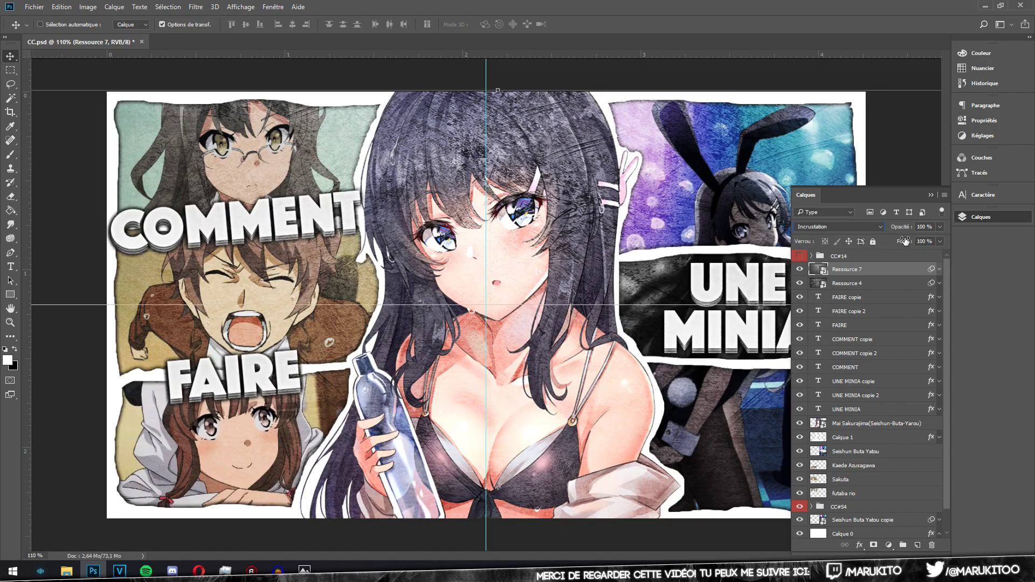
click(940, 227)
drag(941, 241, 893, 243)
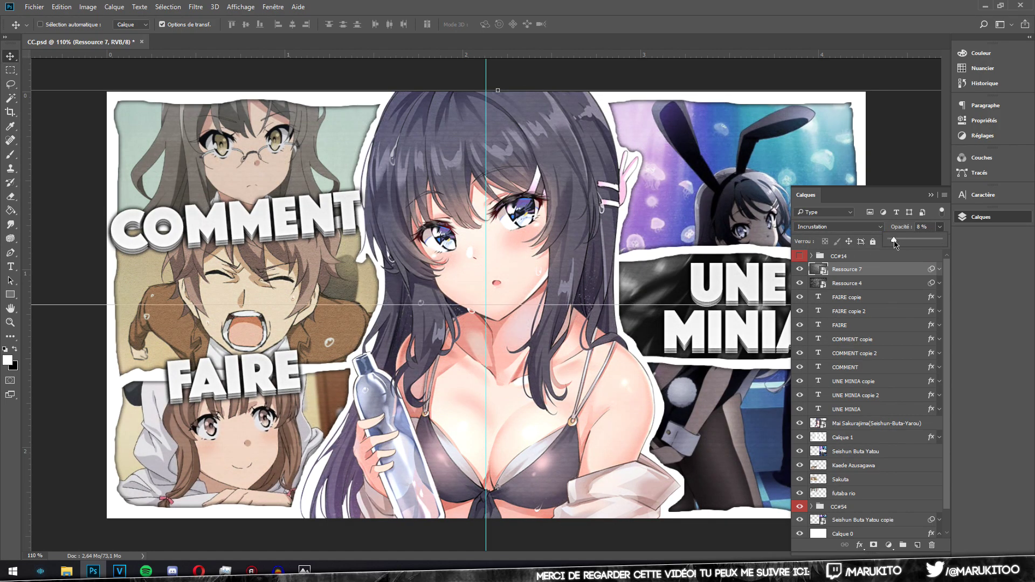
click(801, 276)
Place the Ressource 5 striped halftone texture aligned with the canvas
click(66, 572)
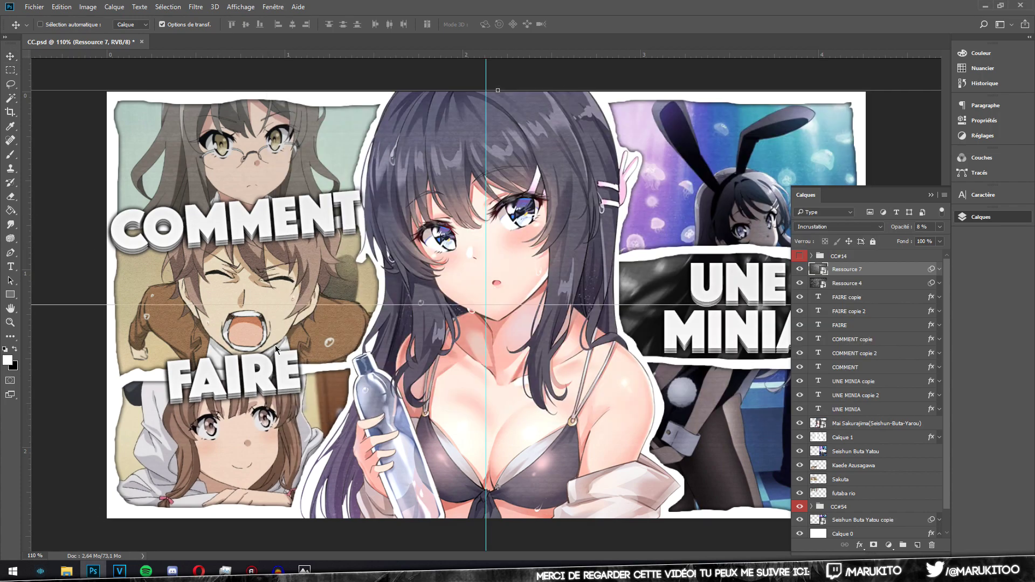
mouse_move(412, 254)
mouse_down()
mouse_move(516, 248)
mouse_move(527, 311)
mouse_up()
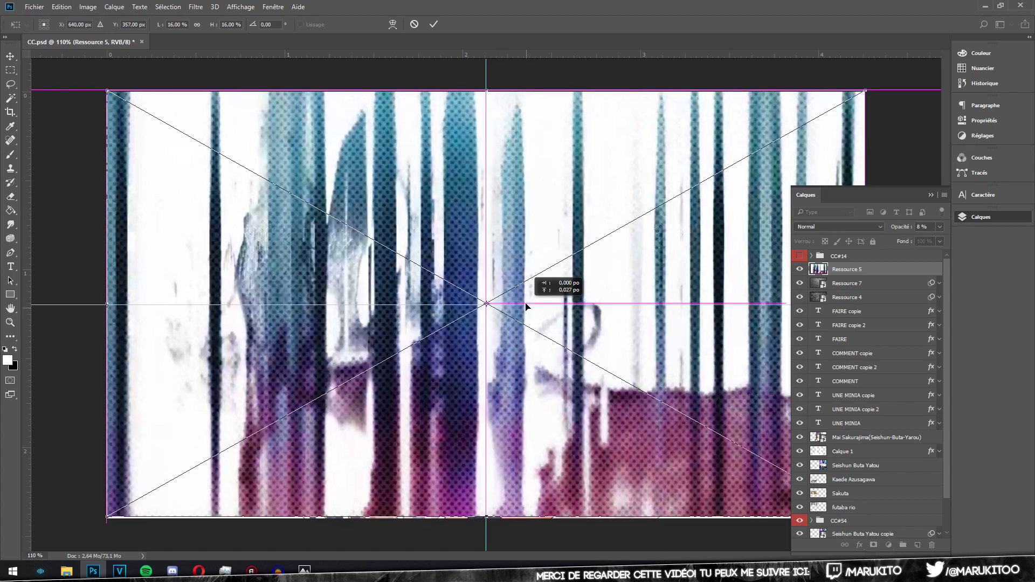
drag(527, 312, 528, 303)
key(Return)
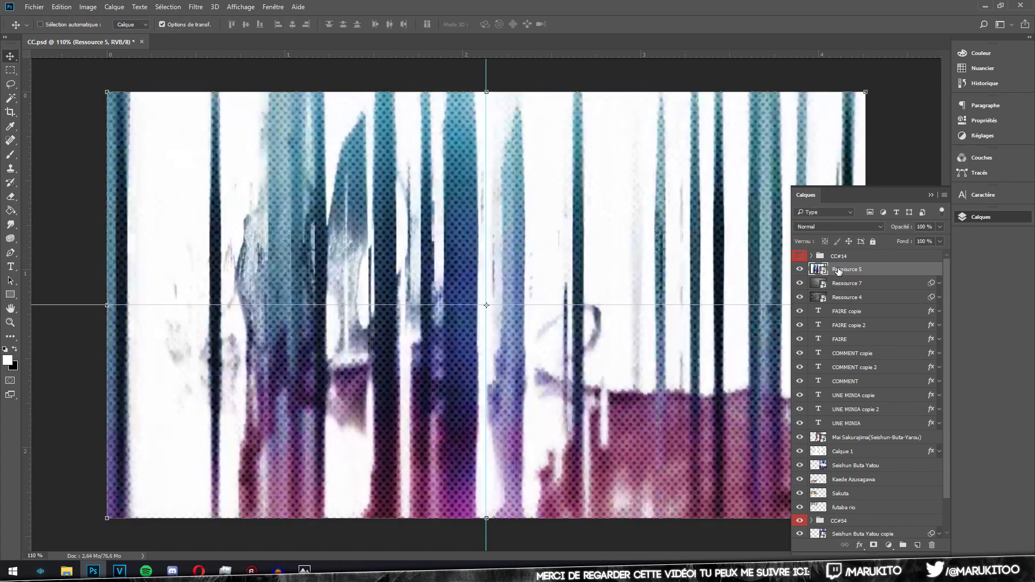
Desaturate the Ressource 5 texture with Saturation -100
key(ctrl+u)
drag(489, 227, 438, 227)
click(618, 152)
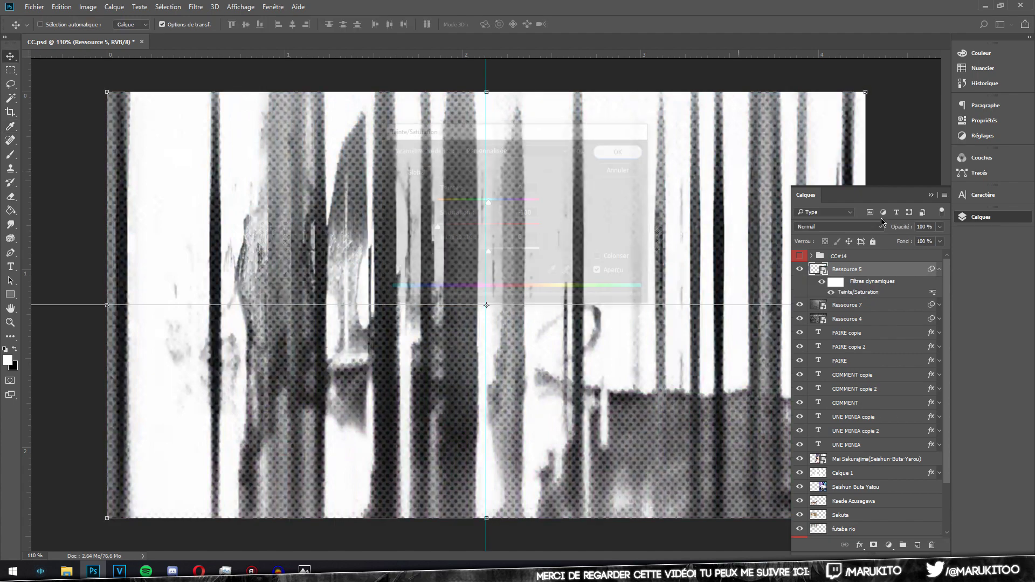
scroll(928, 270, down, 1)
Blend Ressource 5 in Incrustation mode at 7% opacity and compare it on and off
click(835, 226)
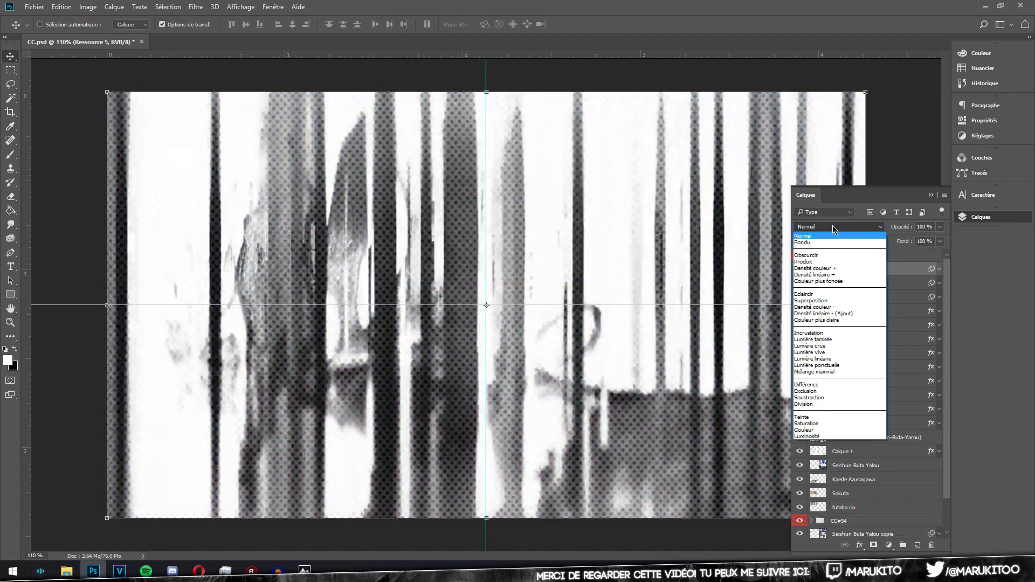
click(815, 333)
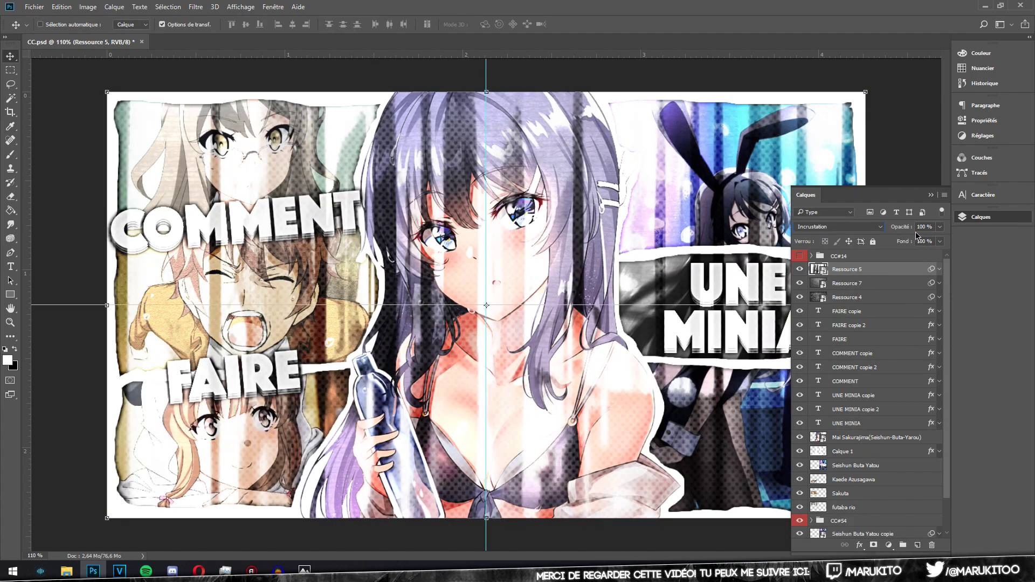
click(940, 226)
drag(941, 239, 900, 242)
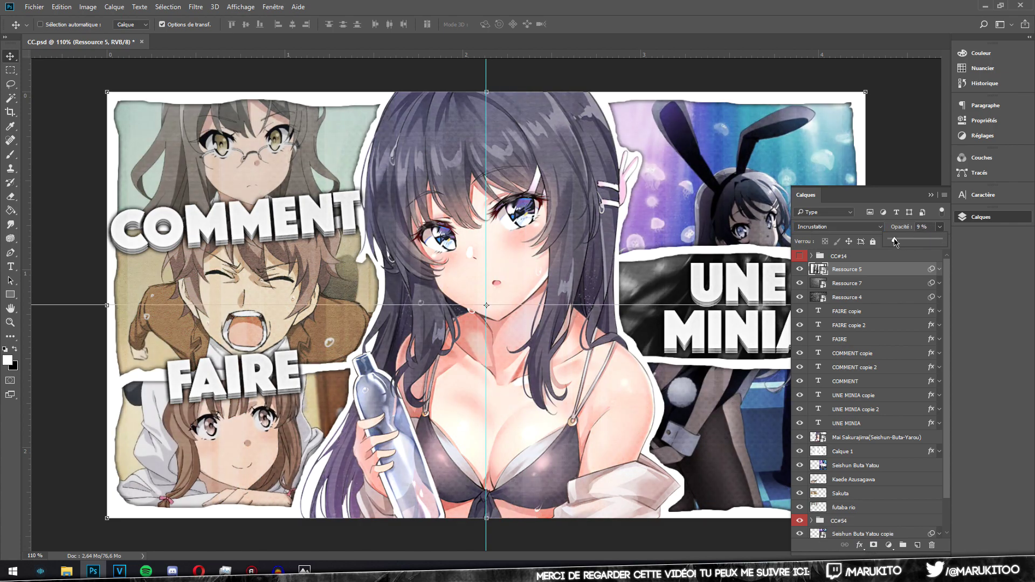
click(872, 237)
click(923, 226)
key(Down)
click(800, 271)
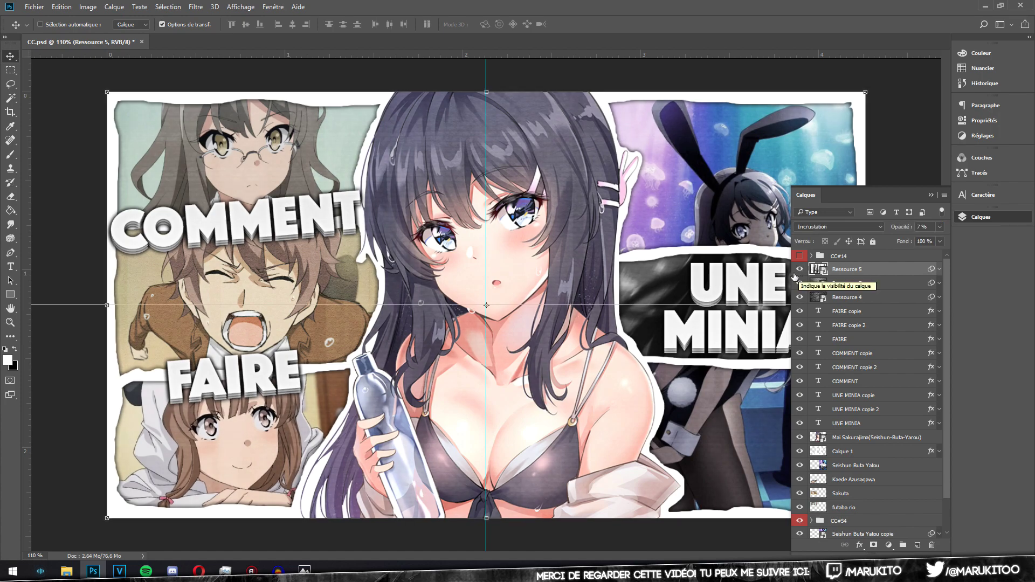
Place the Ressource 6 wave texture enlarged to fill the canvas
click(66, 571)
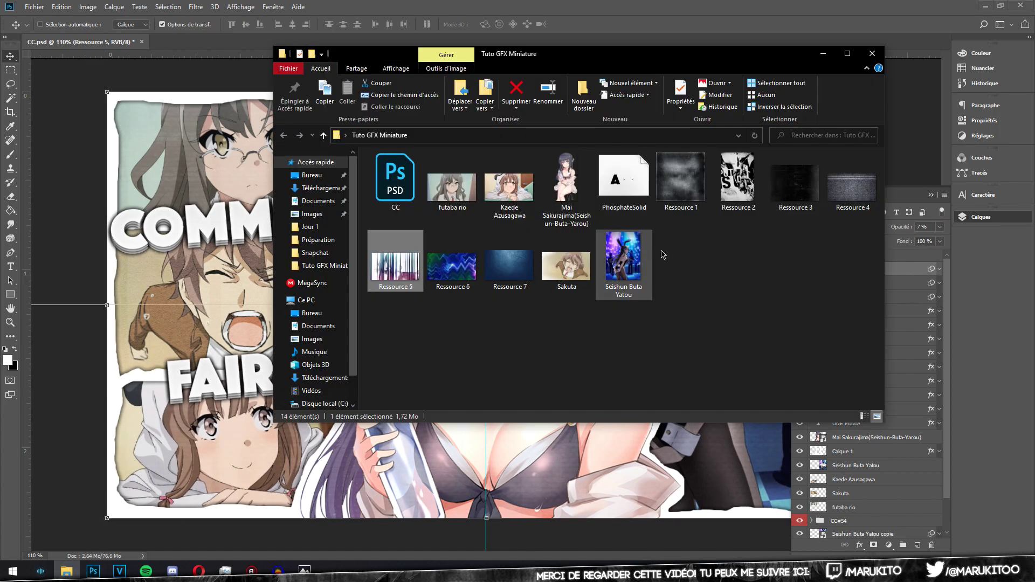
mouse_move(459, 264)
mouse_down()
mouse_move(469, 275)
mouse_move(188, 270)
mouse_move(216, 259)
mouse_move(519, 310)
mouse_up()
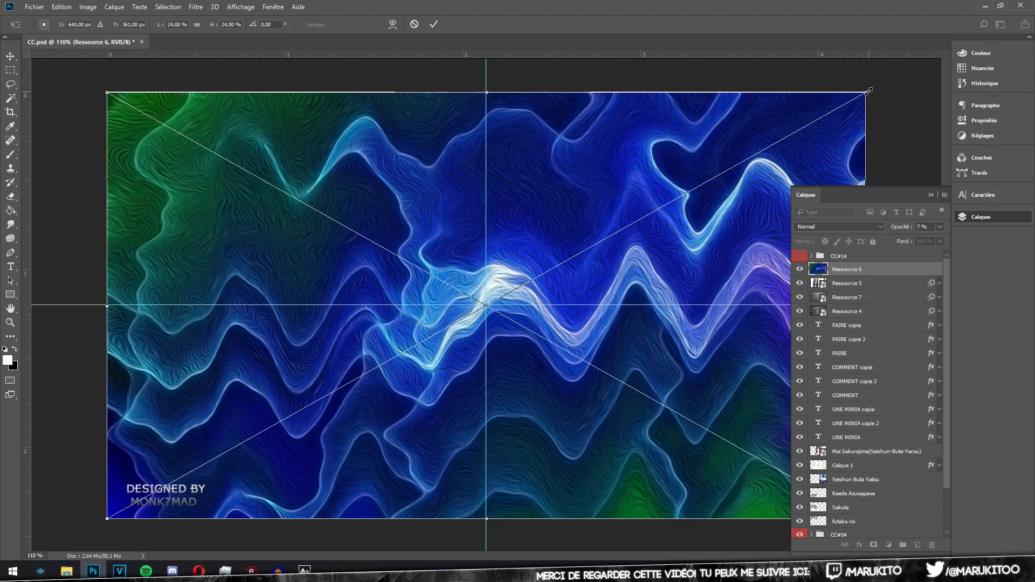
drag(868, 91, 815, 139)
key(Return)
Turn the blue wave texture grey with Hue/Saturation at Saturation -100
key(ctrl+u)
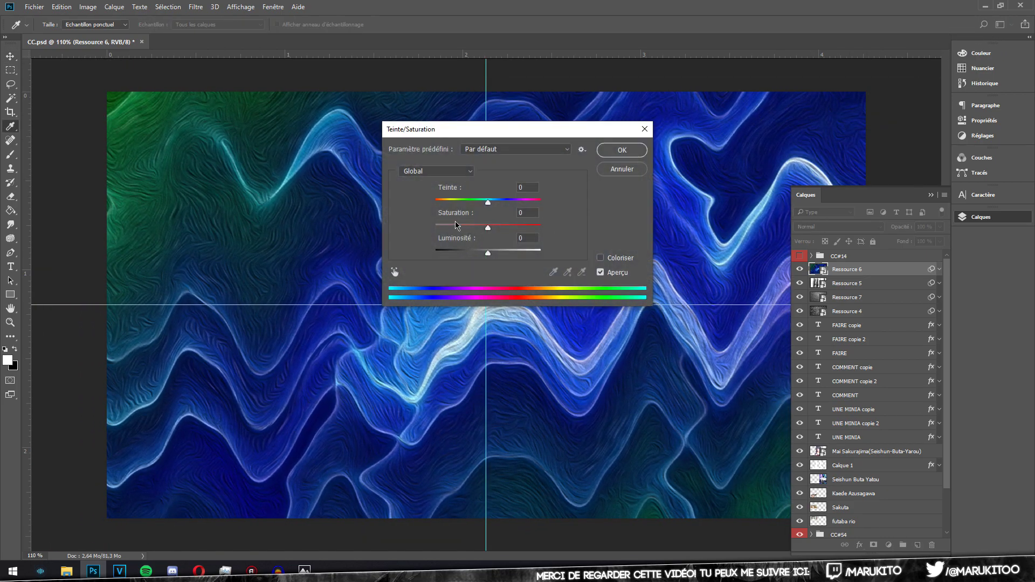
drag(455, 225, 402, 215)
key(v)
key(Return)
Blend the grey wave texture as Incrustation at 10% opacity
click(838, 226)
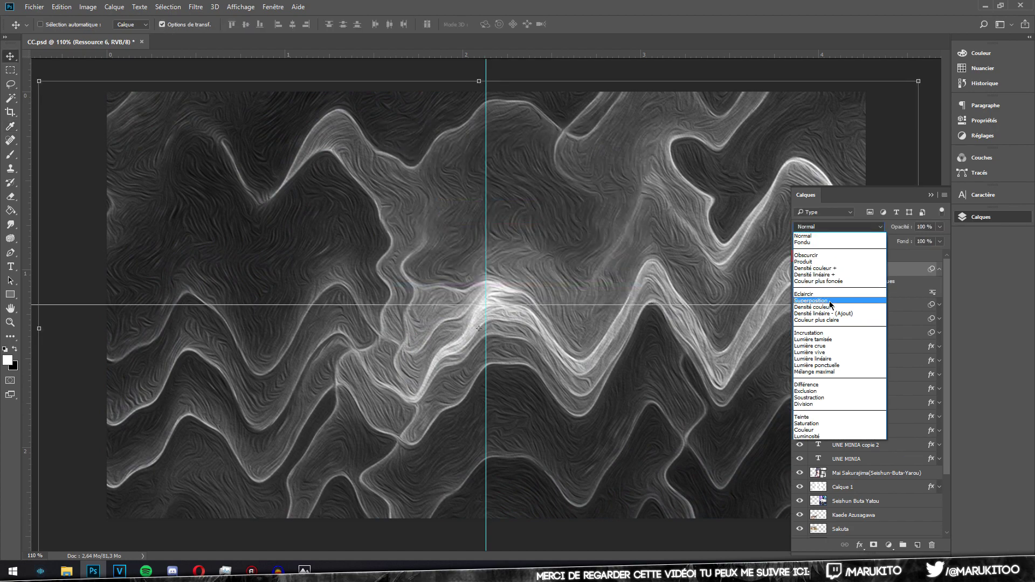
click(830, 333)
scroll(941, 270, down, 1)
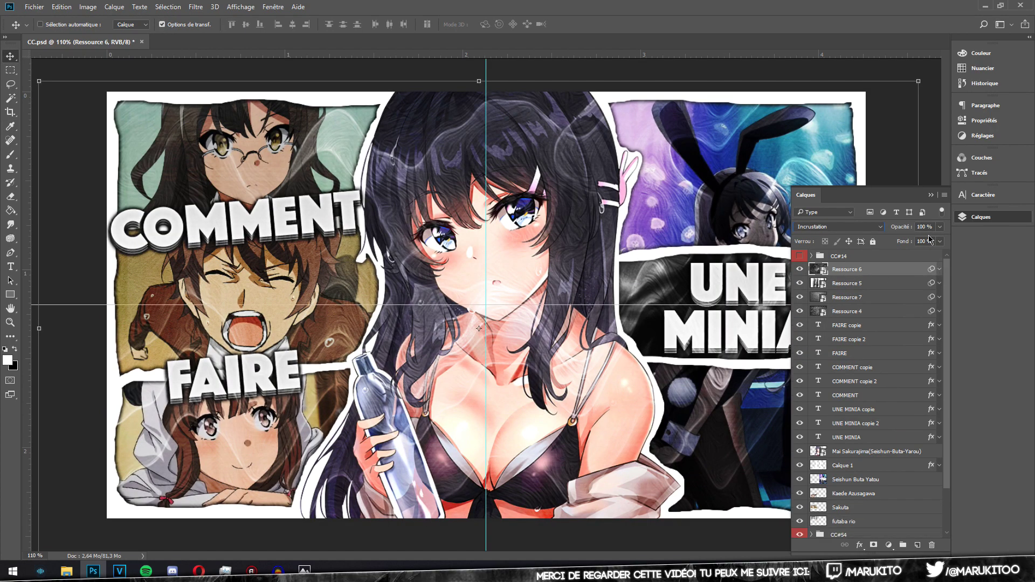
drag(918, 237, 893, 242)
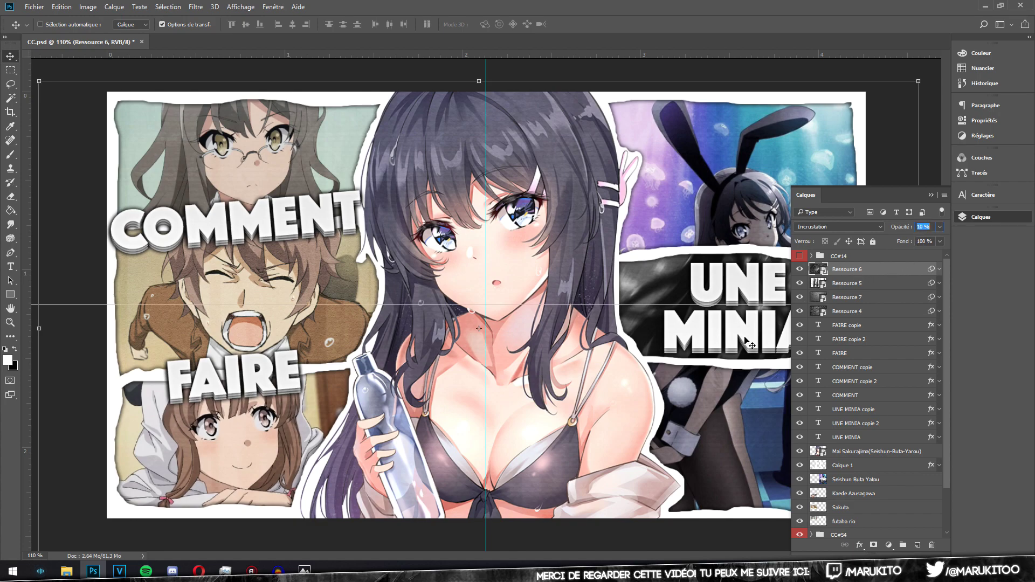
Above the Mai Sakurajima layer, place the Ressource 3 dust texture
click(862, 456)
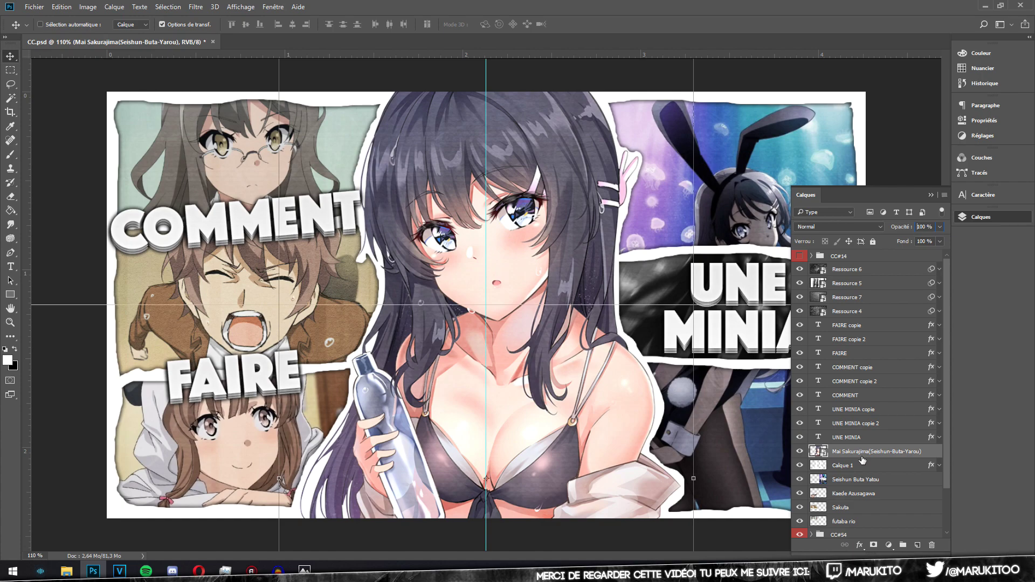
click(68, 571)
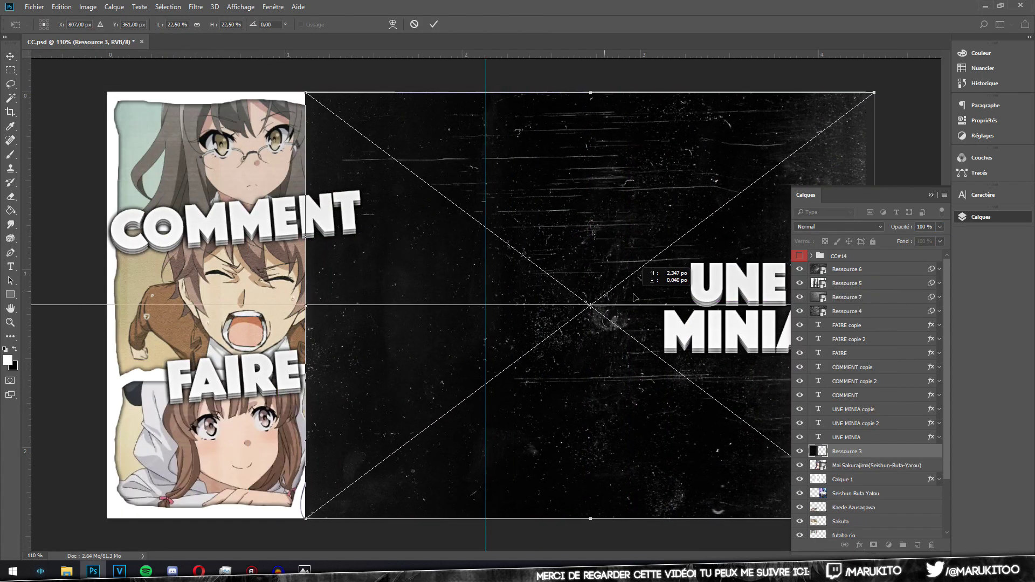
drag(190, 306, 624, 298)
key(Return)
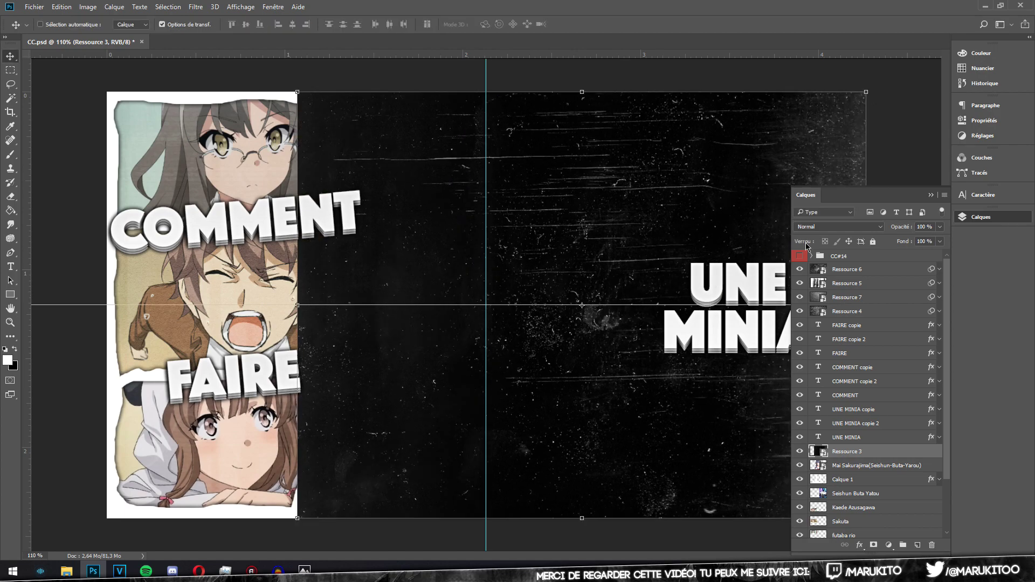
Set the dust texture to Eclaircir (Lighten) at 49% opacity and compare
click(843, 225)
click(844, 293)
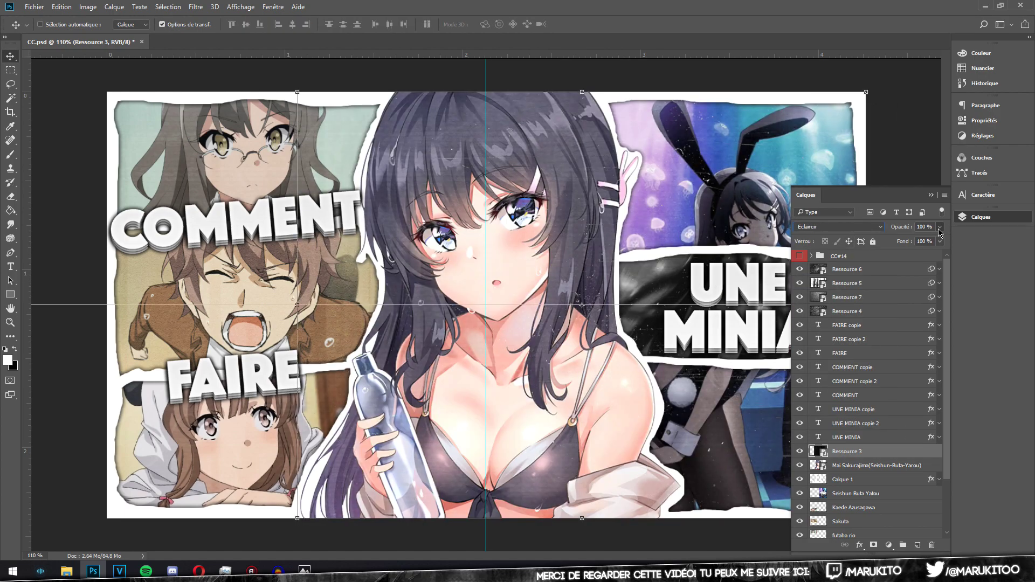
drag(940, 232, 915, 241)
click(800, 452)
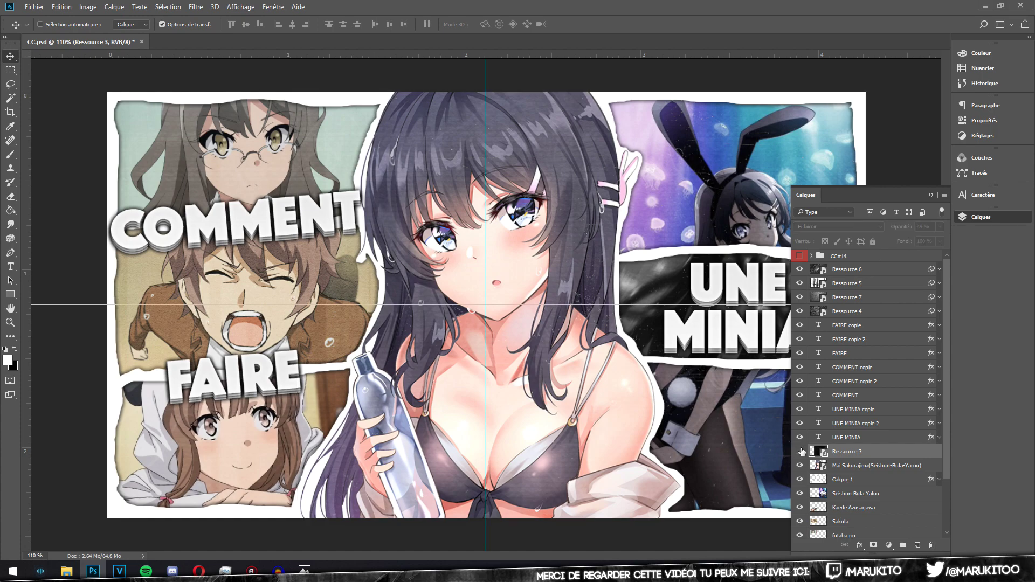
click(800, 452)
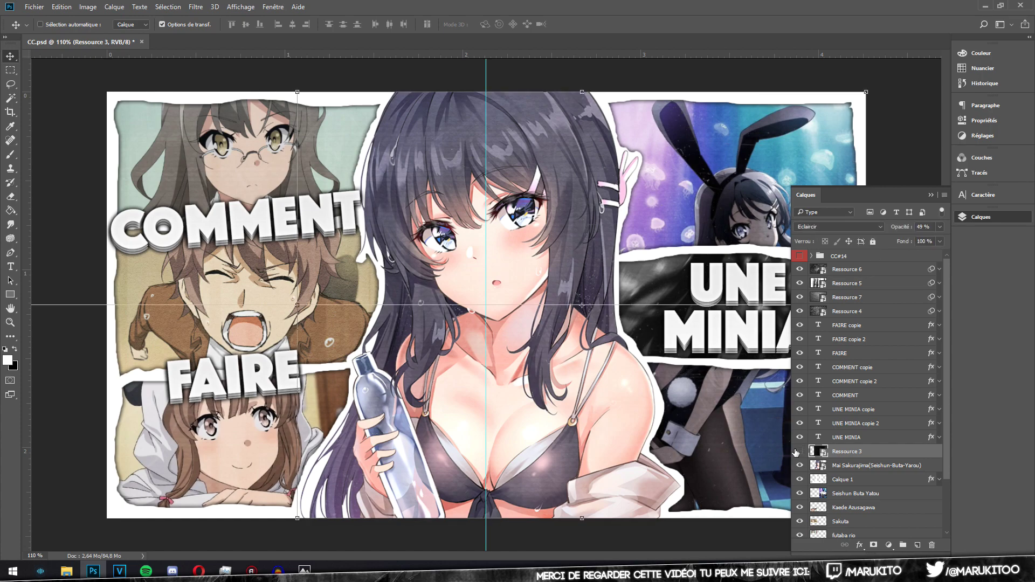
click(800, 452)
click(799, 452)
Duplicate the dust texture, flip the copy horizontally and shift it left
key(ctrl+j)
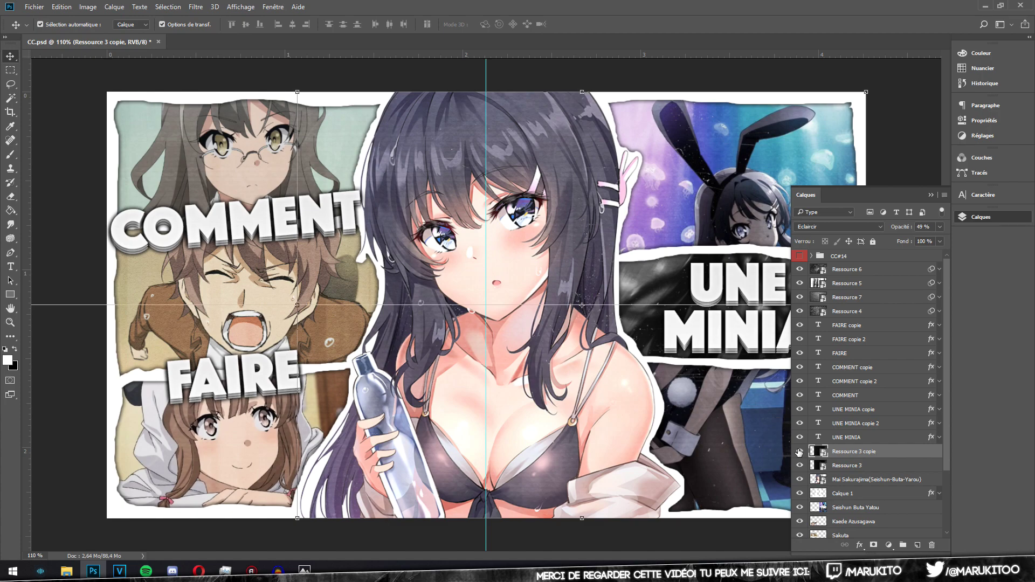
key(ctrl+t)
right_click(608, 332)
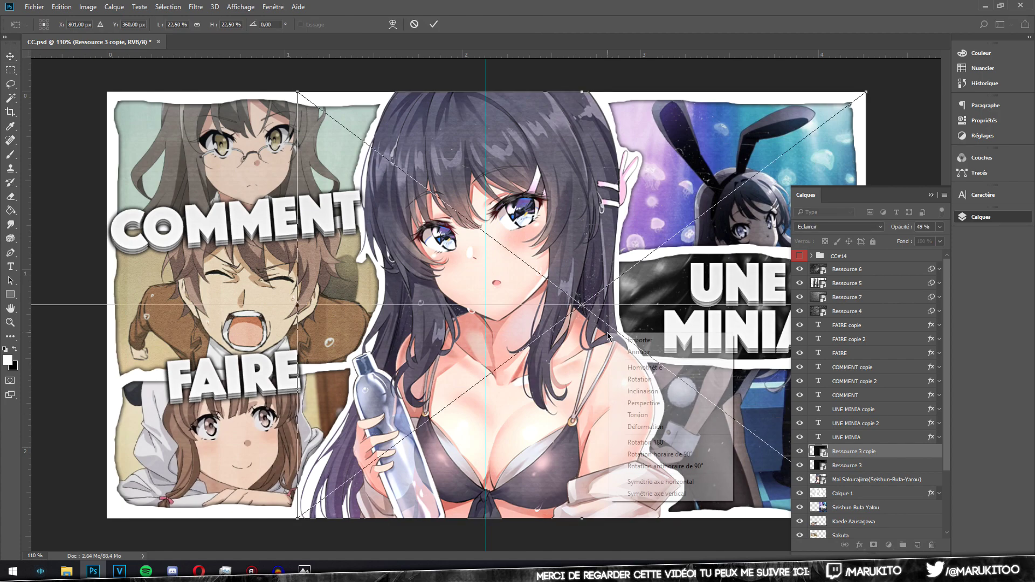
click(695, 481)
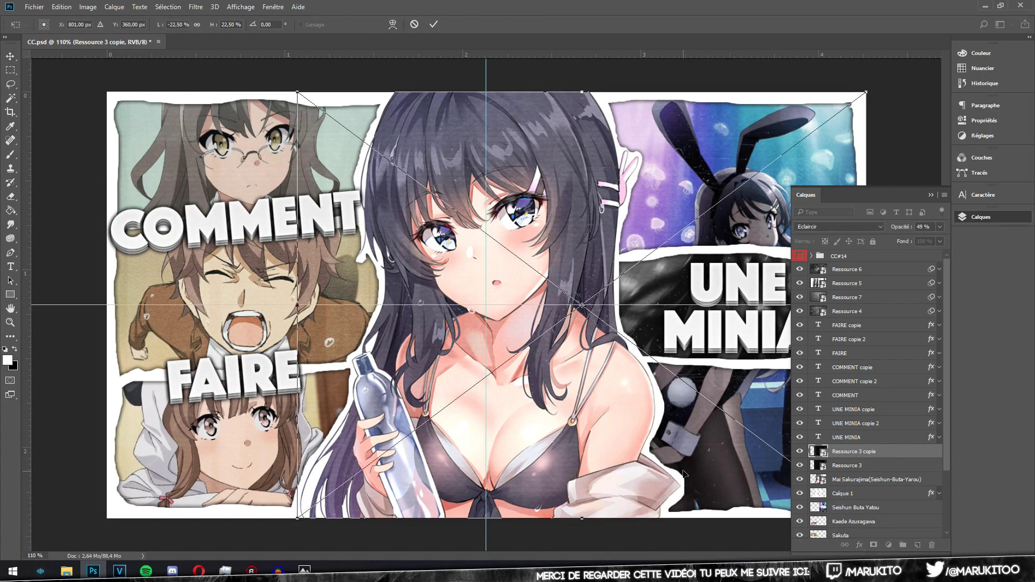
key(Return)
drag(720, 383, 484, 382)
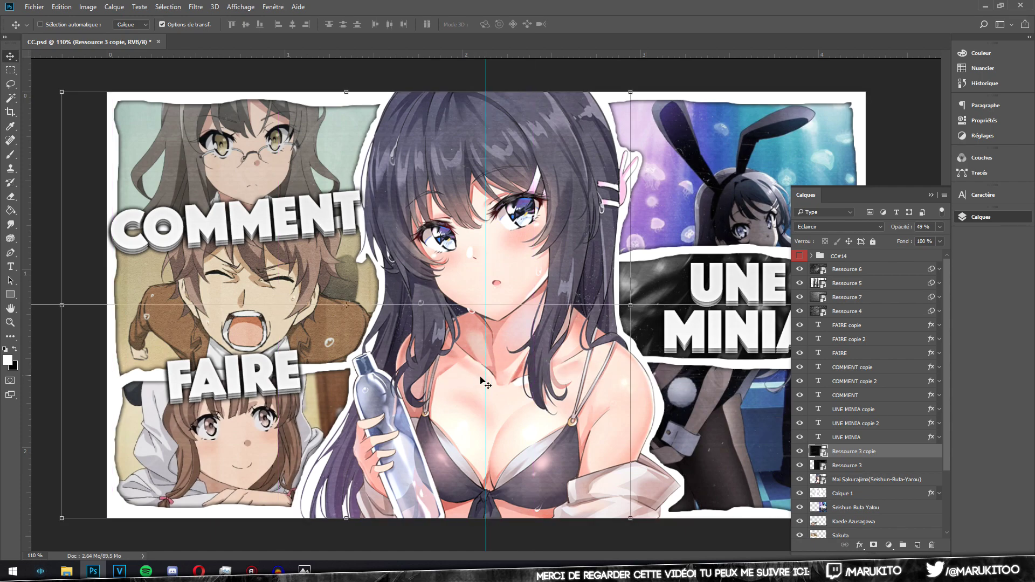
Nudge the mirrored copy into place, trying blend modes before settling on Eclaircir
click(839, 226)
click(809, 192)
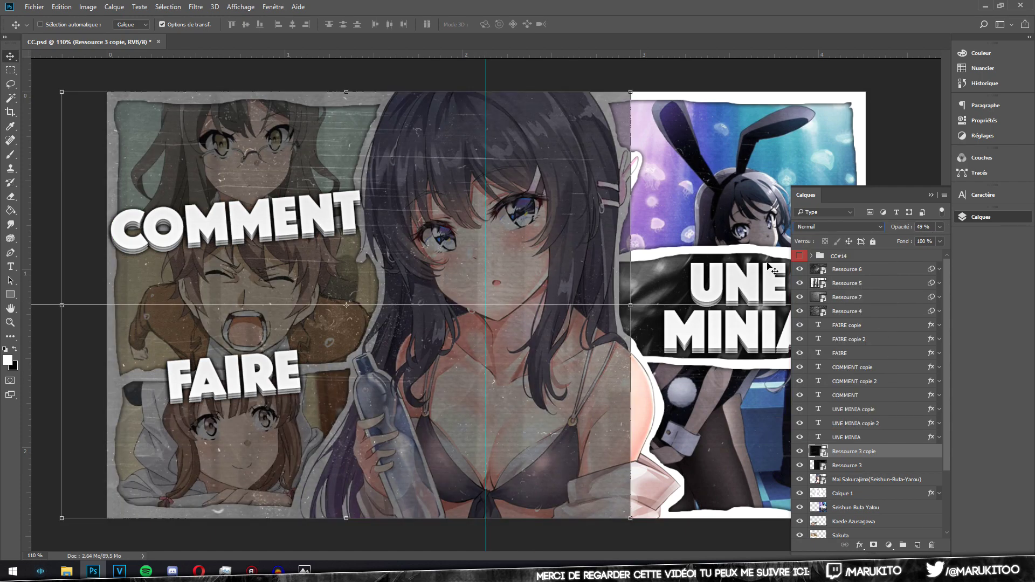
mouse_move(386, 365)
mouse_down()
mouse_move(542, 366)
mouse_move(361, 366)
mouse_up()
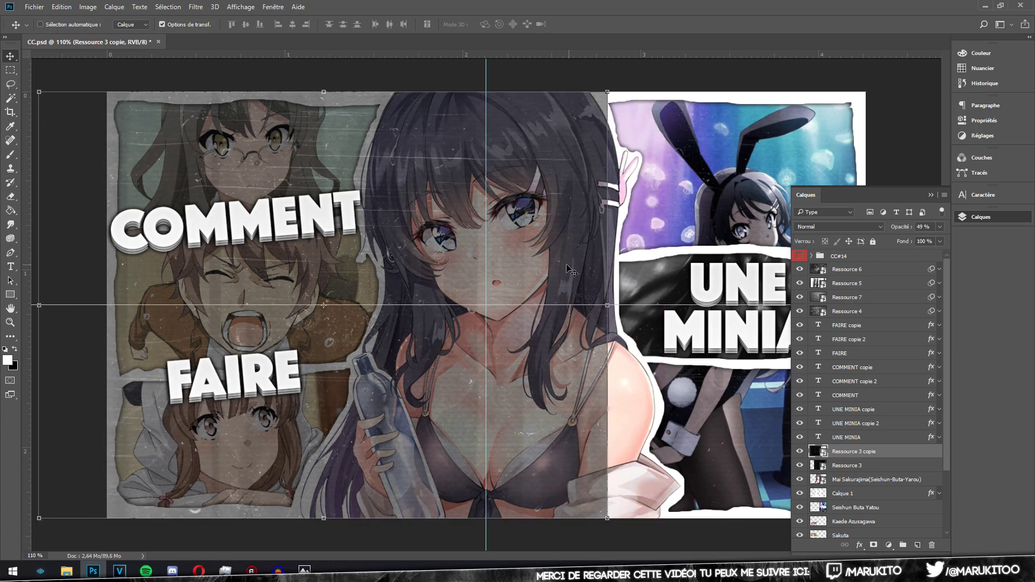
click(863, 226)
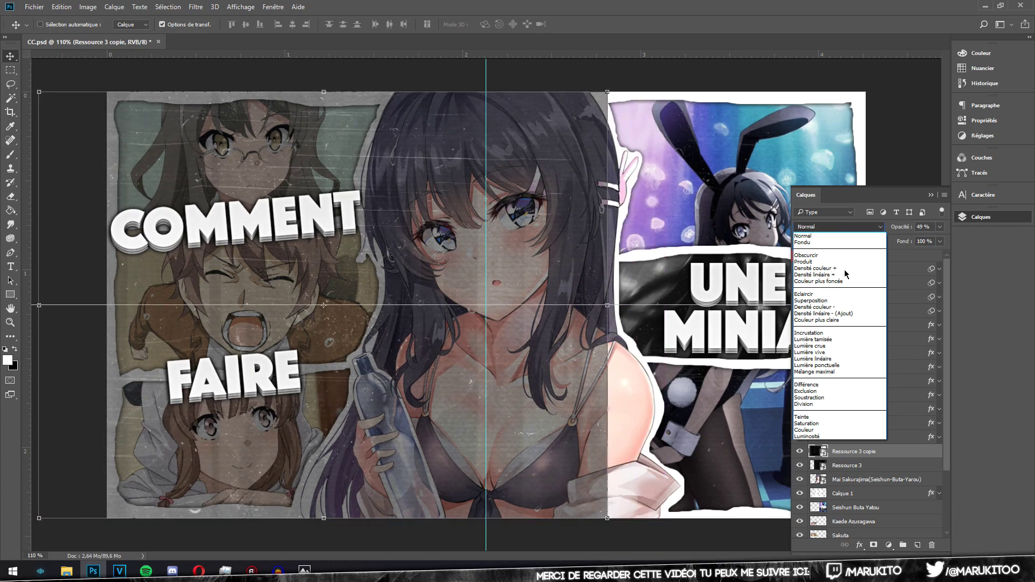
click(835, 336)
click(848, 228)
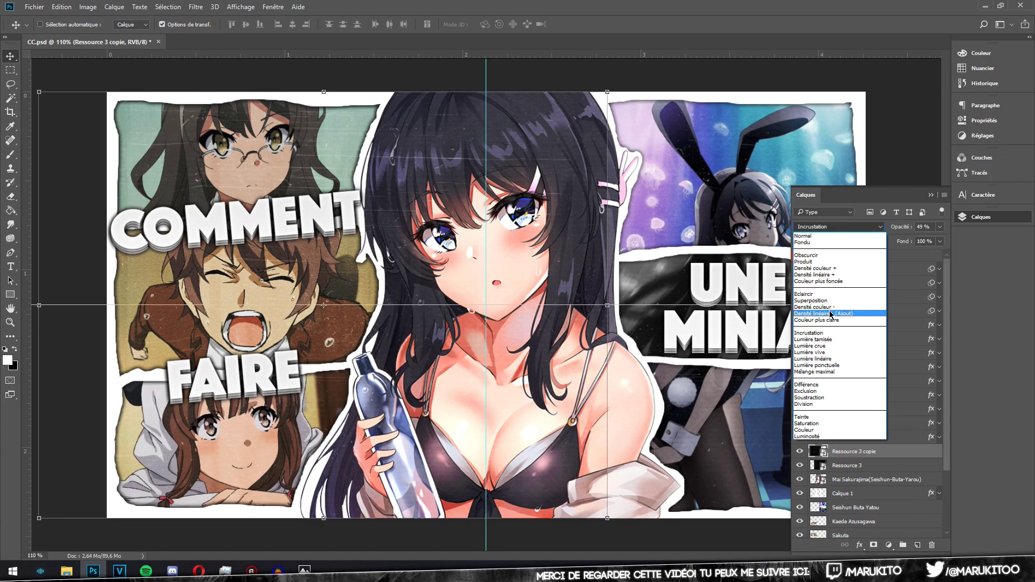
click(825, 315)
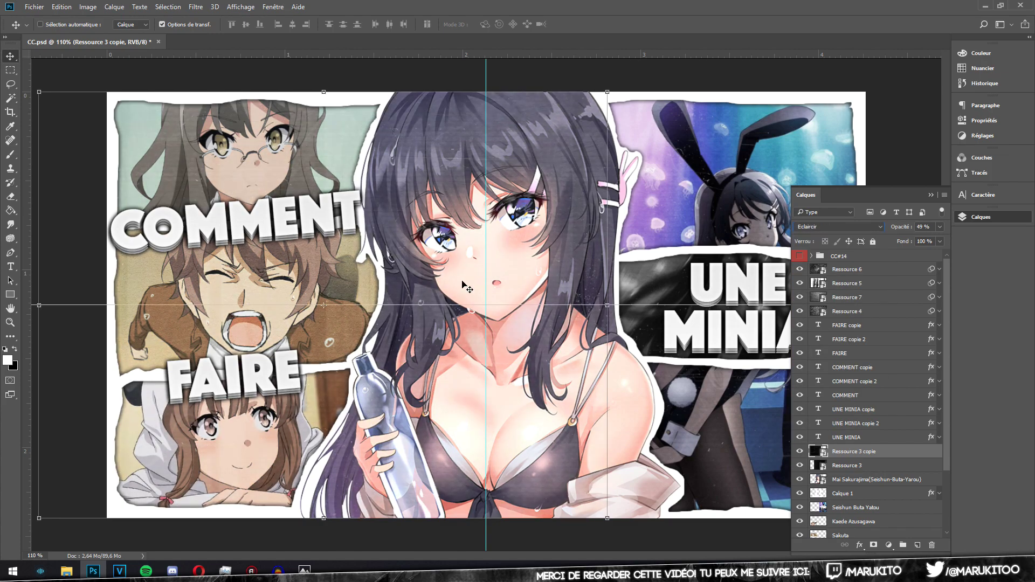
click(855, 466)
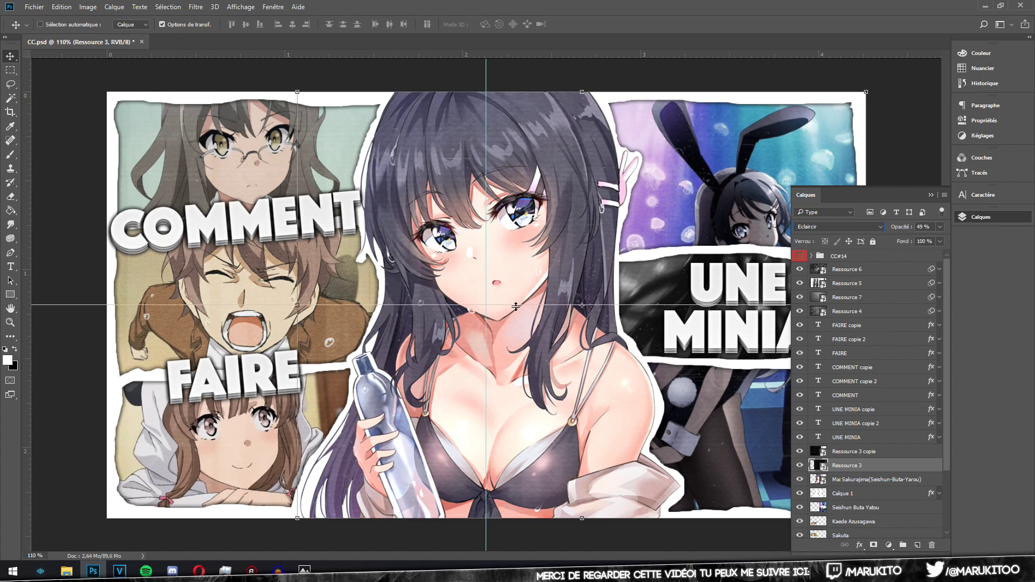
Hide the Ressource 3 copy and select the Seishun Buta Yatou layer
click(800, 451)
scroll(841, 377, down, 2)
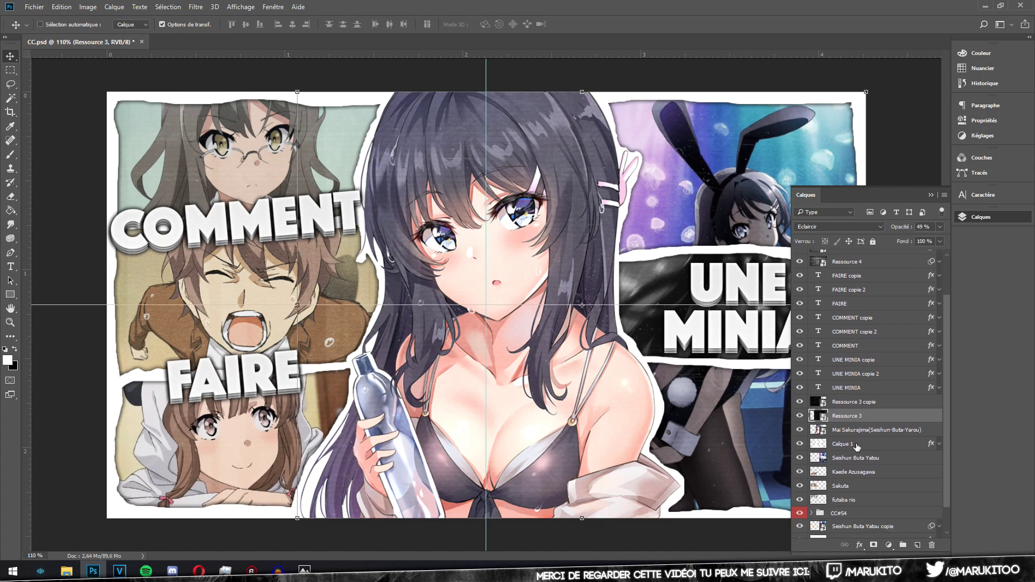
click(843, 444)
click(799, 444)
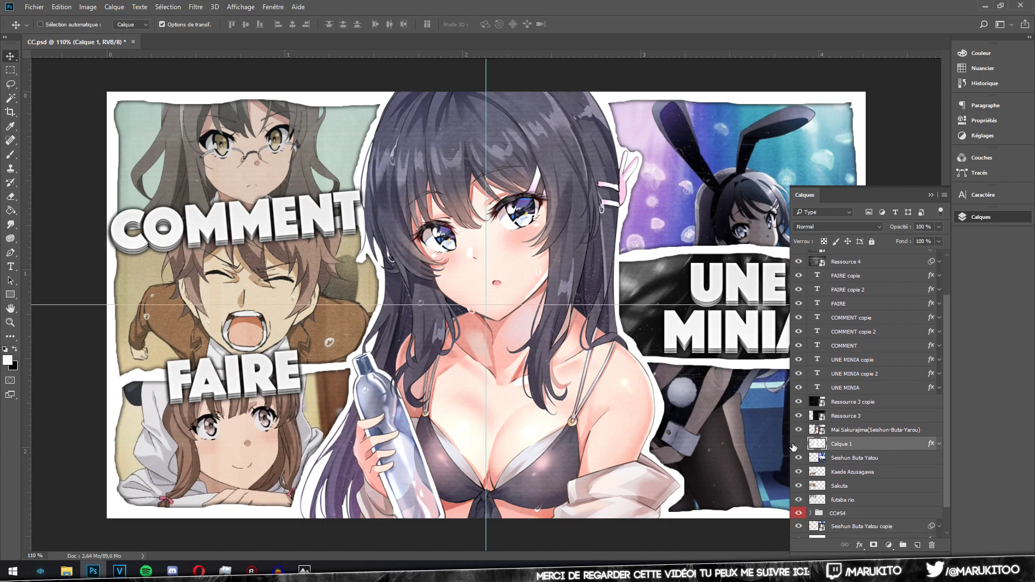
click(848, 457)
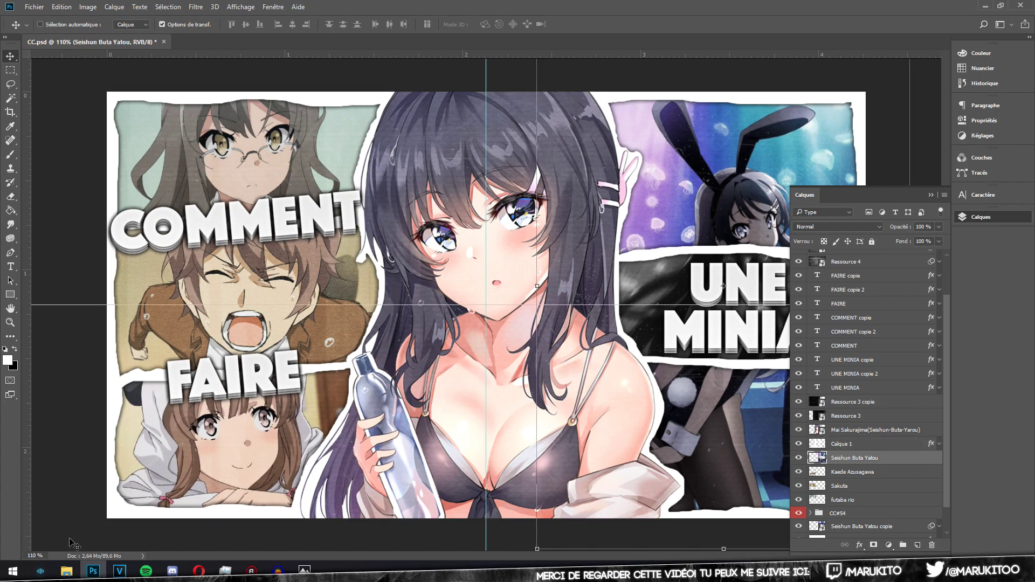
Place Ressource 2 over the left panel in Incrustation mode at 6% opacity
click(66, 571)
drag(768, 194, 302, 280)
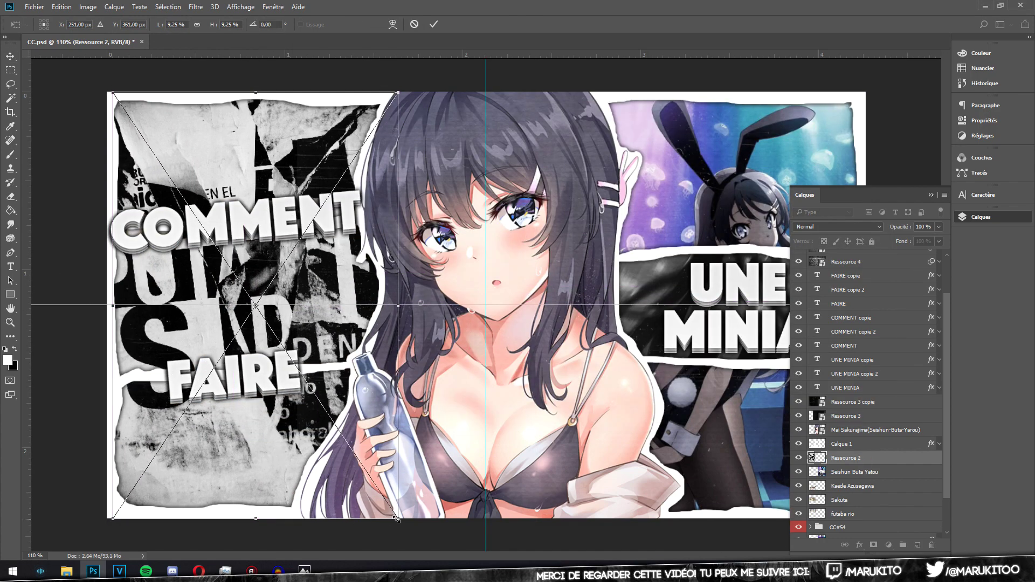
key(Return)
click(830, 226)
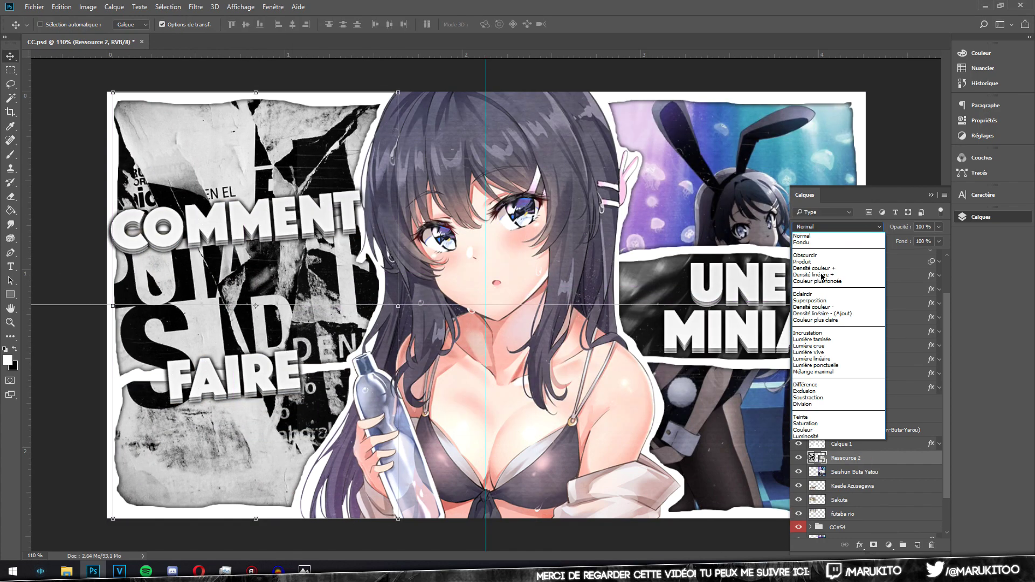
click(820, 333)
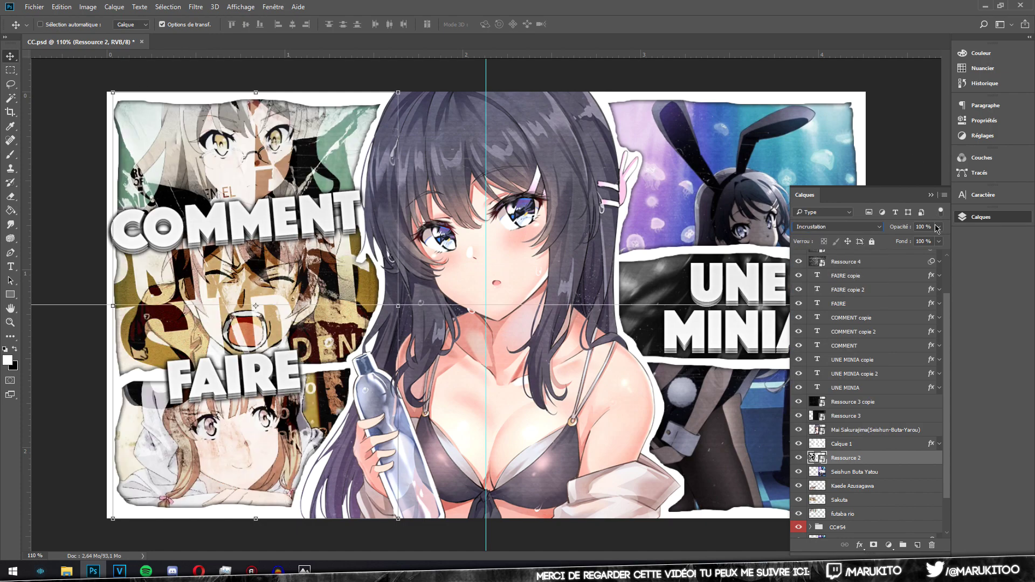
drag(938, 228, 893, 242)
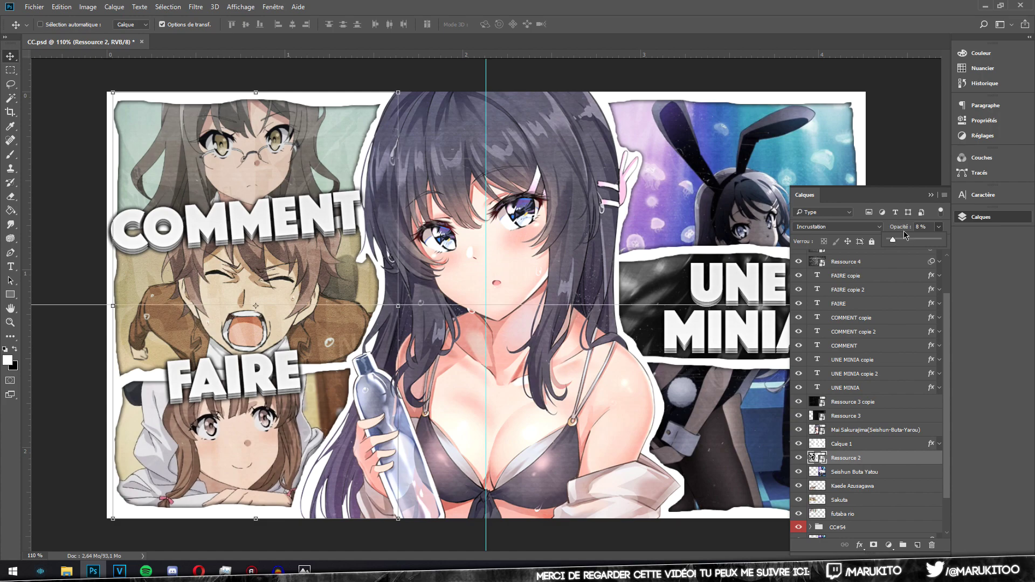
Toggle the torn-poster texture on and off to compare the panel
click(799, 457)
click(799, 459)
click(799, 459)
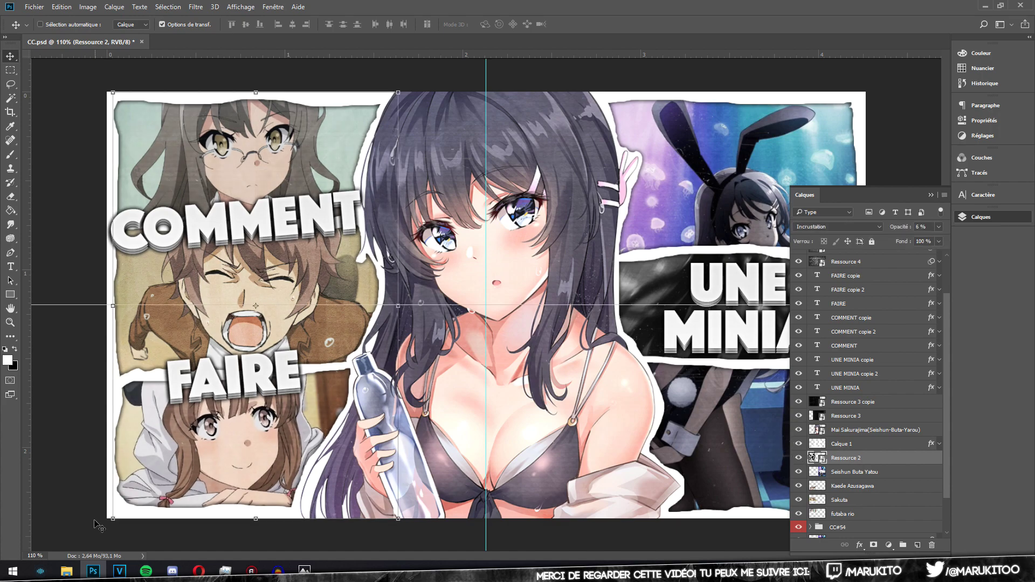
click(67, 571)
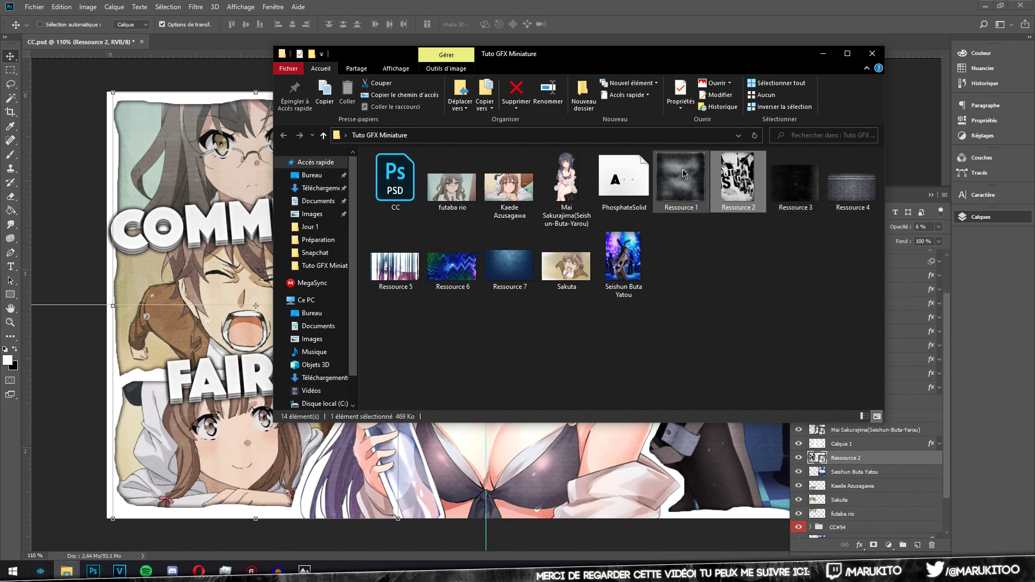
Place the three-character Ressource 1 image over the left panel in Incrustation mode
drag(683, 173, 254, 285)
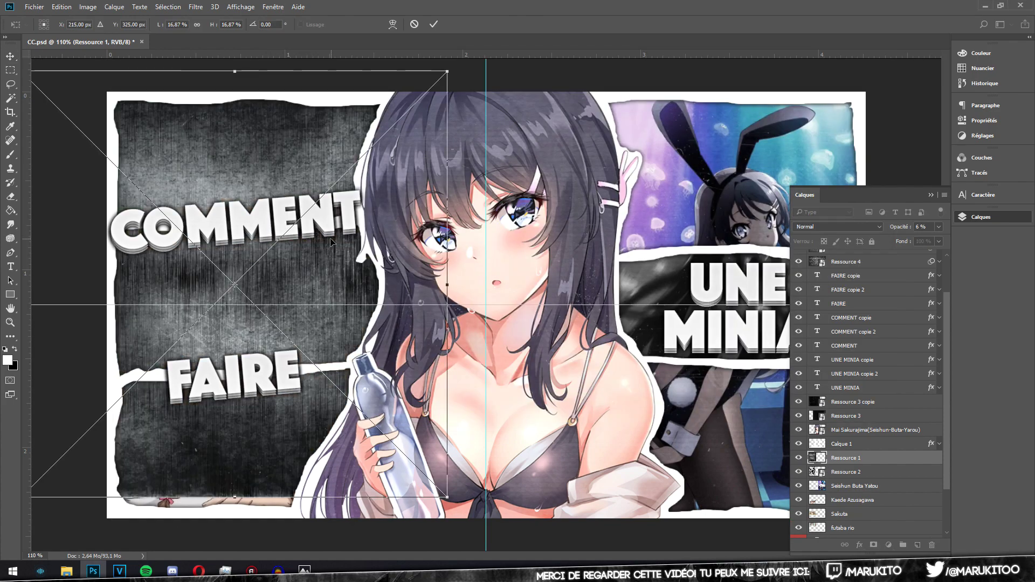
drag(331, 242, 337, 263)
key(Return)
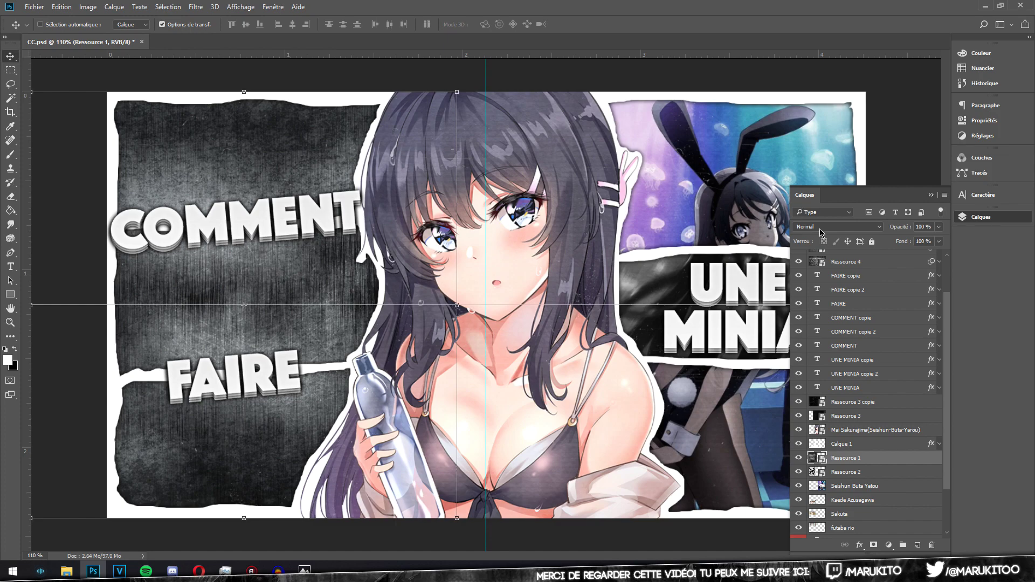
click(821, 232)
click(822, 333)
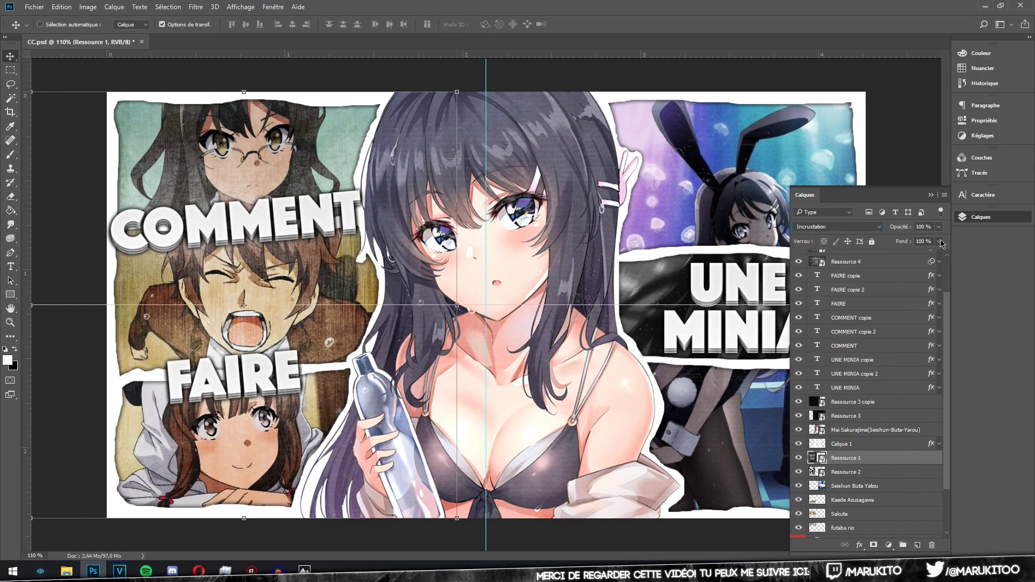
Set the image's opacity to 14% and switch on the CC#14 colour-correction group
click(939, 227)
click(897, 240)
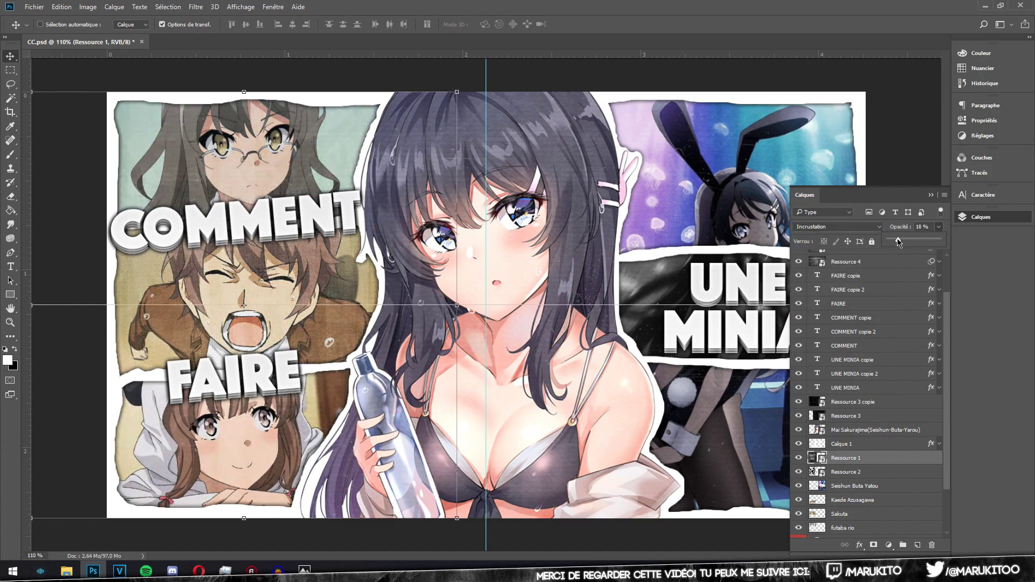
click(787, 446)
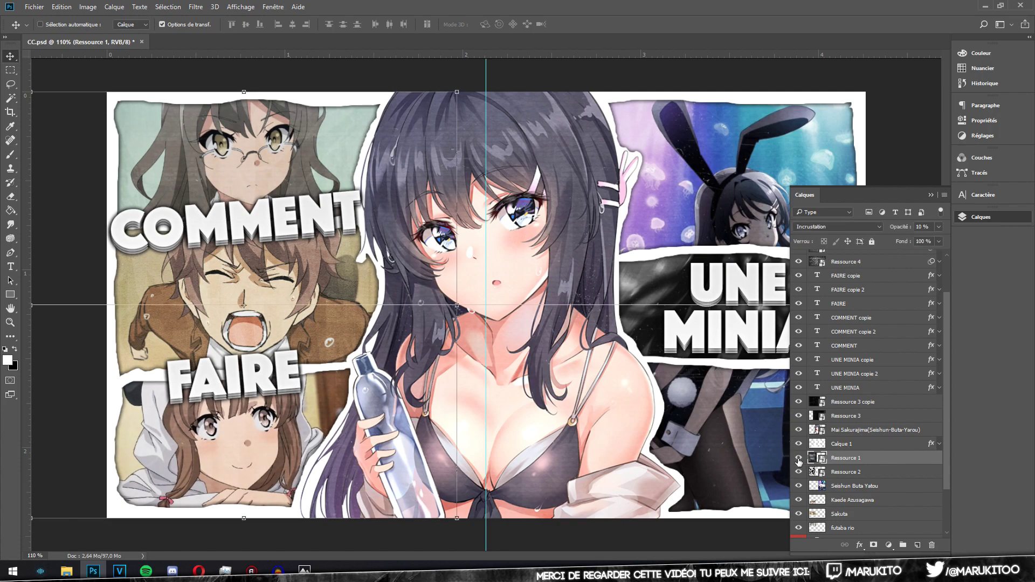
click(939, 227)
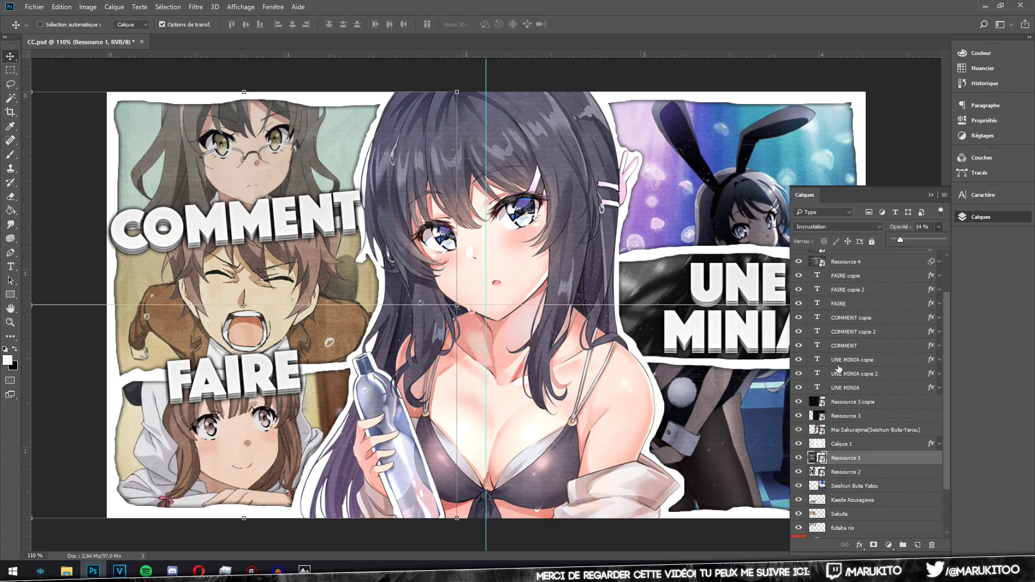
click(801, 457)
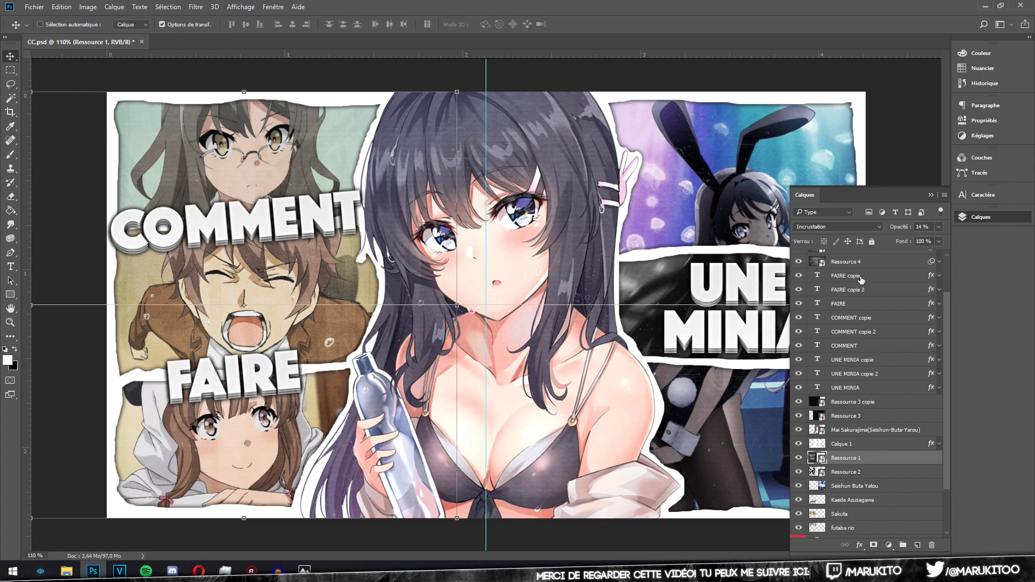
scroll(858, 277, up, 2)
click(799, 256)
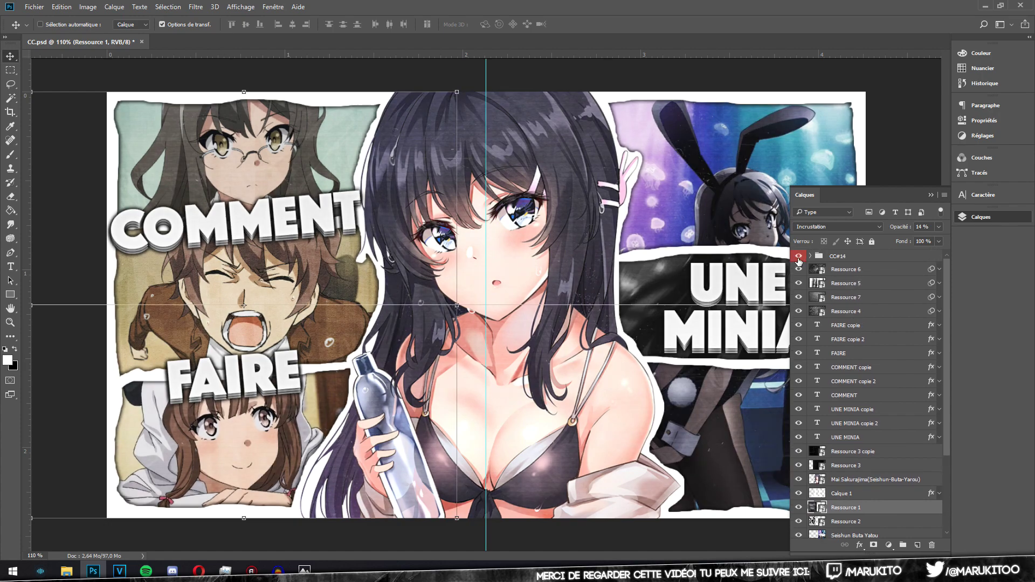
Lower the CC#14 group's opacity to 60%
click(848, 256)
click(938, 227)
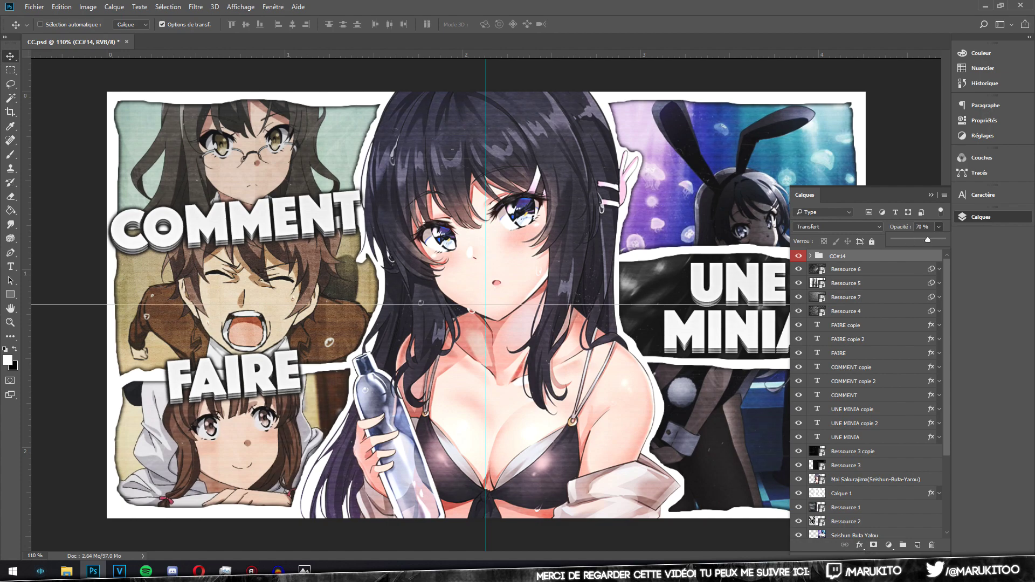
click(10, 322)
click(272, 24)
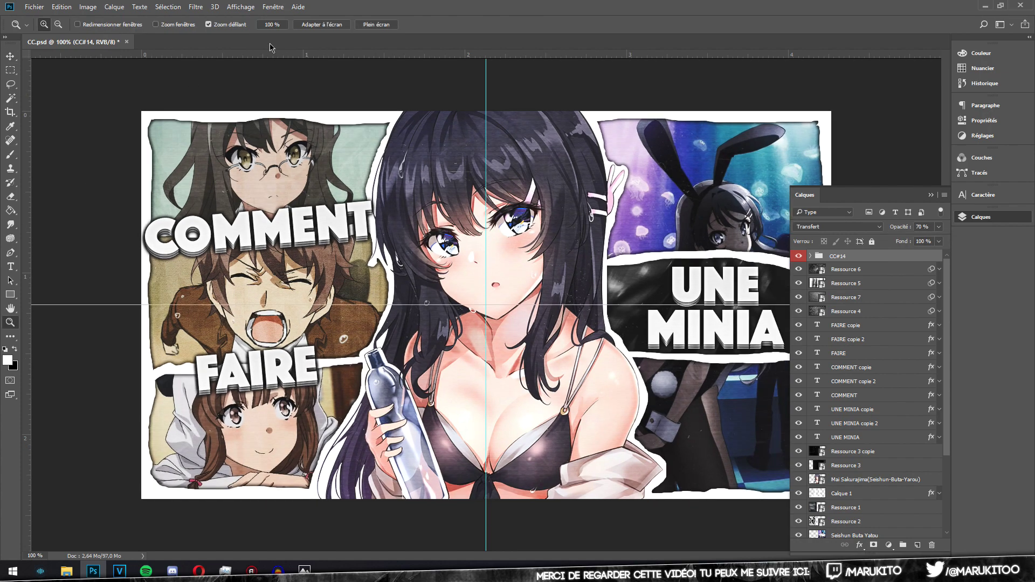
click(11, 59)
scroll(329, 199, down, 3)
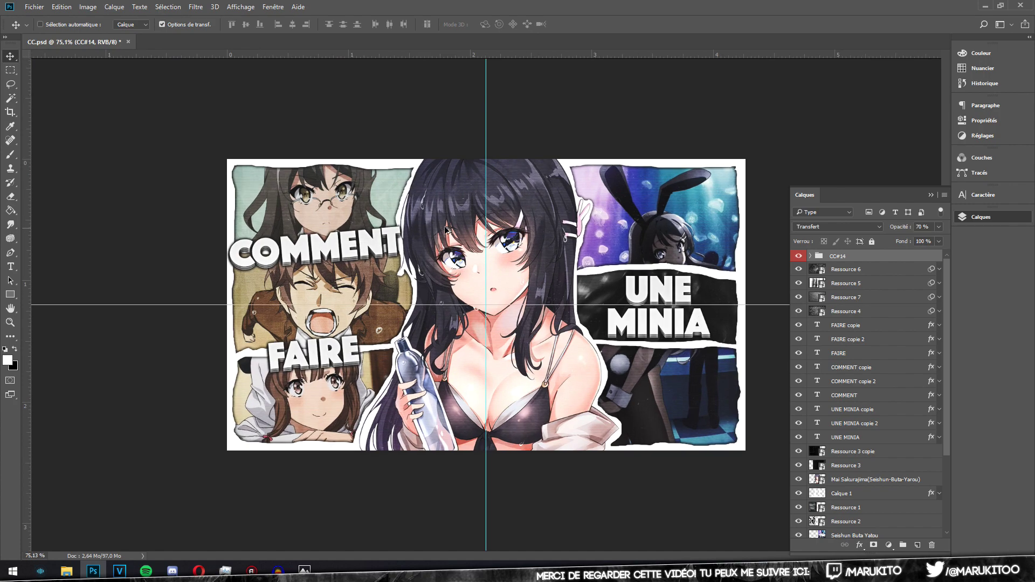
scroll(446, 231, up, 1)
click(939, 228)
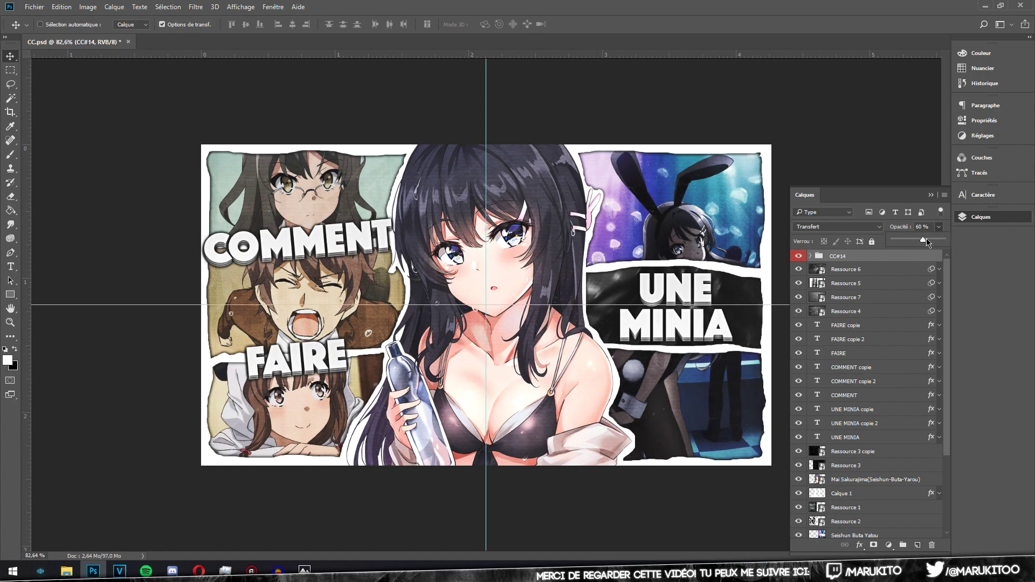
Add new layer Calque 2 and choose a soft round brush, 0% hardness, about 318 px
click(918, 545)
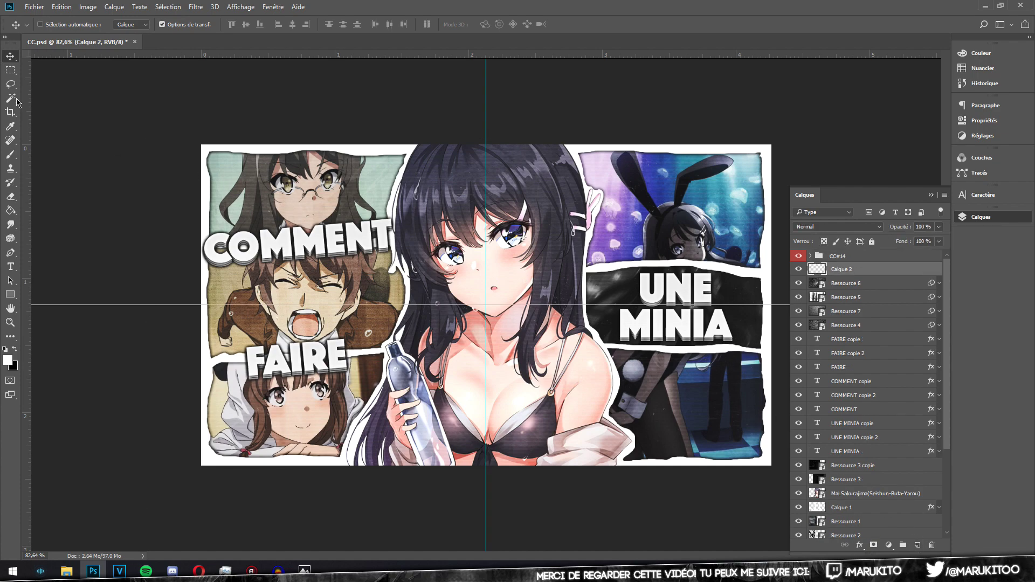
click(13, 157)
right_click(251, 172)
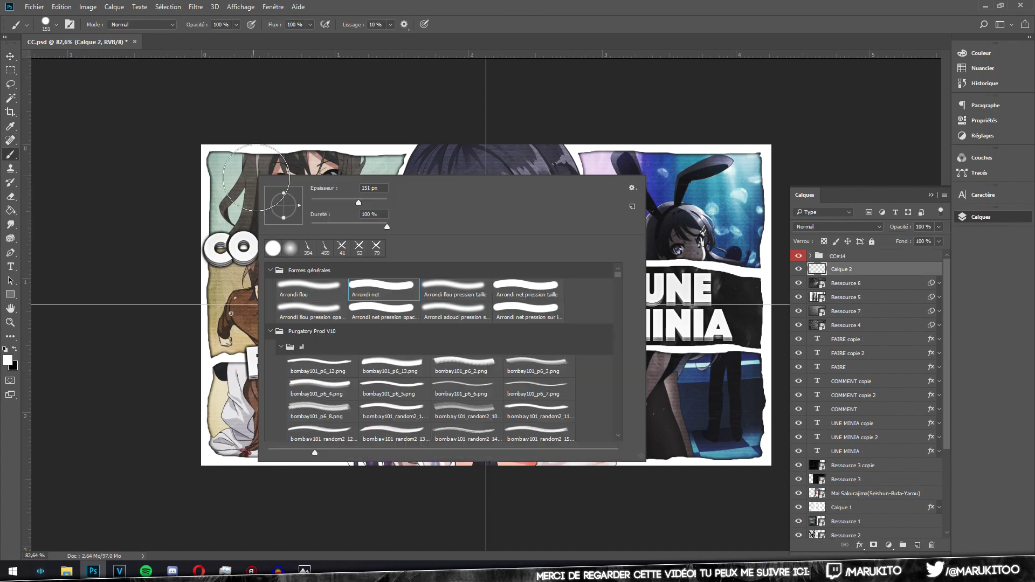
click(309, 287)
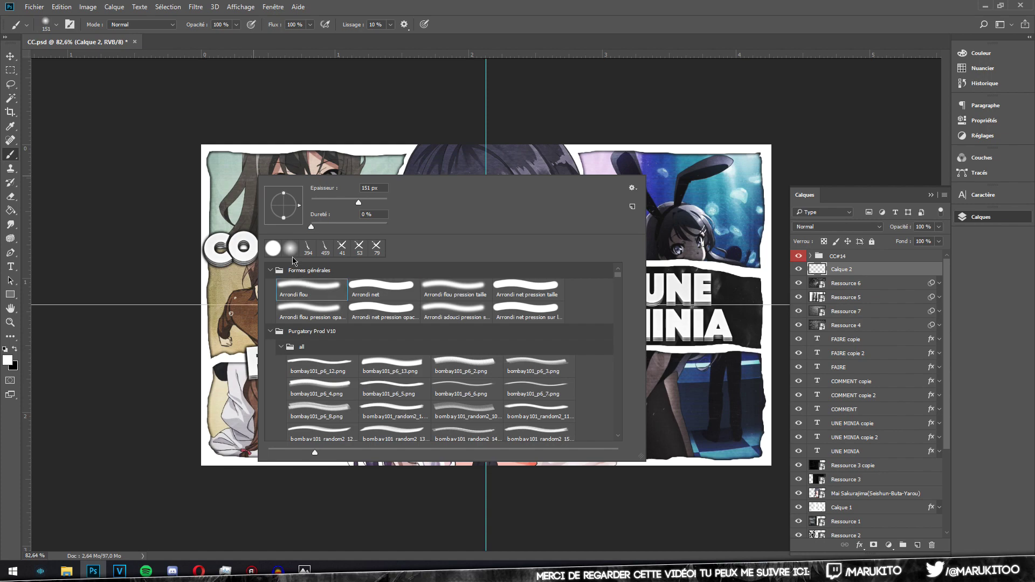
key(Return)
drag(222, 213, 257, 213)
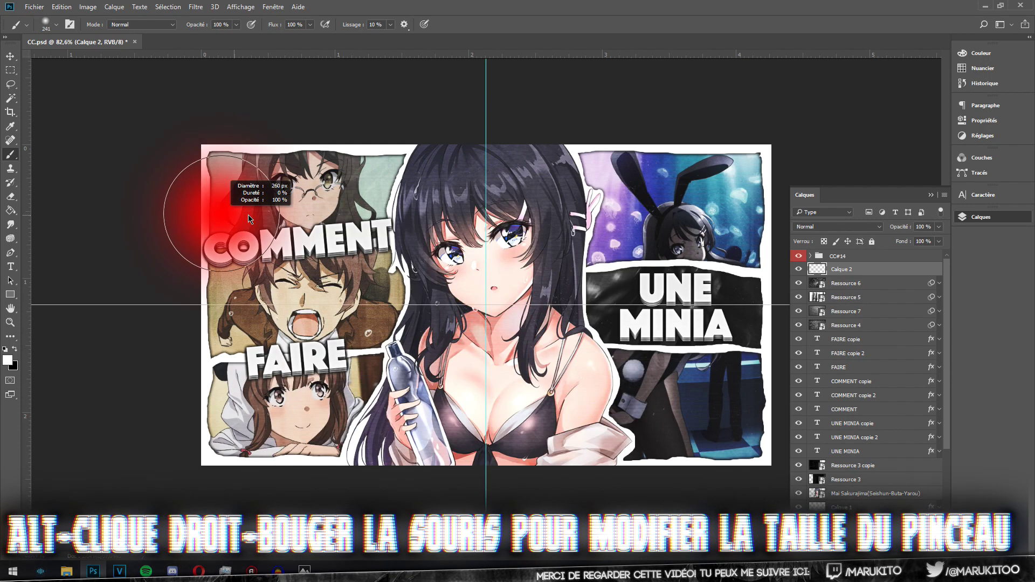
Set the foreground colour to near-black and hide the layers panel
key(x)
click(7, 360)
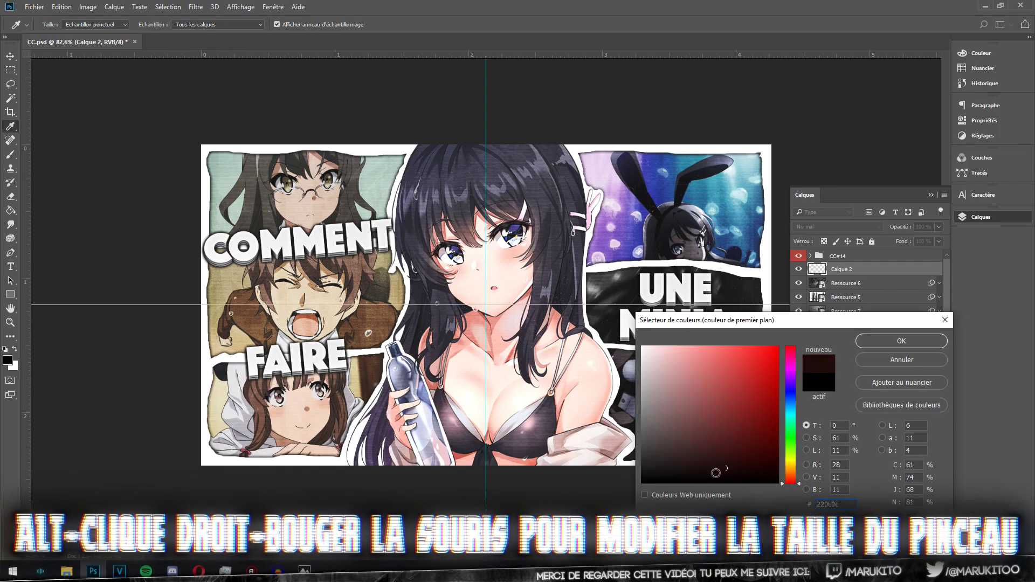
click(892, 350)
scroll(486, 305, down, 1)
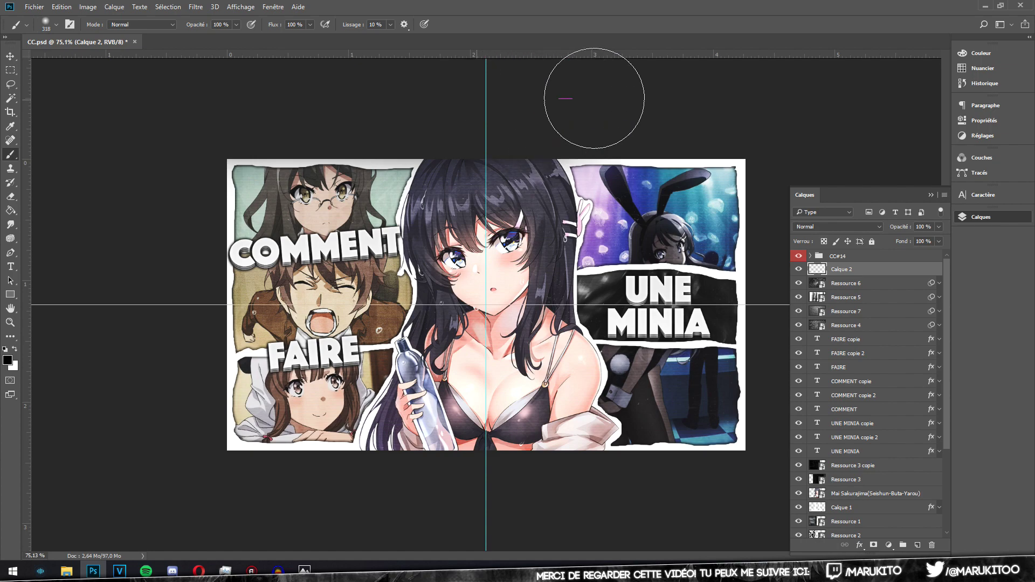
click(1017, 214)
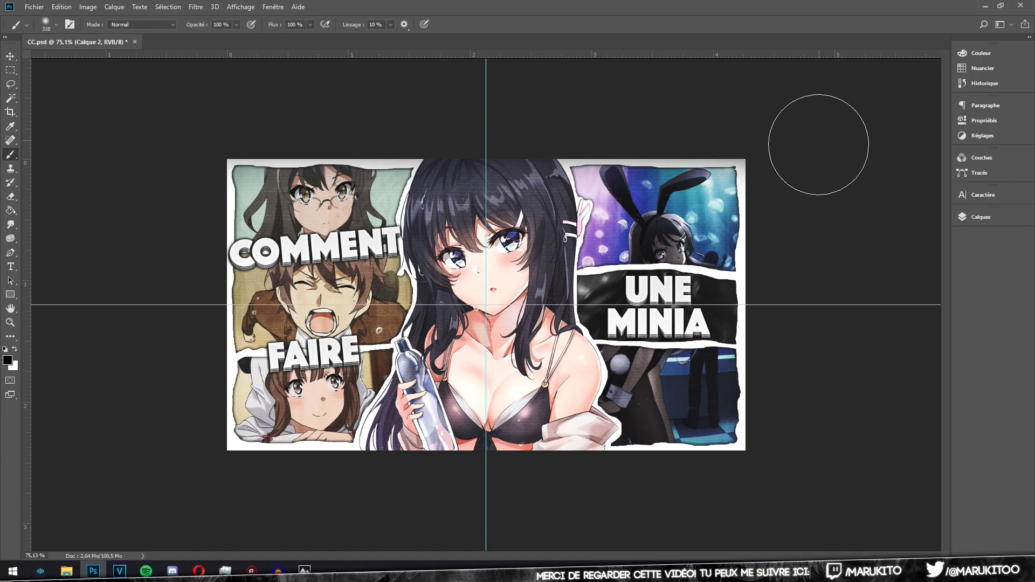
Paint soft black shading along the right, bottom and left edges on Calque 2
mouse_move(800, 303)
mouse_down()
mouse_move(687, 512)
mouse_move(162, 490)
mouse_move(183, 124)
mouse_up()
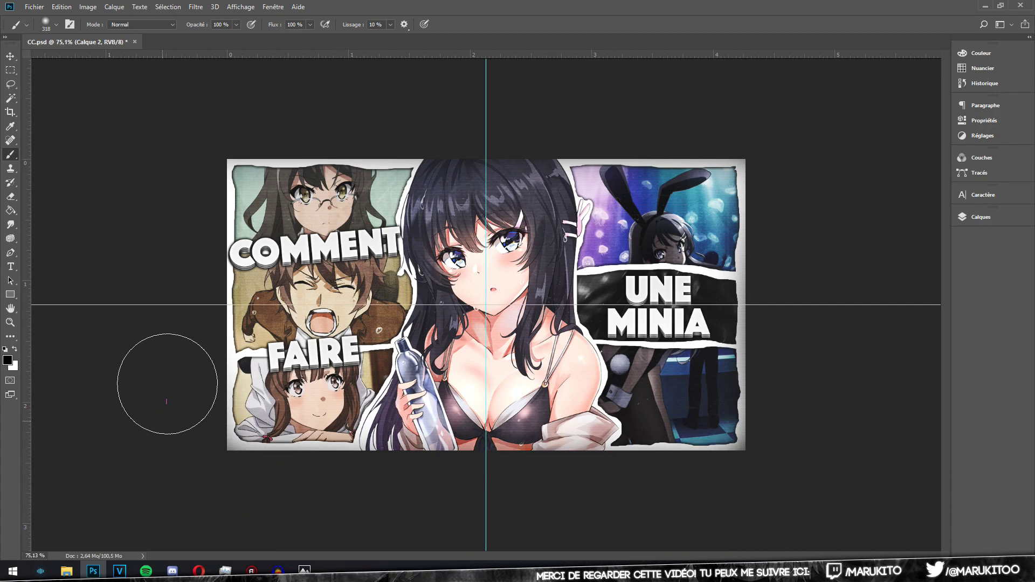
key(ctrl+z)
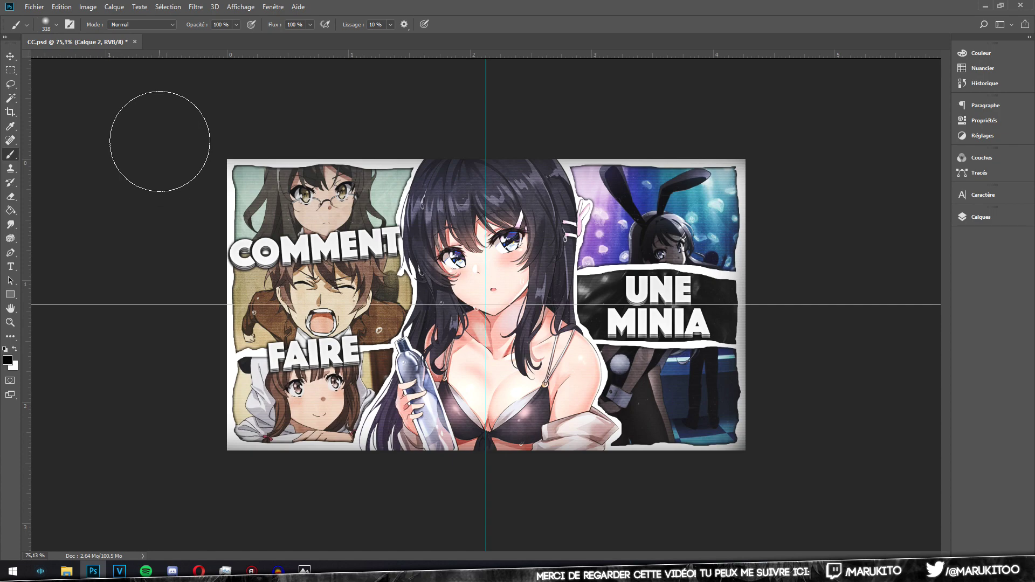
drag(159, 132, 167, 366)
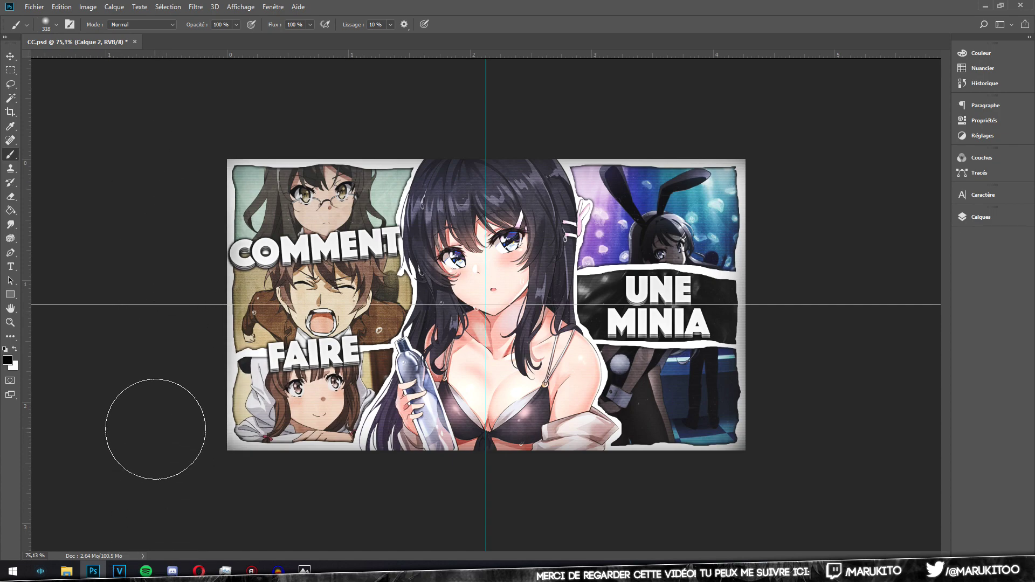
key(ctrl+1)
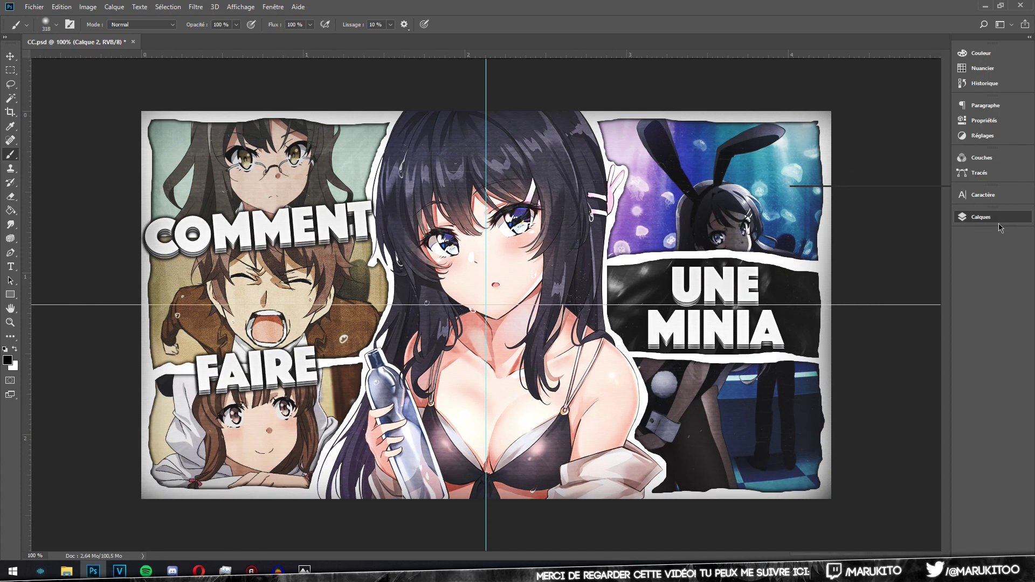
Compare the image with and without the shading, then move Calque 2 beneath Calque 1
click(981, 217)
click(799, 269)
click(799, 272)
click(799, 271)
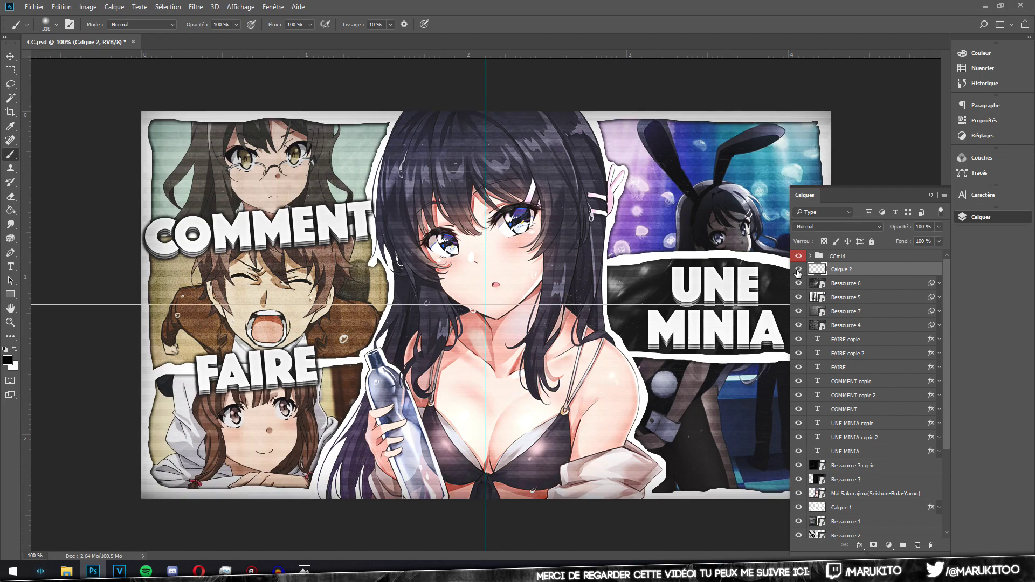
click(798, 271)
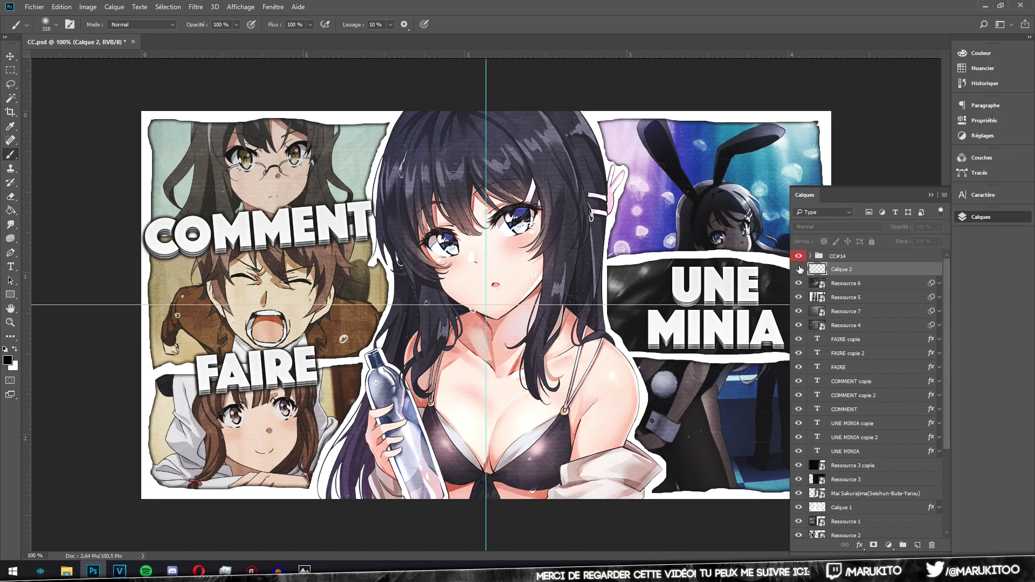
click(799, 270)
drag(861, 269, 893, 512)
Recheck the shading in its new position and select the Ressource 6 layer
click(799, 509)
click(799, 508)
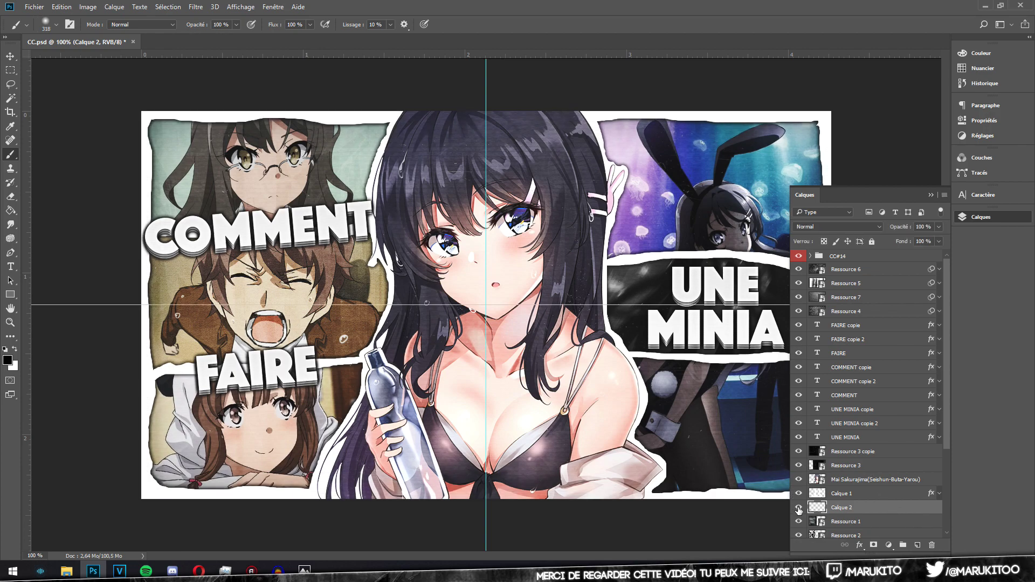
click(799, 508)
click(799, 509)
click(798, 508)
click(799, 509)
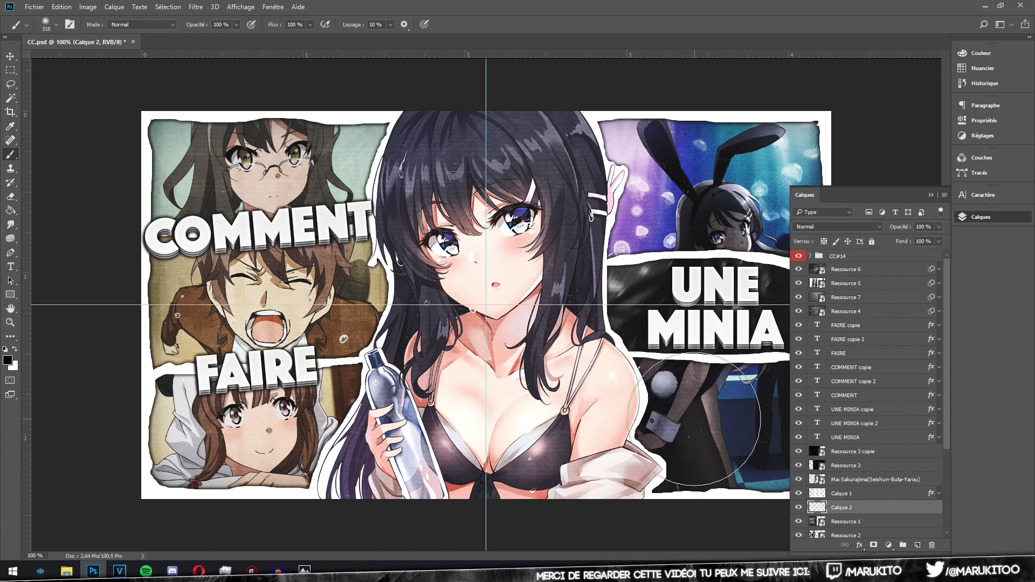
click(882, 272)
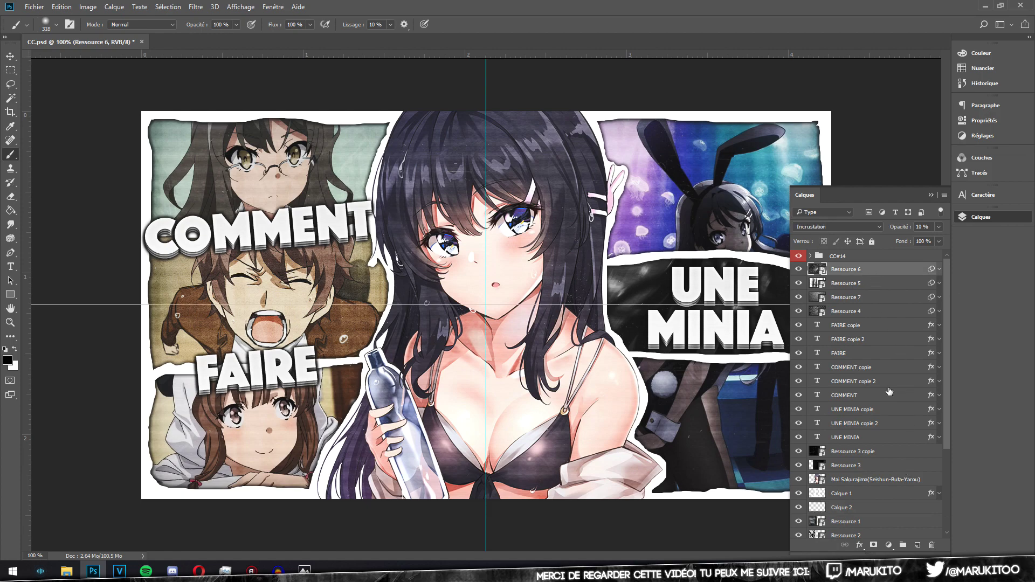
Add a new layer, Calque 3, and dab white glows on the top-left girl's eyes
click(919, 544)
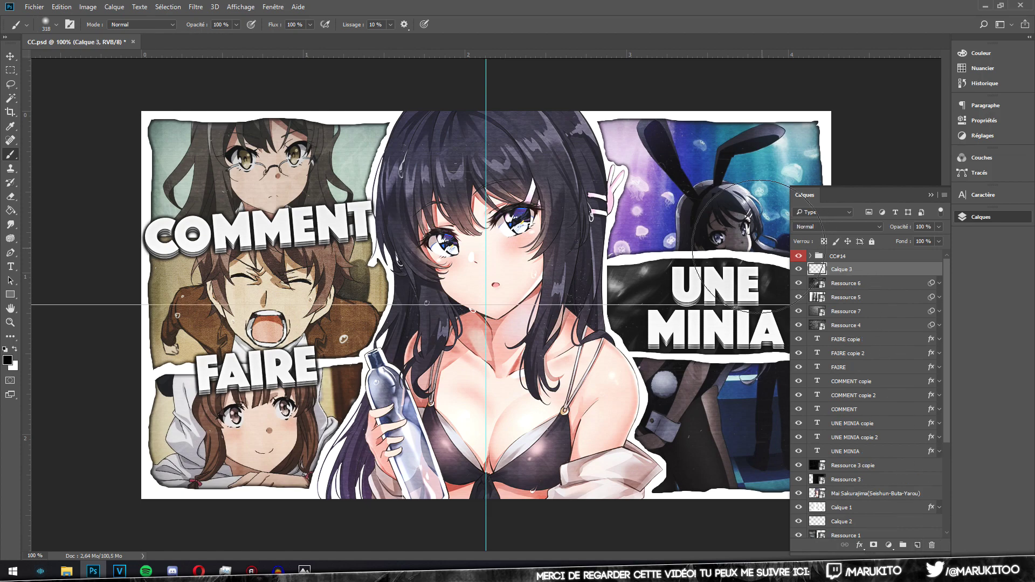
drag(418, 242, 381, 242)
scroll(336, 187, up, 5)
mouse_move(269, 113)
mouse_down()
mouse_move(240, 113)
mouse_move(296, 125)
mouse_move(286, 129)
mouse_up()
click(236, 120)
click(125, 120)
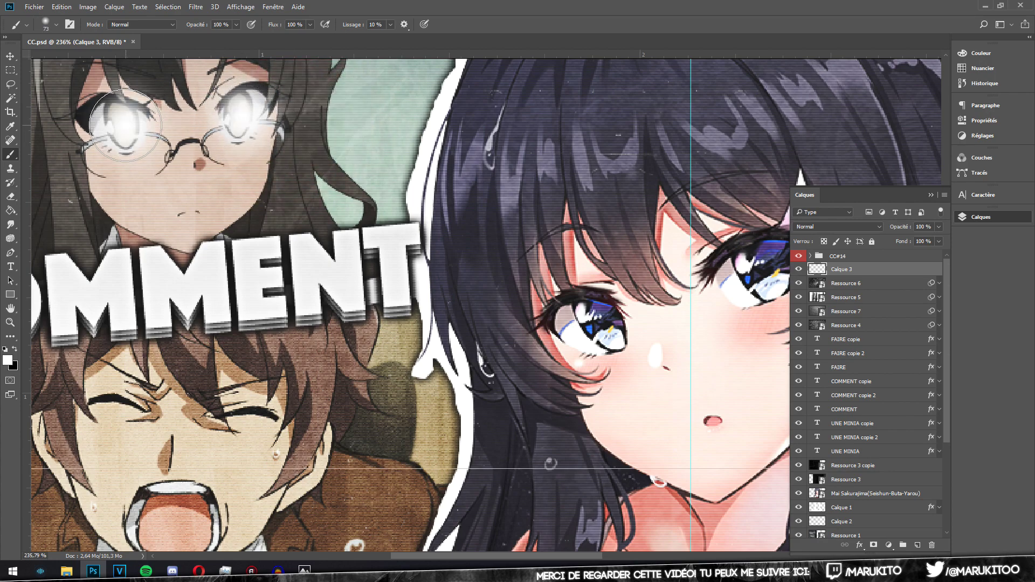
Dab white glows on the central girl's eye and the lower girl's two eyes
drag(556, 283, 566, 283)
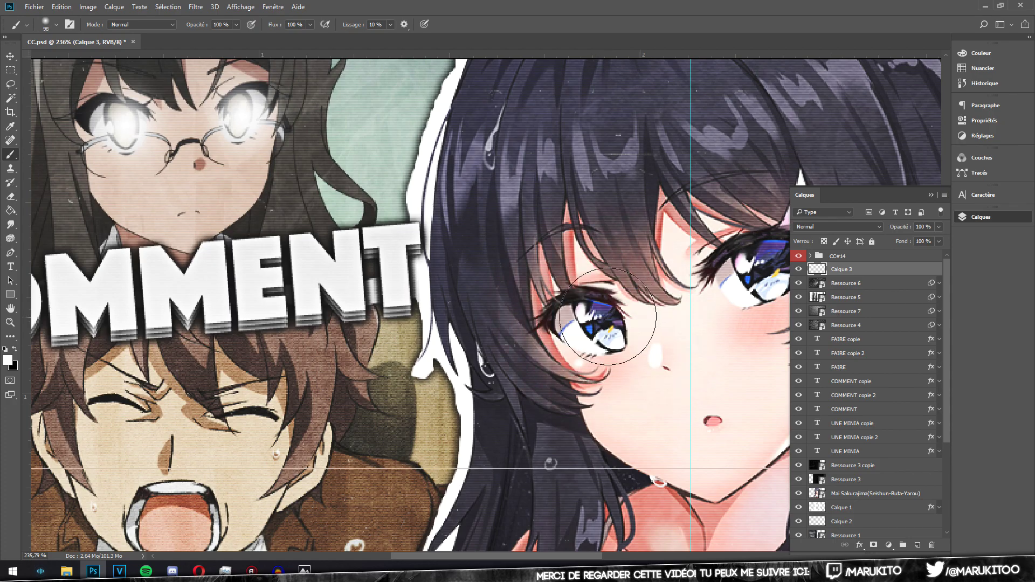
click(611, 324)
scroll(611, 324, down, 4)
scroll(310, 348, up, 4)
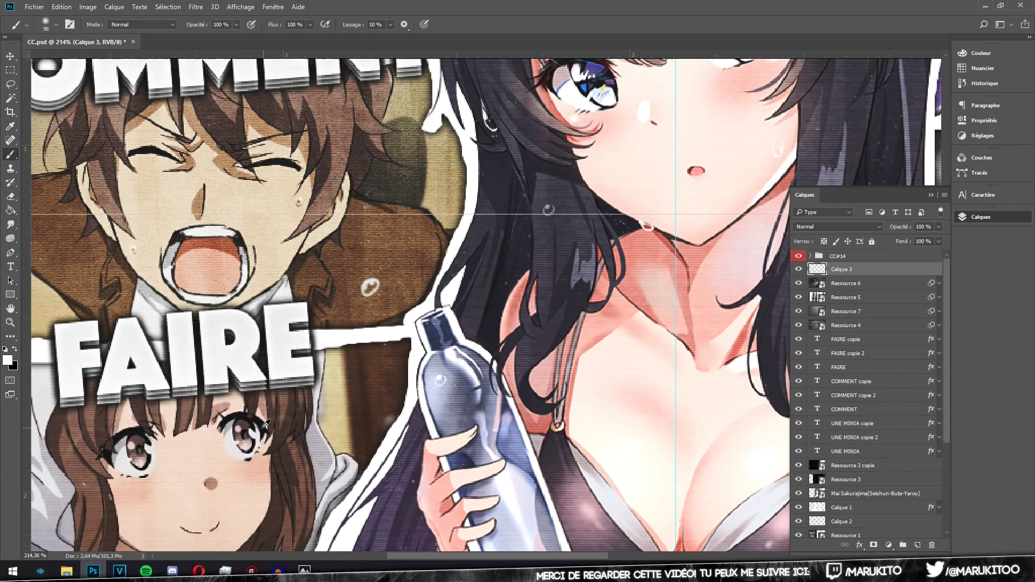
drag(240, 442, 227, 440)
click(245, 440)
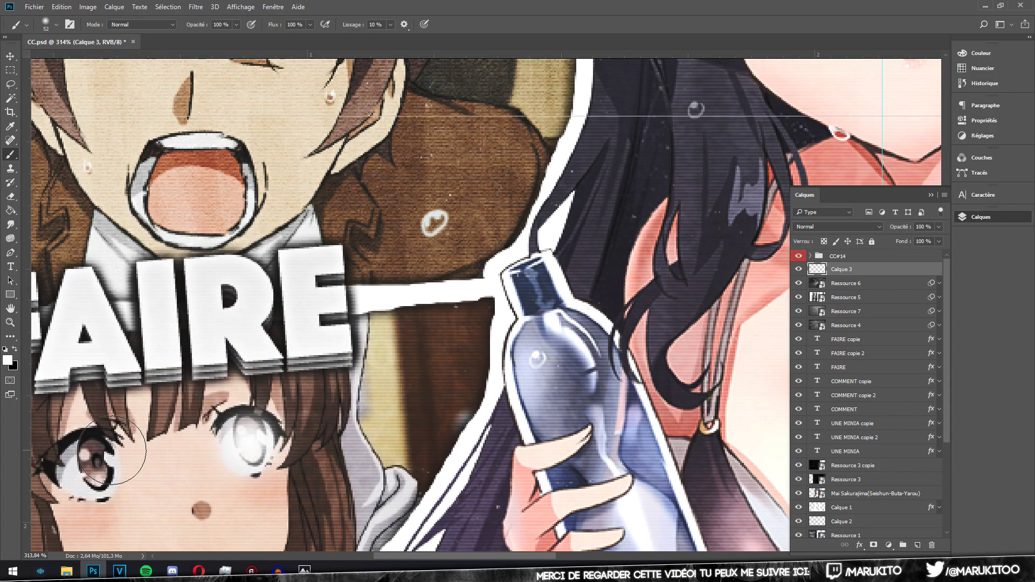
click(96, 467)
Dab white glows on both of the bunny girl's eyes
scroll(96, 466, down, 3)
scroll(615, 145, right, 5)
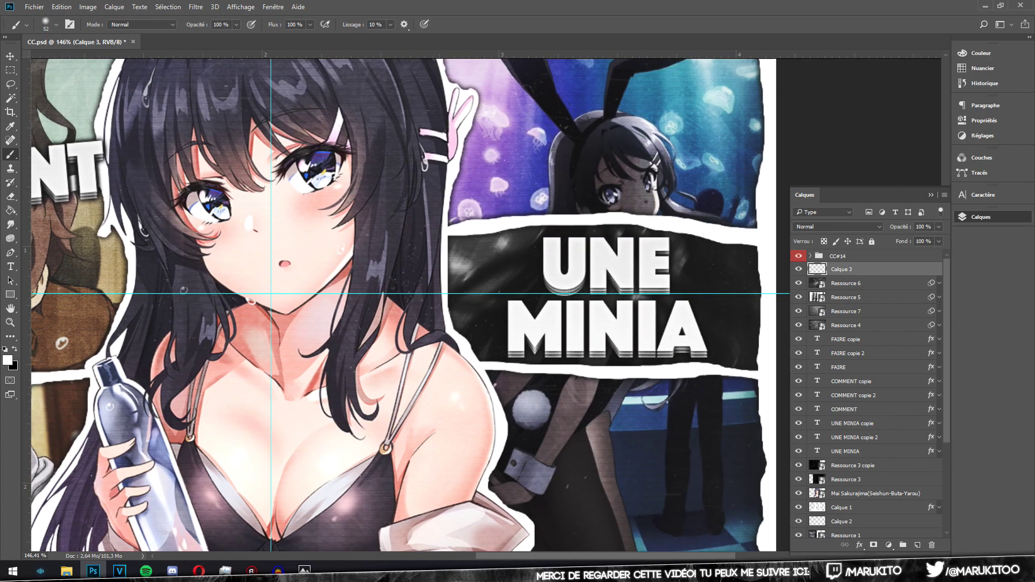
scroll(615, 145, up, 3)
drag(555, 197, 545, 197)
click(536, 232)
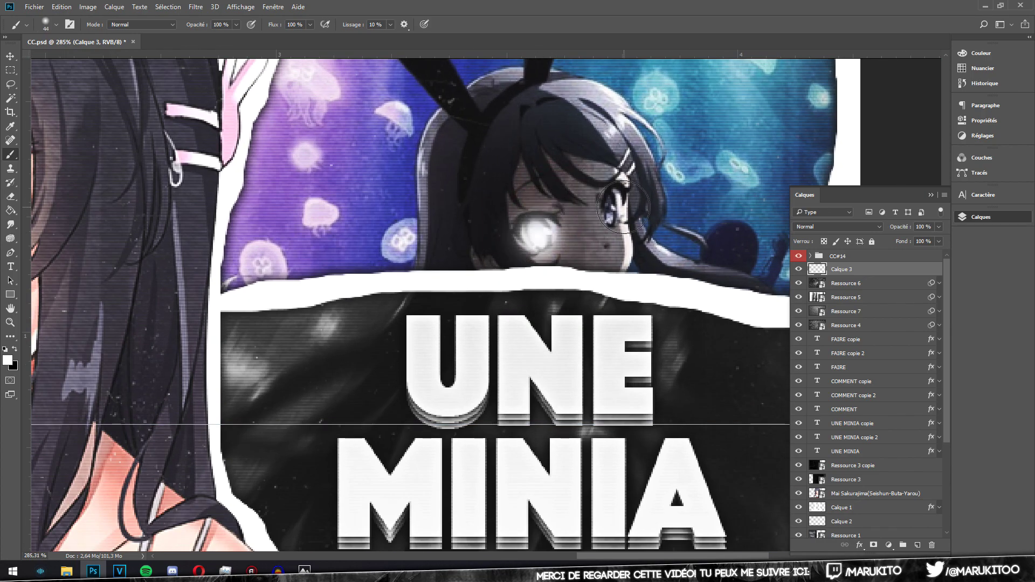
click(615, 208)
key(ctrl+1)
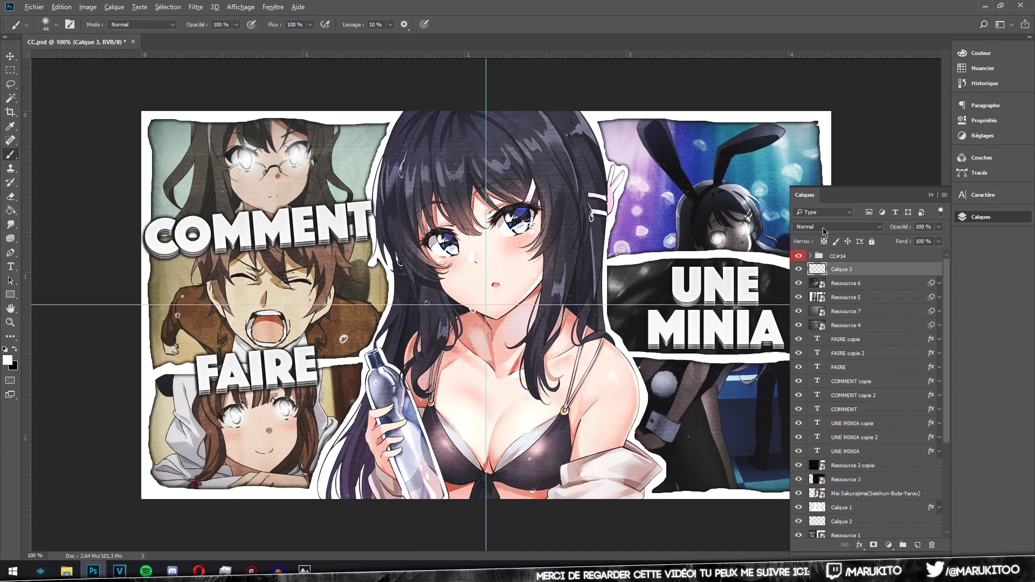
scroll(572, 279, up, 3)
Blend Calque 3 as Incrustation at 51% opacity
click(839, 227)
click(829, 335)
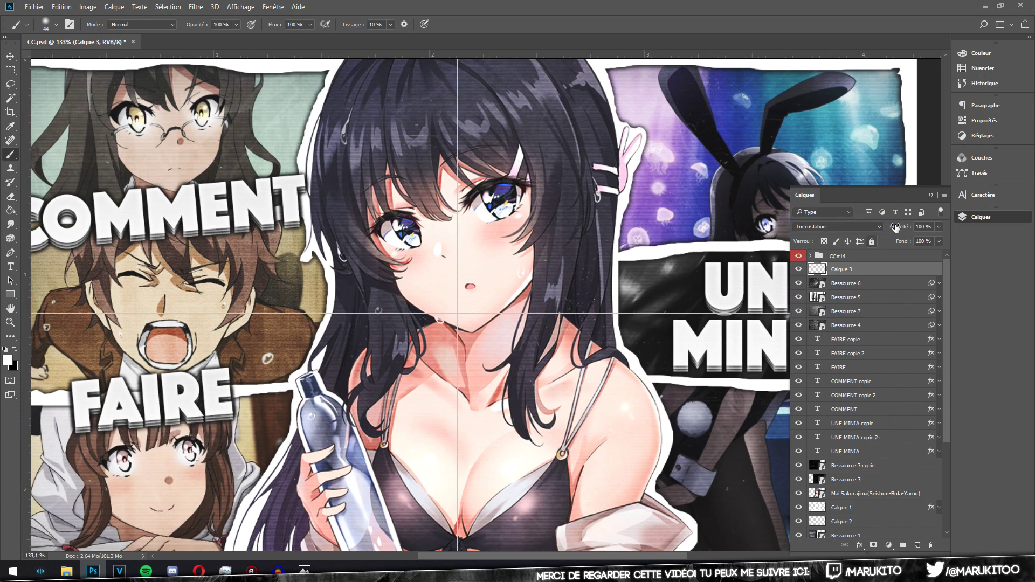
drag(941, 227, 906, 245)
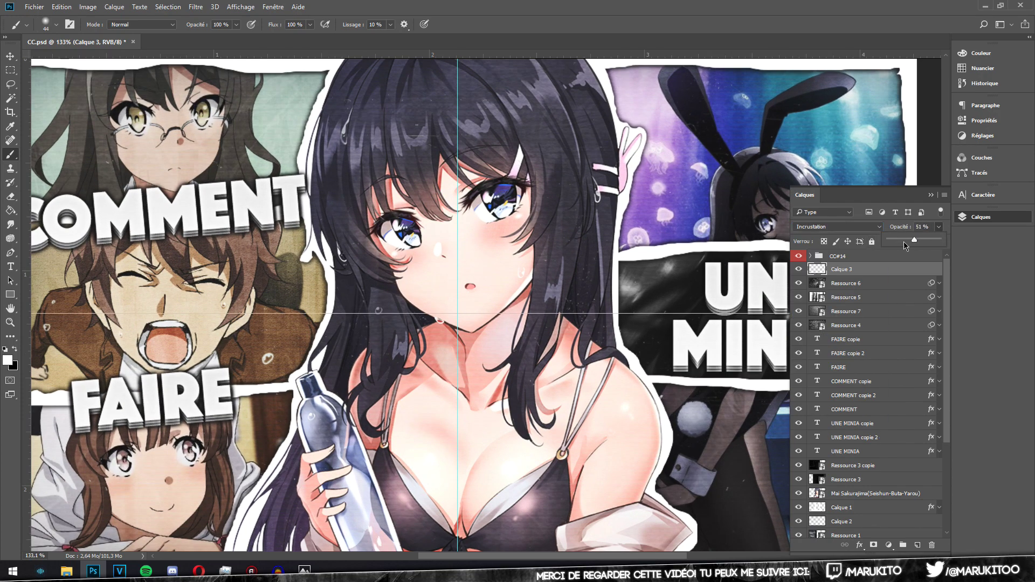
click(800, 270)
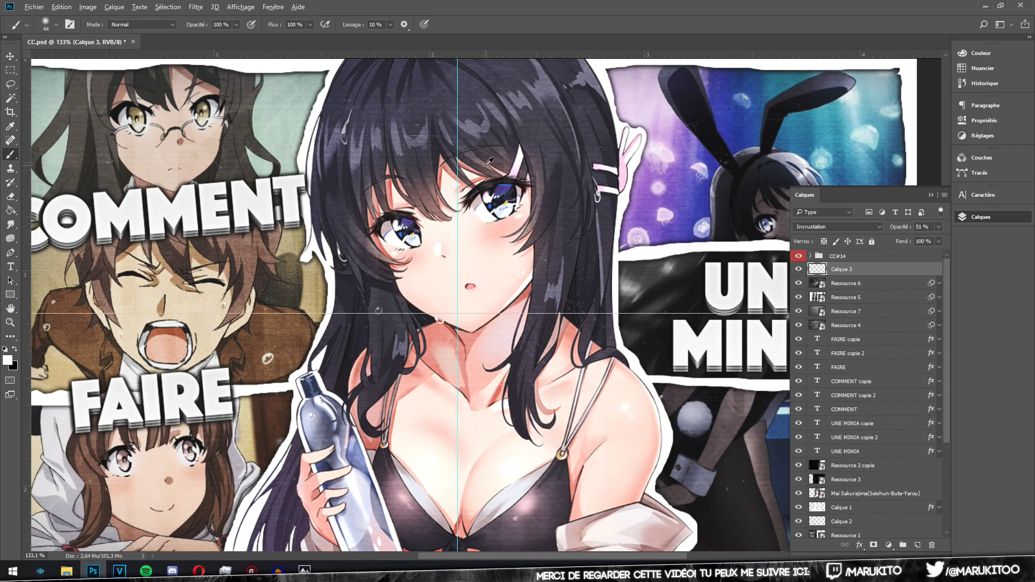
scroll(495, 211, up, 3)
drag(495, 210, 507, 196)
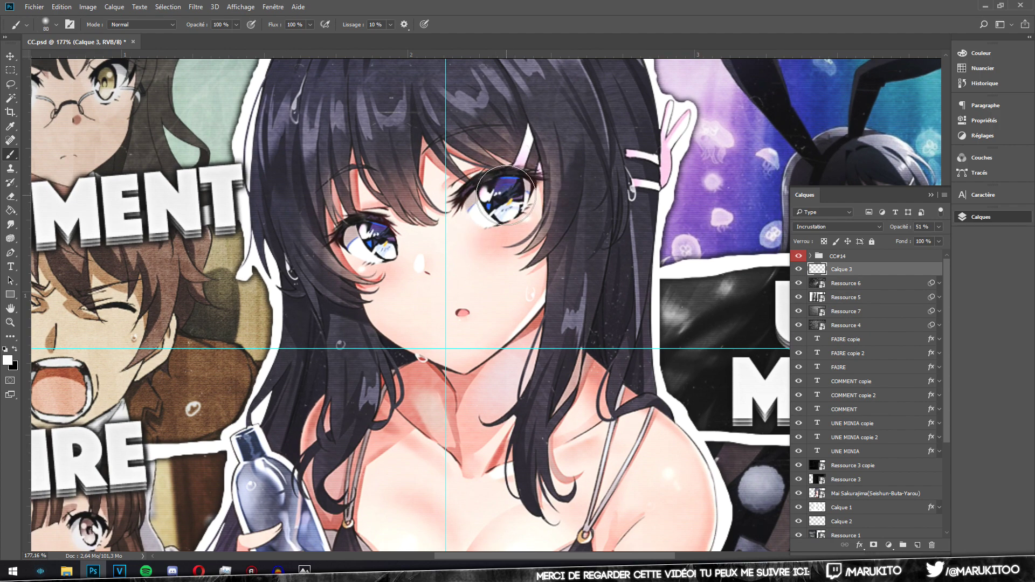
Add layer Calque 4 and sample a blue from the central girl's eye
click(919, 546)
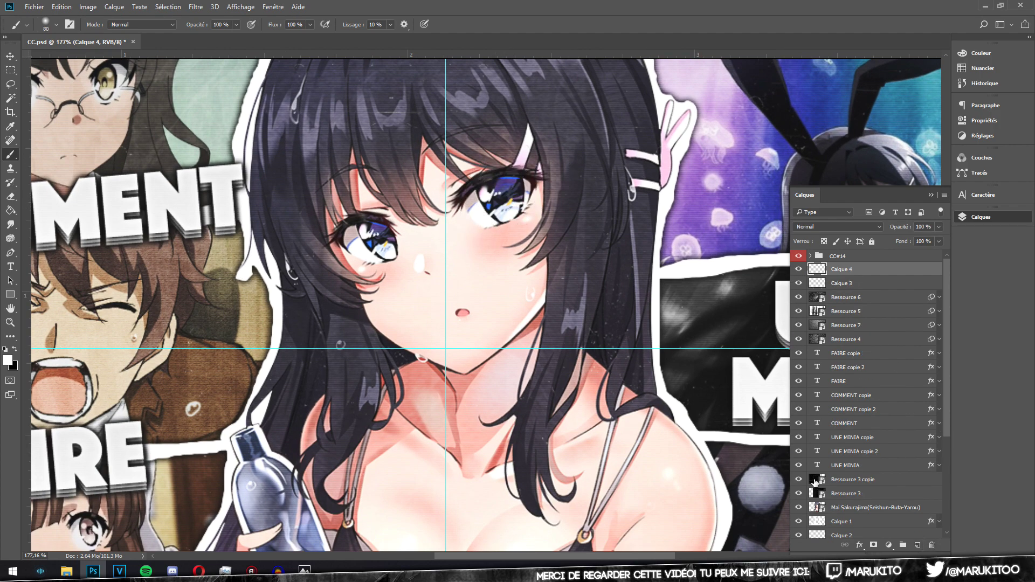
scroll(378, 237, up, 2)
alt+click(379, 227)
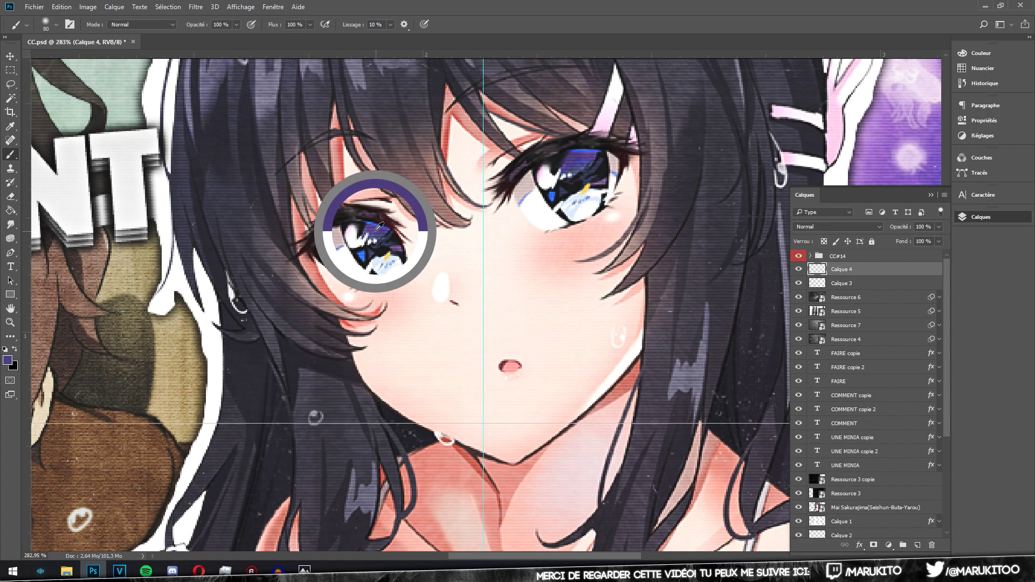
alt+click(378, 229)
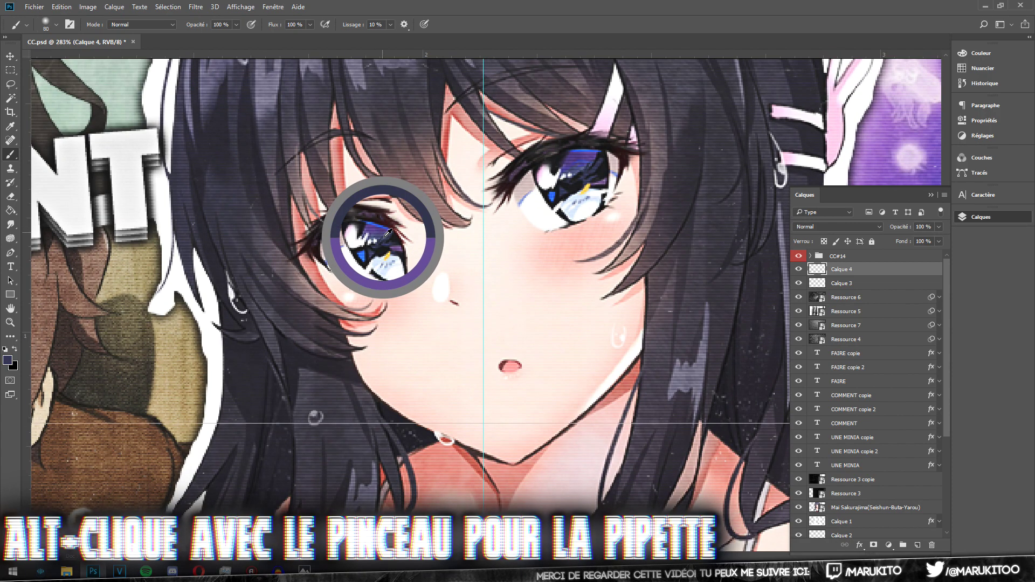
drag(377, 229, 368, 248)
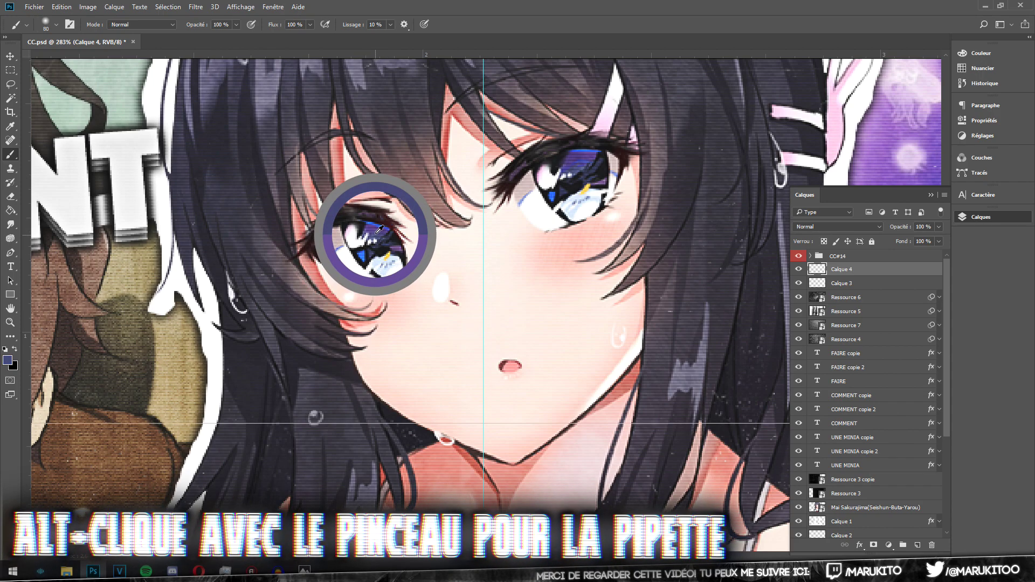
mouse_move(369, 248)
mouse_down()
mouse_move(388, 241)
mouse_move(404, 270)
mouse_up()
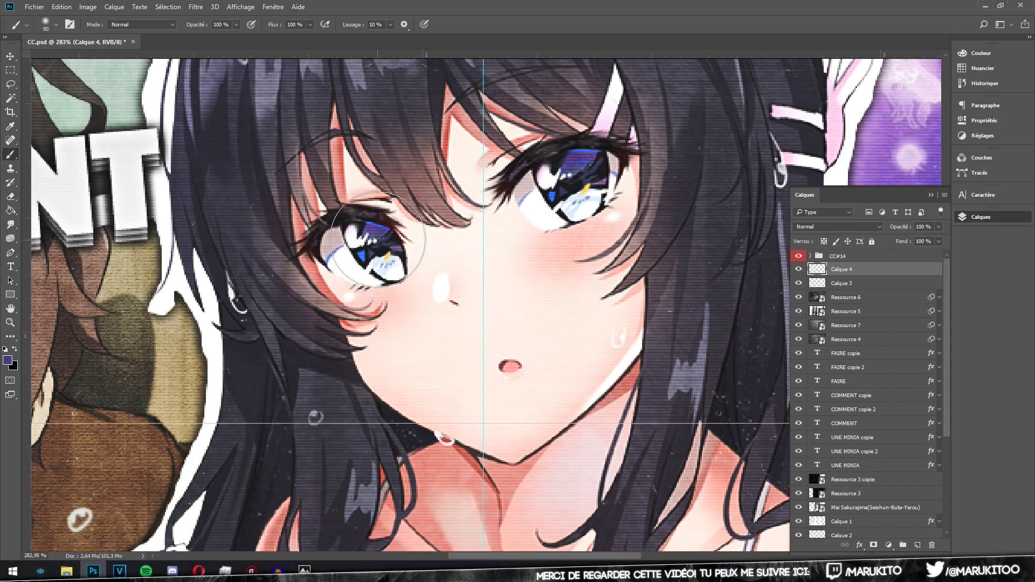
key(ctrl+z)
alt+click(365, 247)
Lighten the sampled blue in the Color Picker and paint it over the girl's eyes
click(9, 360)
drag(727, 350, 717, 346)
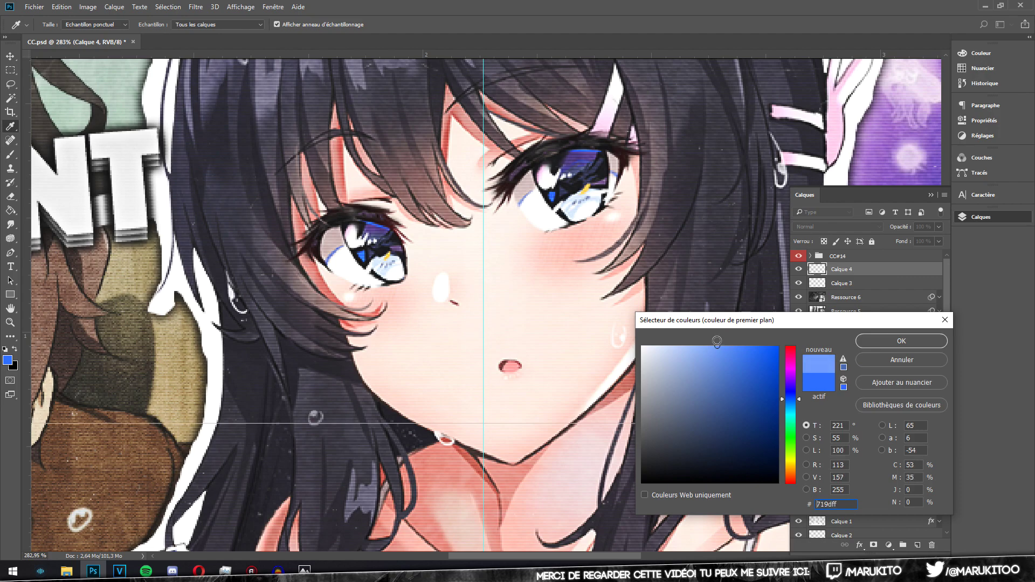
click(880, 343)
drag(350, 243, 380, 256)
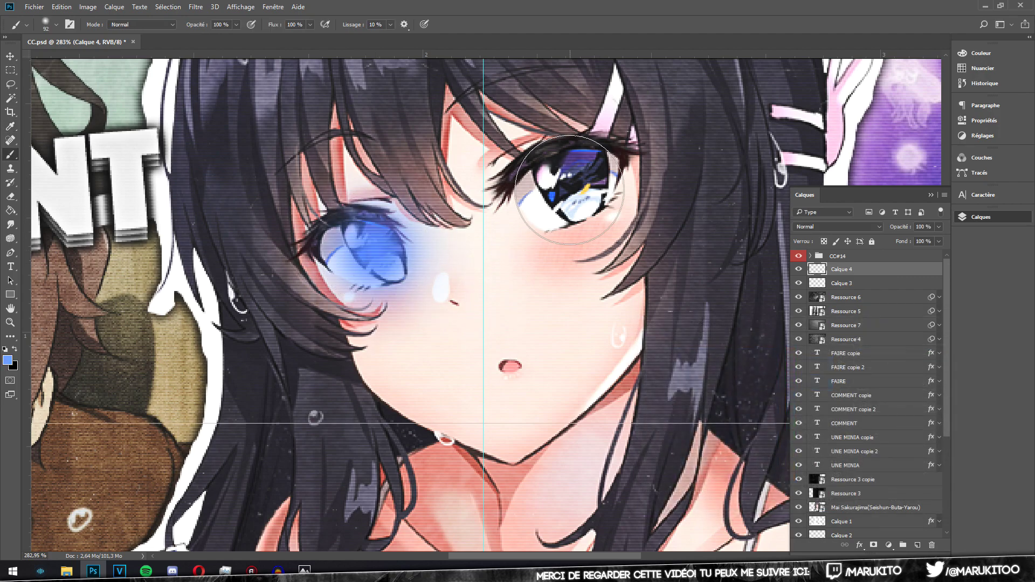
scroll(576, 186, down, 5)
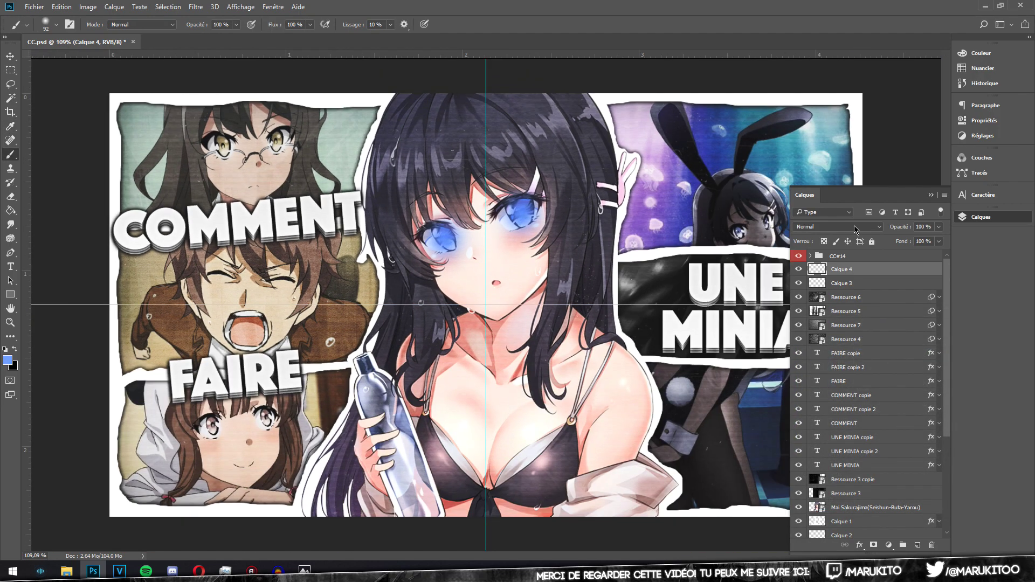
Set Calque 4 to Lumière crue (hard light) at about 59% opacity
click(838, 227)
click(843, 308)
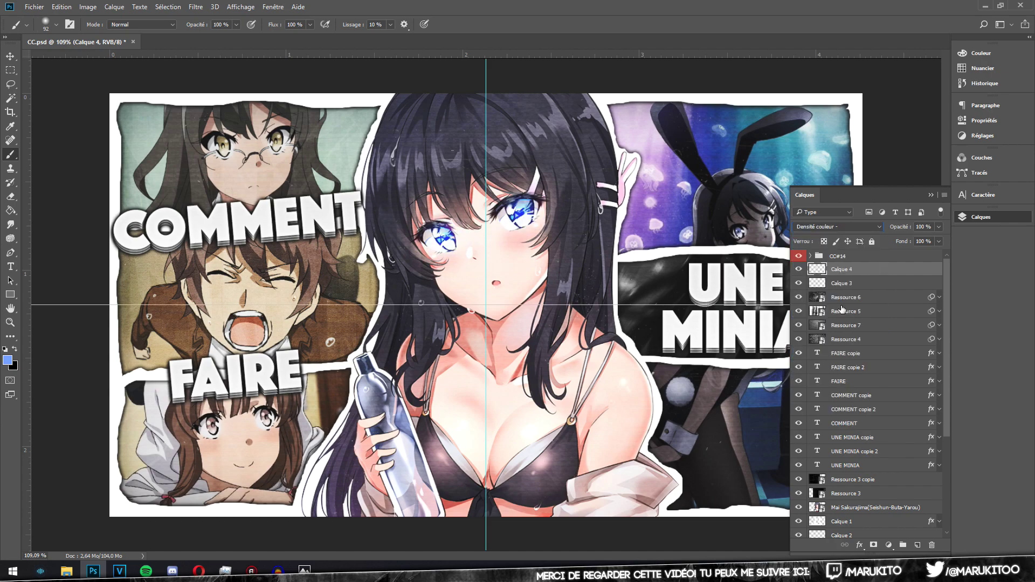
key(Down)
key(Down)
key(Down)
key(Down)
key(Down)
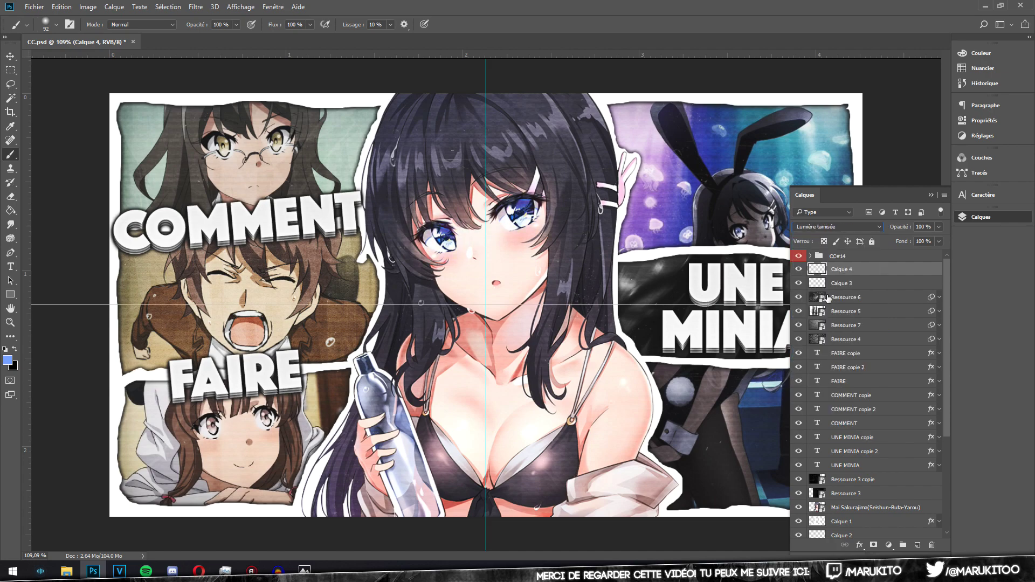
click(846, 228)
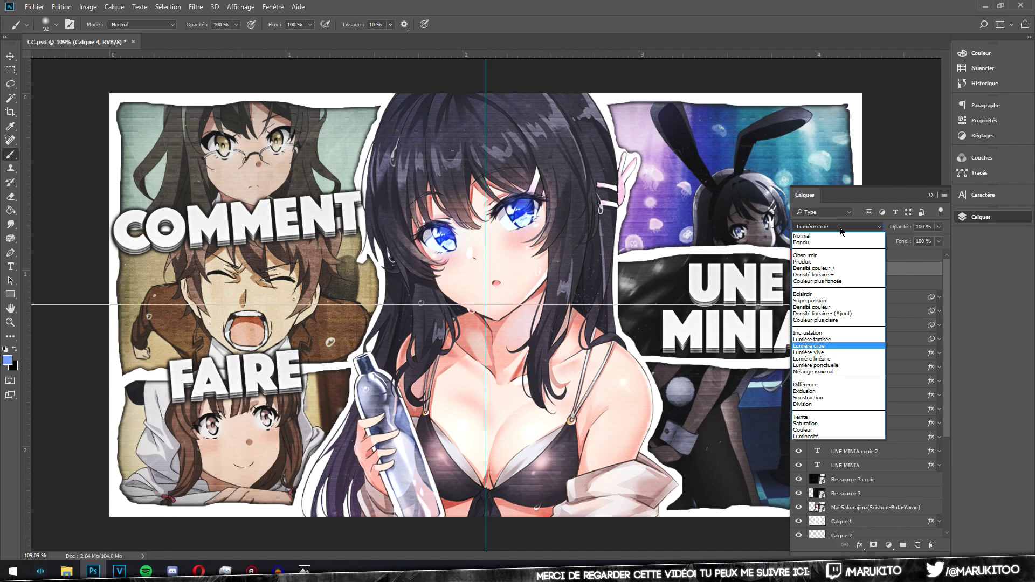
click(831, 353)
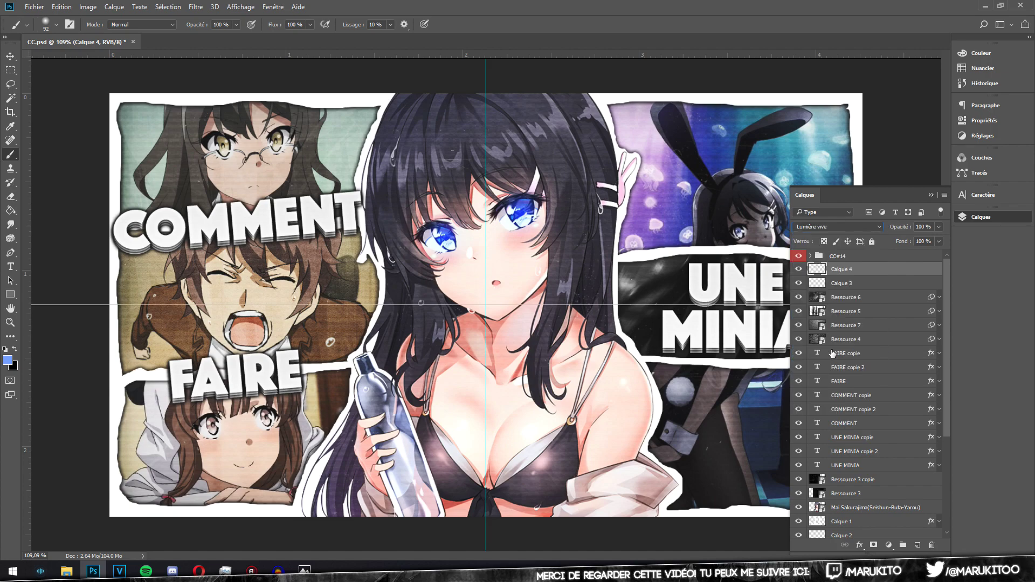
key(Up)
key(Down)
key(Up)
drag(940, 229, 919, 242)
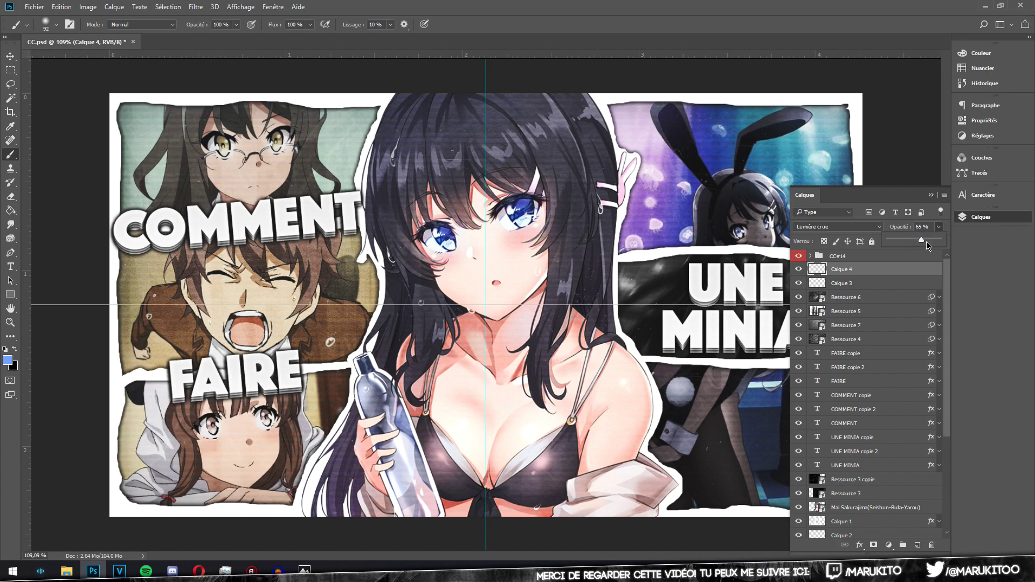
Add Calque 5 in Incrustation mode to brighten the eyes, at 57% opacity
click(918, 545)
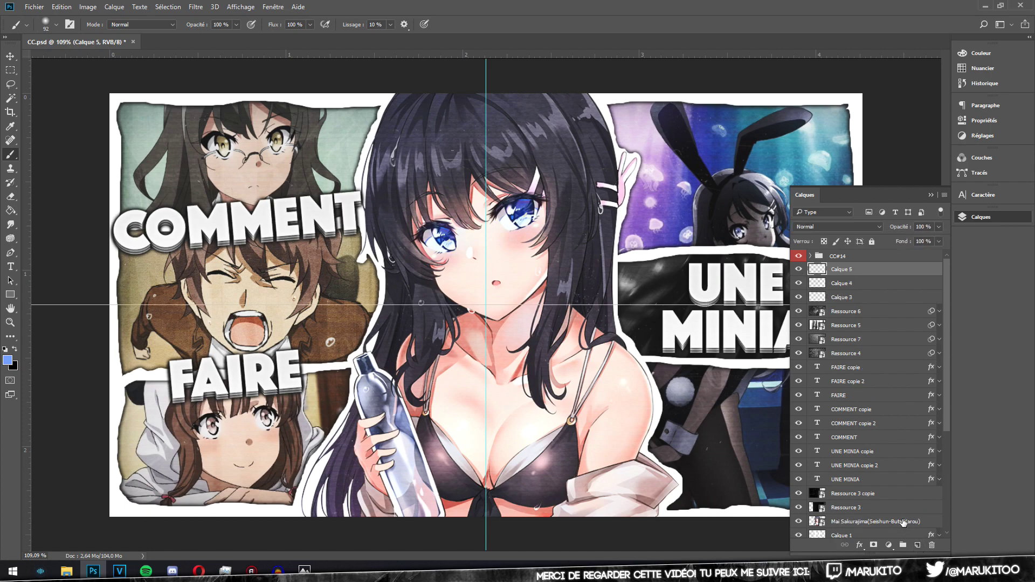
click(836, 227)
click(836, 335)
click(446, 237)
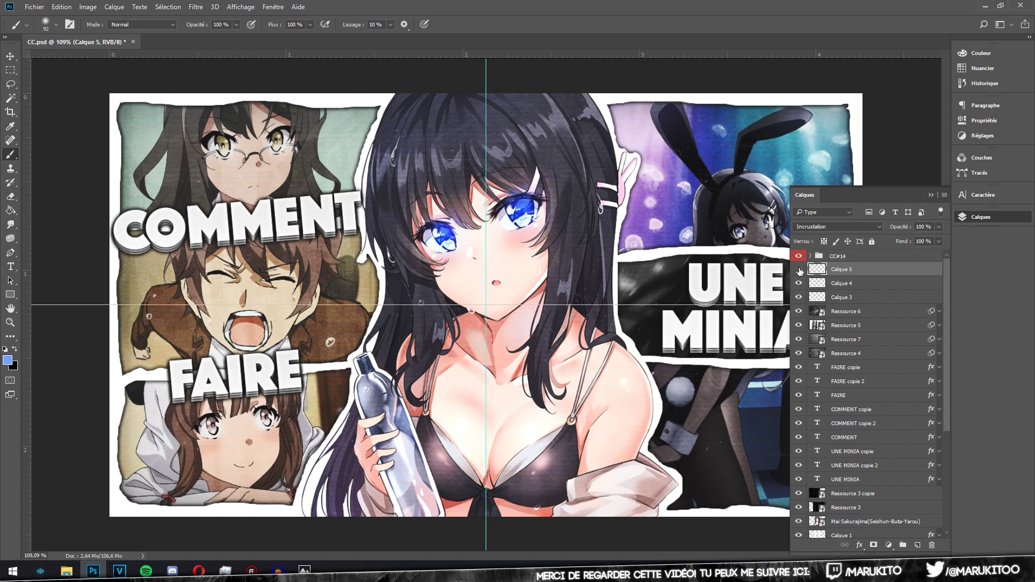
click(799, 270)
click(938, 228)
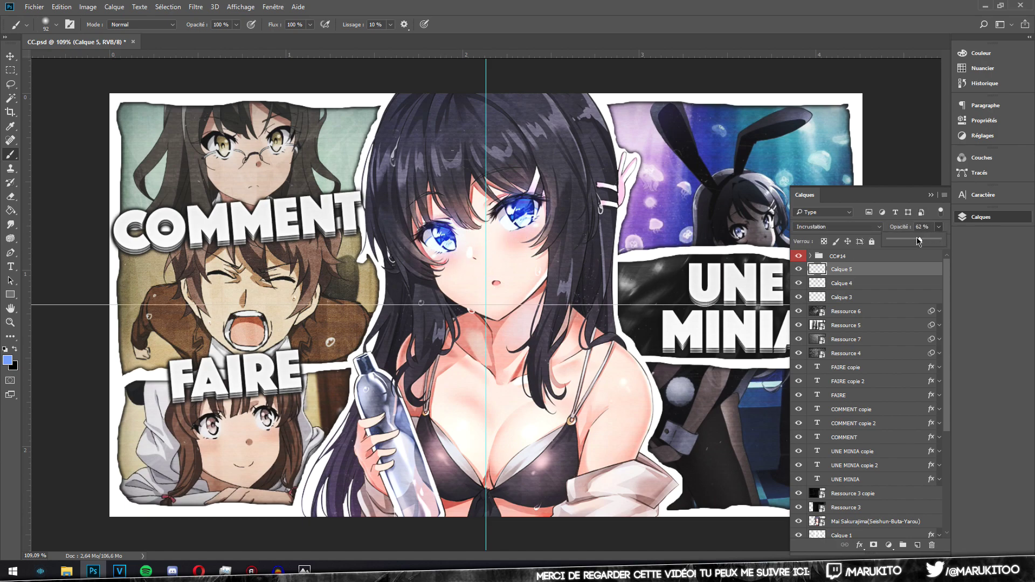
key(v)
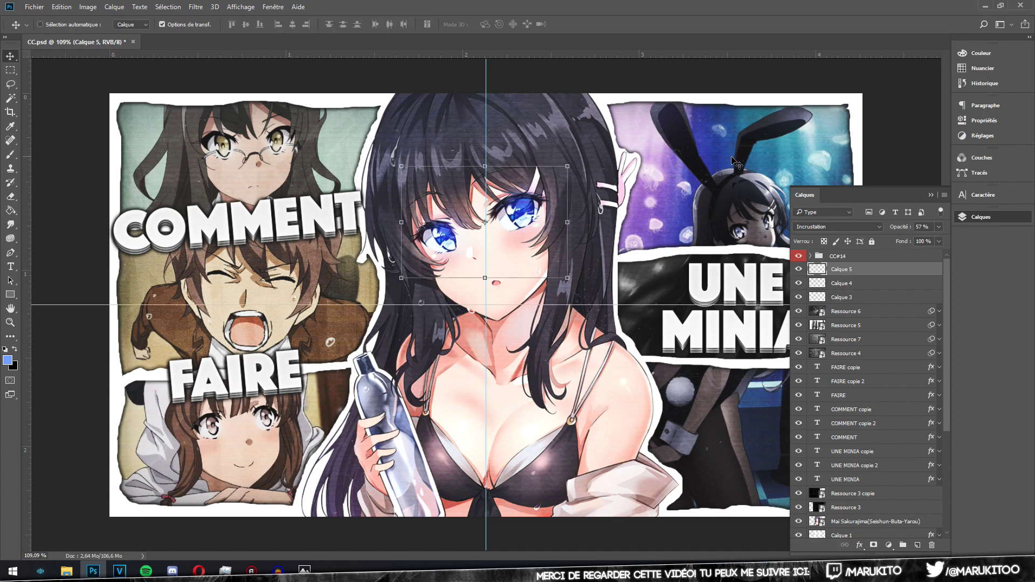
Select Ressource 1 and Ressource 2 and duplicate them with Ctrl+J
scroll(871, 428, down, 3)
scroll(866, 452, down, 3)
click(859, 428)
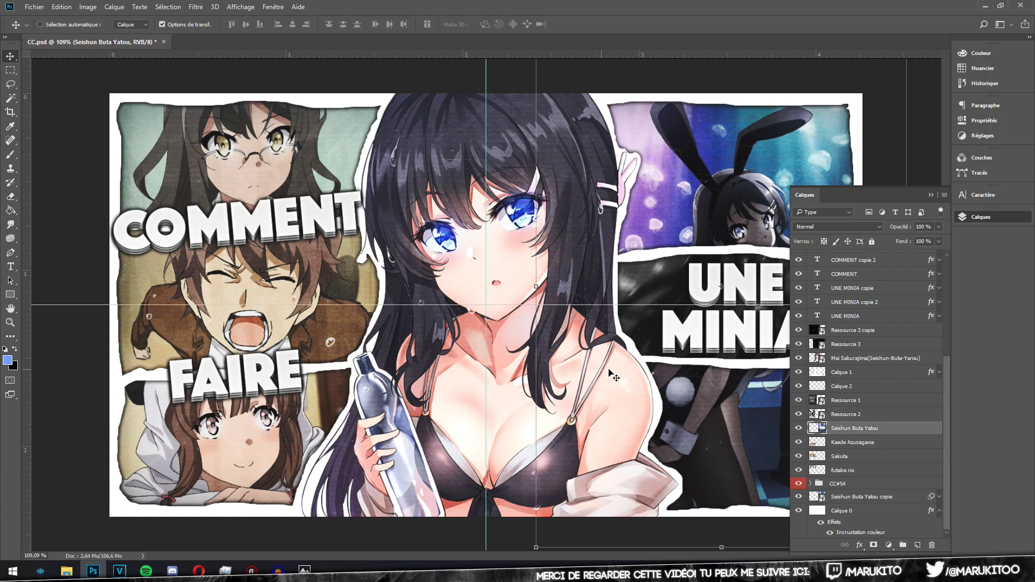
click(854, 404)
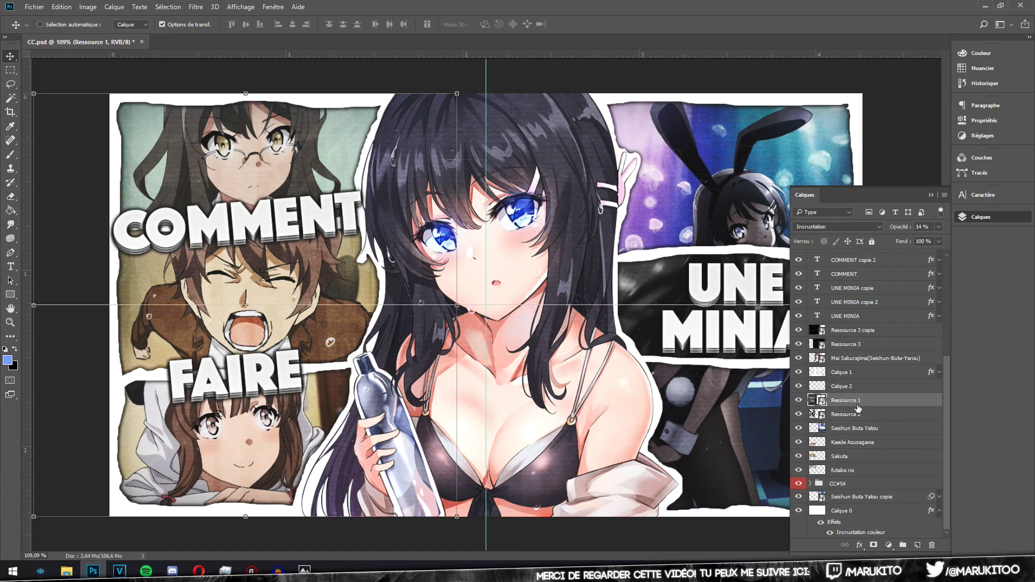
shift+click(853, 415)
key(ctrl+j)
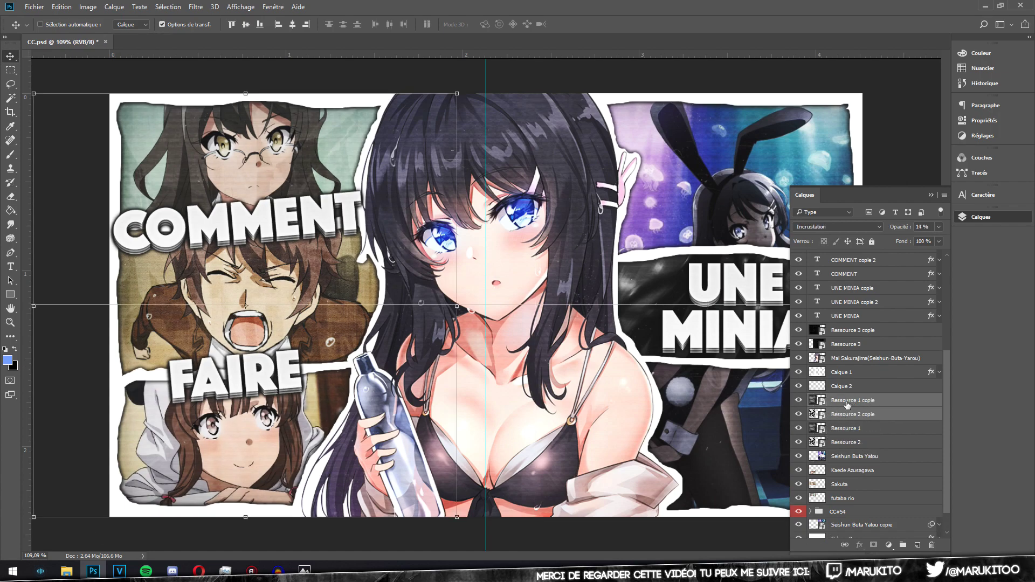
Move the Ressource 1 and 2 copies onto the right side of the canvas
click(854, 400)
shift+click(858, 414)
drag(225, 258, 676, 278)
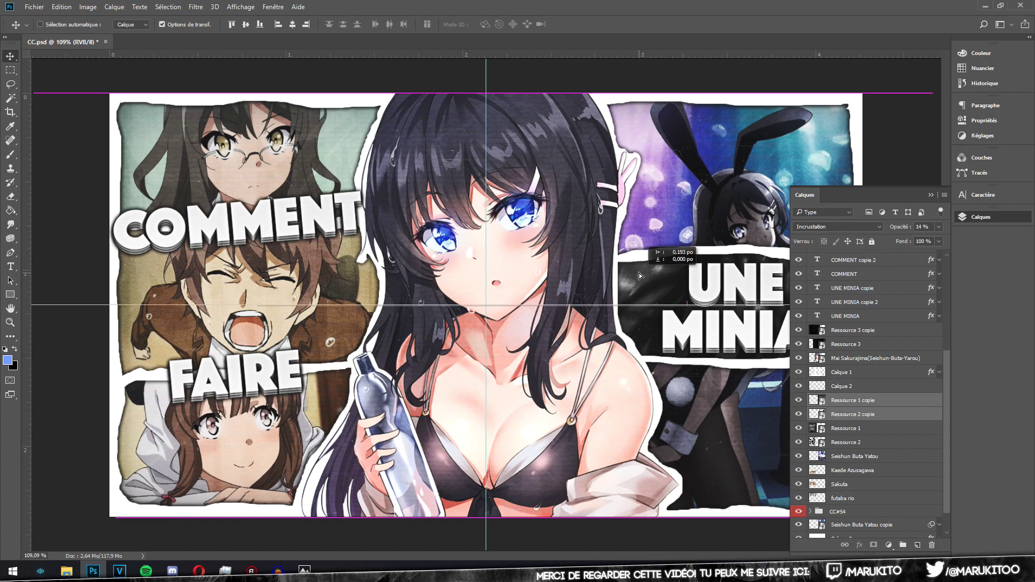
drag(676, 278, 637, 276)
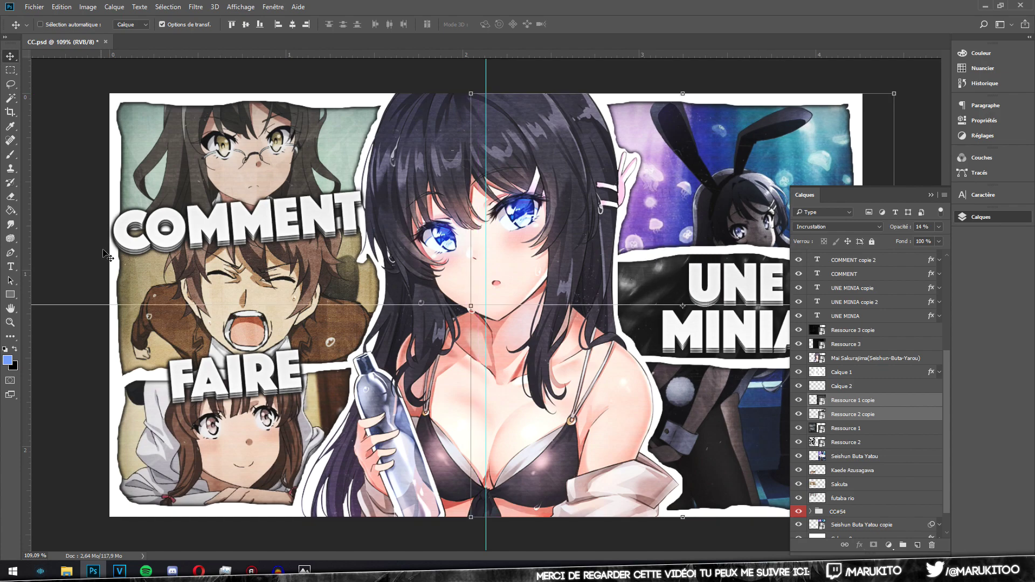
double_click(11, 322)
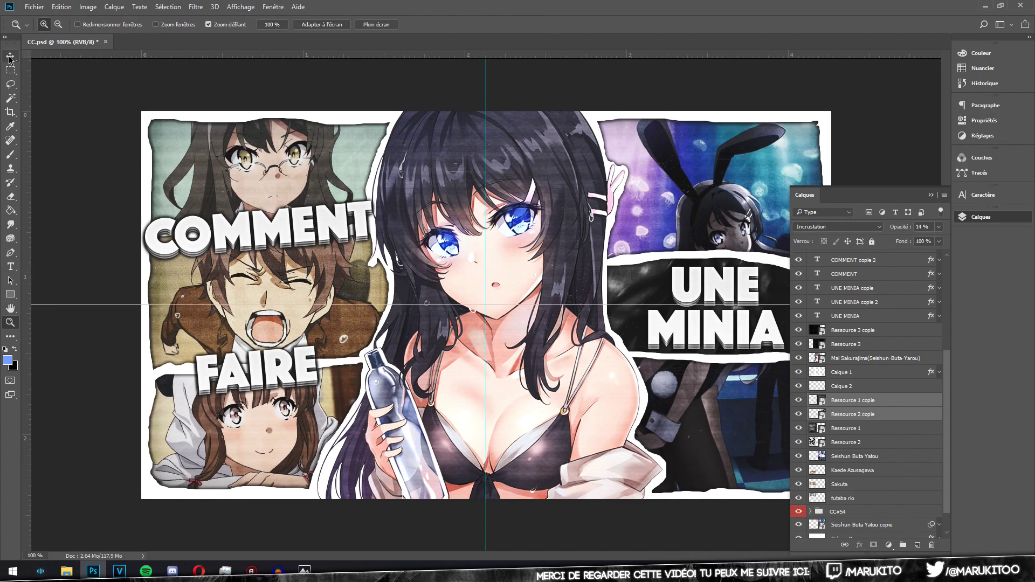
click(807, 428)
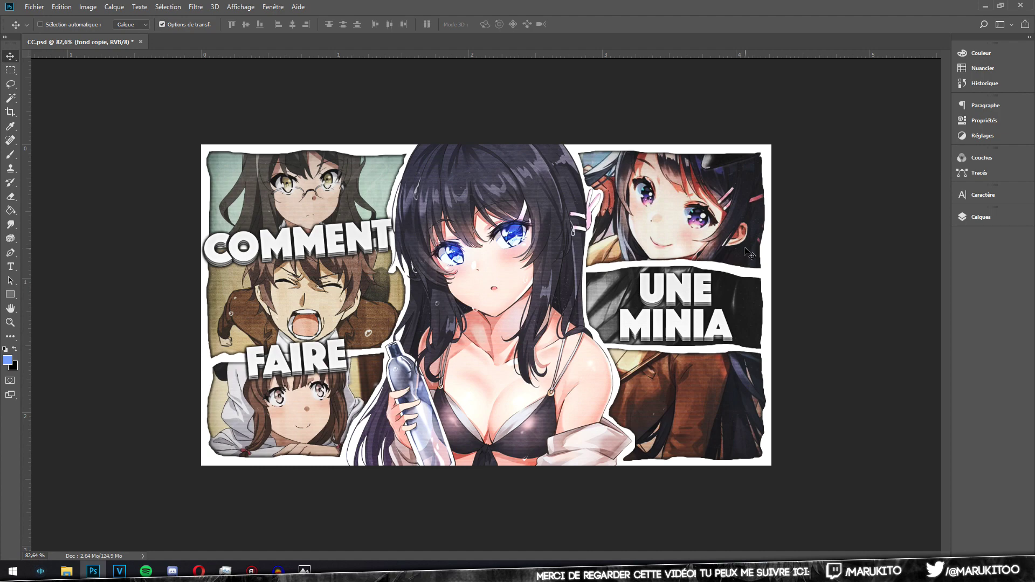
Toggle the fond layer on and off to compare, leaving it hidden
drag(748, 253, 1034, 184)
click(978, 217)
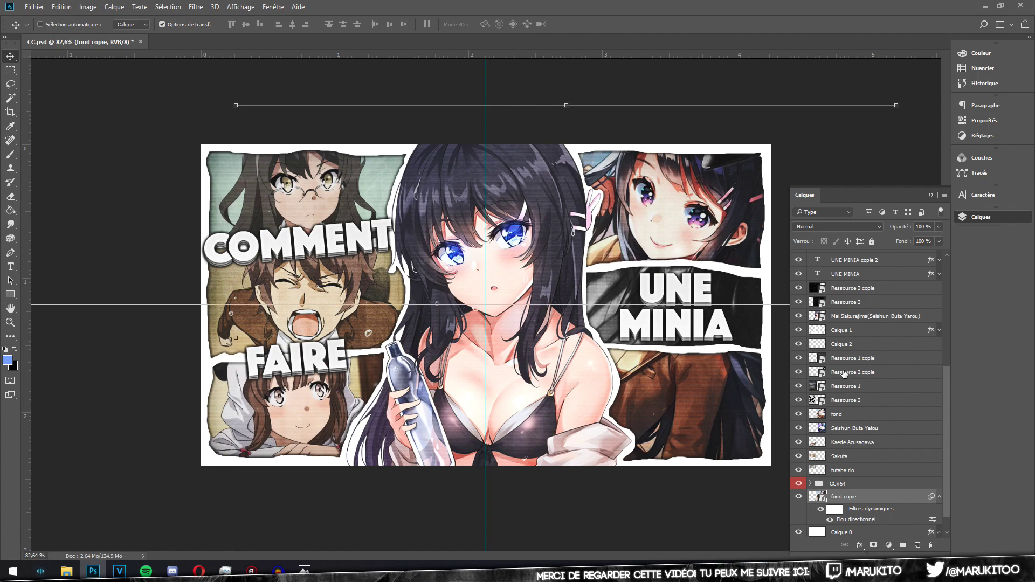
click(799, 415)
click(800, 415)
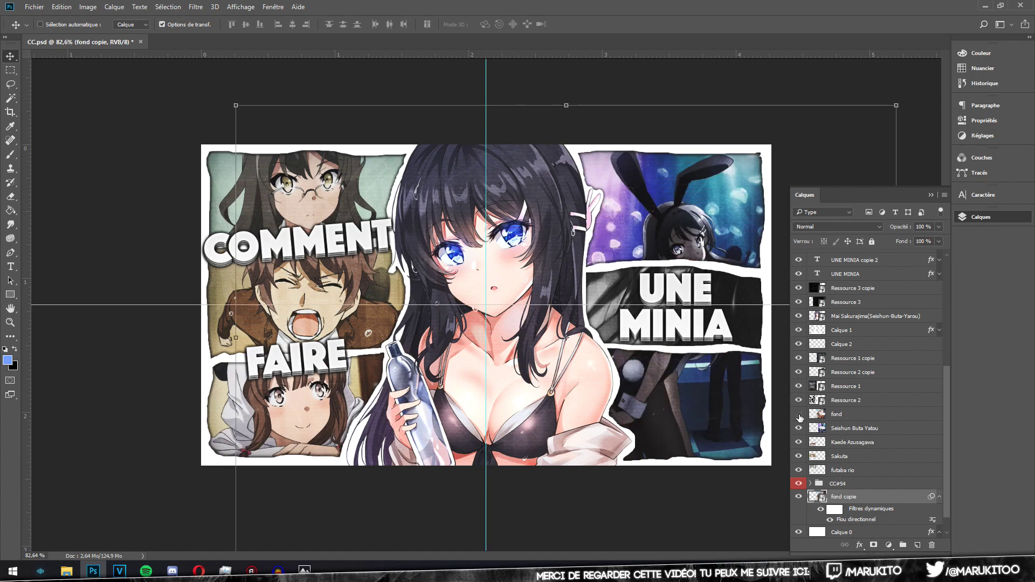
click(799, 415)
click(799, 415)
click(799, 416)
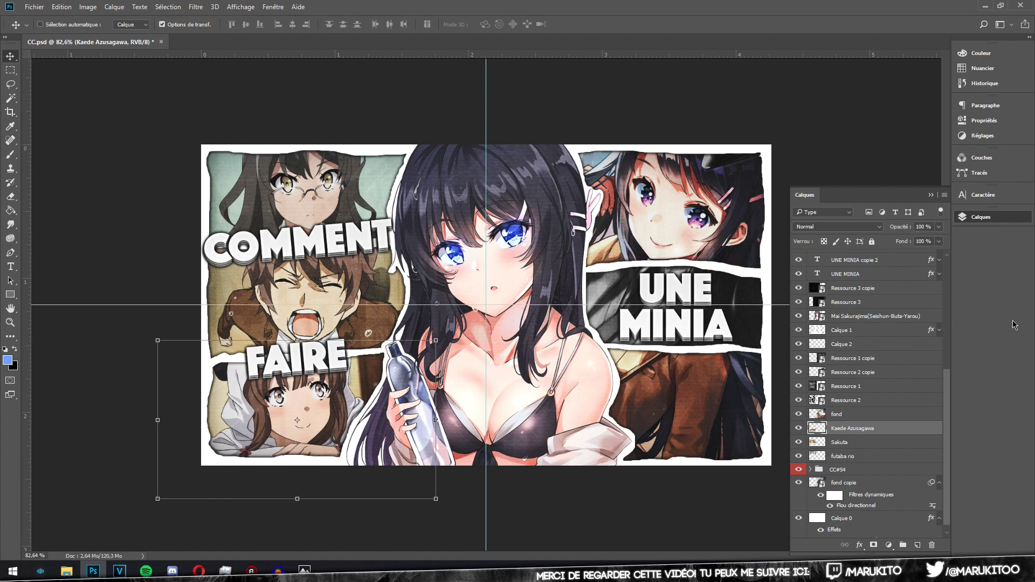
Select Calque 5 and view the thumbnail at 100% zoom
scroll(826, 297, up, 3)
scroll(825, 297, up, 2)
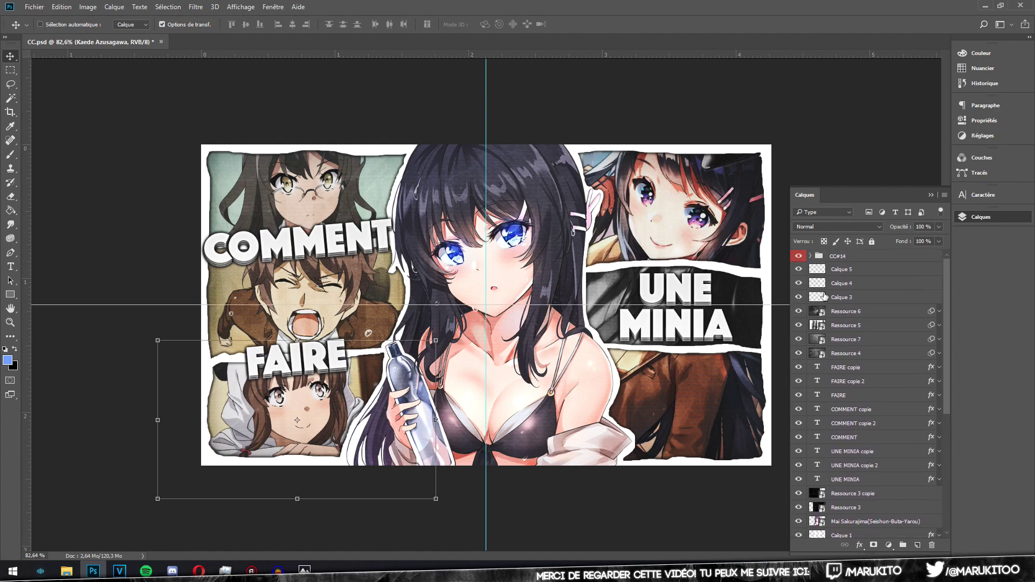
click(844, 270)
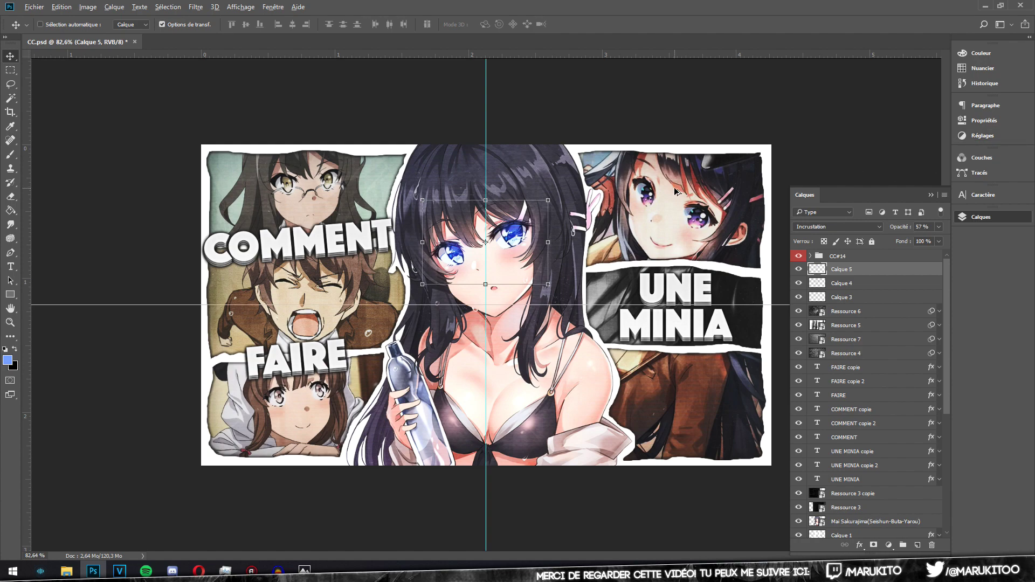
key(ctrl+plus)
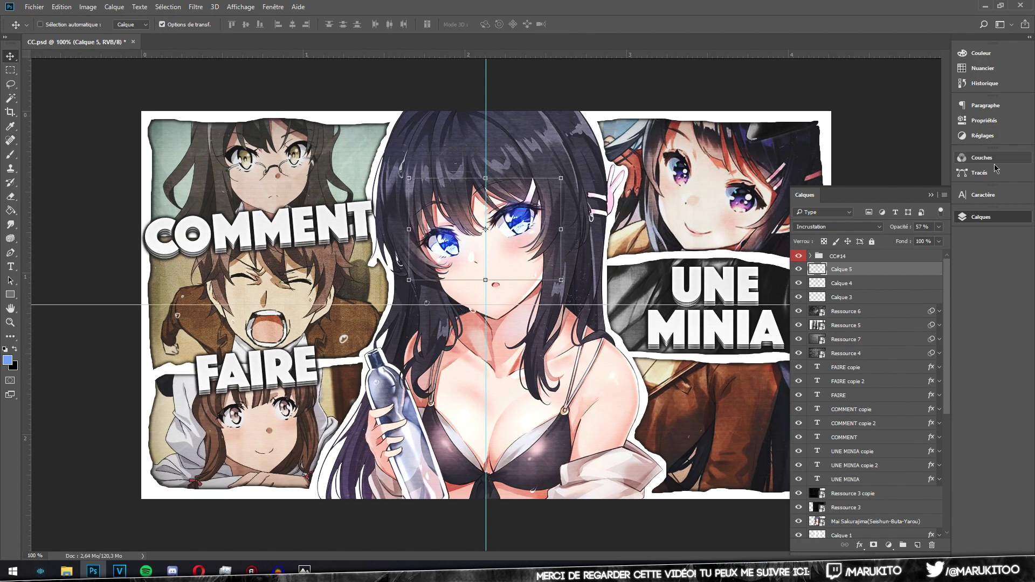
Add a Selective Color adjustment layer and set its Reds to cyan +28, yellow −20
click(984, 136)
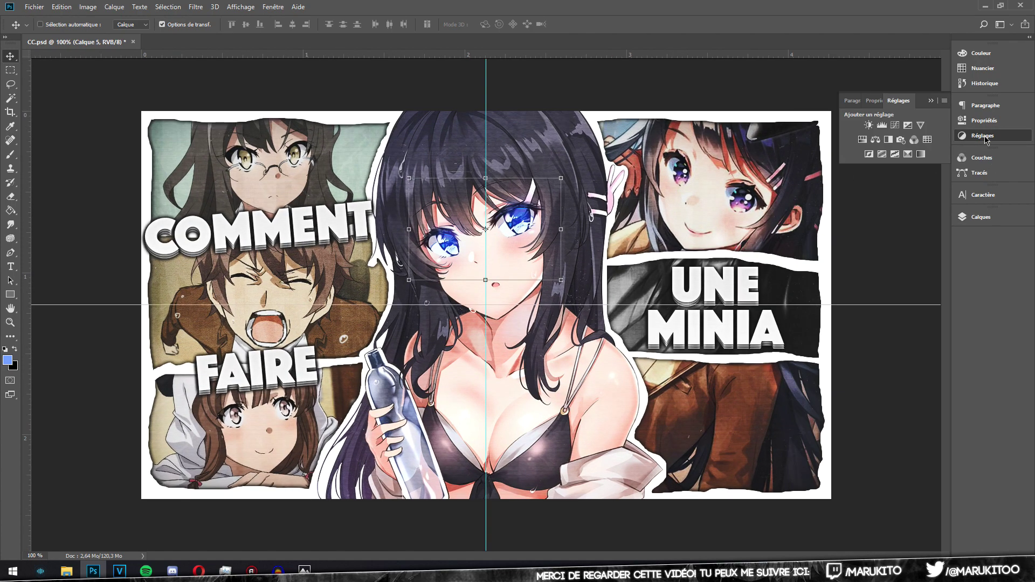
click(273, 7)
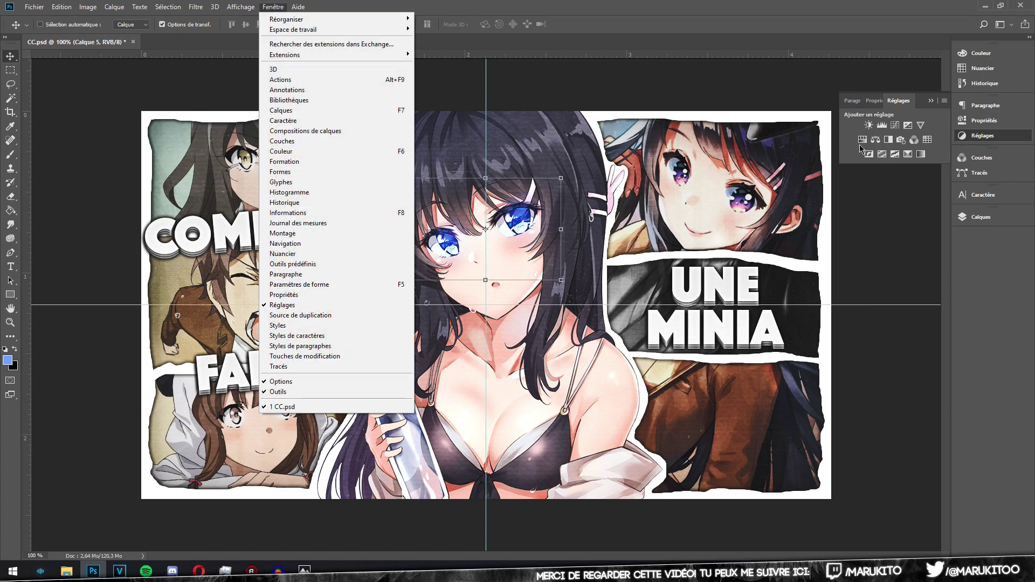
click(916, 157)
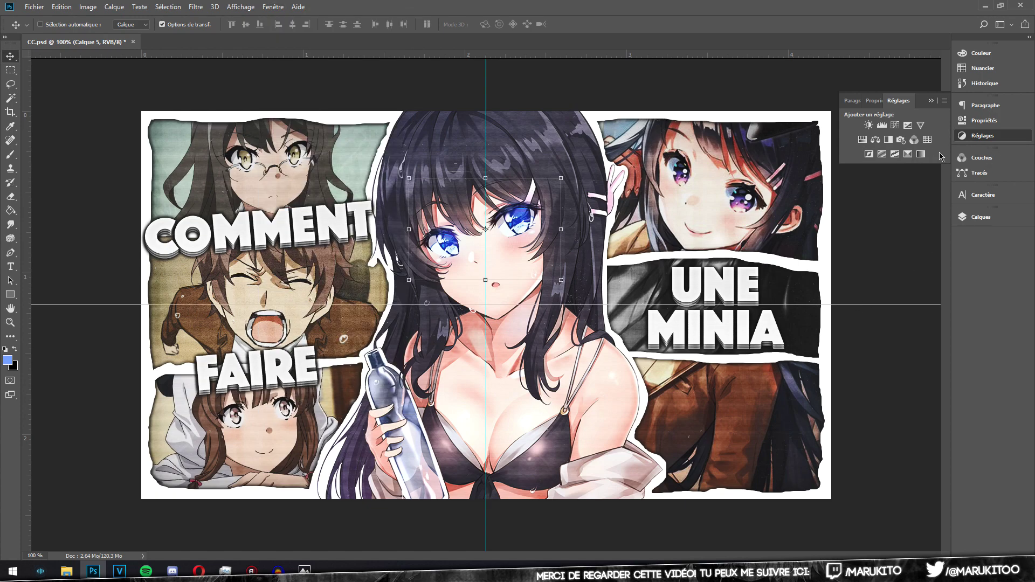
click(910, 157)
click(987, 219)
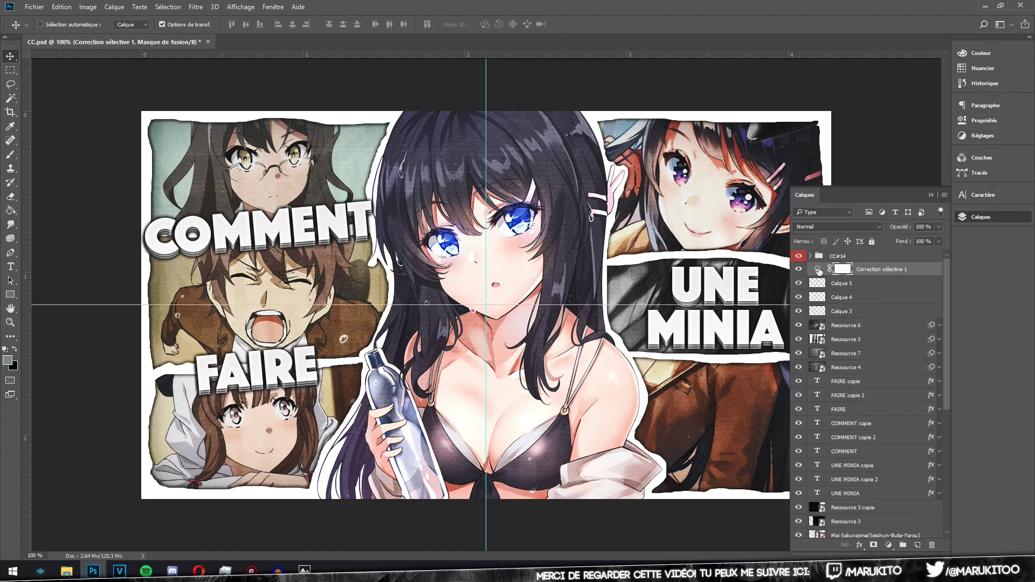
double_click(819, 270)
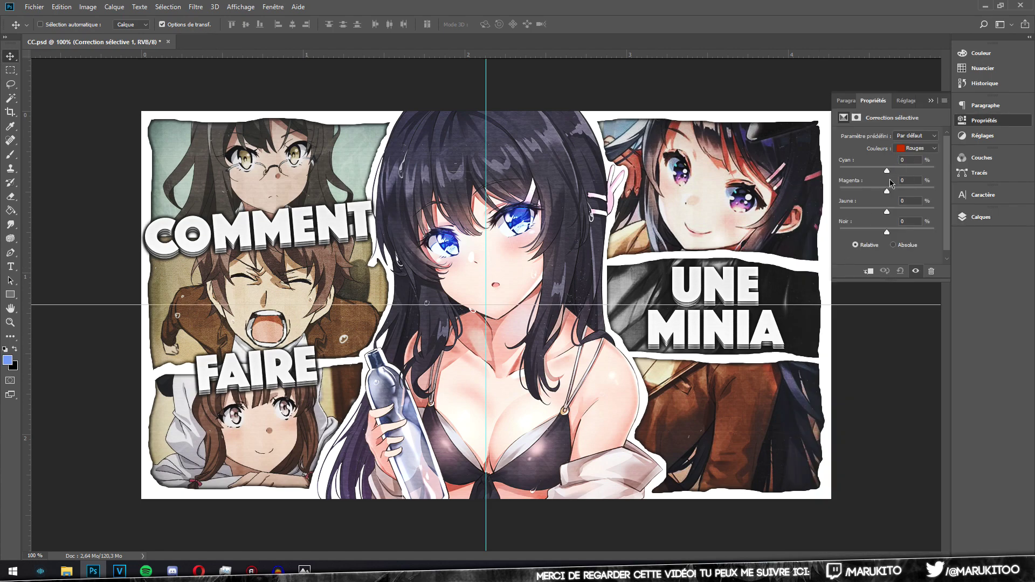
mouse_move(888, 171)
mouse_down()
mouse_move(925, 167)
mouse_move(892, 167)
mouse_move(893, 191)
mouse_move(875, 213)
mouse_move(917, 211)
mouse_move(878, 204)
mouse_move(892, 233)
mouse_up()
Switch the Selective Color range to Yellows and adjust it, setting Yellow to 0
click(913, 152)
click(910, 152)
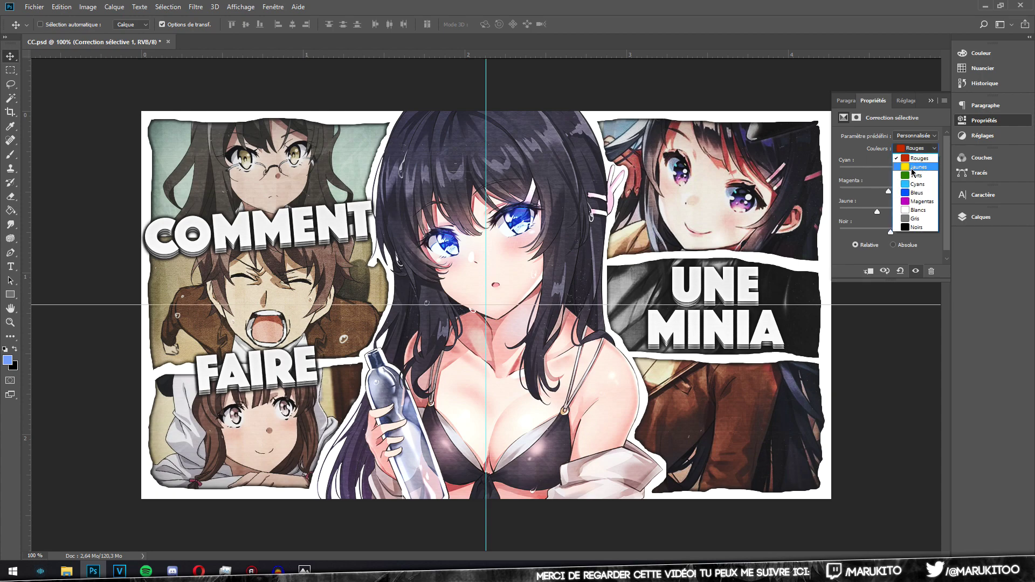
click(913, 172)
mouse_move(888, 170)
mouse_down()
mouse_move(912, 172)
mouse_move(888, 173)
mouse_move(911, 192)
mouse_move(883, 211)
mouse_up()
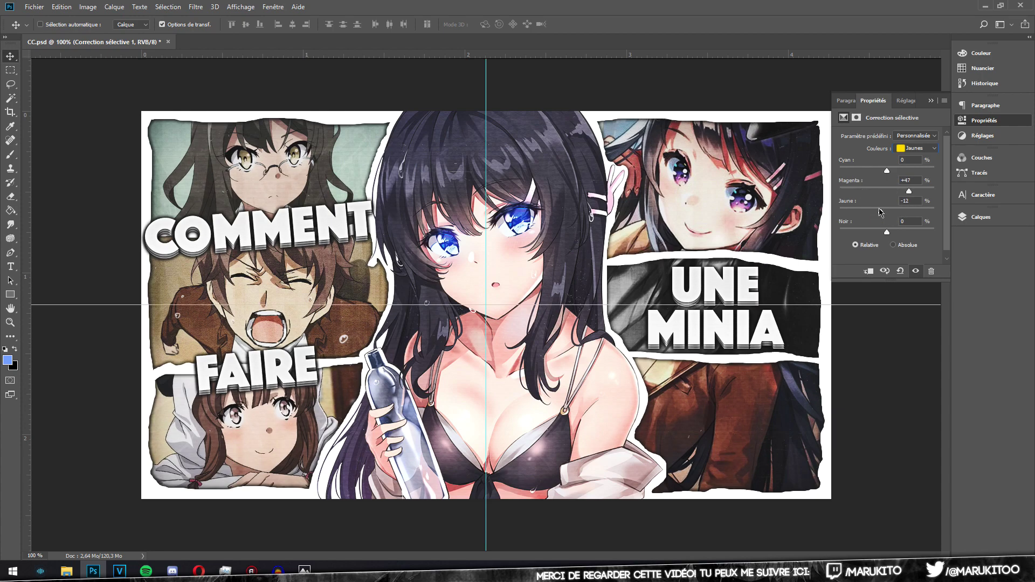
drag(883, 213, 883, 211)
double_click(906, 200)
text(0)
Toggle the Selective Color layer to compare the image with and without it
click(929, 145)
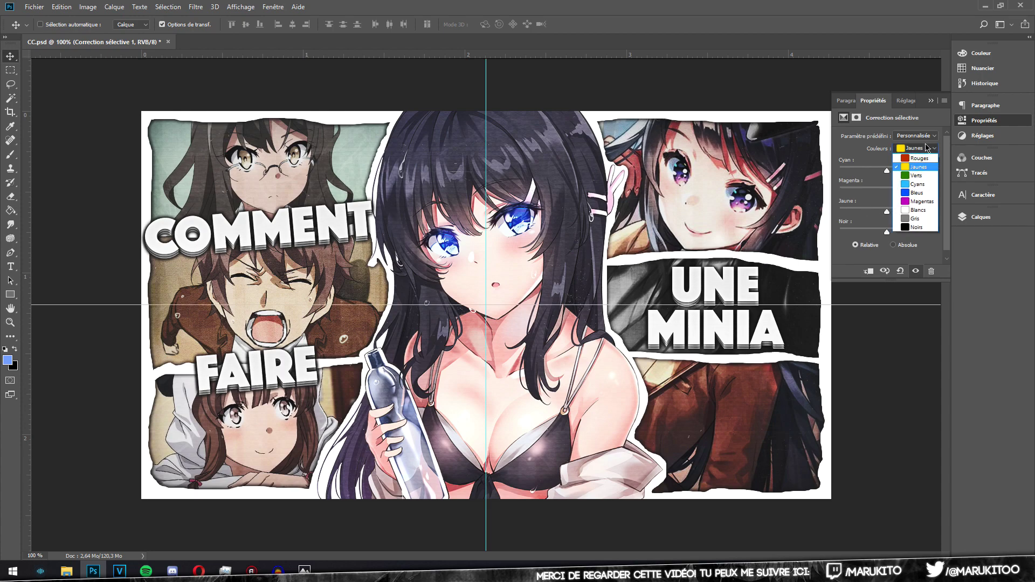
click(994, 215)
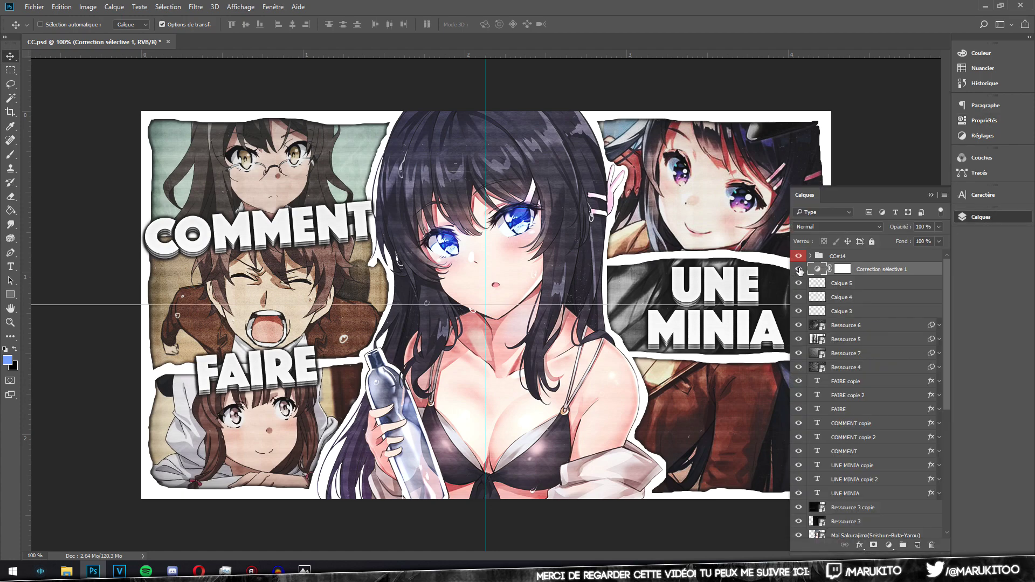
click(799, 269)
click(799, 269)
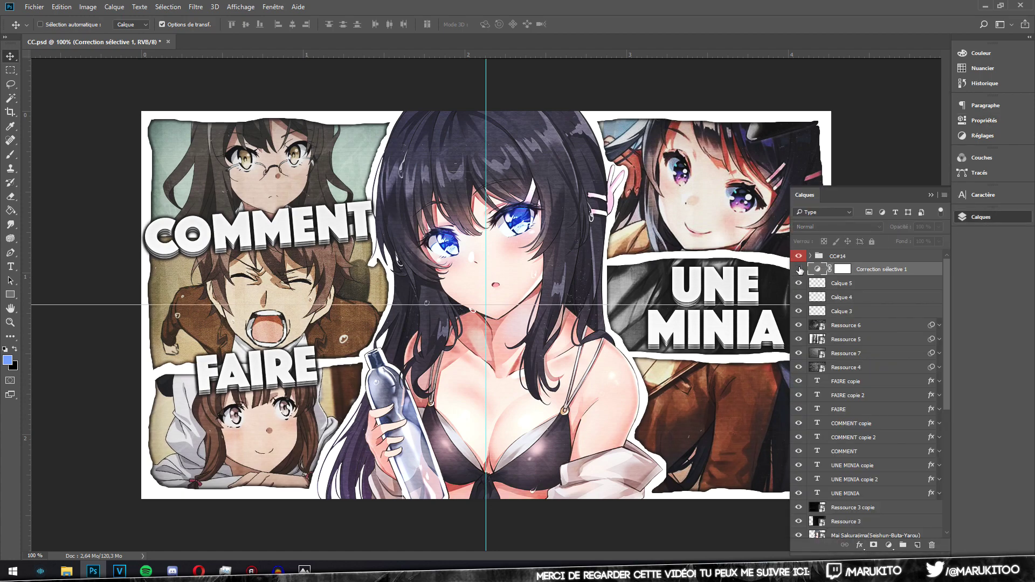
click(800, 269)
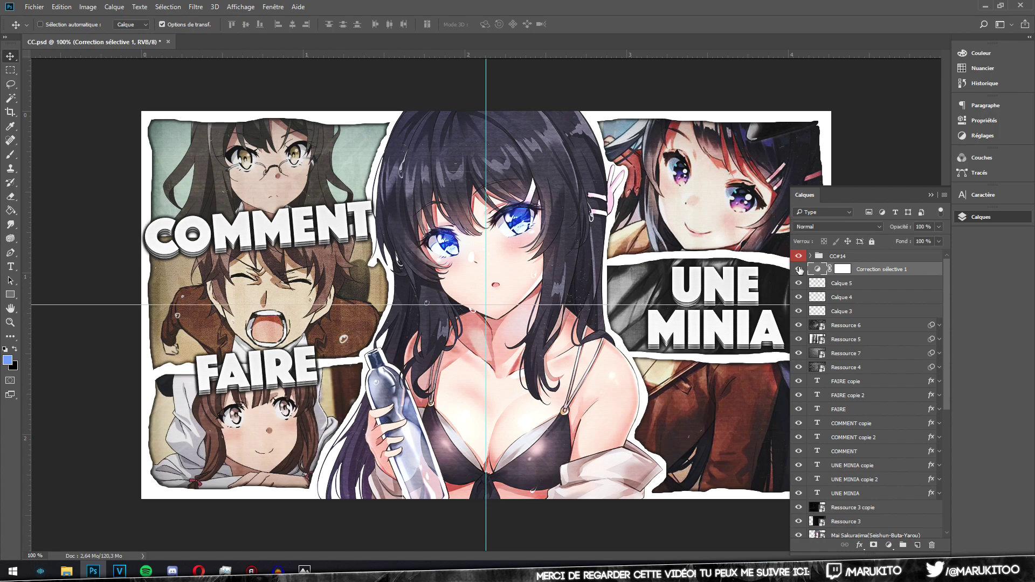
click(799, 269)
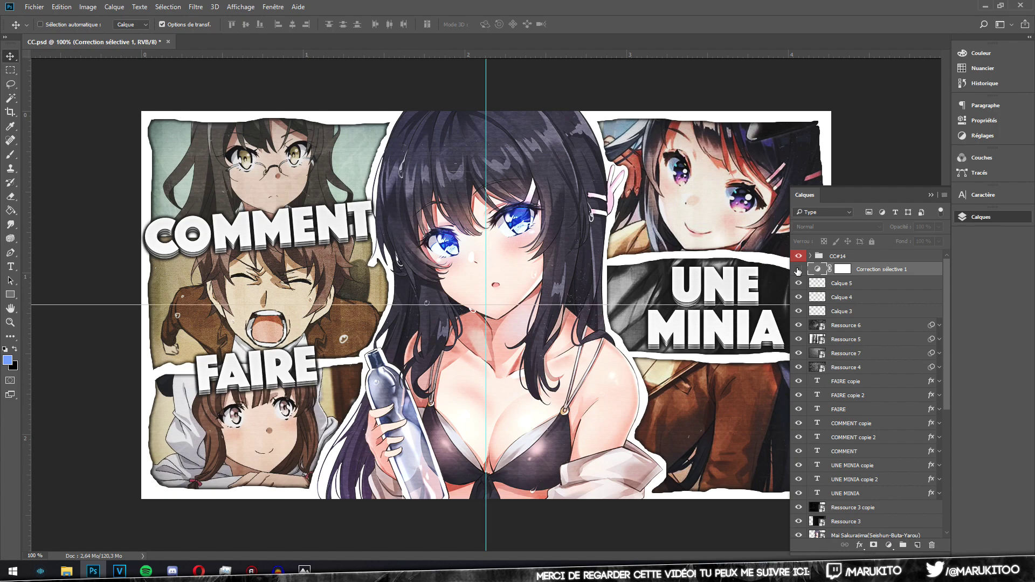
click(800, 269)
click(799, 269)
Keep the correction visible and lower the CC#14 group's opacity to 72%
click(800, 269)
click(799, 269)
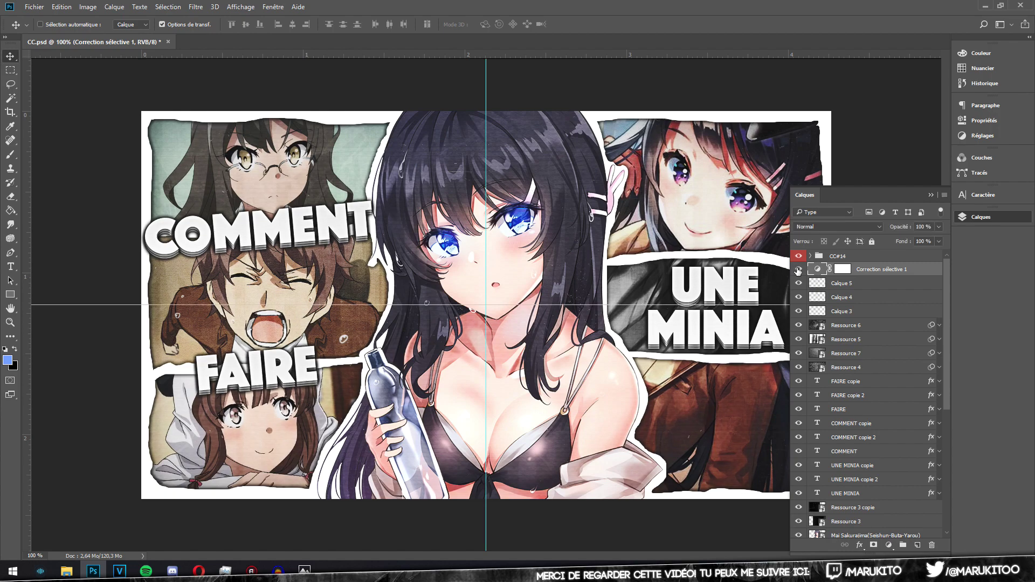
click(841, 256)
drag(939, 227, 936, 243)
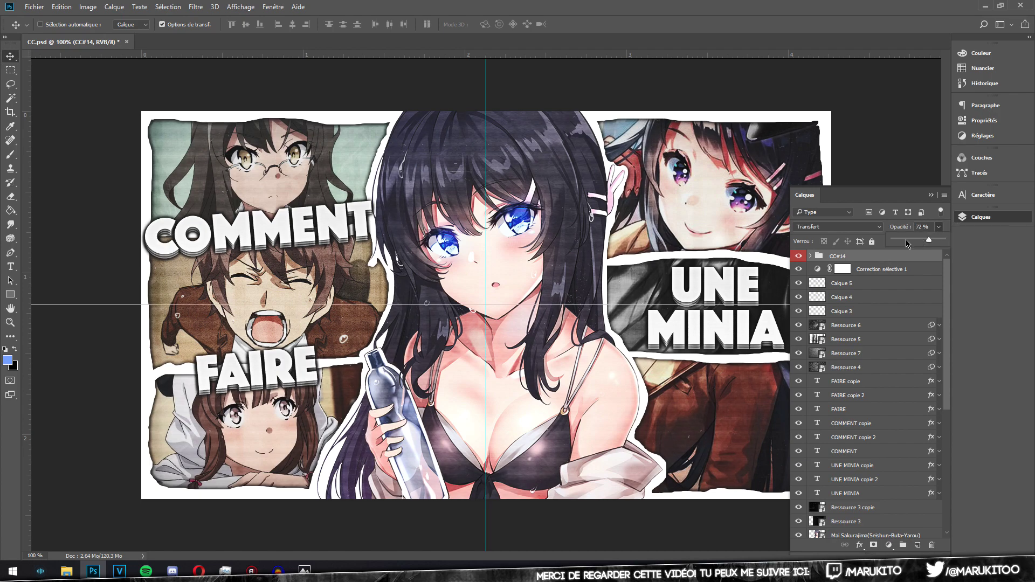
click(979, 218)
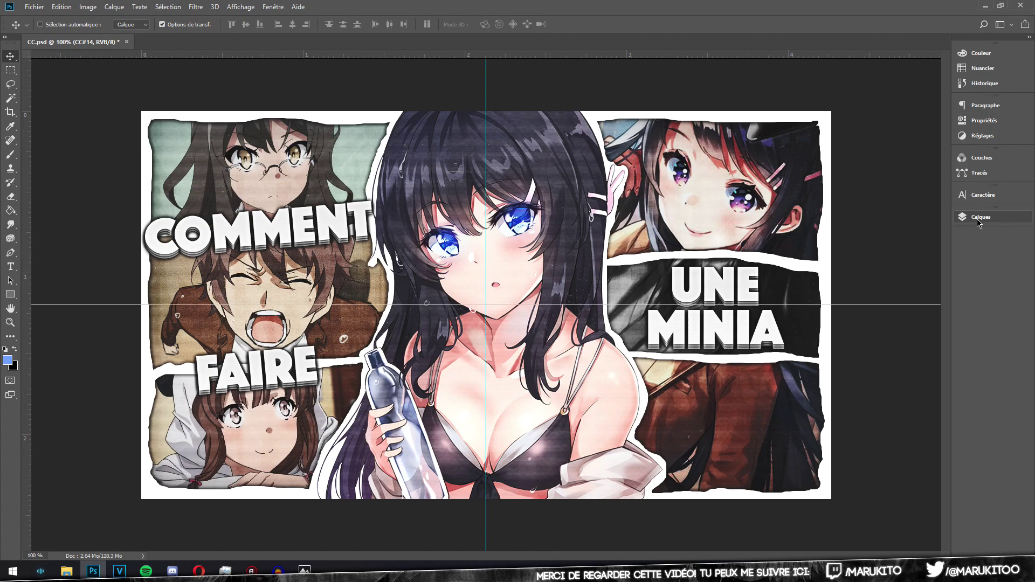